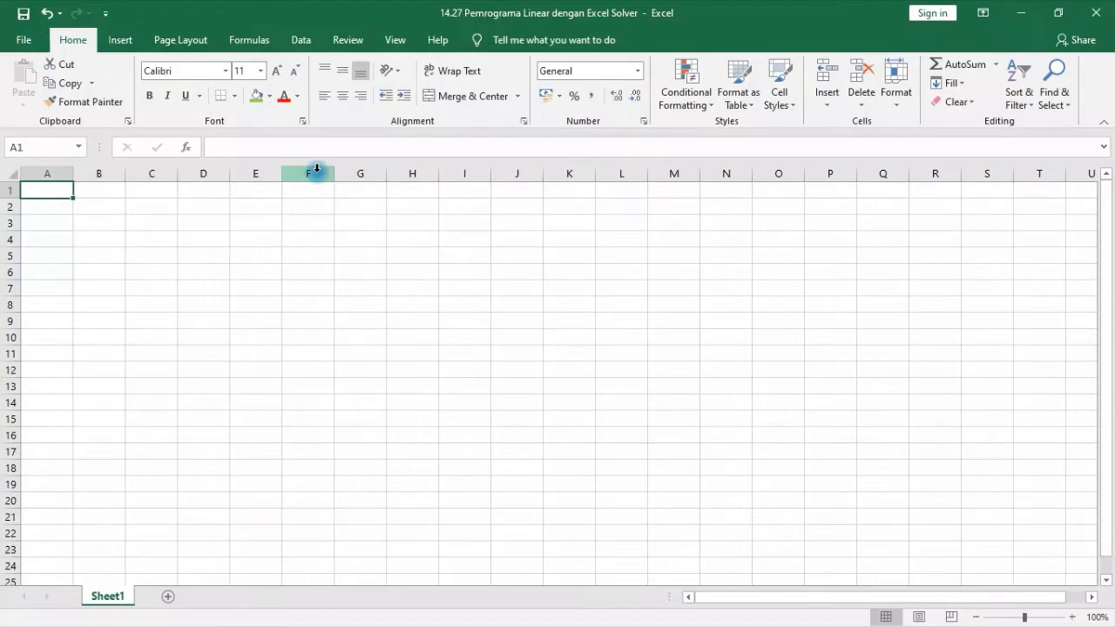
Step: Look over the Data tab, select cells K9 and I5, then go to the File start page
{"action": "left_click", "coordinate": [309, 44]}
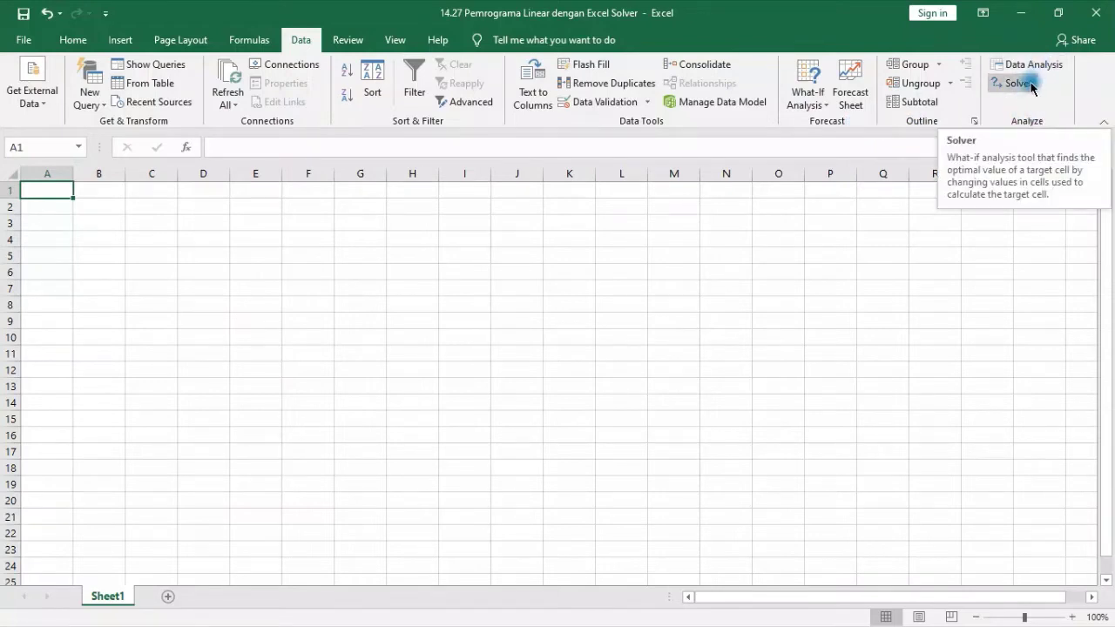
{"action": "left_click", "coordinate": [585, 319]}
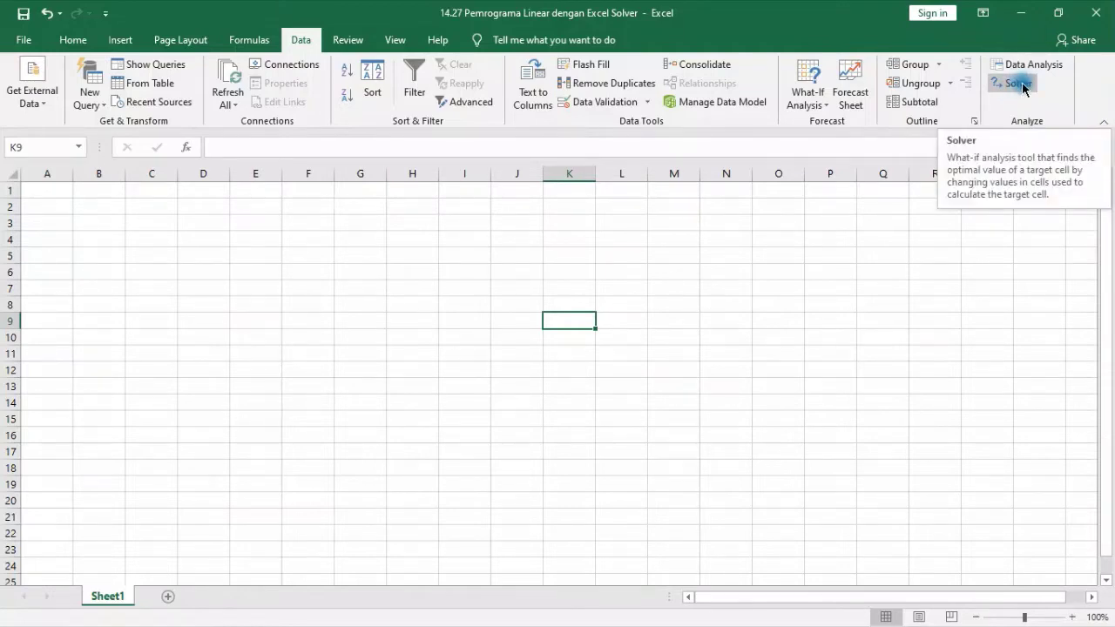
{"action": "left_click", "coordinate": [449, 251]}
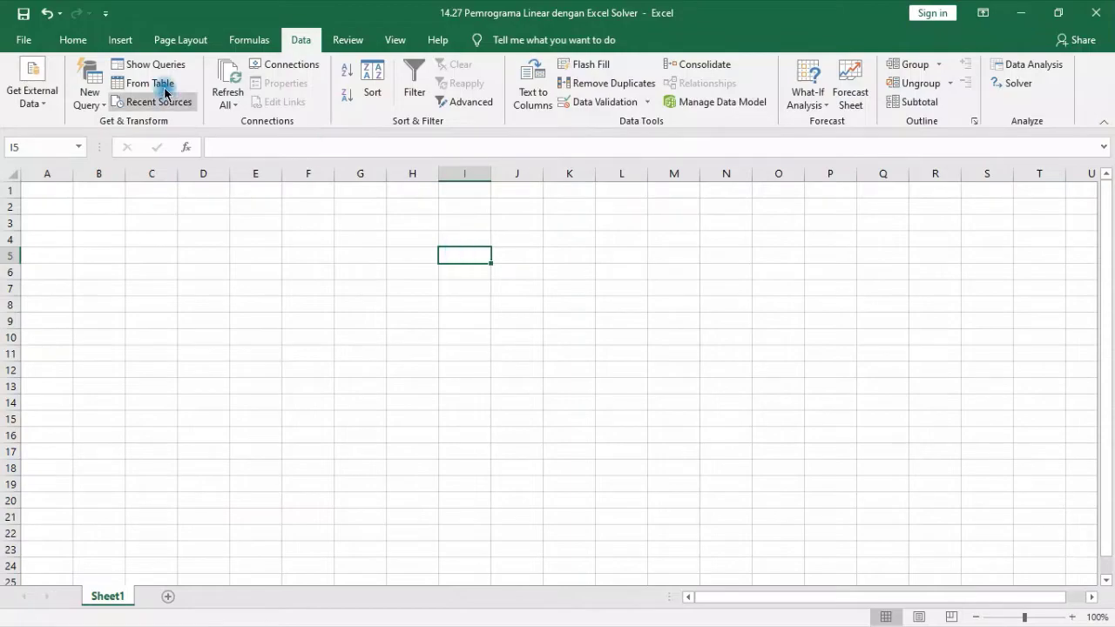
{"action": "left_click", "coordinate": [15, 42]}
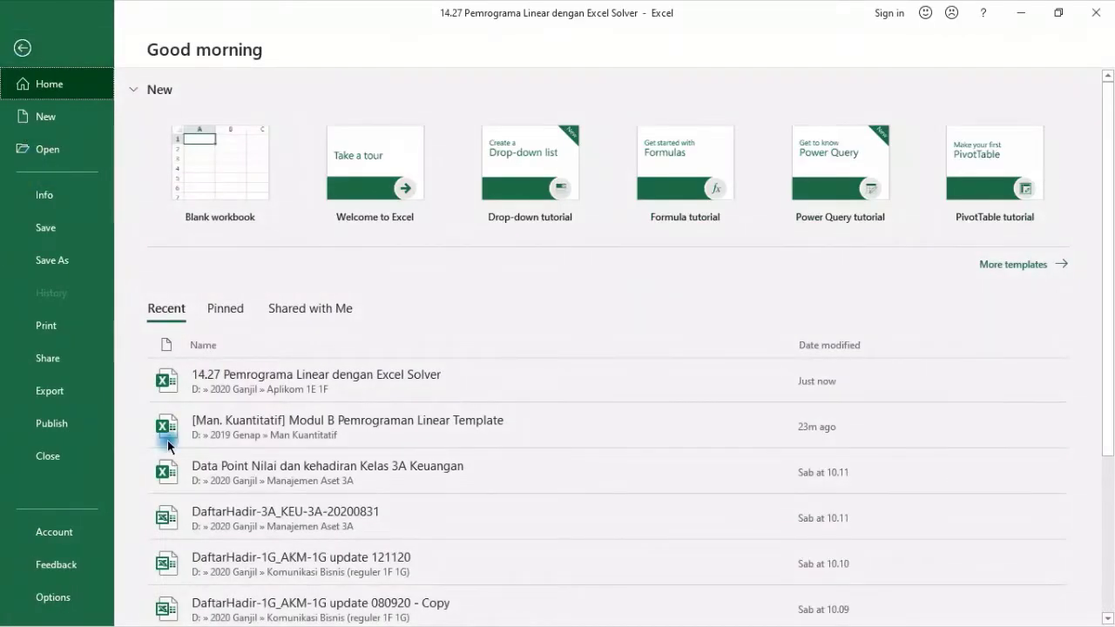
Step: Go back from the start page to the empty Sheet1 and select cell B5
{"action": "left_click", "coordinate": [24, 48]}
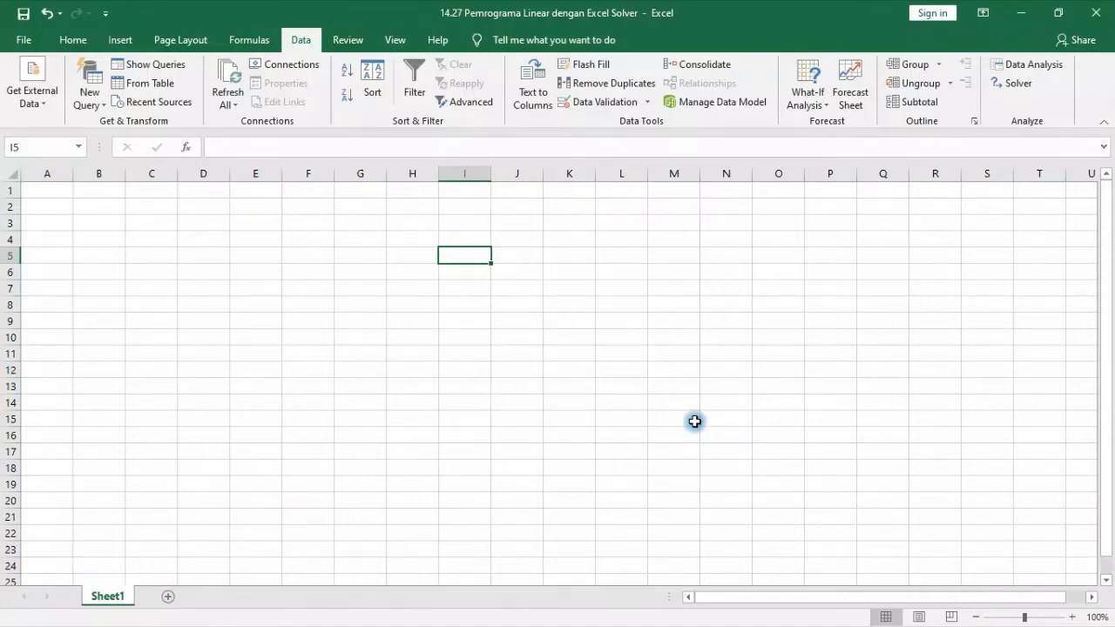
{"action": "left_click", "coordinate": [102, 261]}
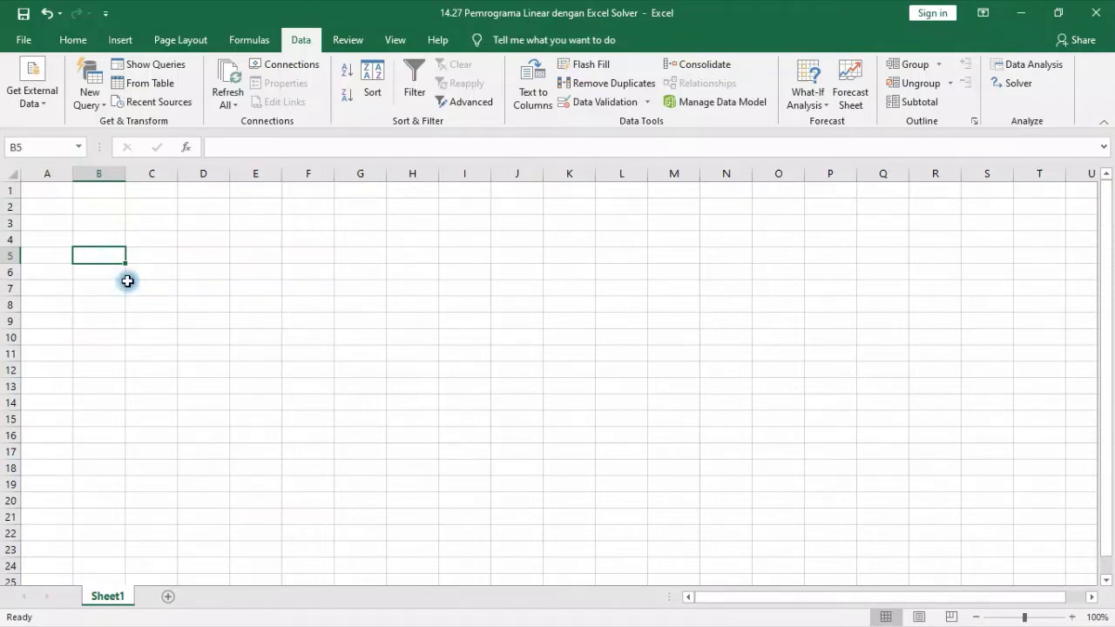
Step: Go to File > Options > Add-ins and open the Excel Add-ins manager with Manage set to Excel Add-ins
{"action": "left_click", "coordinate": [22, 41]}
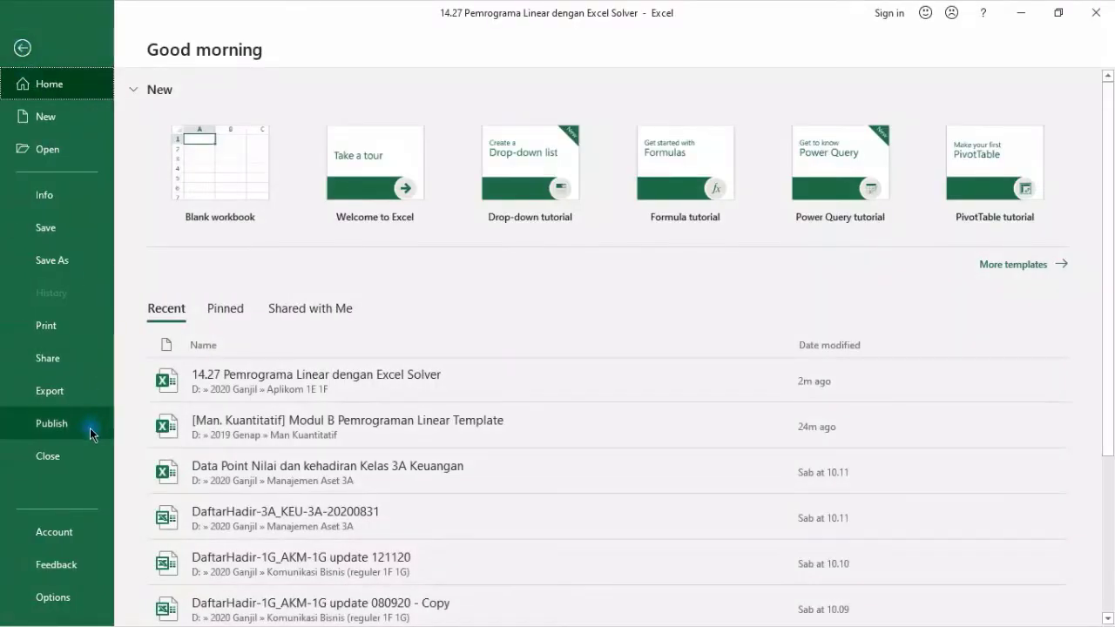
{"action": "left_click", "coordinate": [59, 590]}
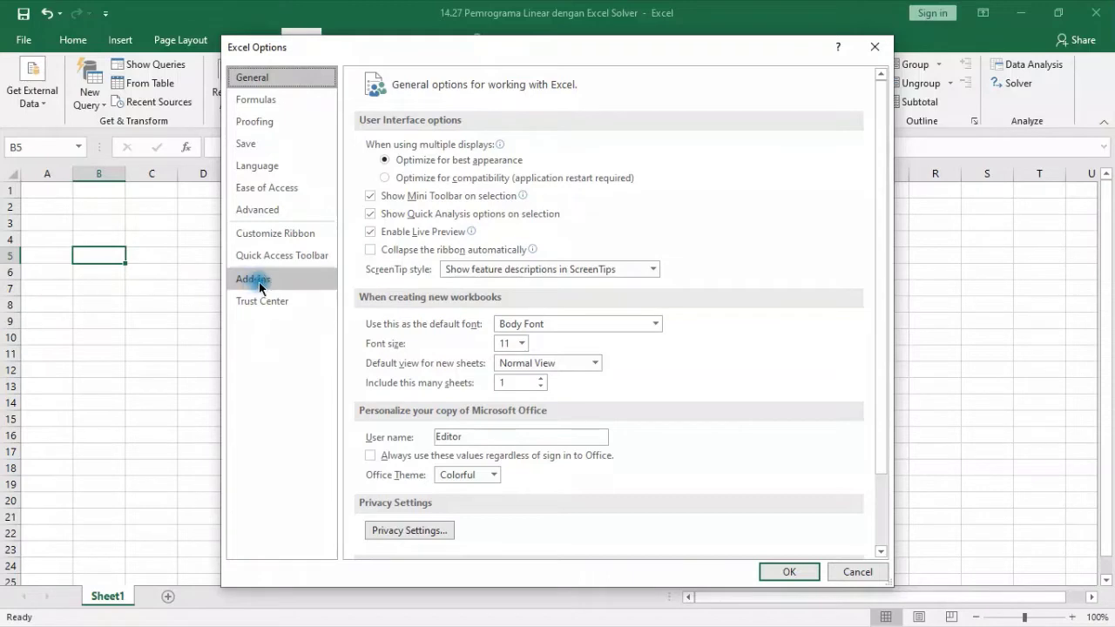
{"action": "left_click", "coordinate": [288, 280]}
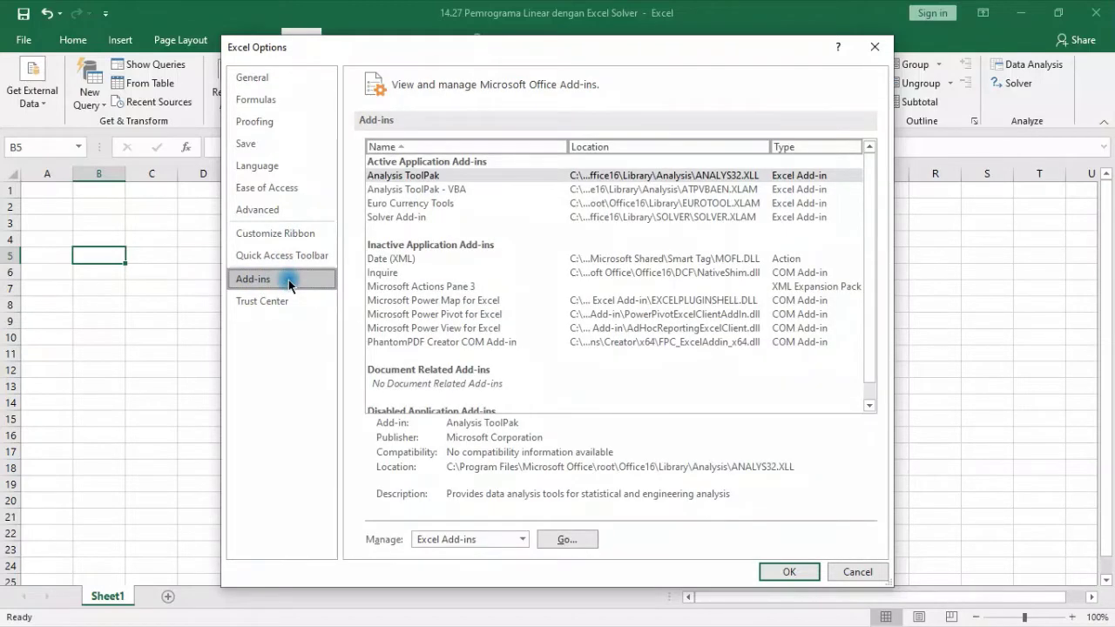
{"action": "left_click", "coordinate": [405, 219]}
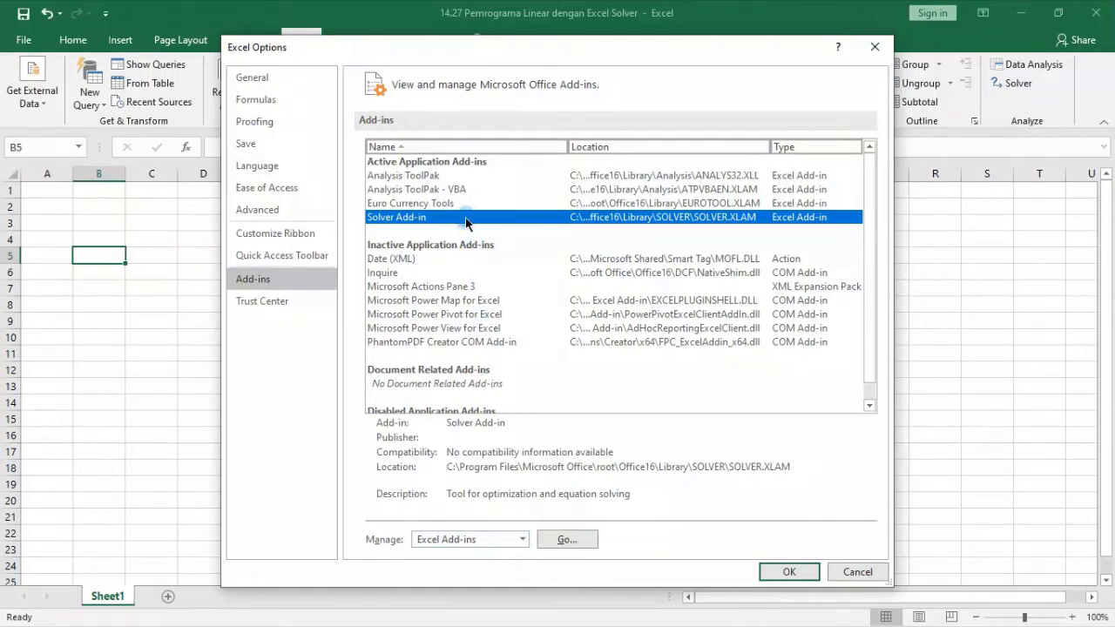
{"action": "scroll", "coordinate": [509, 520], "scroll_direction": "down", "scroll_amount": 1}
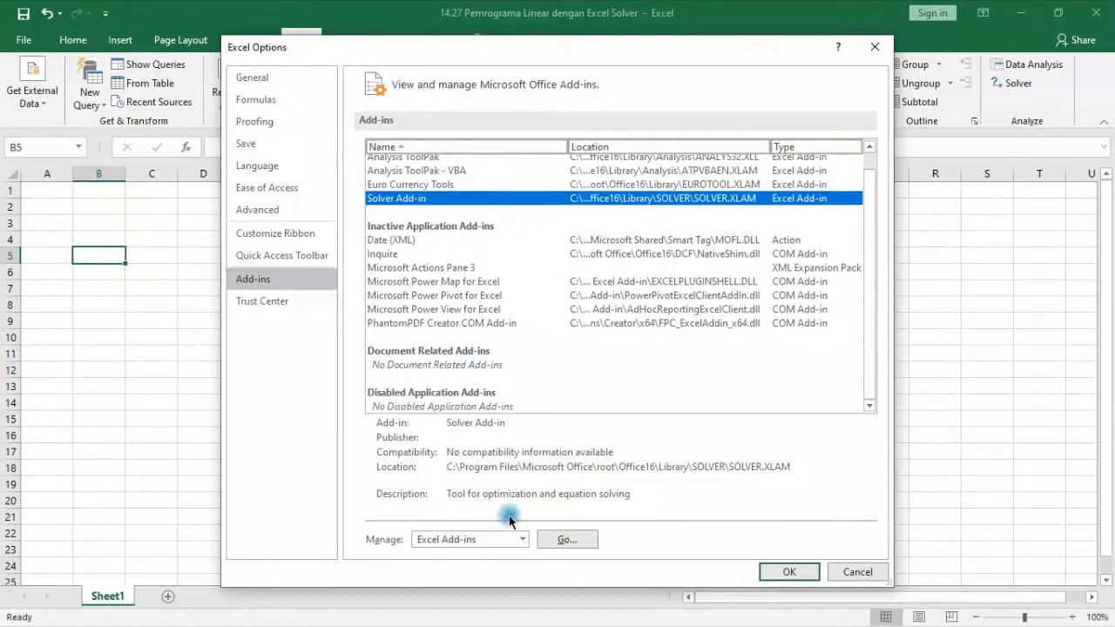
{"action": "left_click", "coordinate": [521, 539]}
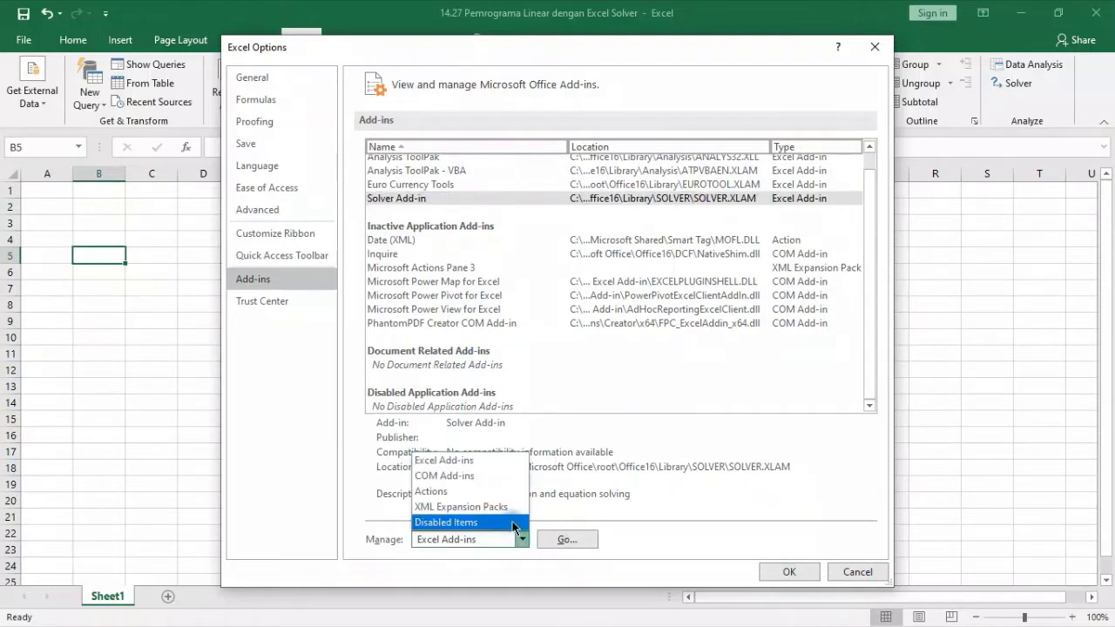
{"action": "left_click", "coordinate": [492, 461]}
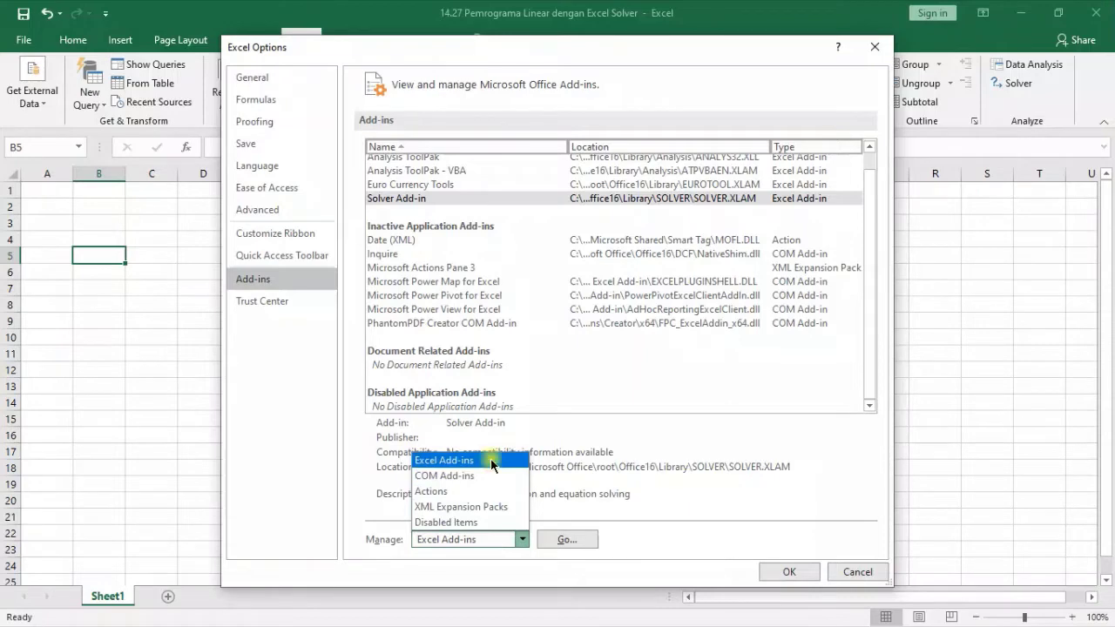
{"action": "left_click", "coordinate": [571, 540]}
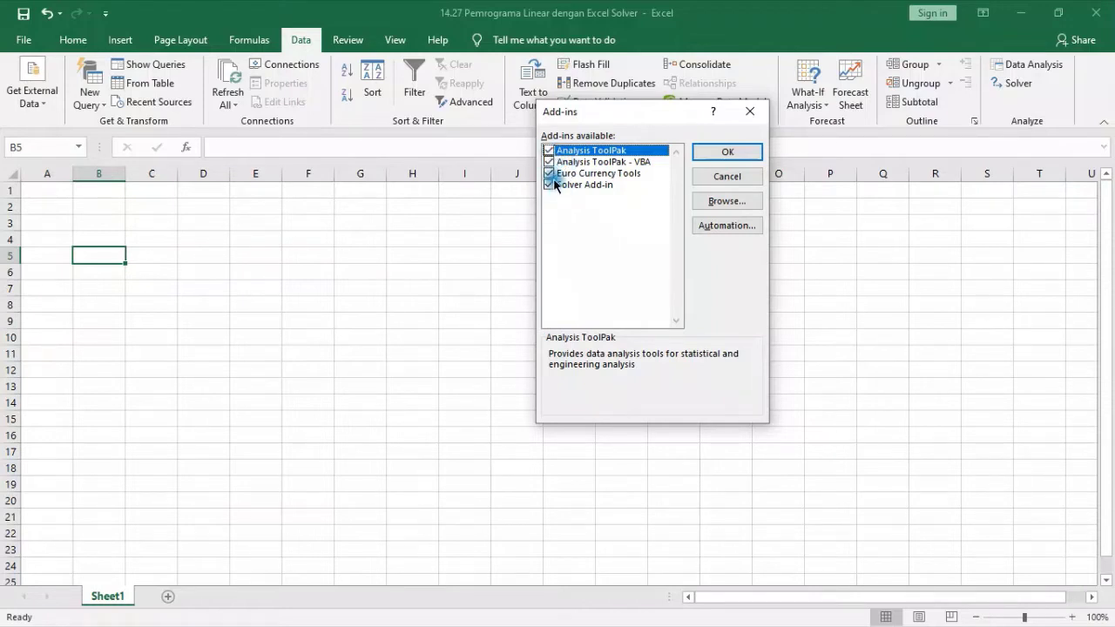
Step: Untick Analysis ToolPak, its VBA version and Euro Currency Tools, keep Solver Add-in ticked, then select L5
{"action": "left_click", "coordinate": [548, 151]}
{"action": "left_click", "coordinate": [549, 162]}
{"action": "left_click", "coordinate": [548, 173]}
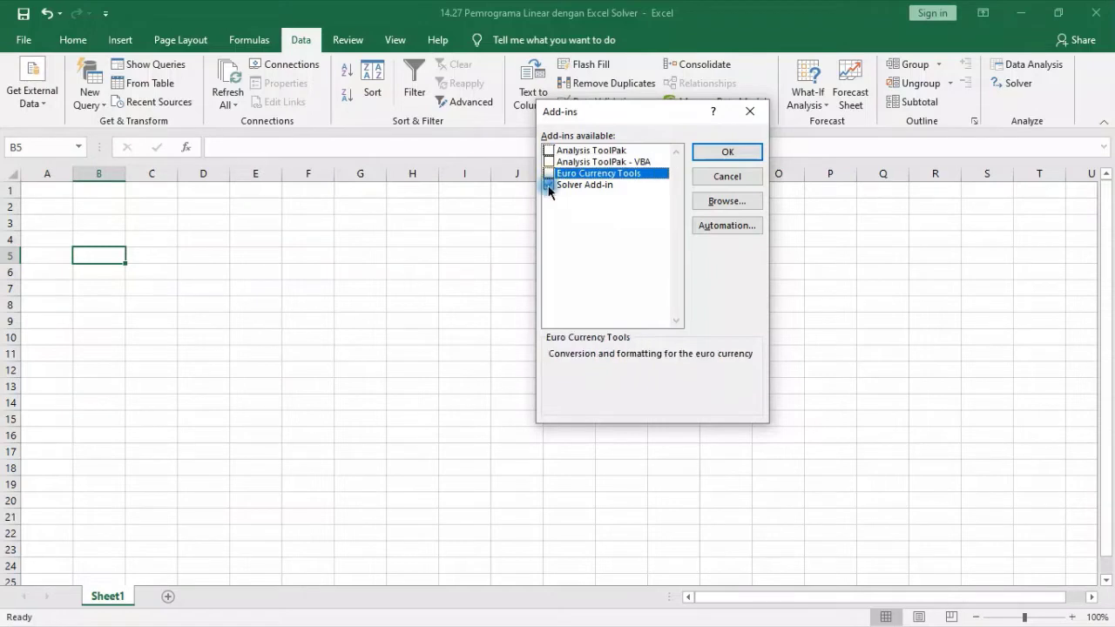
{"action": "left_click", "coordinate": [549, 185]}
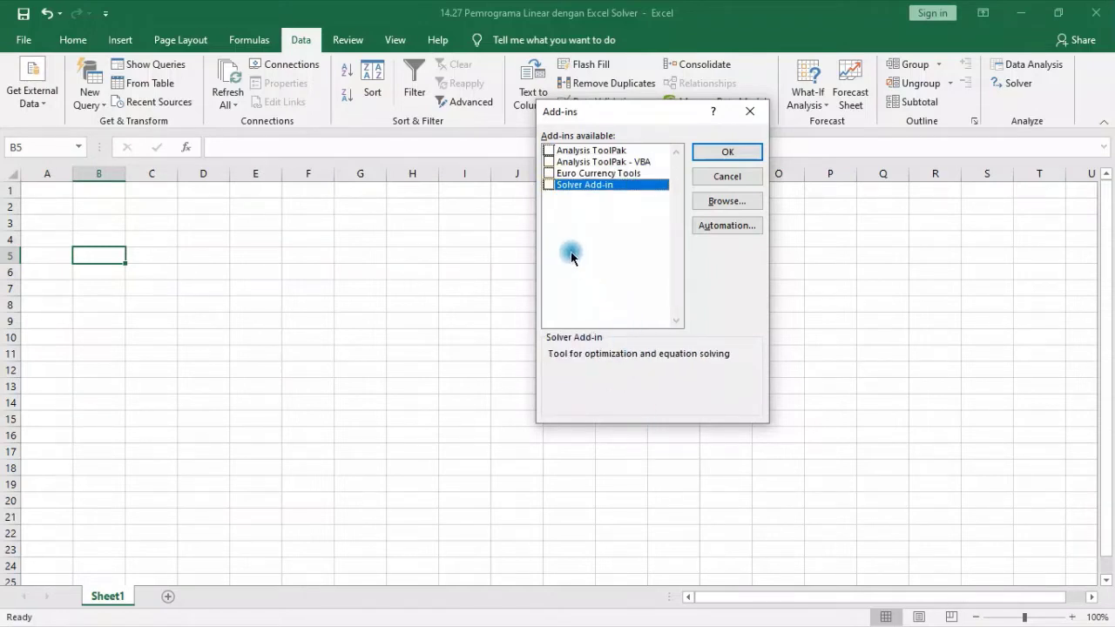
{"action": "left_click", "coordinate": [548, 185]}
{"action": "left_click", "coordinate": [727, 151]}
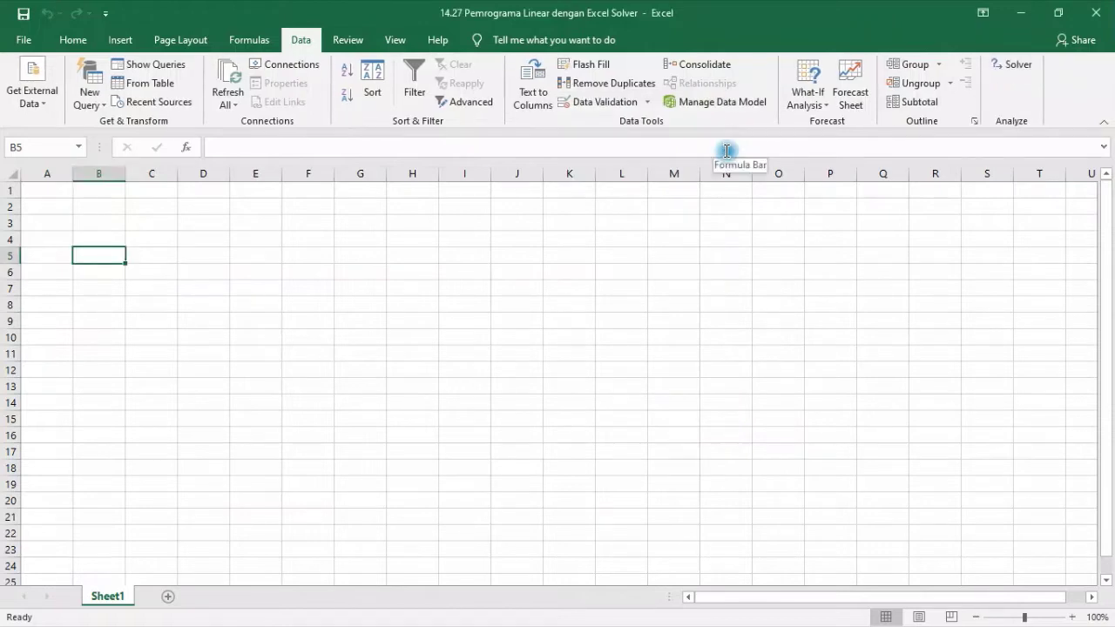
{"action": "left_click", "coordinate": [645, 262]}
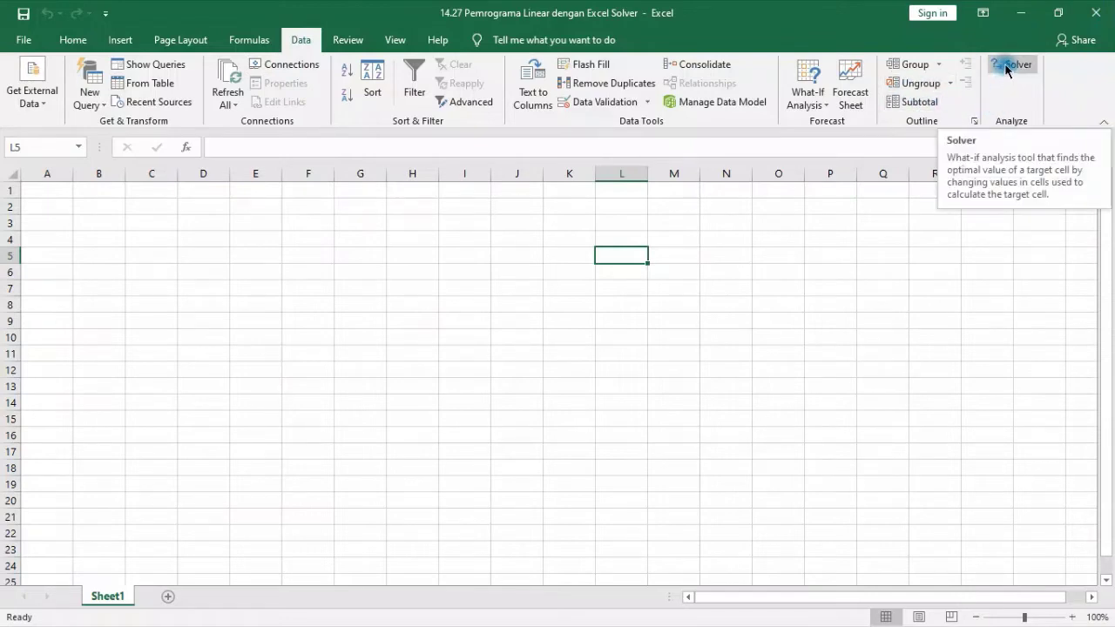
{"action": "left_click", "coordinate": [1008, 66]}
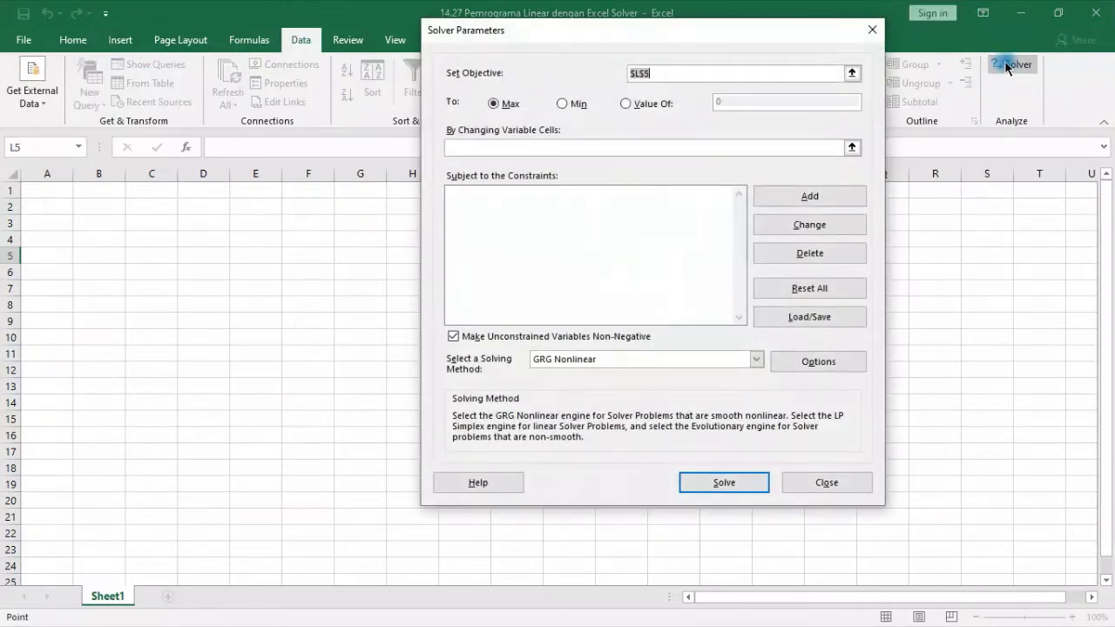
{"action": "left_click", "coordinate": [831, 482]}
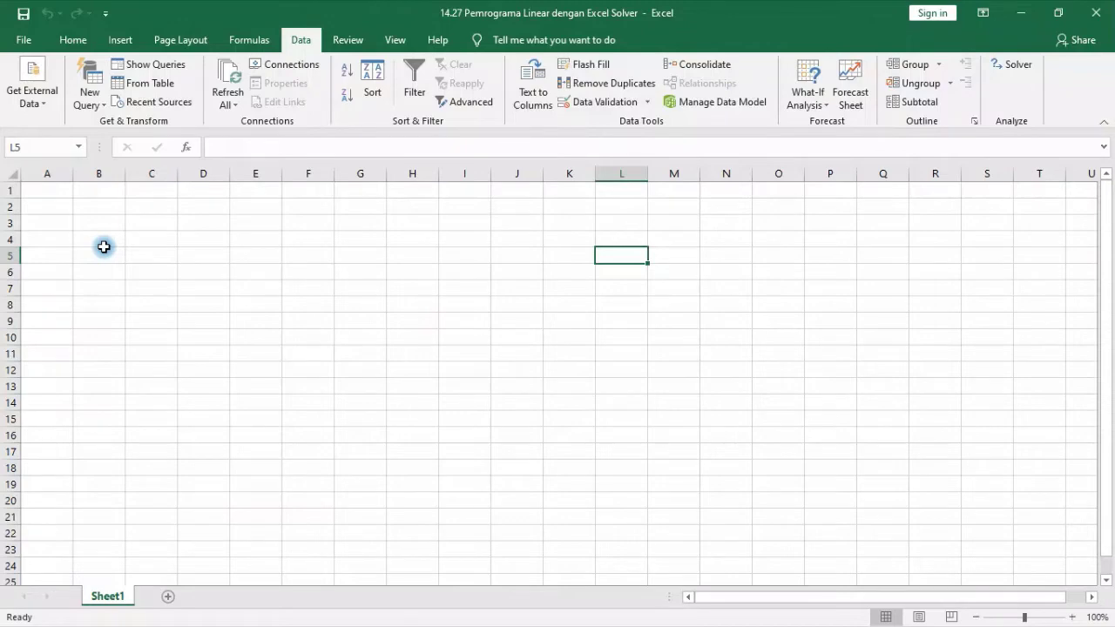
Step: Switch to the WPS Office e-book PDF showing page 39 with Figures B.1 and B.2
{"action": "key", "text": "alt+Tab"}
{"action": "key", "text": "alt+Tab"}
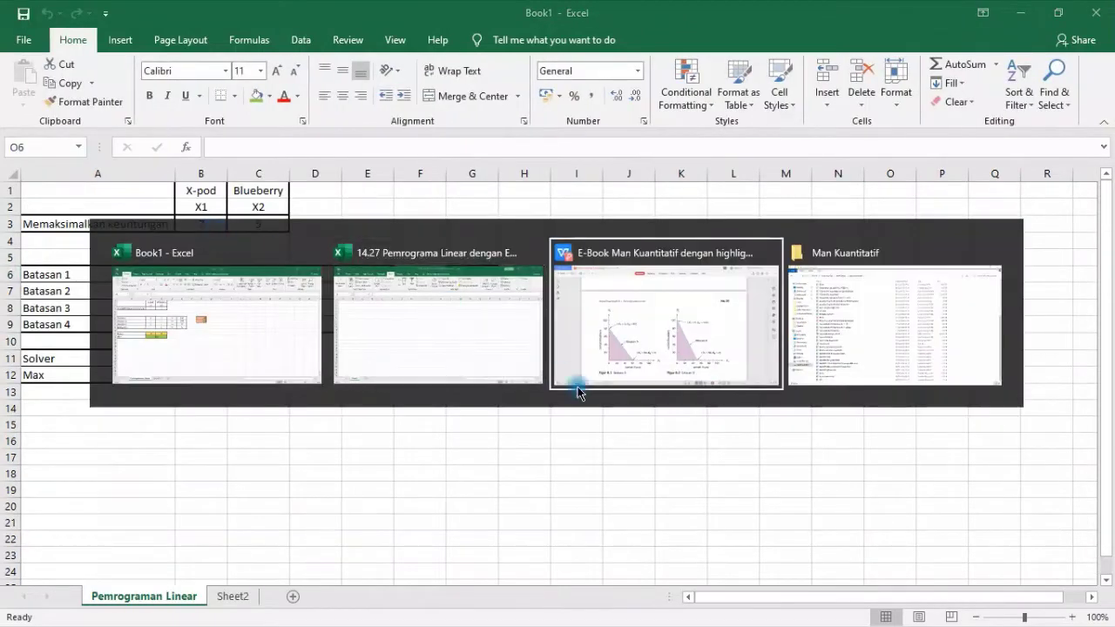
{"action": "key", "text": "Escape"}
{"action": "key", "text": "alt+Tab"}
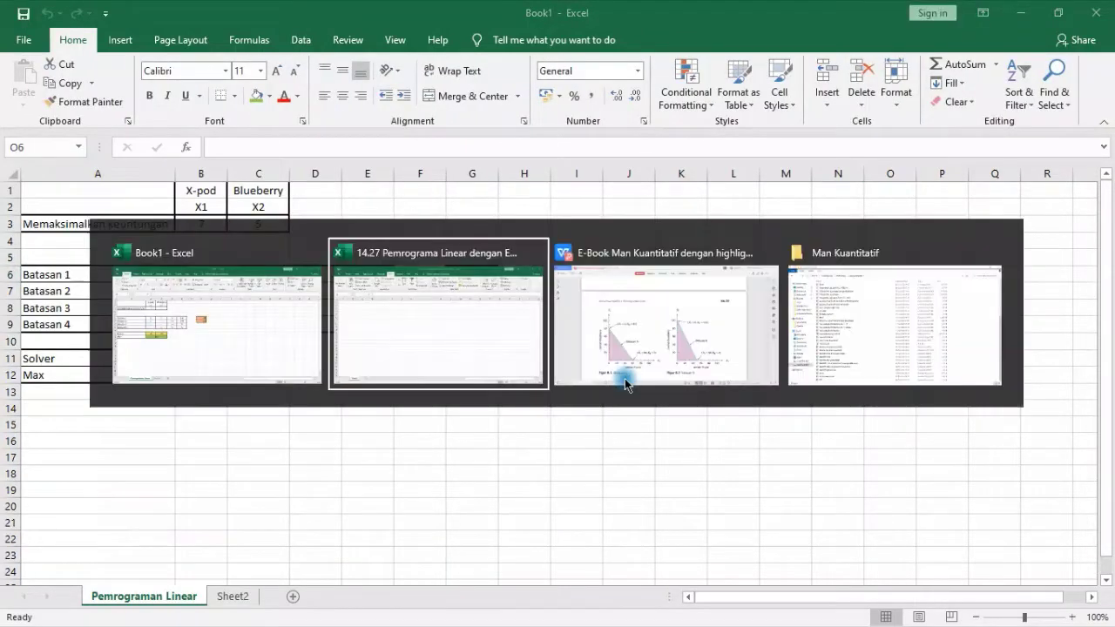
{"action": "left_click", "coordinate": [624, 378]}
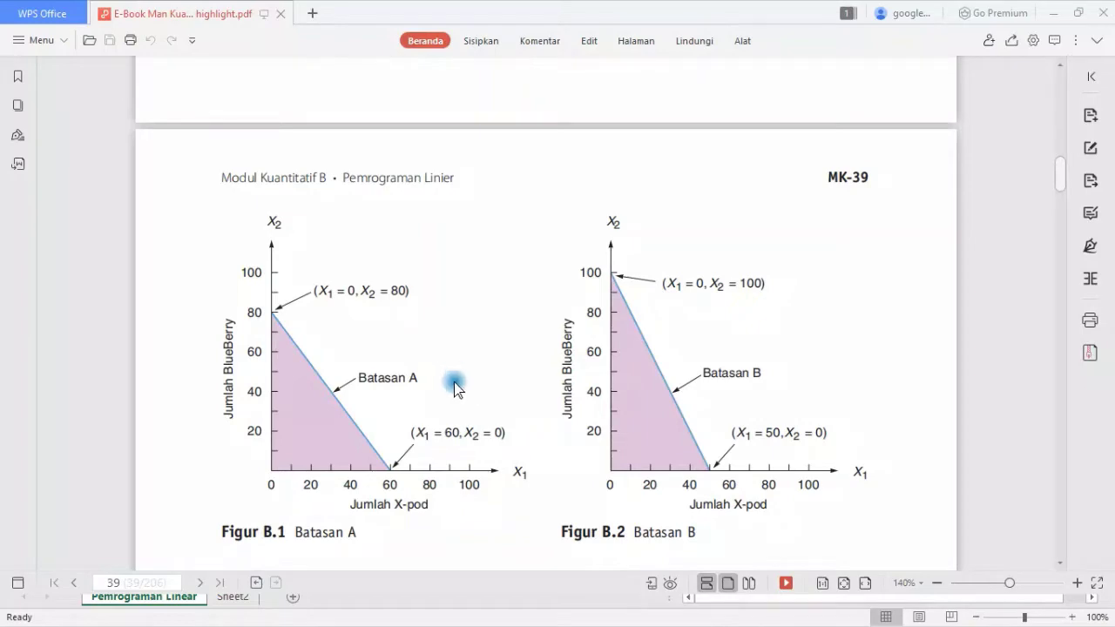
Step: Scroll the e-book back to the Contoh Shader Electronics example on page 36
{"action": "scroll", "coordinate": [454, 387], "scroll_direction": "up", "scroll_amount": 8}
{"action": "scroll", "coordinate": [454, 388], "scroll_direction": "up", "scroll_amount": 8}
{"action": "scroll", "coordinate": [454, 387], "scroll_direction": "up", "scroll_amount": 8}
{"action": "scroll", "coordinate": [454, 388], "scroll_direction": "up", "scroll_amount": 8}
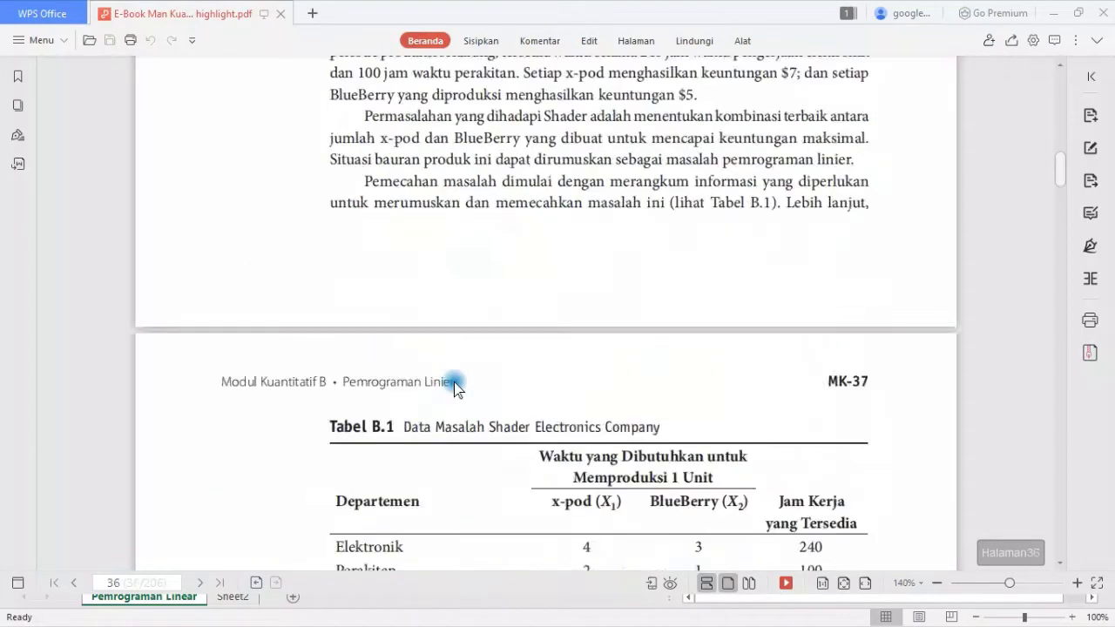
{"action": "scroll", "coordinate": [454, 387], "scroll_direction": "up", "scroll_amount": 5}
{"action": "scroll", "coordinate": [510, 385], "scroll_direction": "down", "scroll_amount": 5}
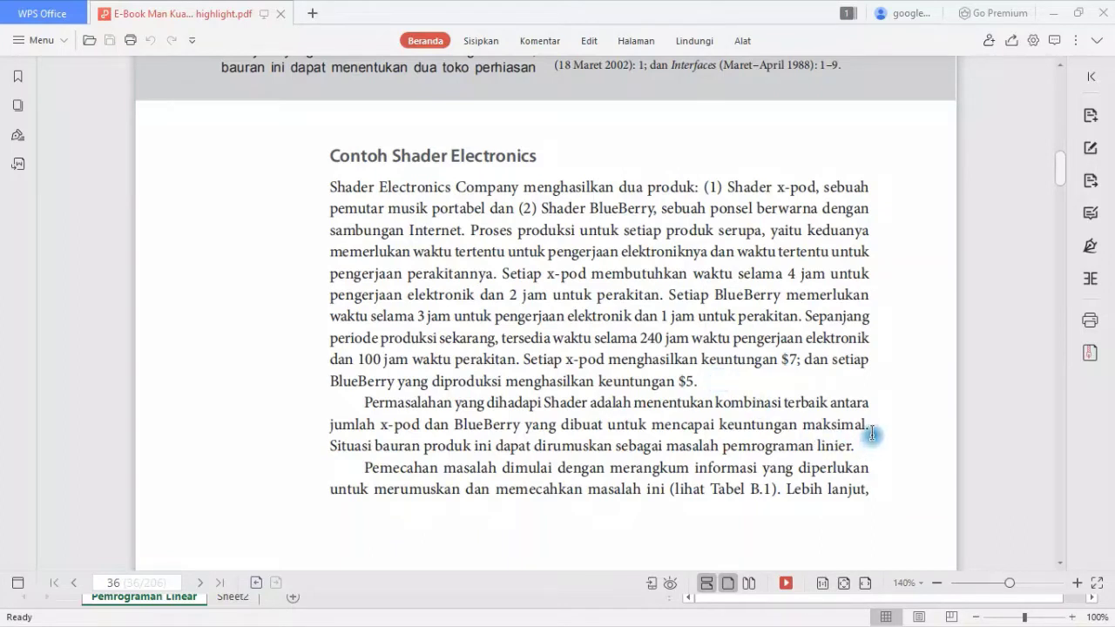
Step: Highlight the phrase 'keuntungan maksimal' on page 36 to point it out, then deselect it
{"action": "left_click_drag", "start_coordinate": [871, 433], "coordinate": [719, 426]}
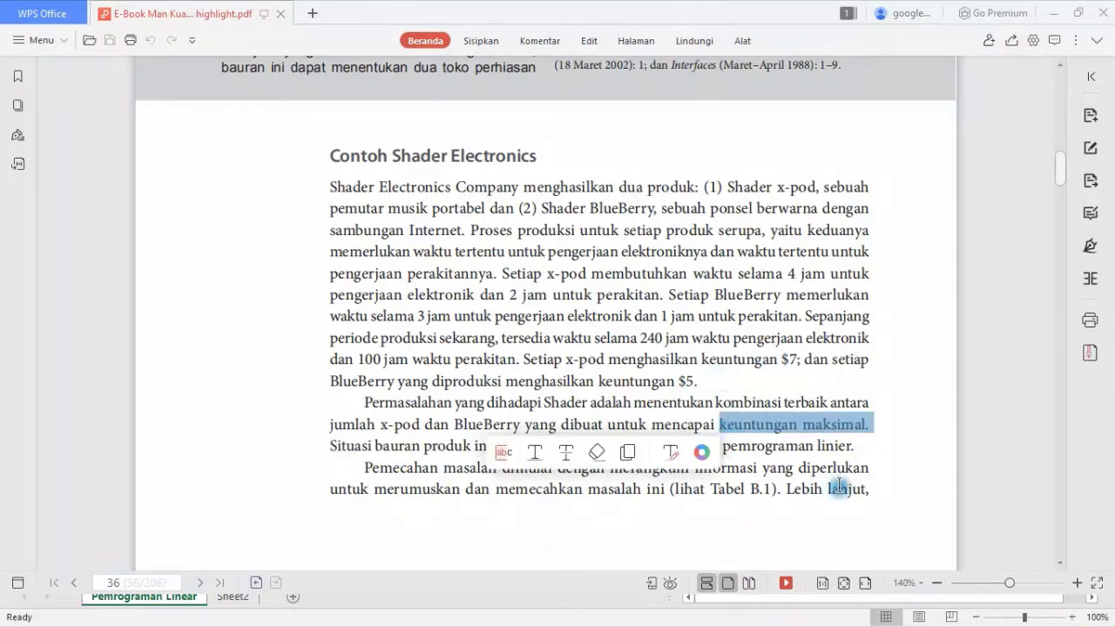
{"action": "left_click", "coordinate": [895, 434]}
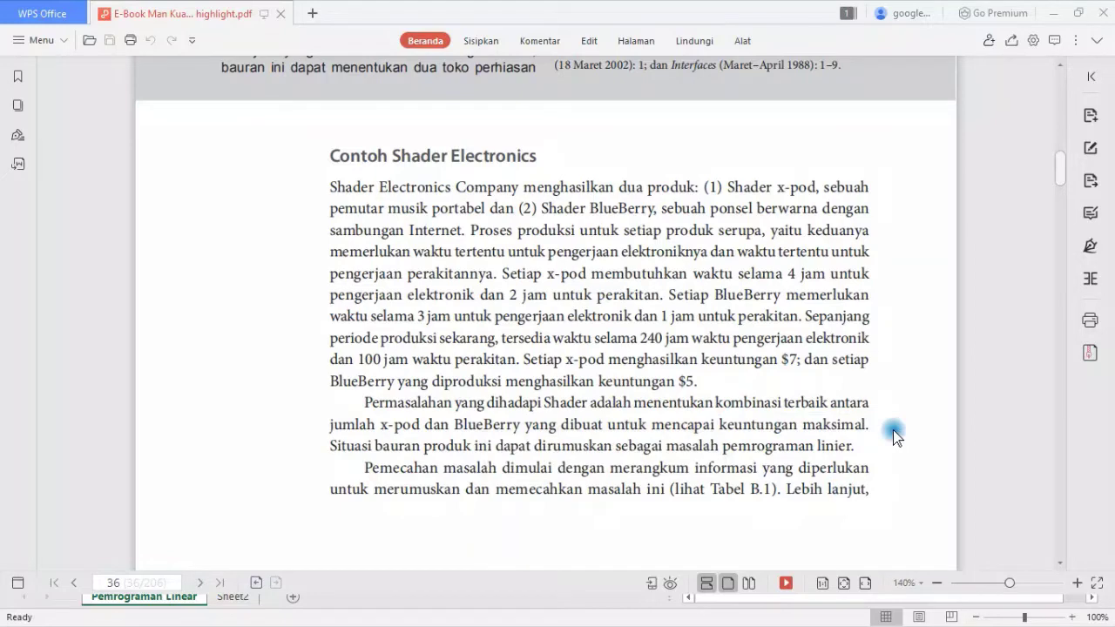
Step: Highlight the Elektronik, Perakitan, 100-hour and profit-per-unit entries in Tabel B.1
{"action": "scroll", "coordinate": [893, 429], "scroll_direction": "down", "scroll_amount": 5}
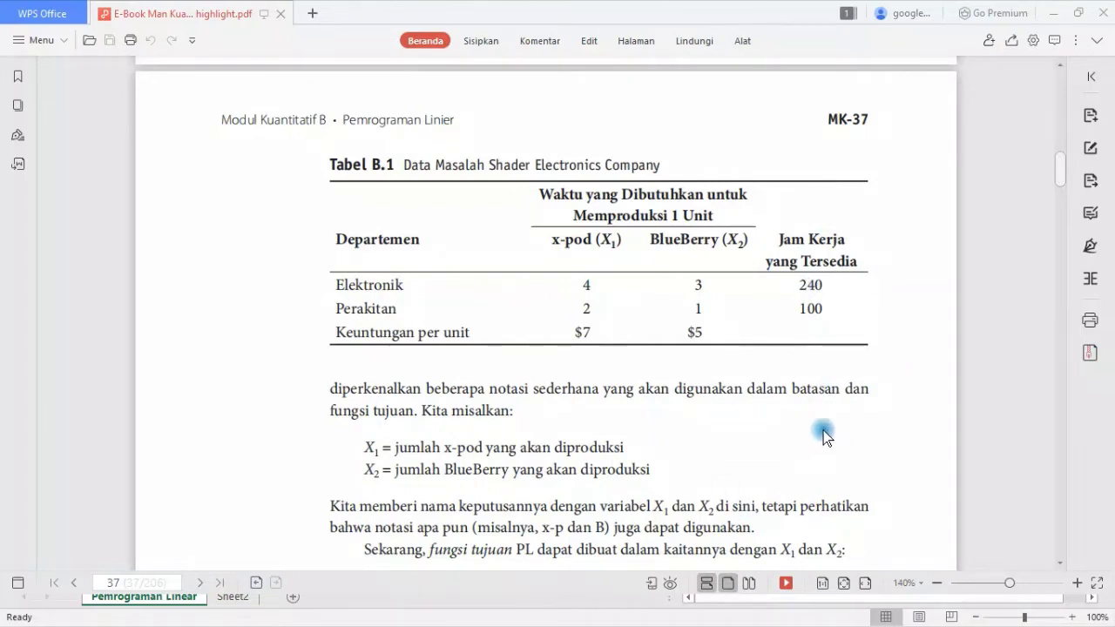
{"action": "left_click_drag", "start_coordinate": [405, 287], "coordinate": [338, 288]}
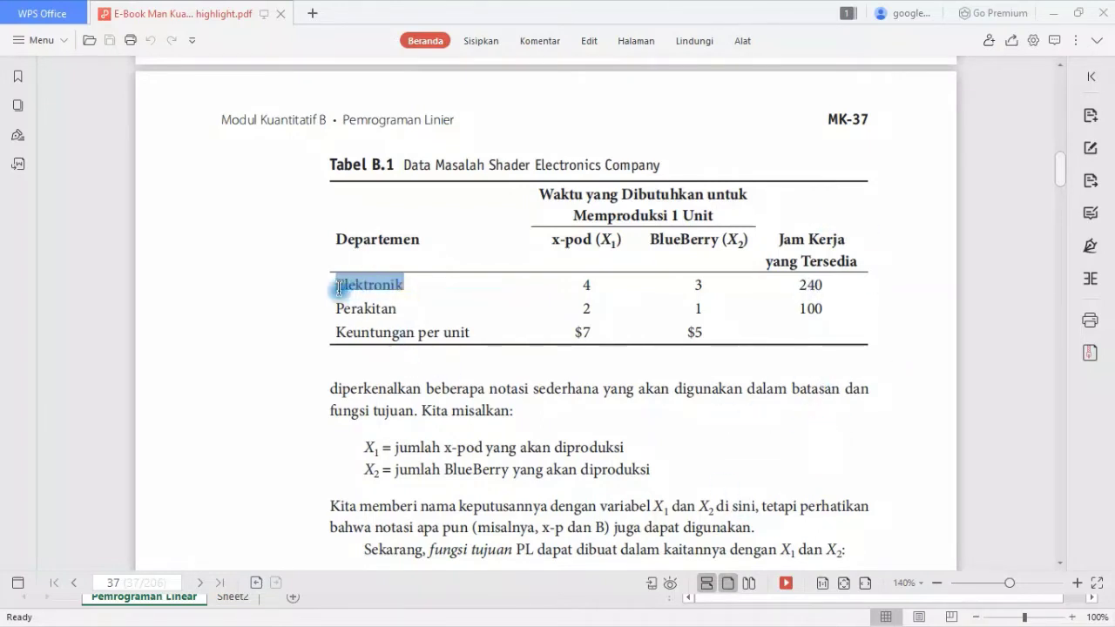
{"action": "left_click_drag", "start_coordinate": [399, 307], "coordinate": [335, 307]}
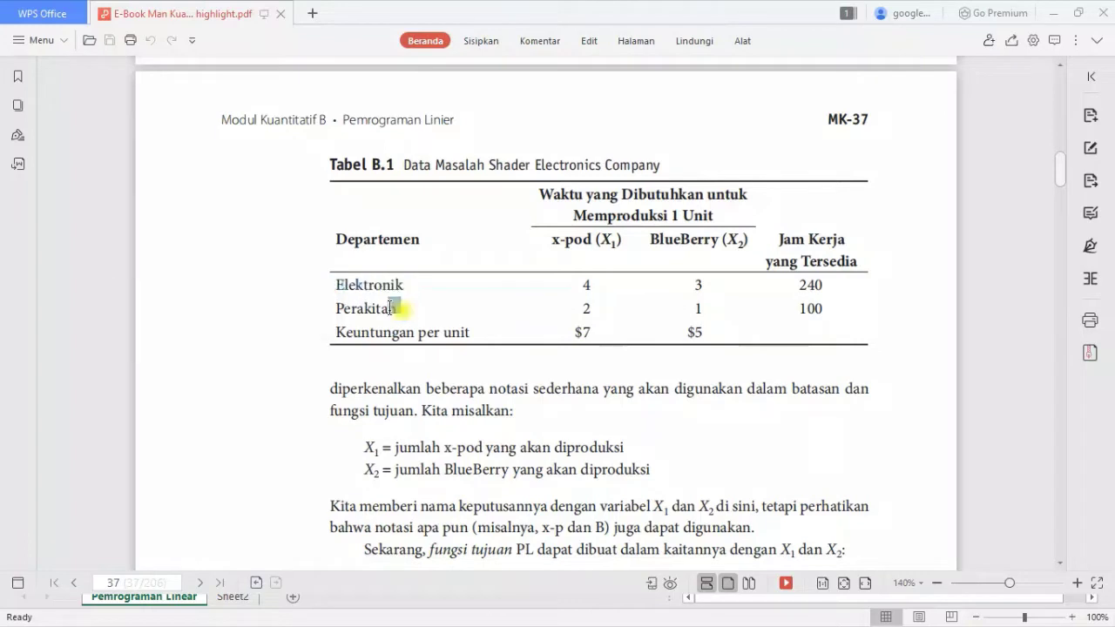
{"action": "left_click", "coordinate": [457, 311]}
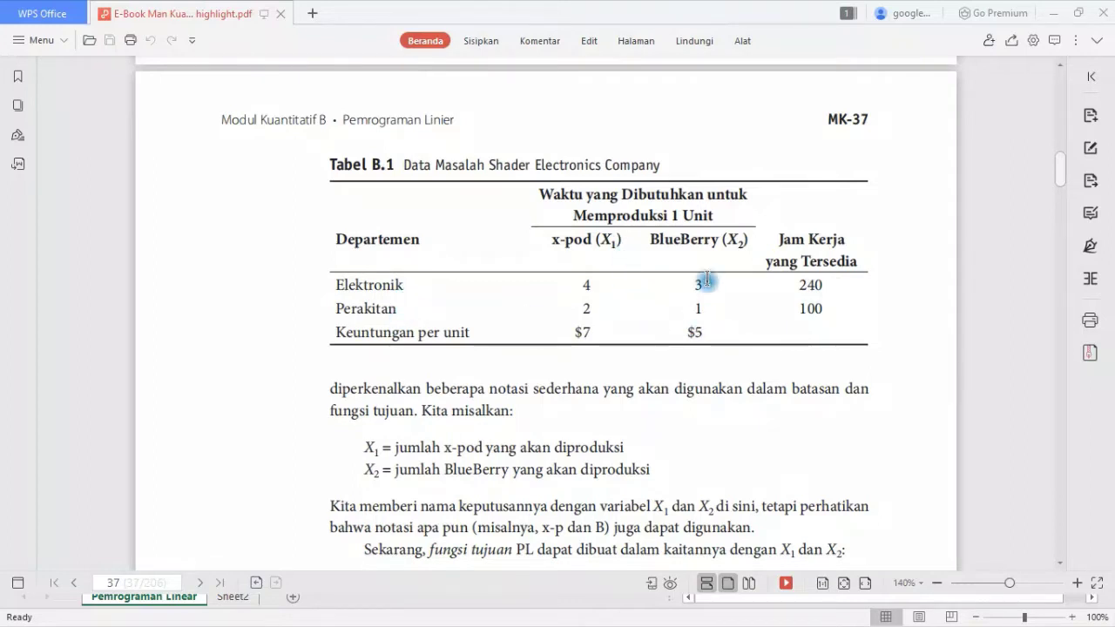
{"action": "left_click_drag", "start_coordinate": [826, 310], "coordinate": [783, 310]}
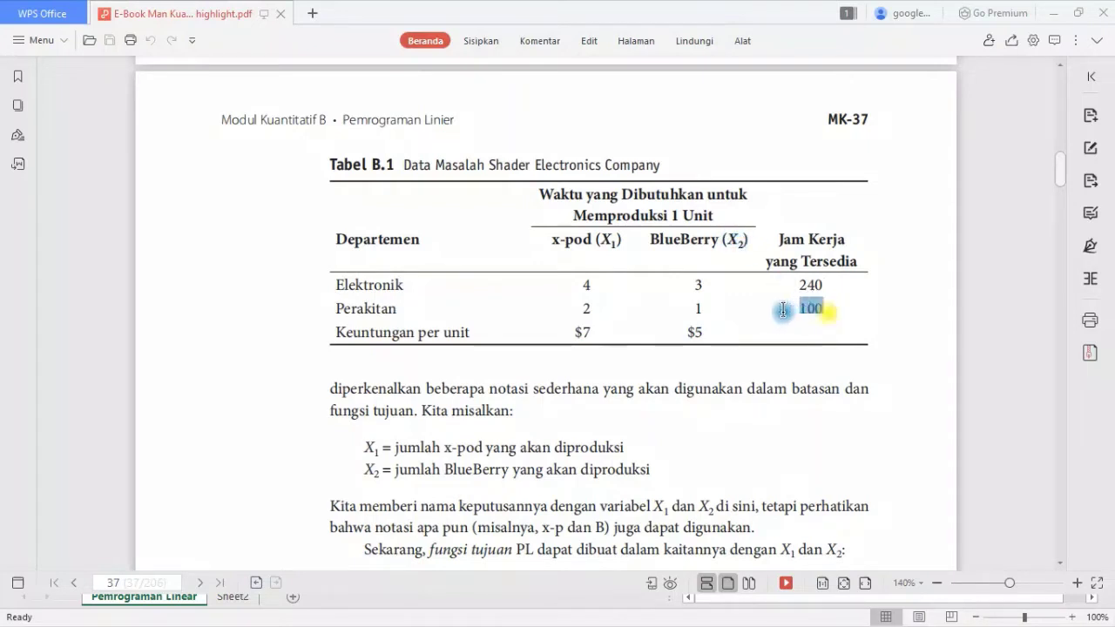
{"action": "left_click", "coordinate": [874, 310]}
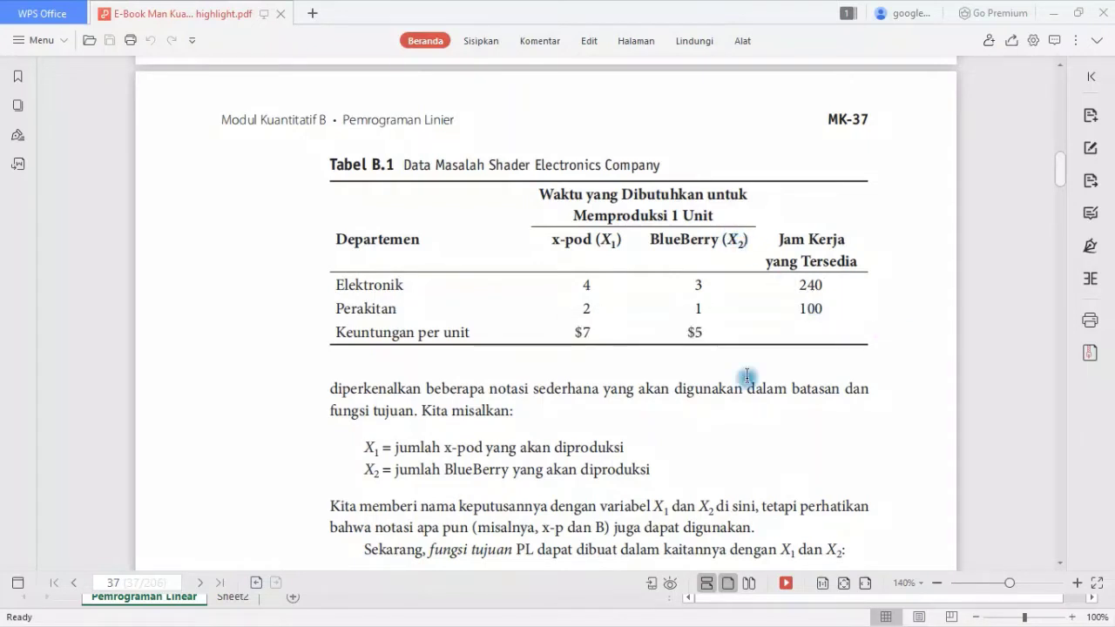
{"action": "left_click_drag", "start_coordinate": [336, 332], "coordinate": [714, 351]}
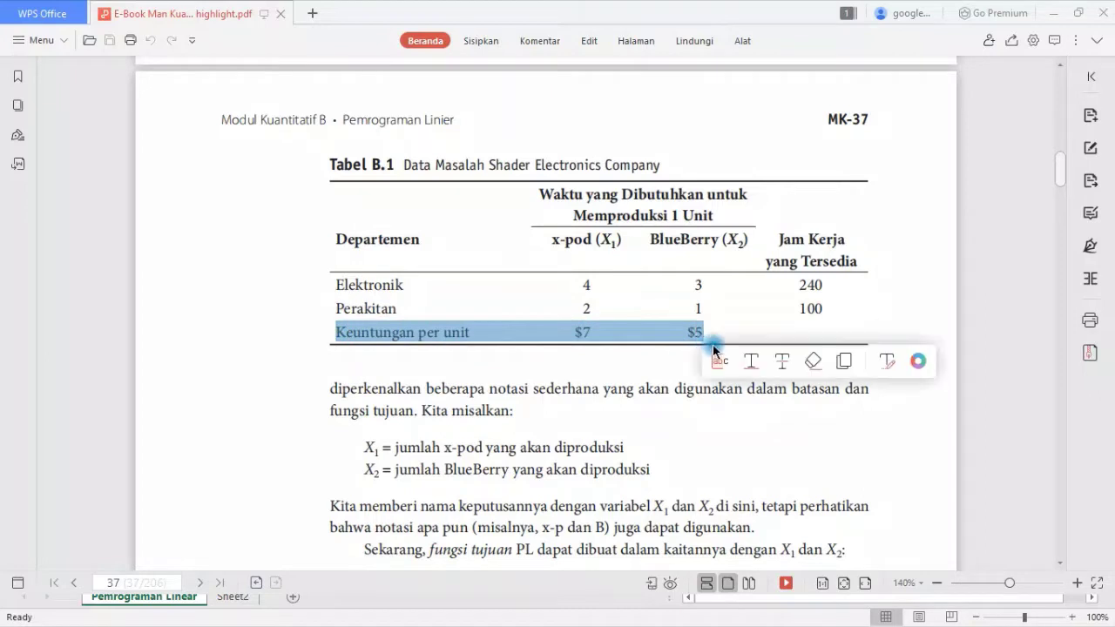
{"action": "left_click", "coordinate": [637, 380]}
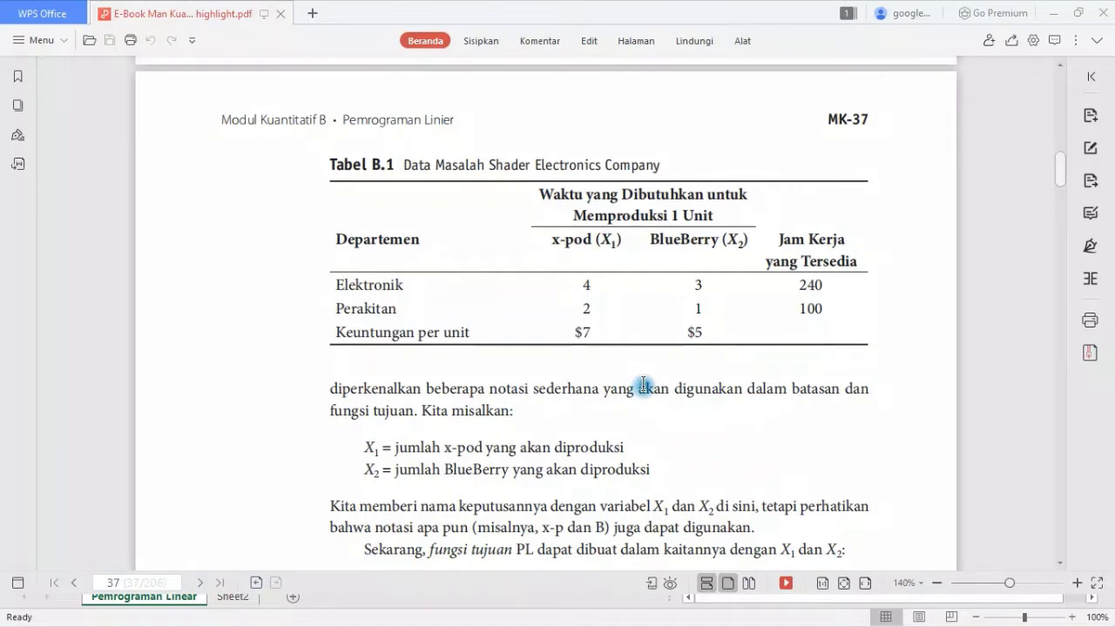
Step: Scroll down to Figure B.3's feasible region on page 40
{"action": "scroll", "coordinate": [642, 384], "scroll_direction": "down", "scroll_amount": 2}
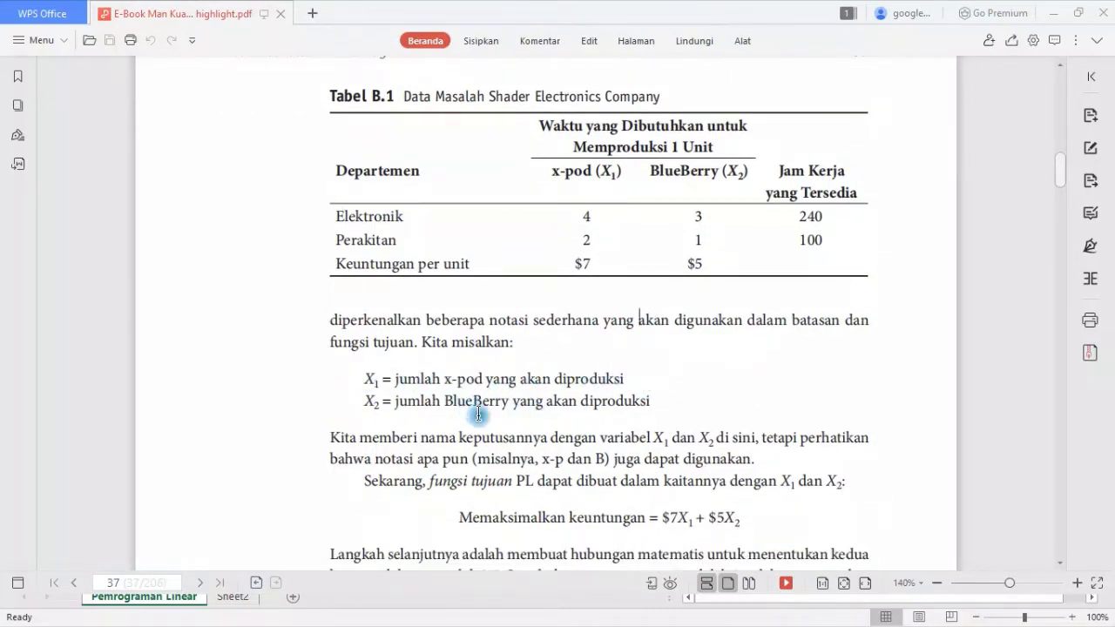
{"action": "scroll", "coordinate": [627, 425], "scroll_direction": "down", "scroll_amount": 2}
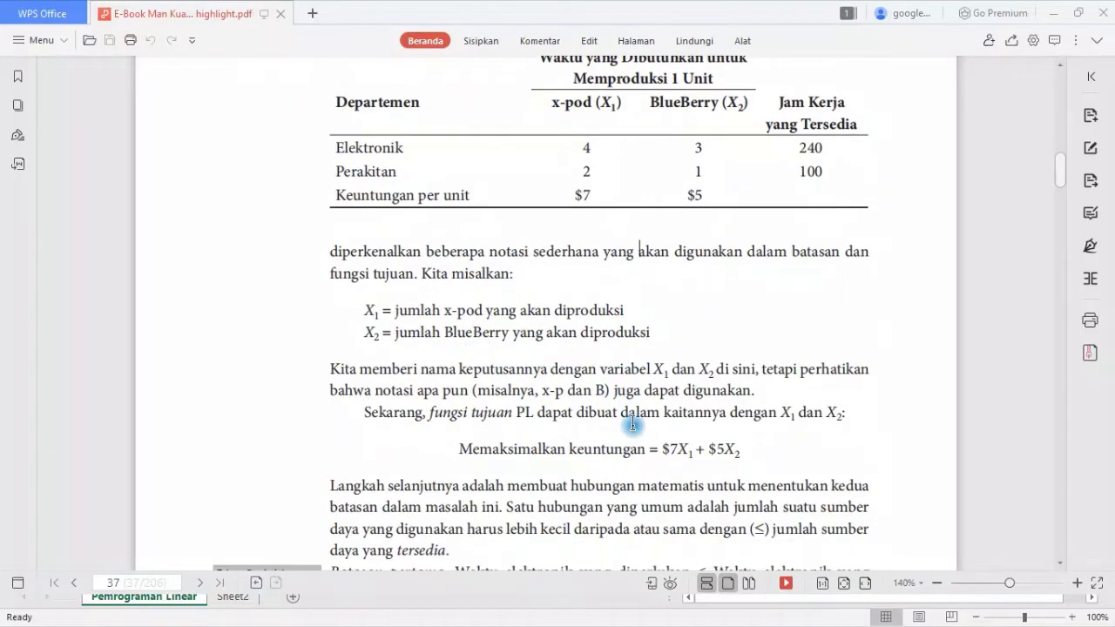
{"action": "scroll", "coordinate": [632, 424], "scroll_direction": "down", "scroll_amount": 10}
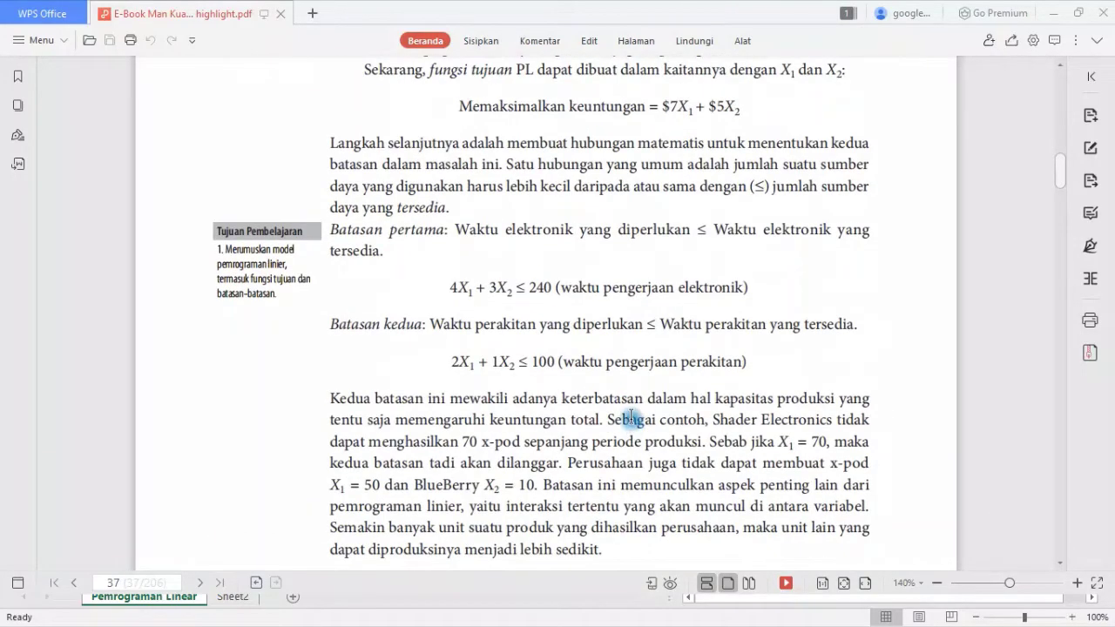
{"action": "scroll", "coordinate": [607, 335], "scroll_direction": "down", "scroll_amount": 12}
{"action": "scroll", "coordinate": [606, 324], "scroll_direction": "down", "scroll_amount": 12}
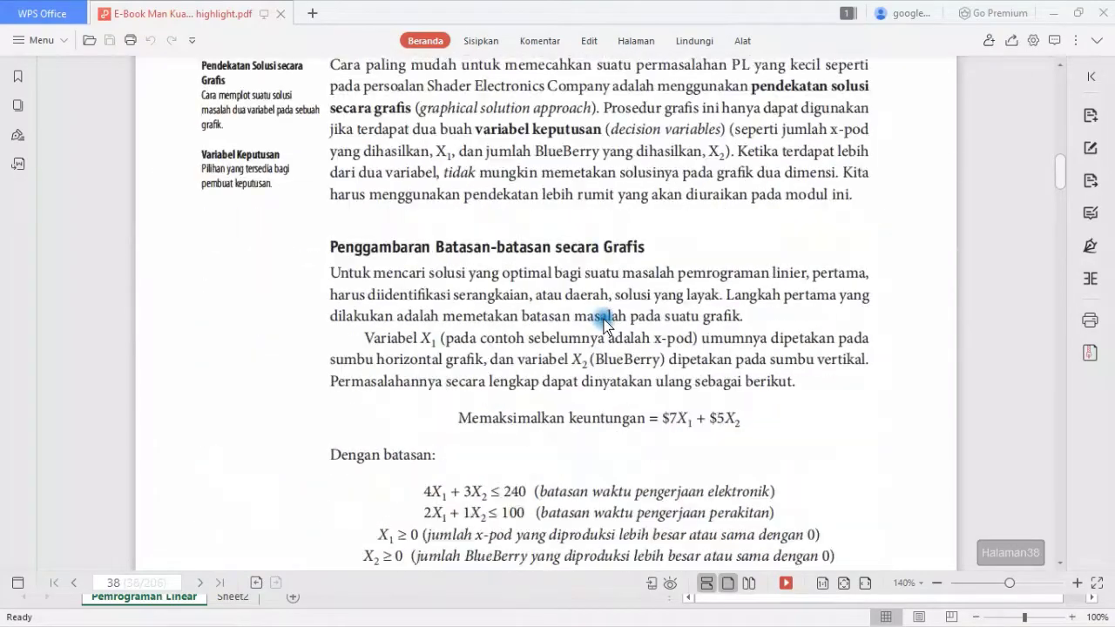
{"action": "scroll", "coordinate": [605, 324], "scroll_direction": "down", "scroll_amount": 1}
{"action": "scroll", "coordinate": [605, 324], "scroll_direction": "down", "scroll_amount": 3}
{"action": "scroll", "coordinate": [605, 324], "scroll_direction": "down", "scroll_amount": 11}
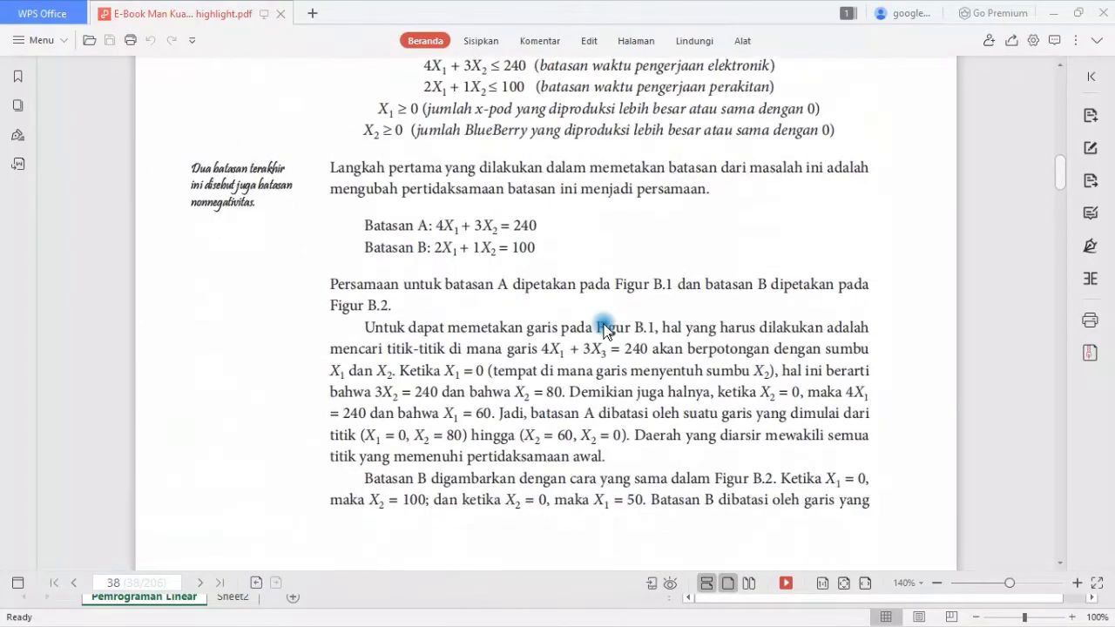
{"action": "scroll", "coordinate": [605, 324], "scroll_direction": "down", "scroll_amount": 12}
{"action": "scroll", "coordinate": [605, 324], "scroll_direction": "down", "scroll_amount": 10}
{"action": "scroll", "coordinate": [604, 329], "scroll_direction": "up", "scroll_amount": 5}
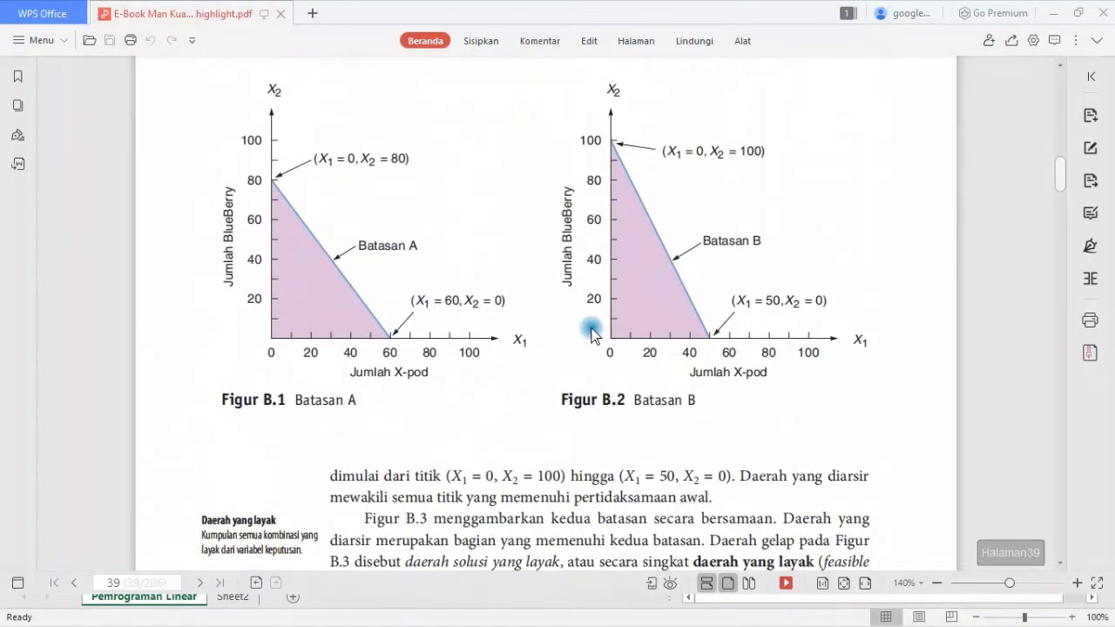
{"action": "scroll", "coordinate": [607, 320], "scroll_direction": "down", "scroll_amount": 8}
{"action": "scroll", "coordinate": [607, 320], "scroll_direction": "down", "scroll_amount": 10}
{"action": "scroll", "coordinate": [607, 320], "scroll_direction": "down", "scroll_amount": 5}
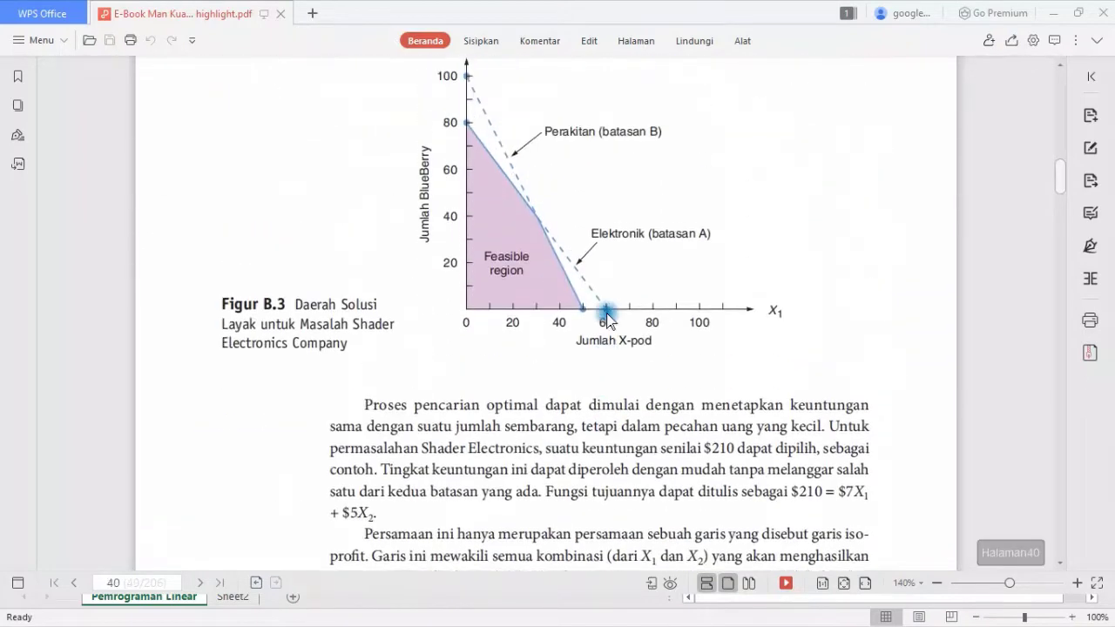
{"action": "scroll", "coordinate": [607, 320], "scroll_direction": "up", "scroll_amount": 1}
{"action": "scroll", "coordinate": [607, 319], "scroll_direction": "up", "scroll_amount": 3}
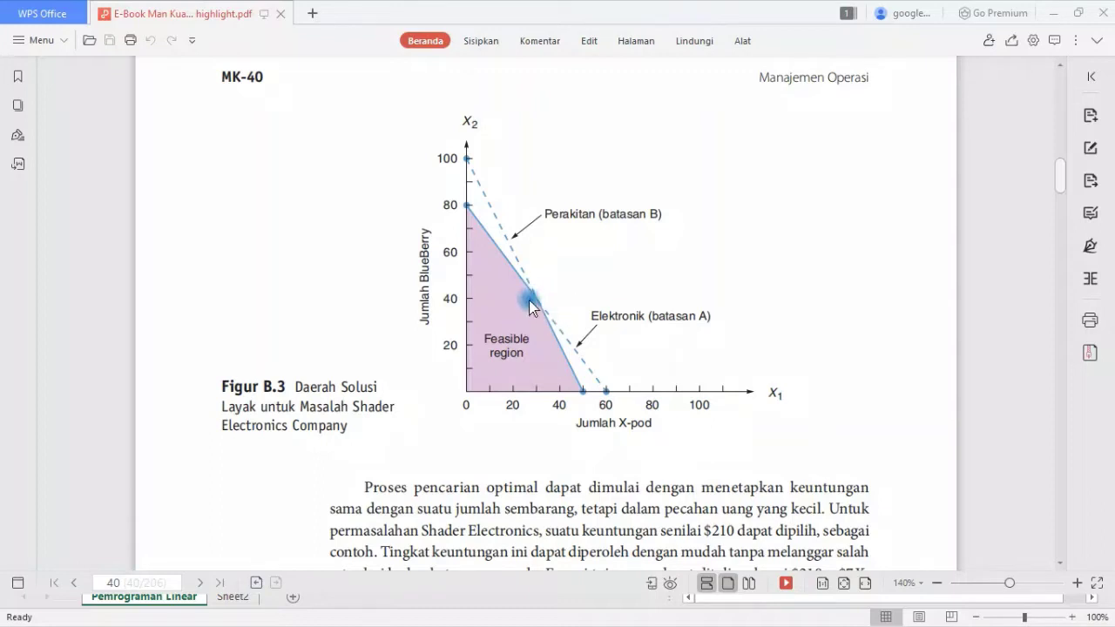
Step: Cycle through the open windows and bring the Book1 Excel workbook to the front
{"action": "key", "text": "alt+Tab"}
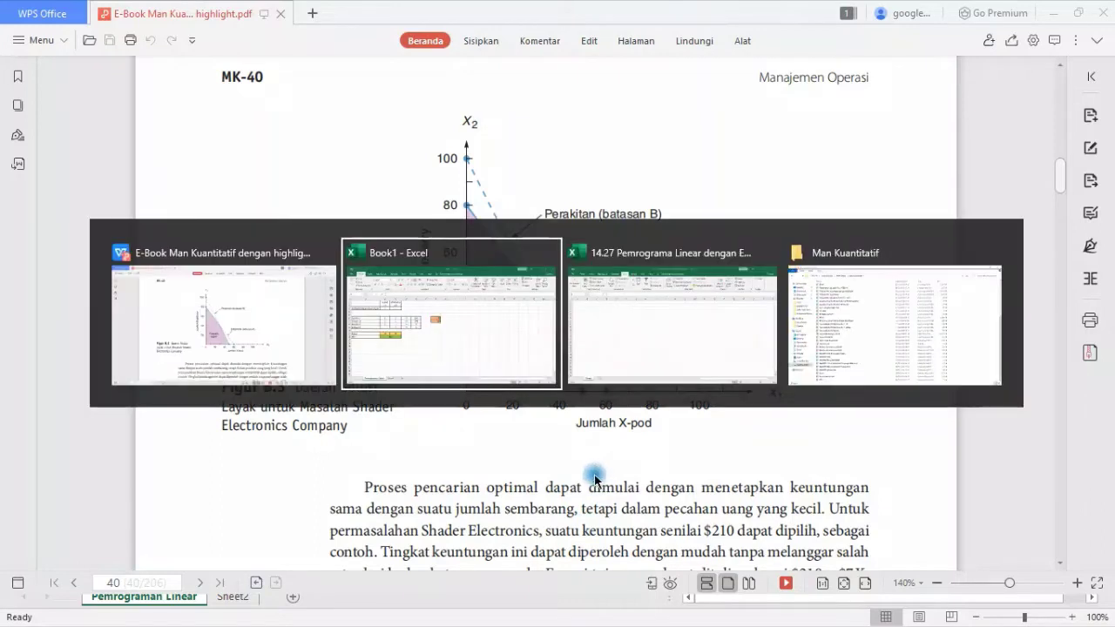
{"action": "key", "text": "alt+Tab"}
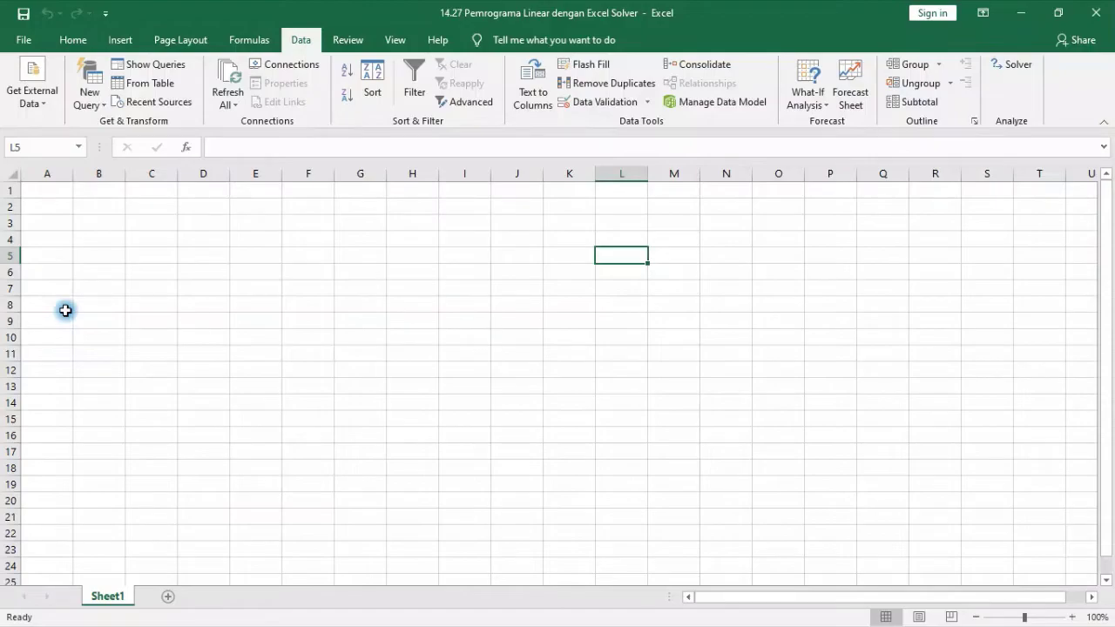
{"action": "key", "text": "alt+Tab"}
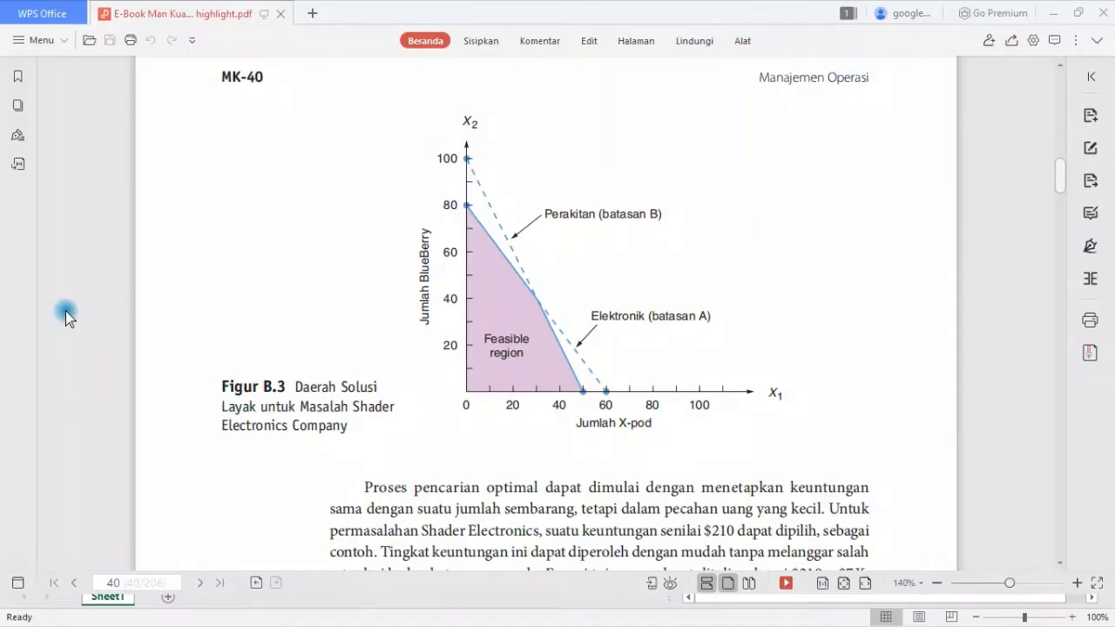
{"action": "key", "text": "alt+Tab"}
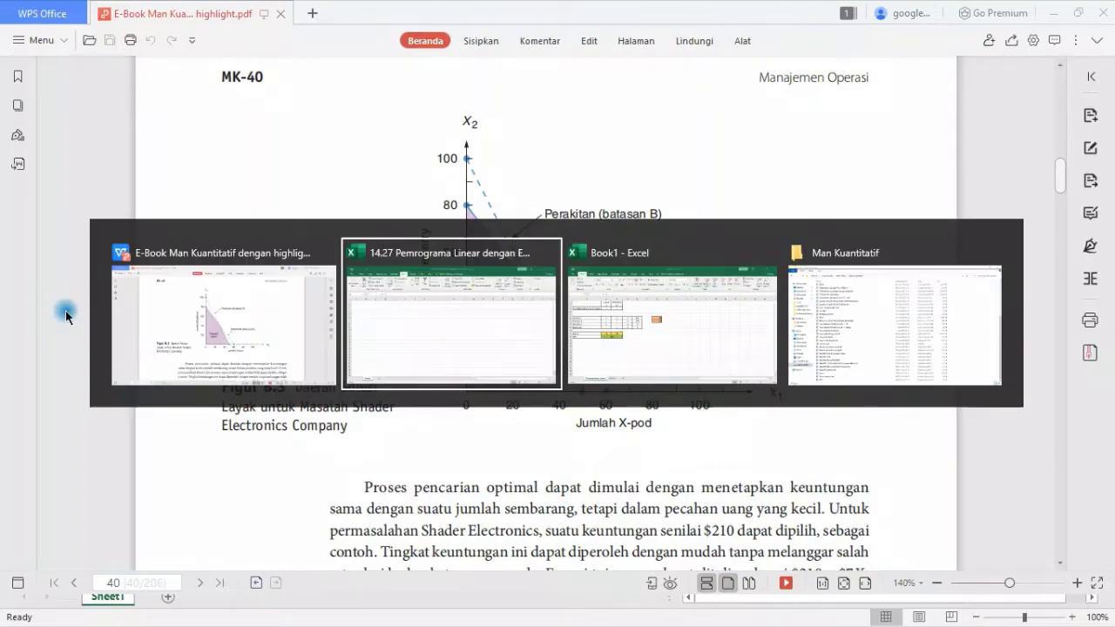
{"action": "key", "text": "alt+Tab"}
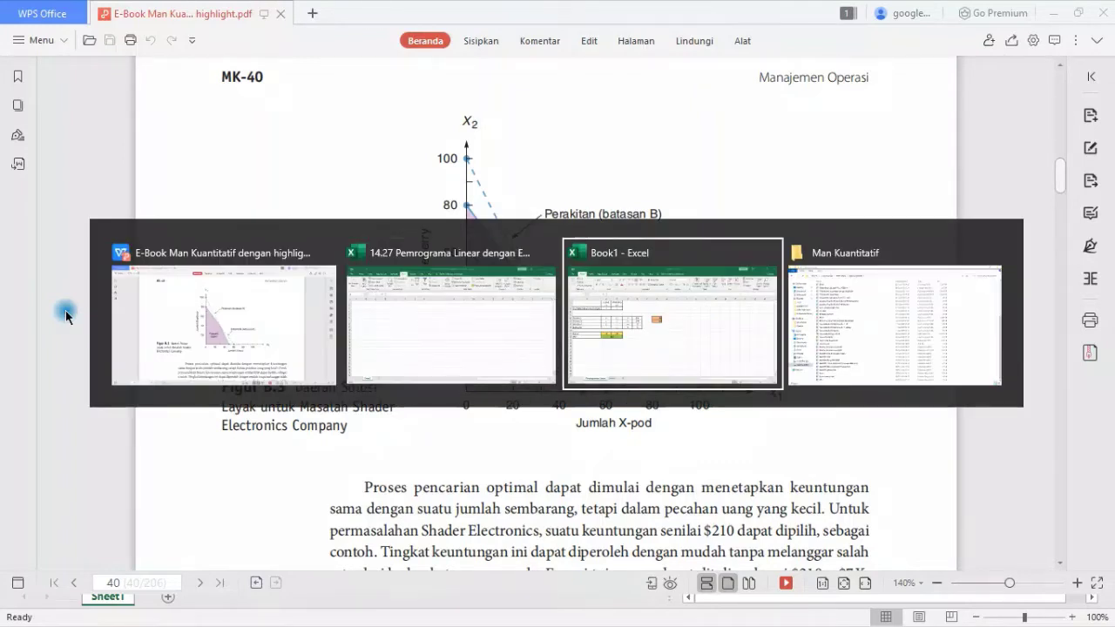
{"action": "key", "text": "alt+Tab"}
{"action": "key", "text": "alt+Tab"}
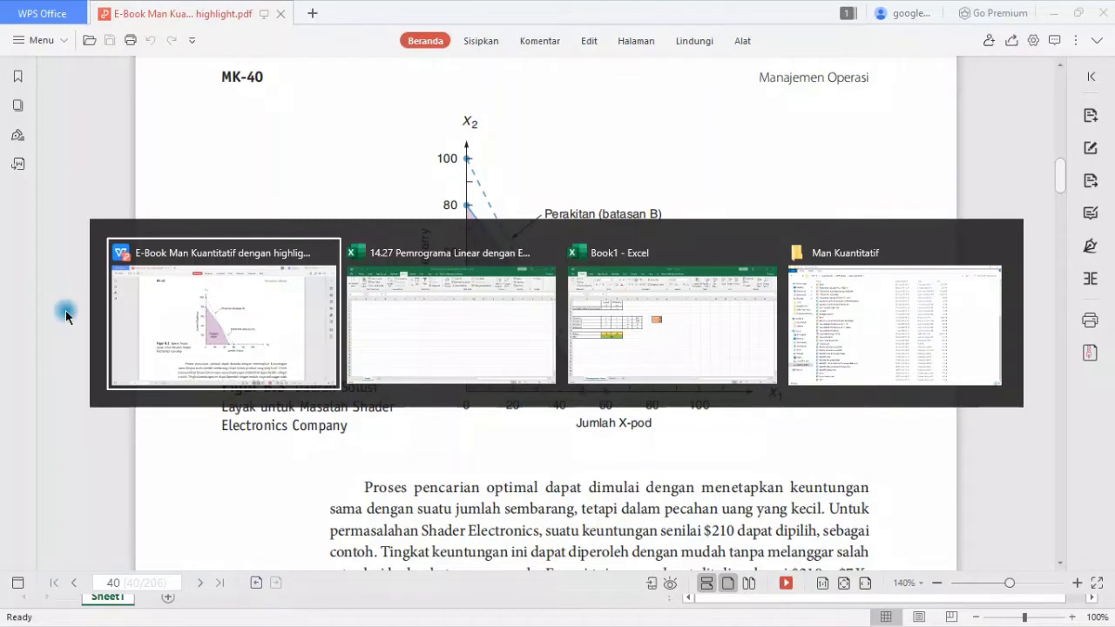
{"action": "key", "text": "alt+Tab"}
{"action": "key", "text": "alt+Tab"}
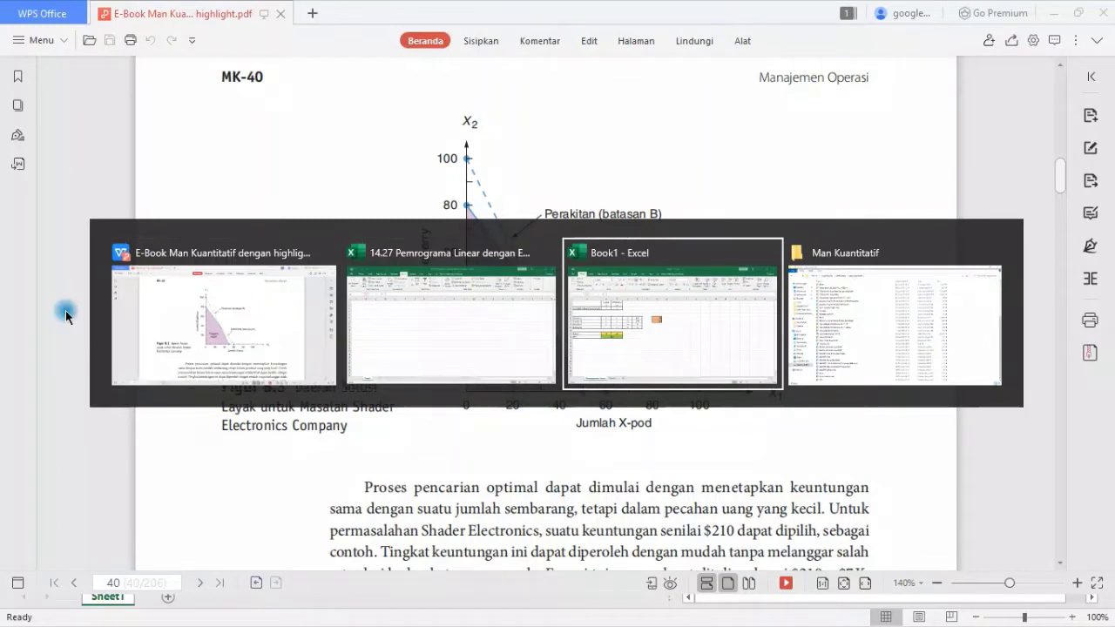
{"action": "key", "text": "alt+Tab"}
{"action": "key", "text": "alt+Tab"}
{"action": "key", "text": "alt+Tab"}
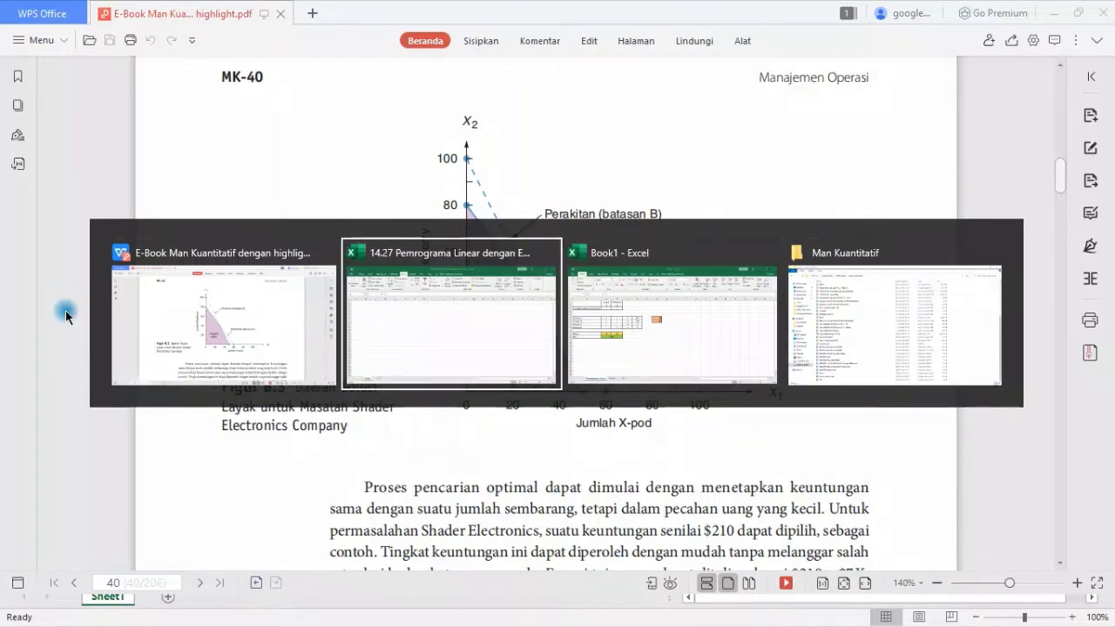
{"action": "key", "text": "alt+Tab"}
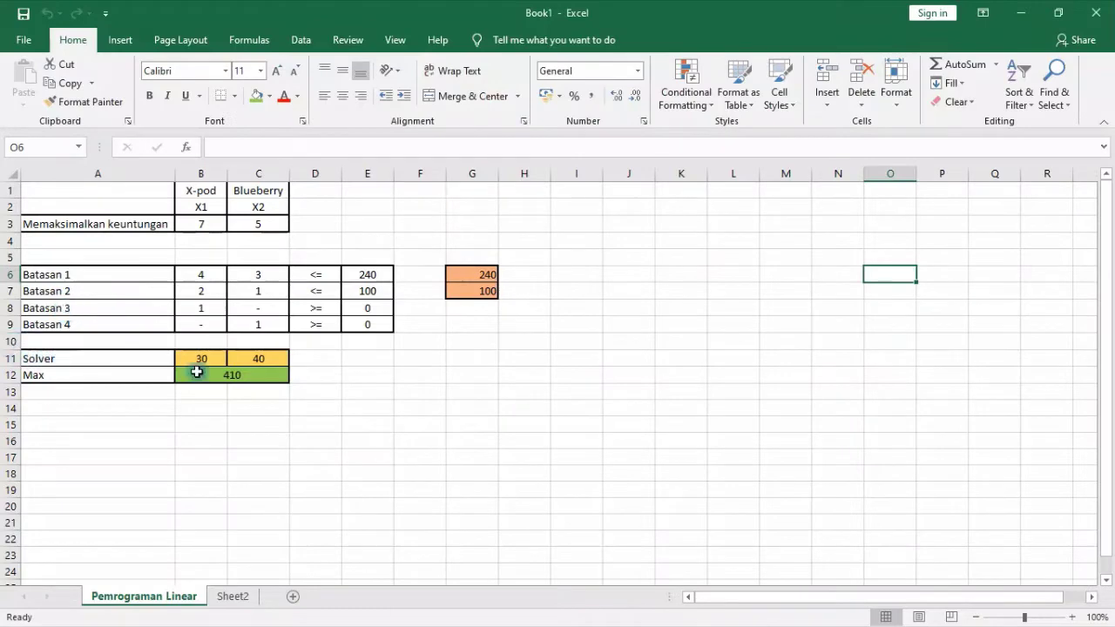
Step: Select cell G13 and add a new blank Sheet3 after the Pemrograman Linear sheet
{"action": "left_click", "coordinate": [490, 395]}
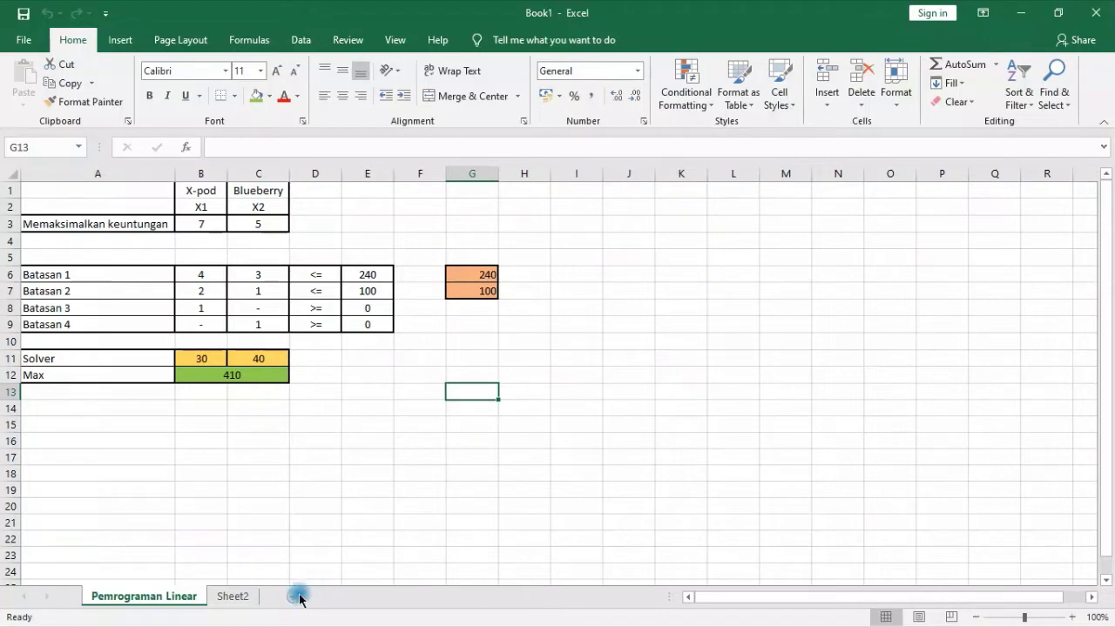
{"action": "left_click", "coordinate": [293, 597]}
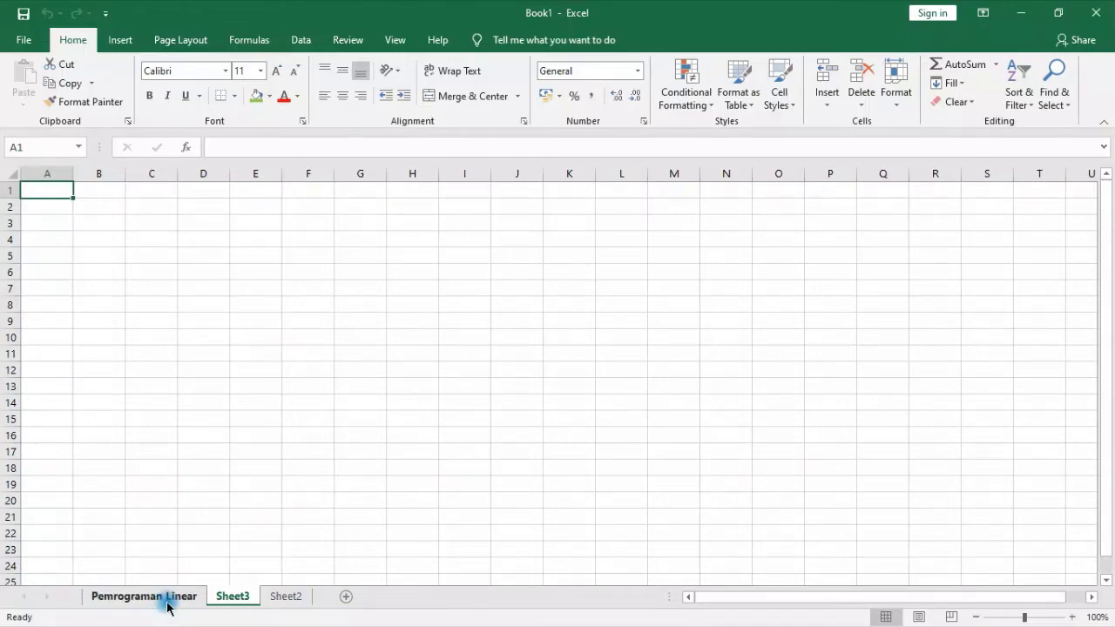
Step: Snap the WPS e-book to the right half beside Excel and scroll to the $7X1 + $5X2 objective and constraints
{"action": "left_click", "coordinate": [1059, 11]}
{"action": "left_click", "coordinate": [780, 124]}
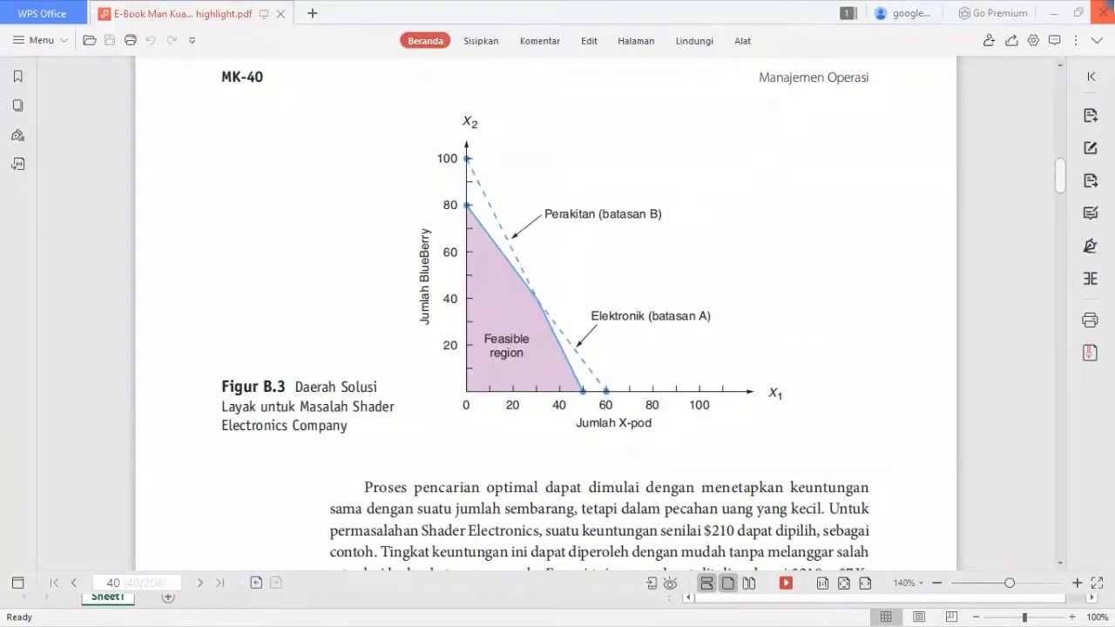
{"action": "left_click", "coordinate": [1078, 10]}
{"action": "scroll", "coordinate": [933, 169], "scroll_direction": "up", "scroll_amount": 5}
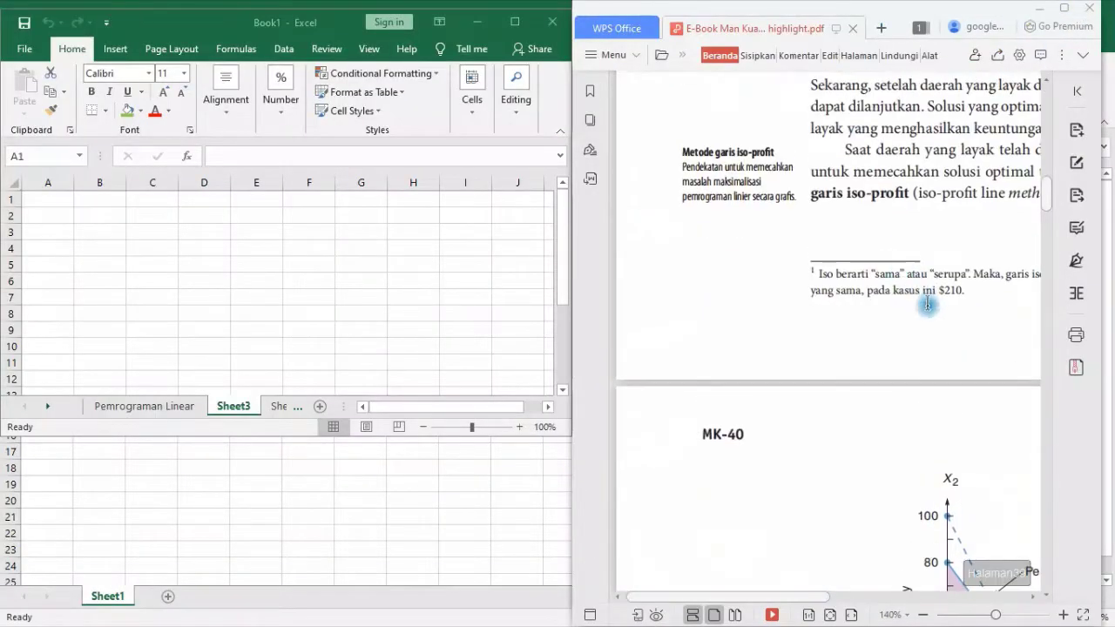
{"action": "scroll", "coordinate": [926, 308], "scroll_direction": "down", "scroll_amount": 2, "text": "ctrl"}
{"action": "scroll", "coordinate": [915, 313], "scroll_direction": "up", "scroll_amount": 3, "text": "ctrl"}
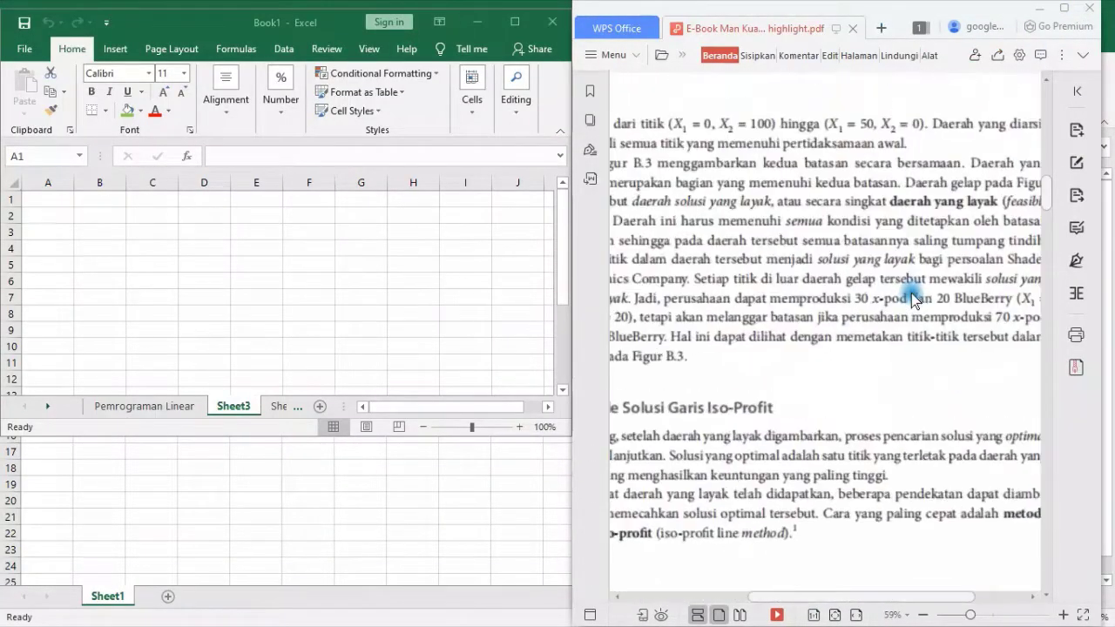
{"action": "scroll", "coordinate": [904, 292], "scroll_direction": "up", "scroll_amount": 3}
{"action": "scroll", "coordinate": [908, 398], "scroll_direction": "up", "scroll_amount": 5}
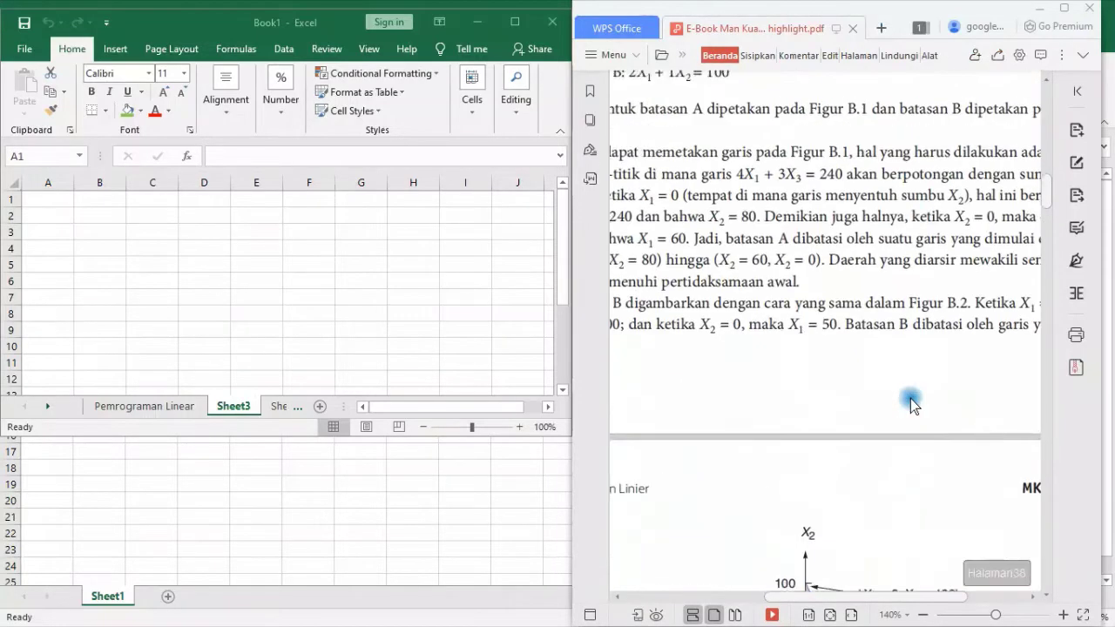
{"action": "scroll", "coordinate": [908, 400], "scroll_direction": "up", "scroll_amount": 5}
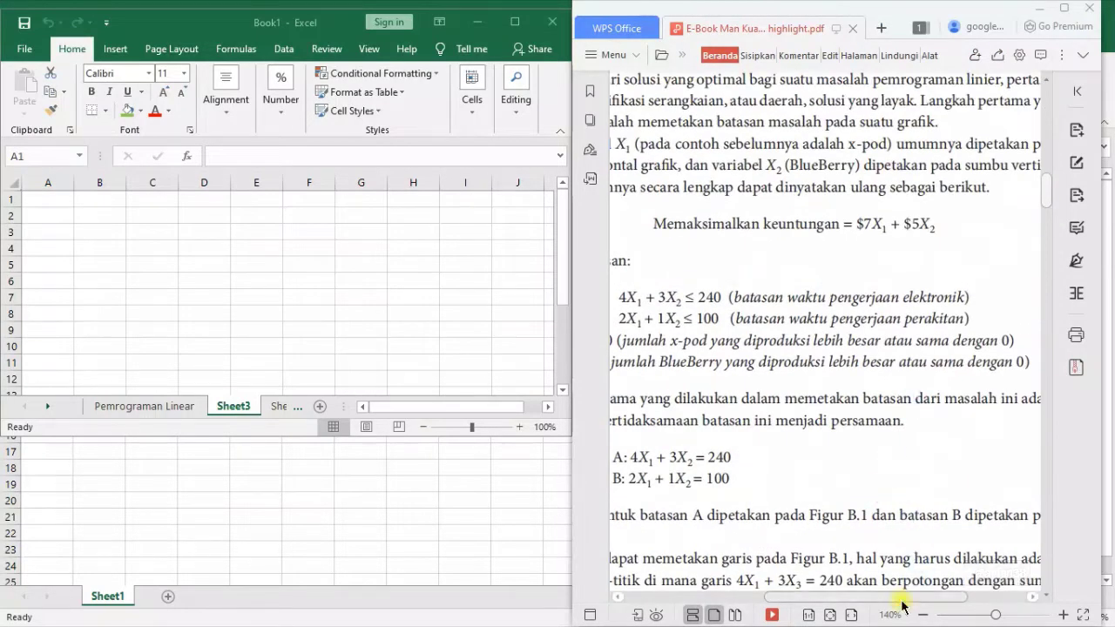
{"action": "left_click_drag", "start_coordinate": [903, 598], "coordinate": [852, 597]}
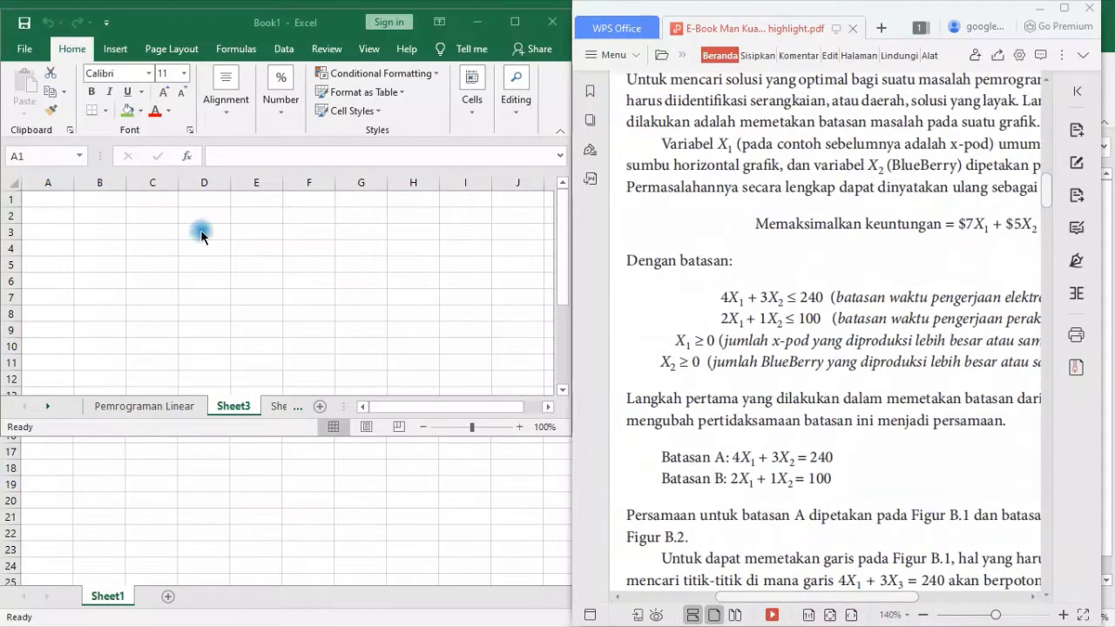
Step: Stretch Excel to full height, rename Sheet3 to 'Xpod Blueberry', and shift the PDF view
{"action": "double_click", "coordinate": [285, 442]}
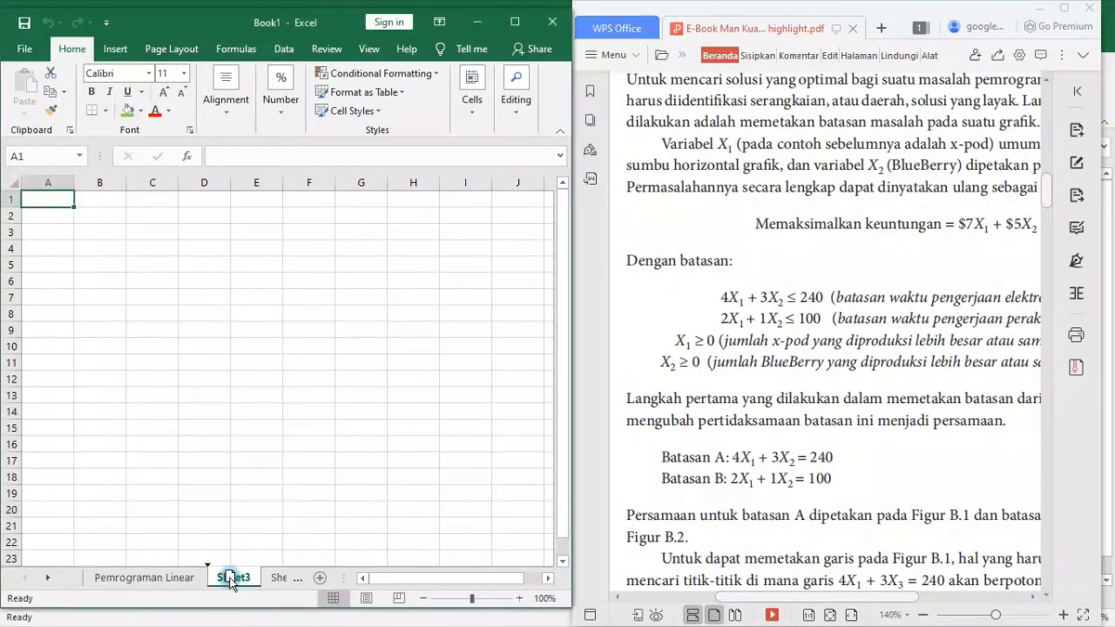
{"action": "double_click", "coordinate": [238, 575]}
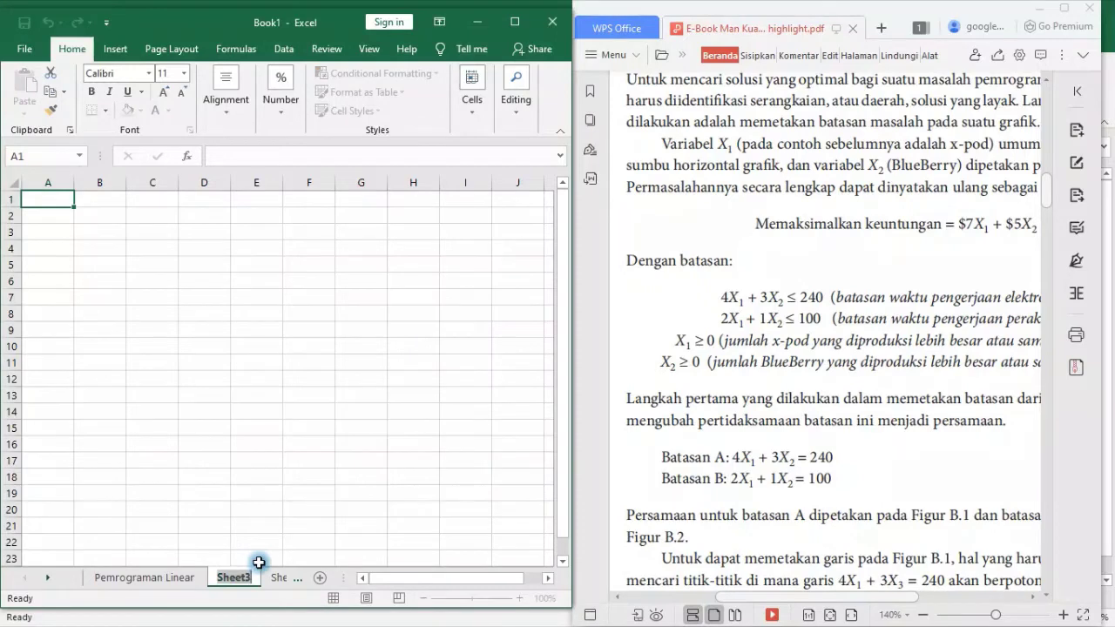
{"action": "type", "text": "X"}
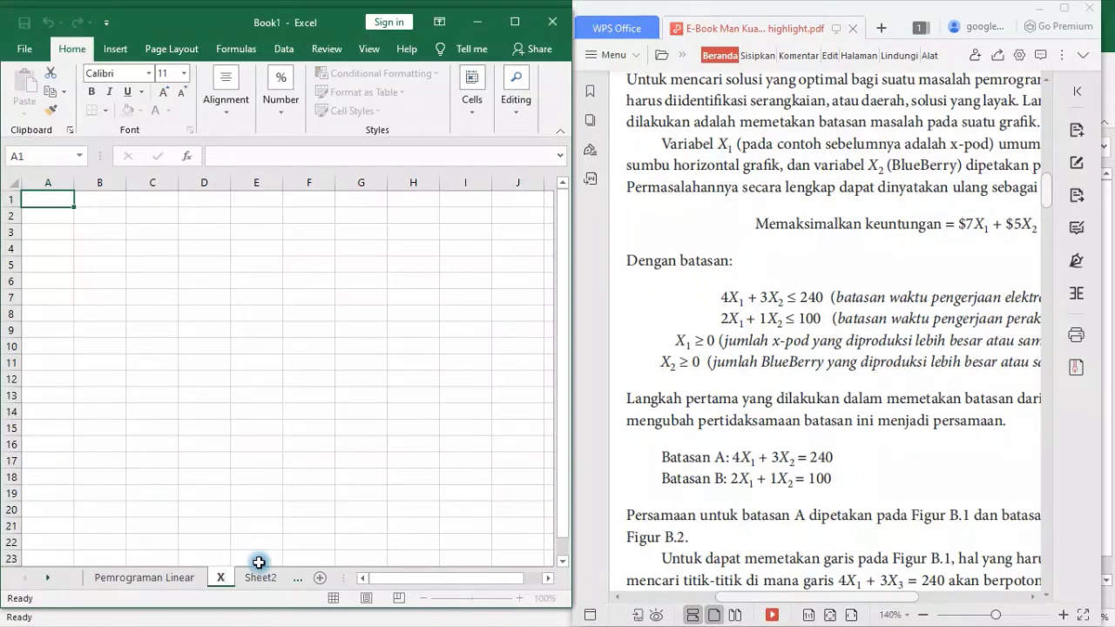
{"action": "type", "text": "pod B"}
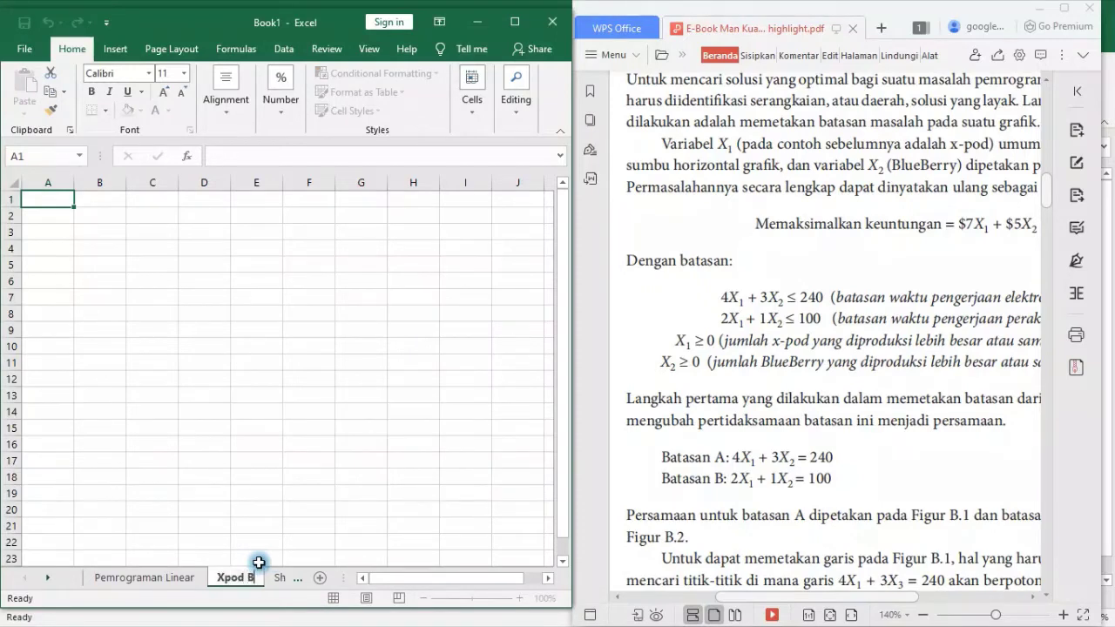
{"action": "type", "text": "lueberry"}
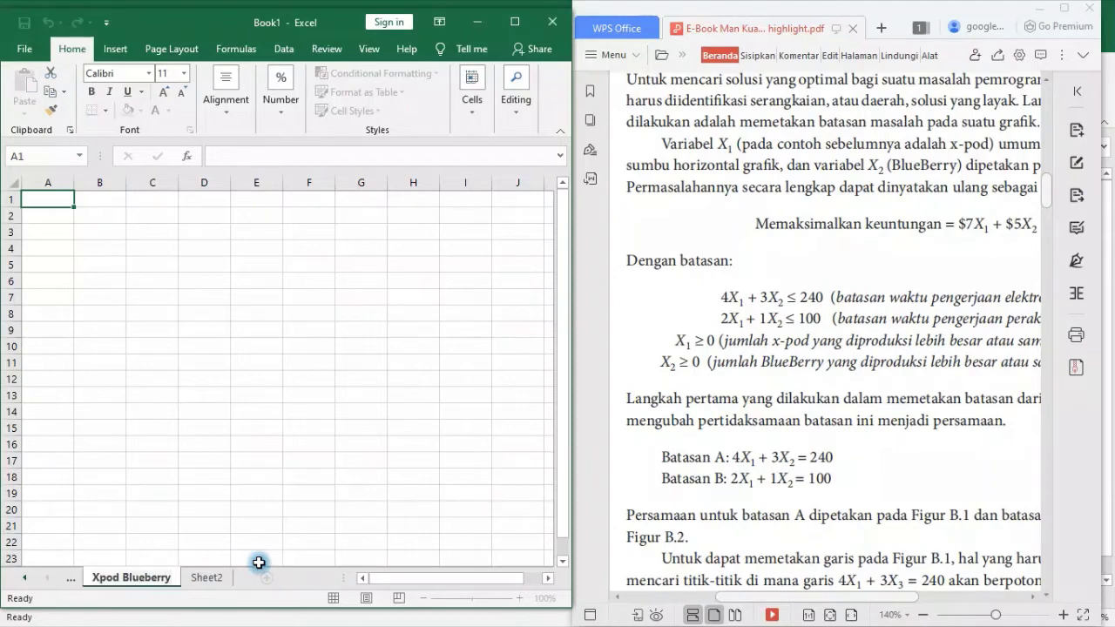
{"action": "left_click", "coordinate": [204, 249]}
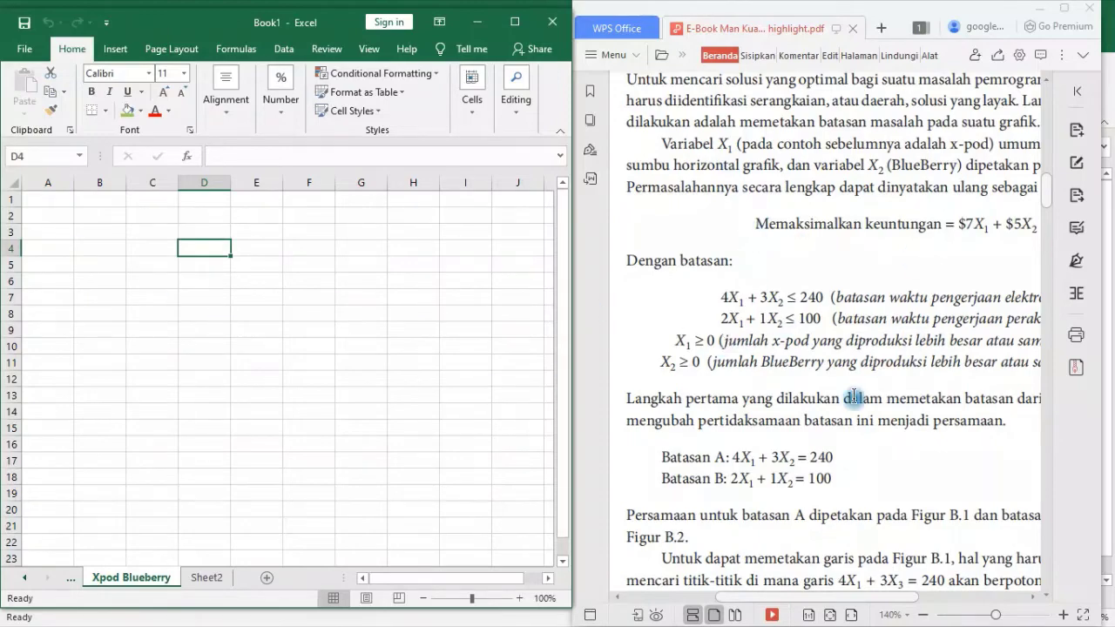
{"action": "scroll", "coordinate": [830, 333], "scroll_direction": "down", "scroll_amount": 4, "text": "ctrl"}
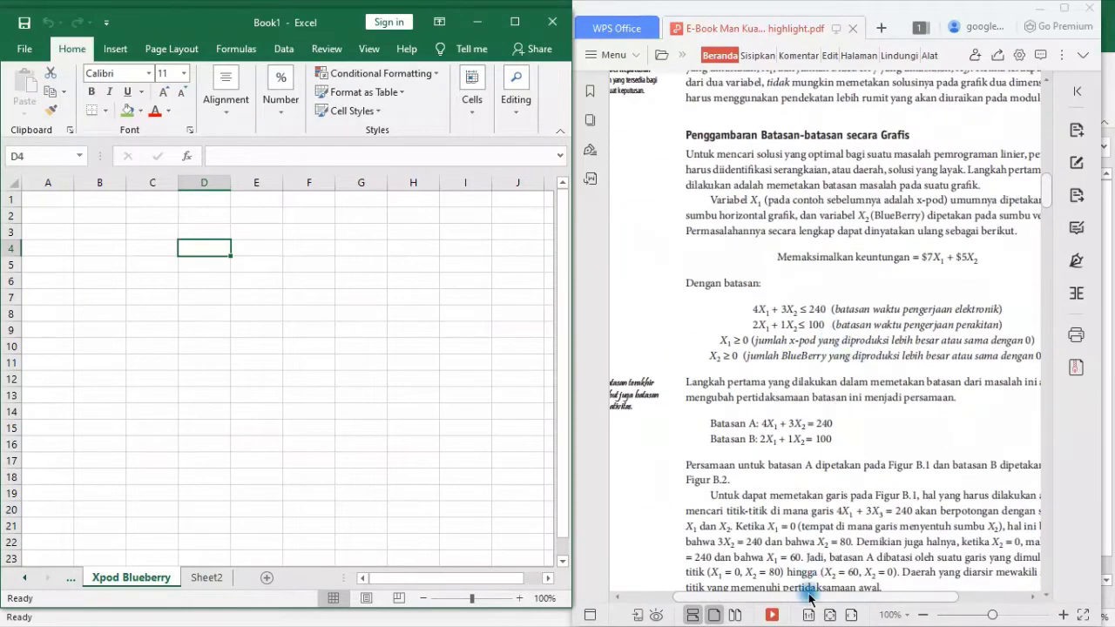
{"action": "left_click_drag", "start_coordinate": [809, 597], "coordinate": [832, 597]}
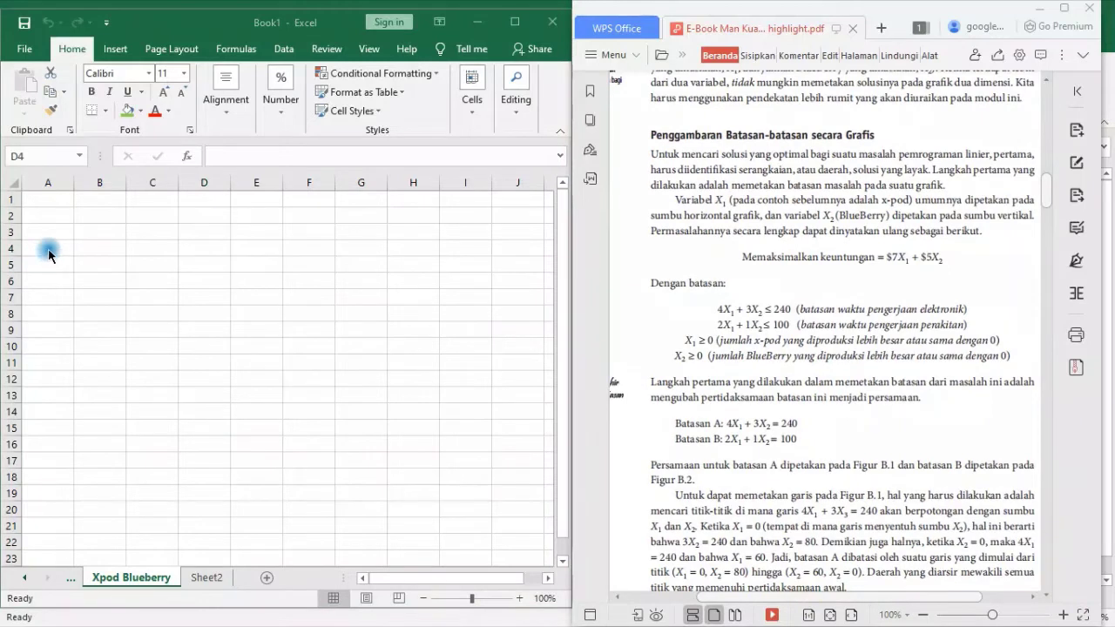
{"action": "left_click", "coordinate": [54, 199]}
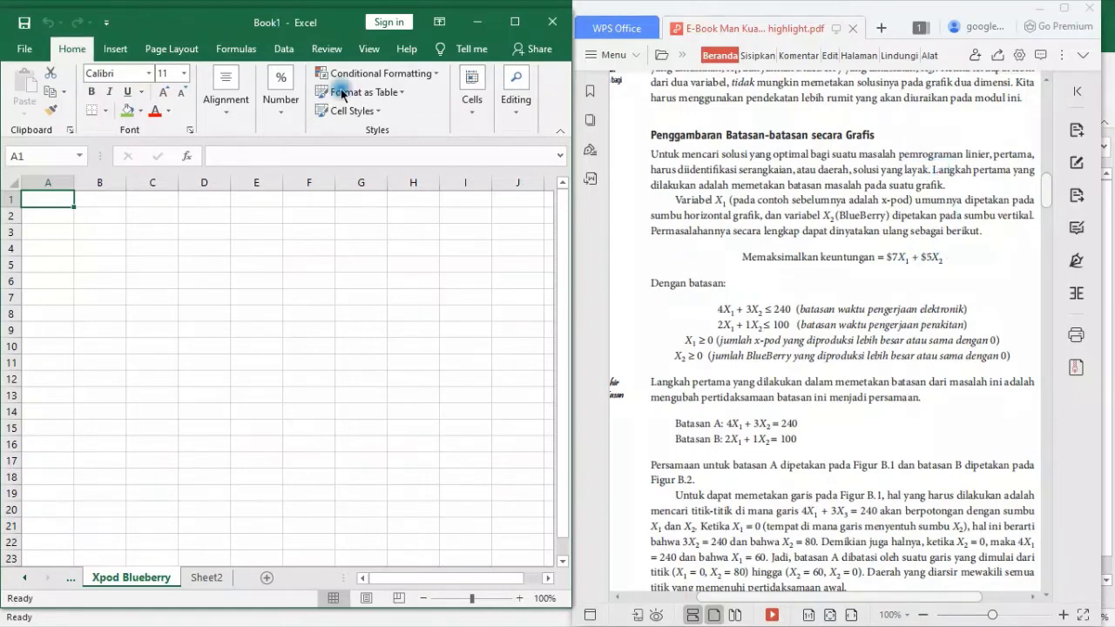
{"action": "left_click", "coordinate": [161, 215]}
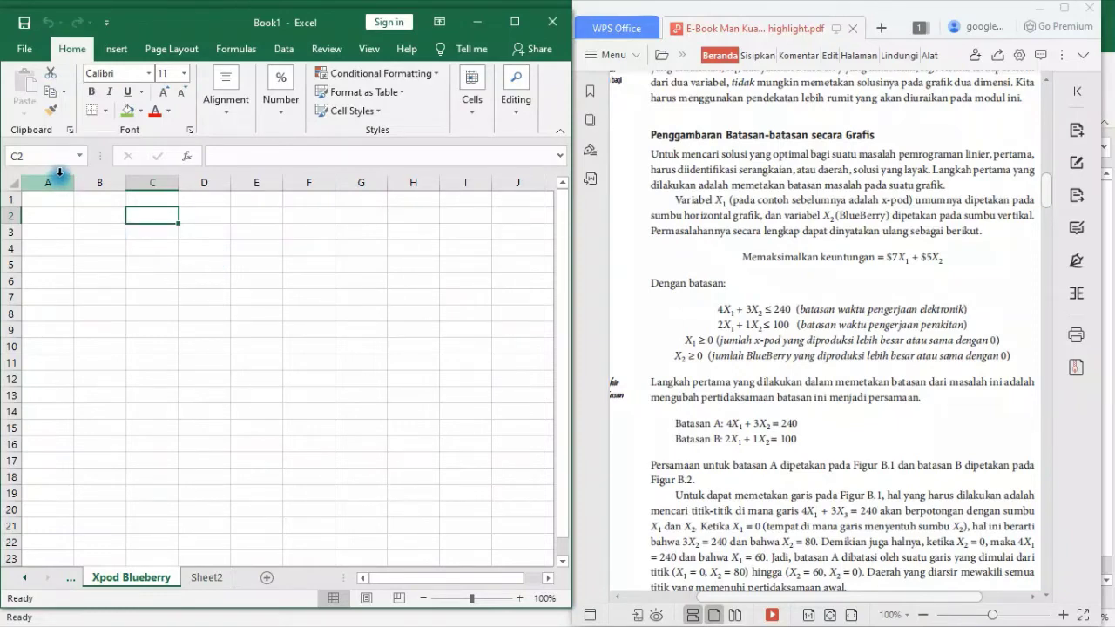
{"action": "left_click", "coordinate": [115, 197]}
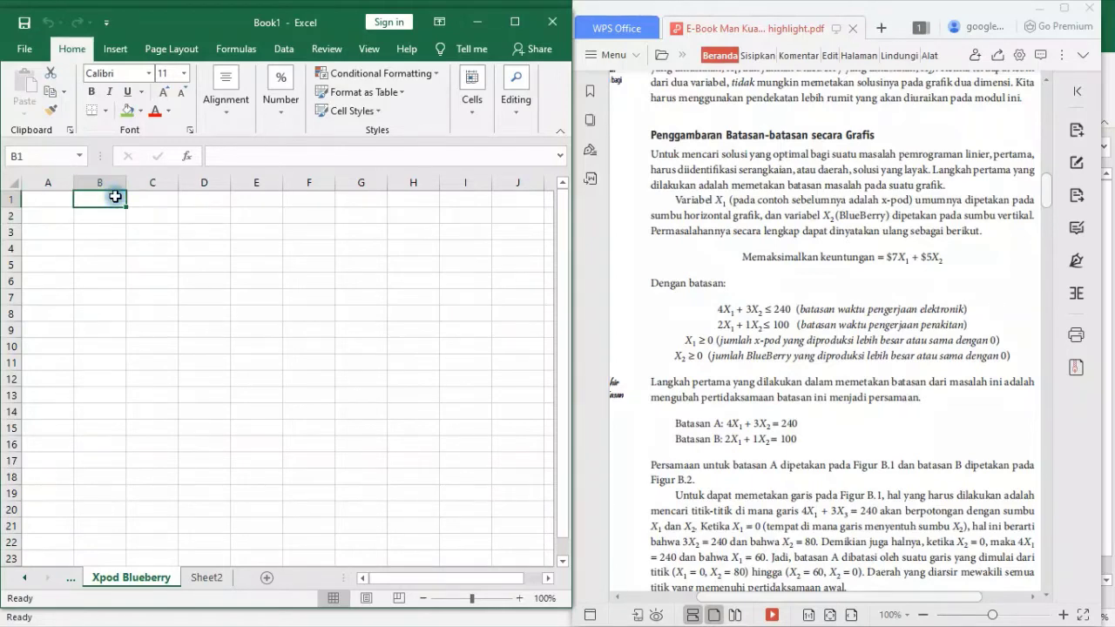
Step: Enter headers X-Pod and Blueberry in B1:C1 and X1, X2 in B2:C2
{"action": "type", "text": "X"}
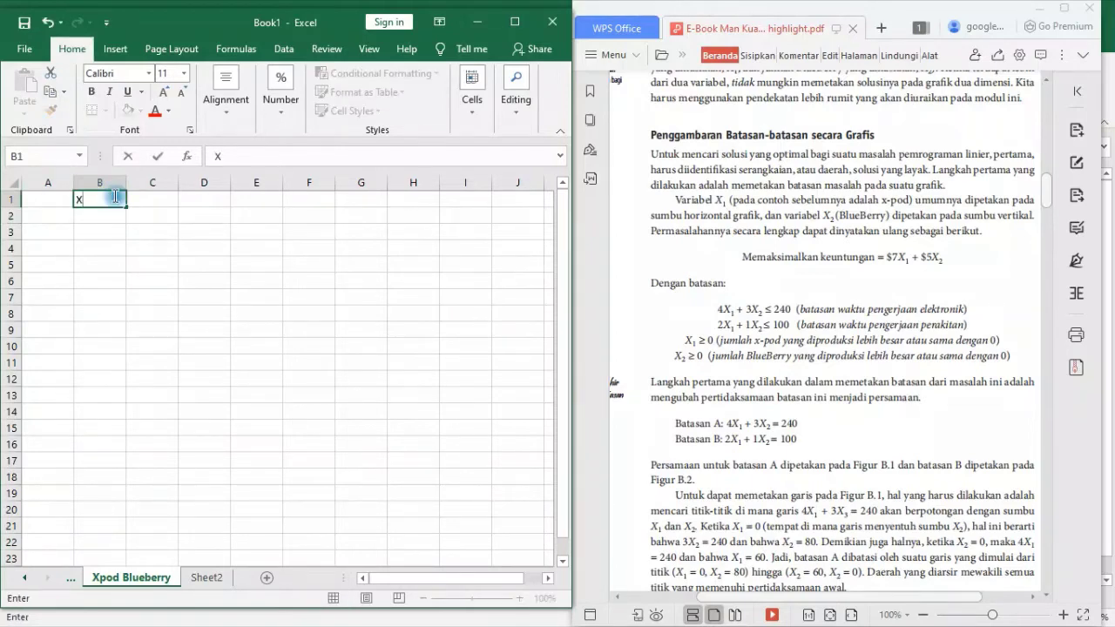
{"action": "type", "text": "-Pod"}
{"action": "key", "text": "Tab"}
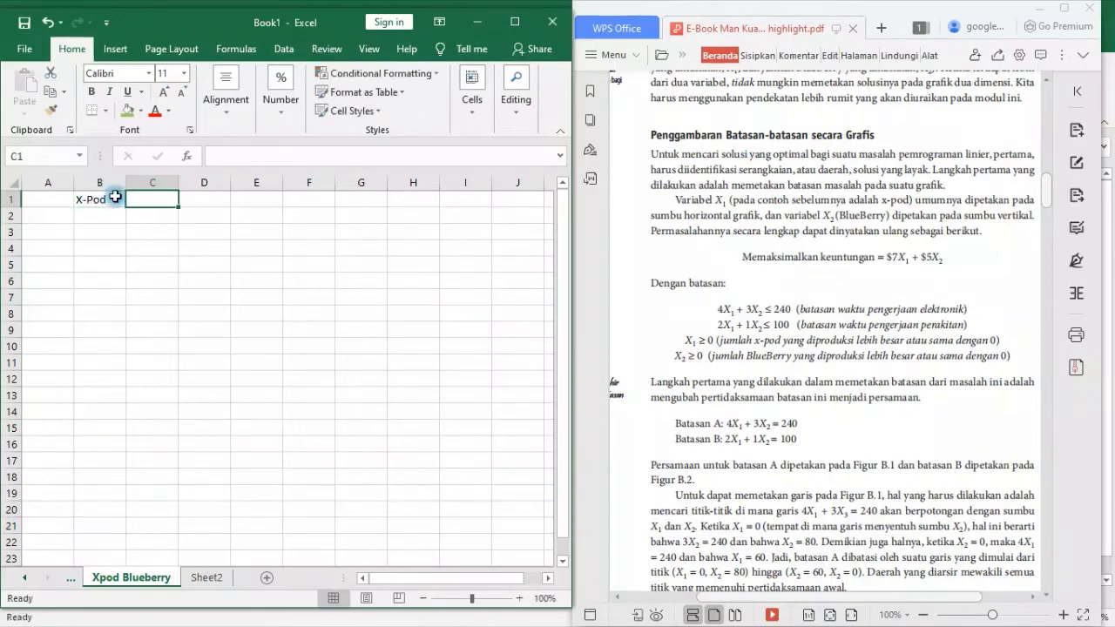
{"action": "type", "text": "Blueb"}
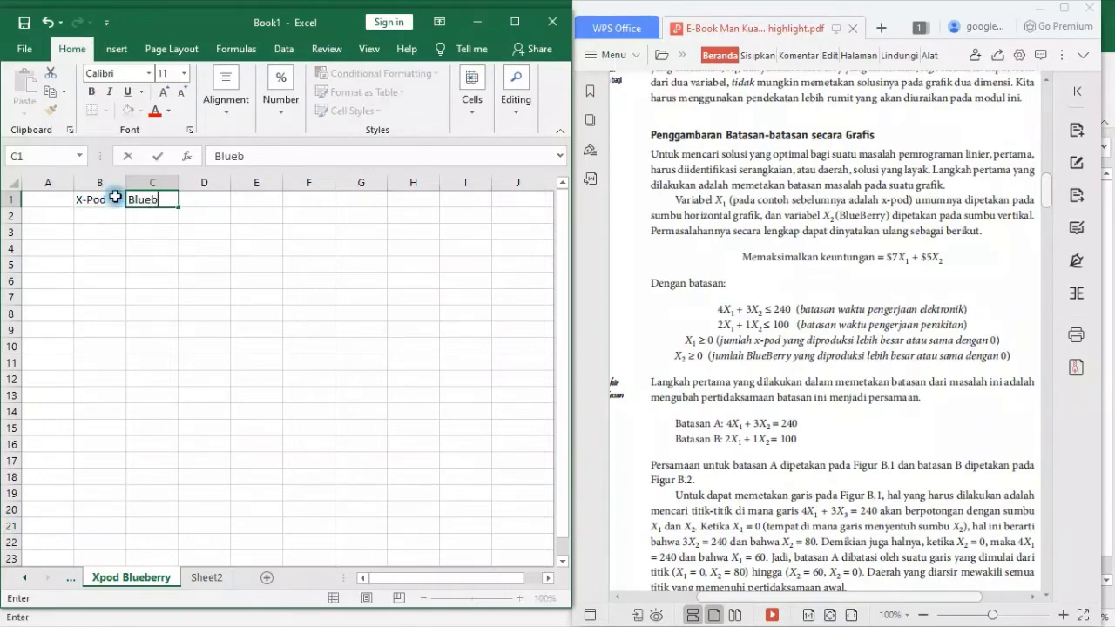
{"action": "type", "text": "erry"}
{"action": "key", "text": "Return"}
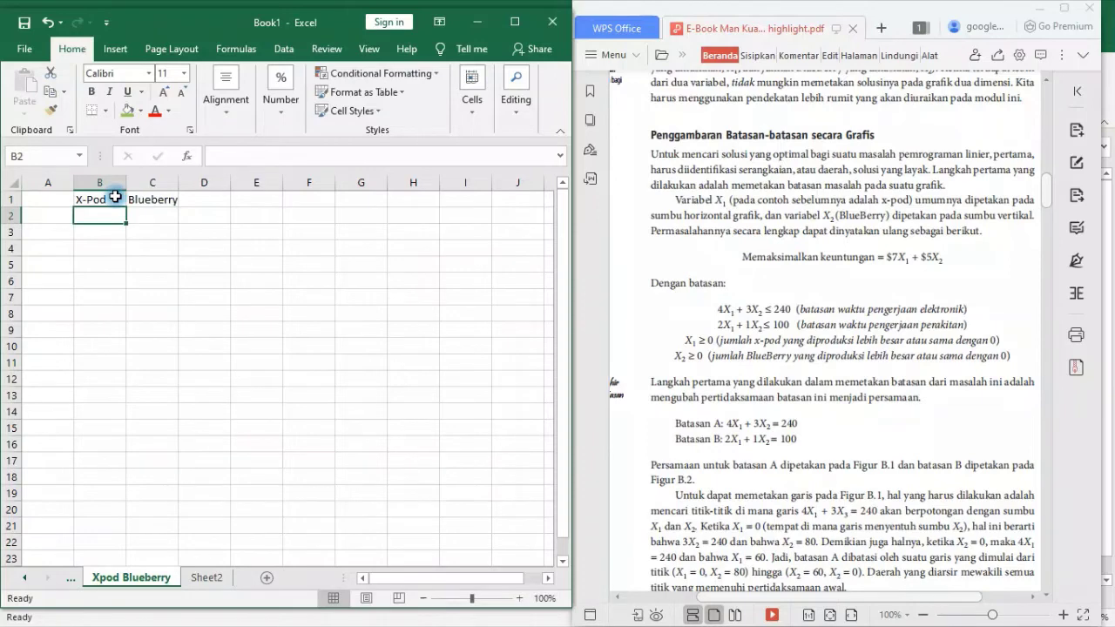
{"action": "type", "text": "X1"}
{"action": "key", "text": "Tab"}
{"action": "type", "text": "X"}
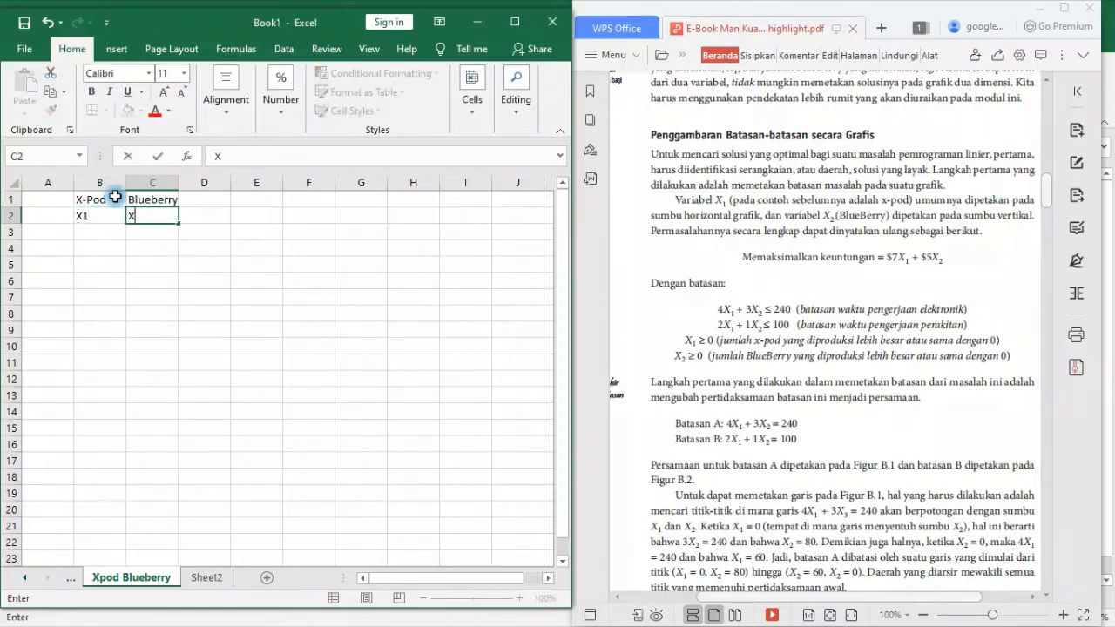
{"action": "type", "text": "2"}
{"action": "left_click", "coordinate": [189, 263]}
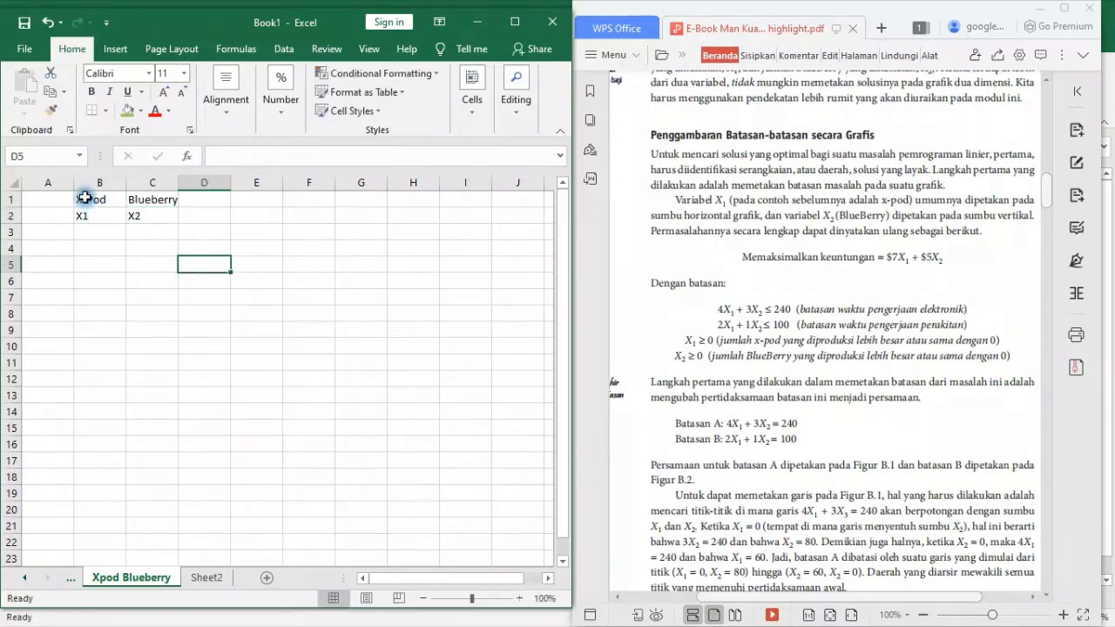
Step: Center the contents of columns B and C
{"action": "left_click_drag", "start_coordinate": [96, 182], "coordinate": [150, 182]}
{"action": "left_click", "coordinate": [226, 99]}
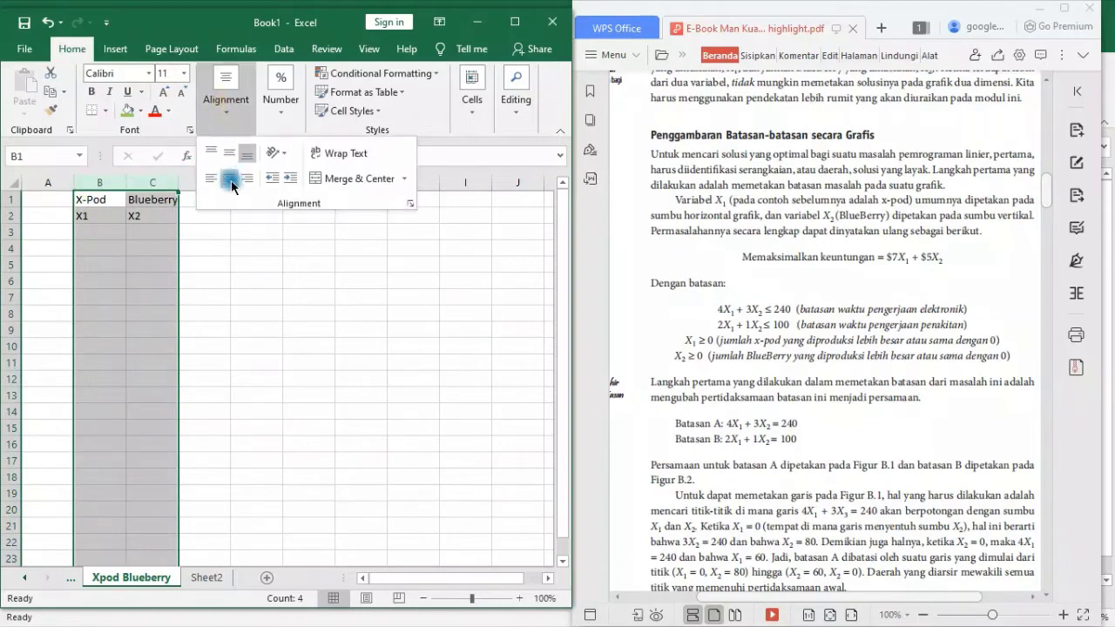
{"action": "left_click", "coordinate": [230, 182]}
{"action": "left_click", "coordinate": [287, 292]}
{"action": "left_click", "coordinate": [244, 278]}
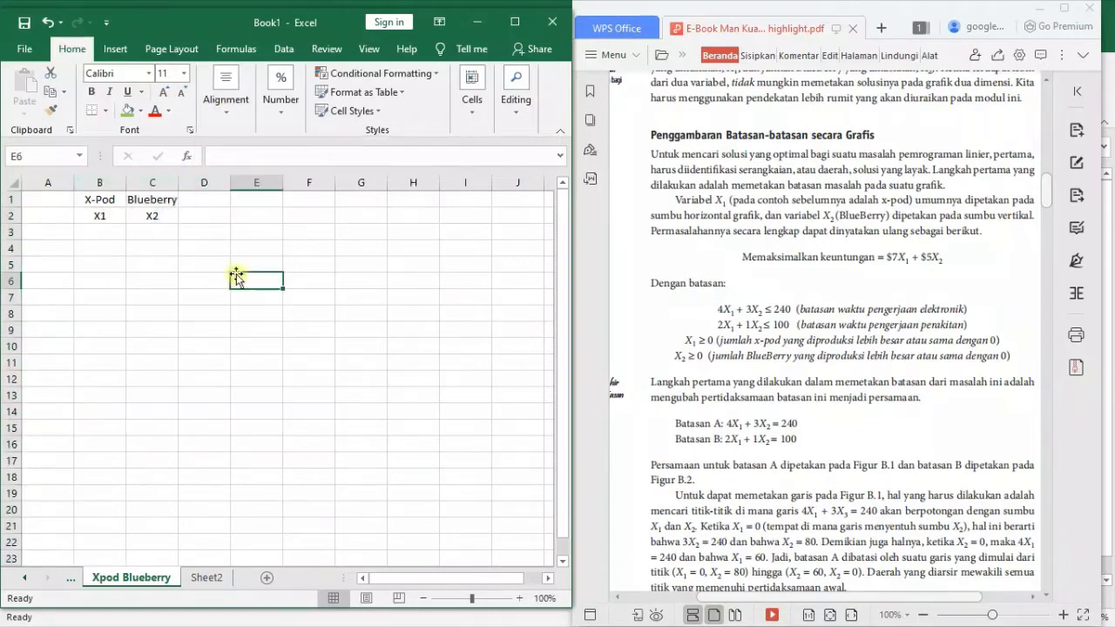
Step: Widen column A and start typing the objective label in A3
{"action": "left_click", "coordinate": [38, 234]}
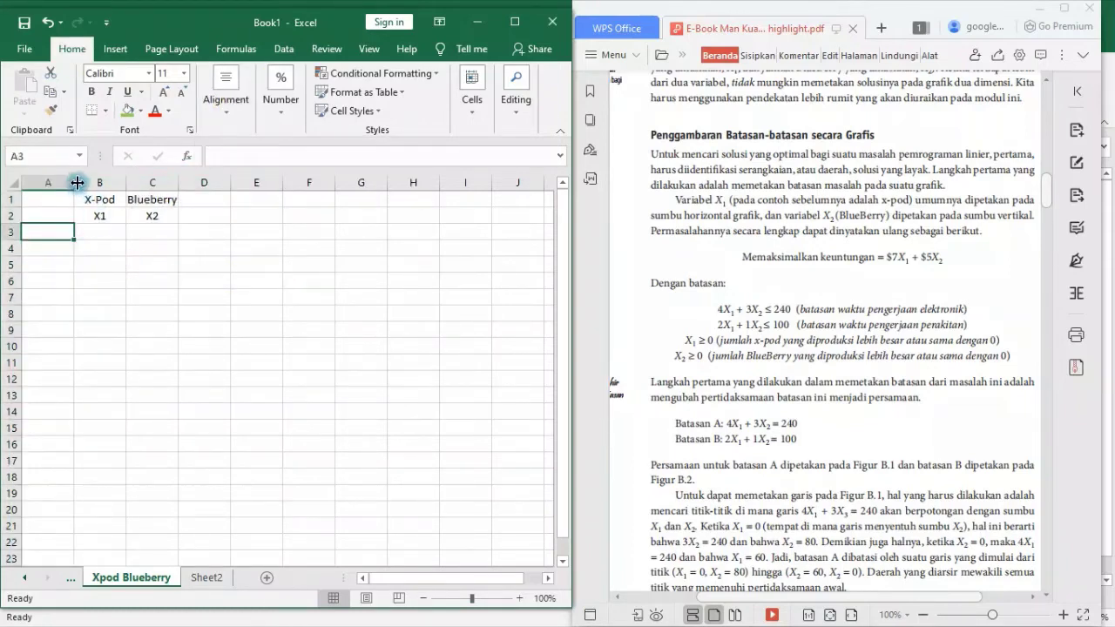
{"action": "left_click_drag", "start_coordinate": [77, 182], "coordinate": [148, 182]}
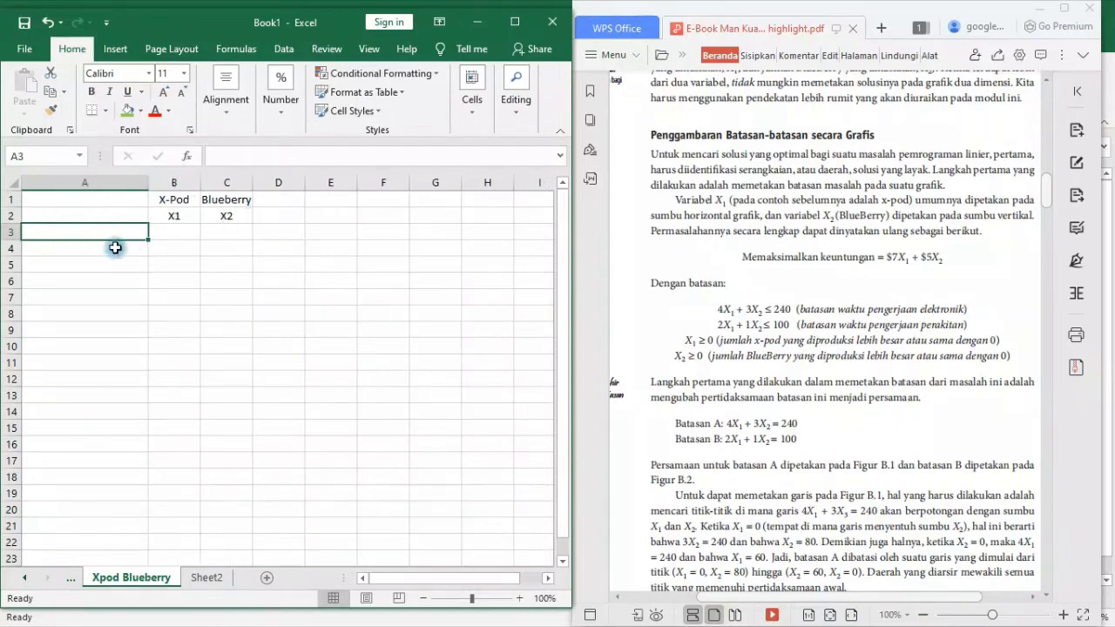
{"action": "type", "text": "Tujuan : mema"}
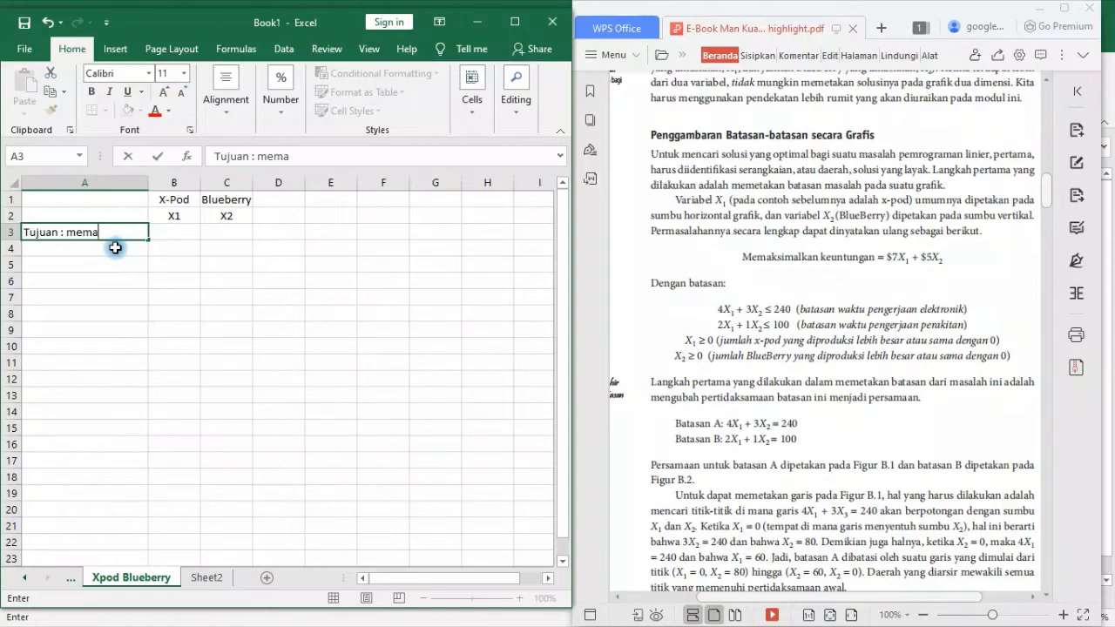
{"action": "type", "text": "ksimalkan"}
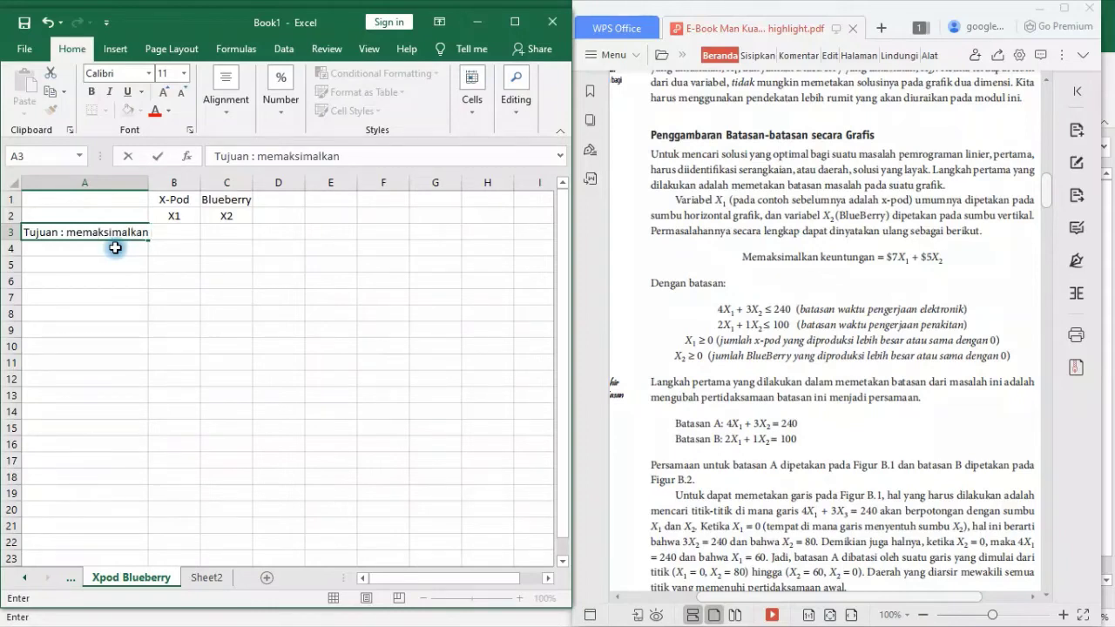
{"action": "type", "text": " keuntungan"}
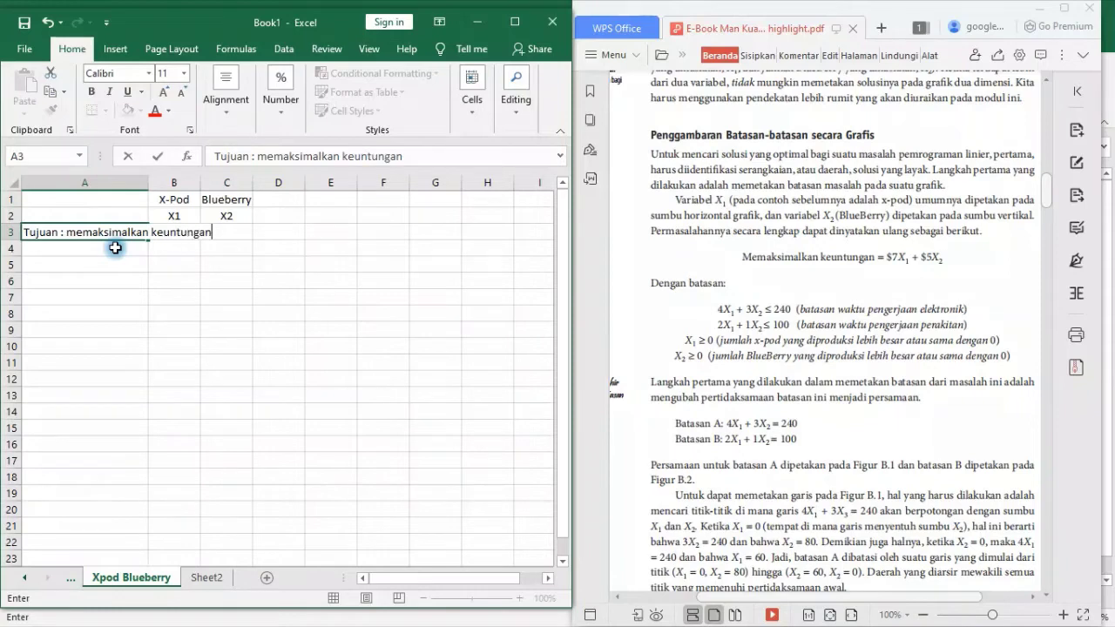
Step: Commit 'Tujuan : memaksimalkan keuntungan' in A3 and maximize the Excel window
{"action": "key", "text": "Return"}
{"action": "left_click", "coordinate": [514, 21]}
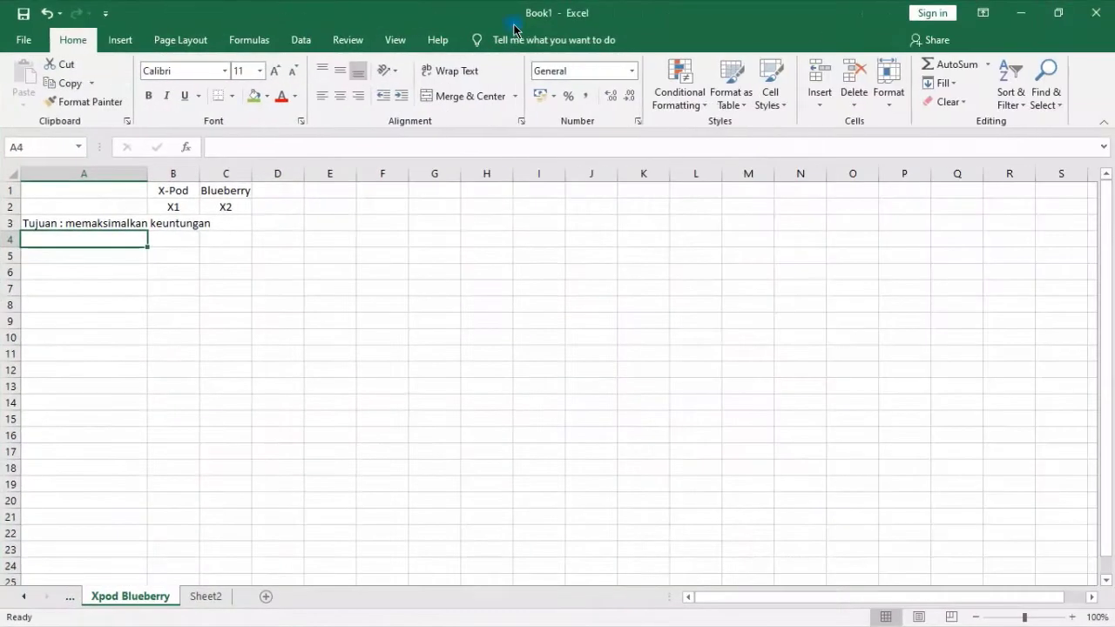
{"action": "left_click", "coordinate": [102, 225]}
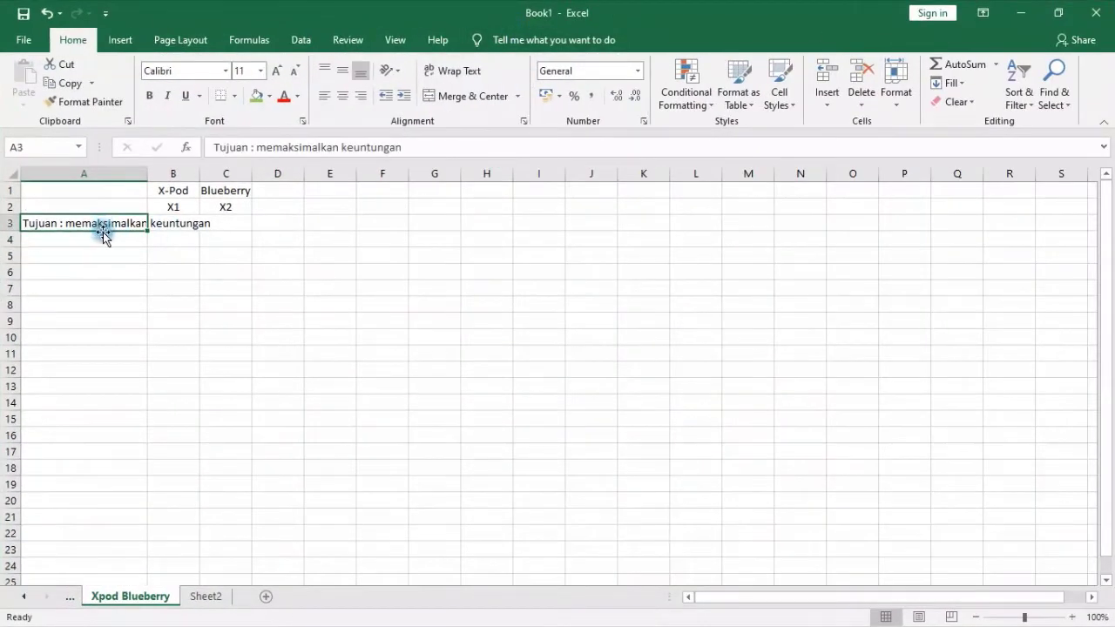
{"action": "left_click", "coordinate": [59, 173]}
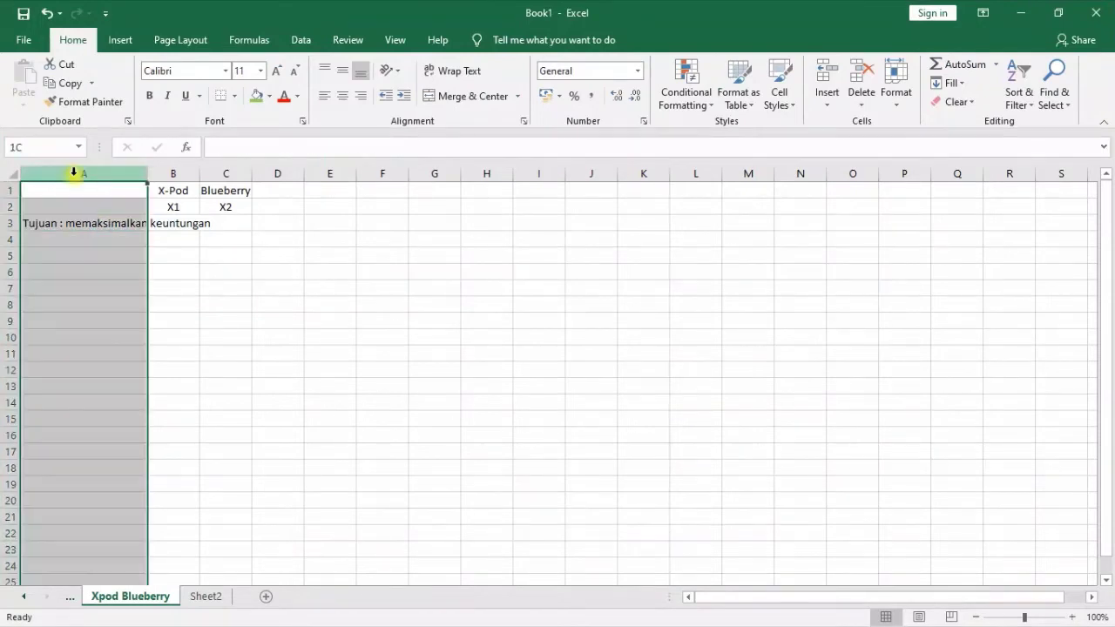
{"action": "left_click", "coordinate": [96, 223]}
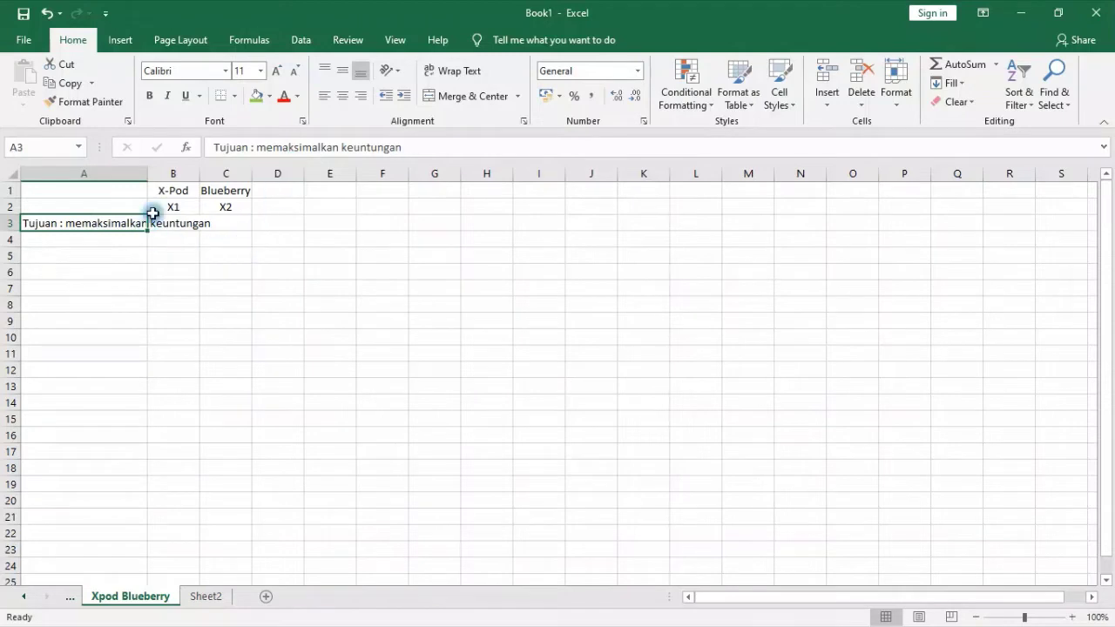
{"action": "left_click", "coordinate": [341, 147]}
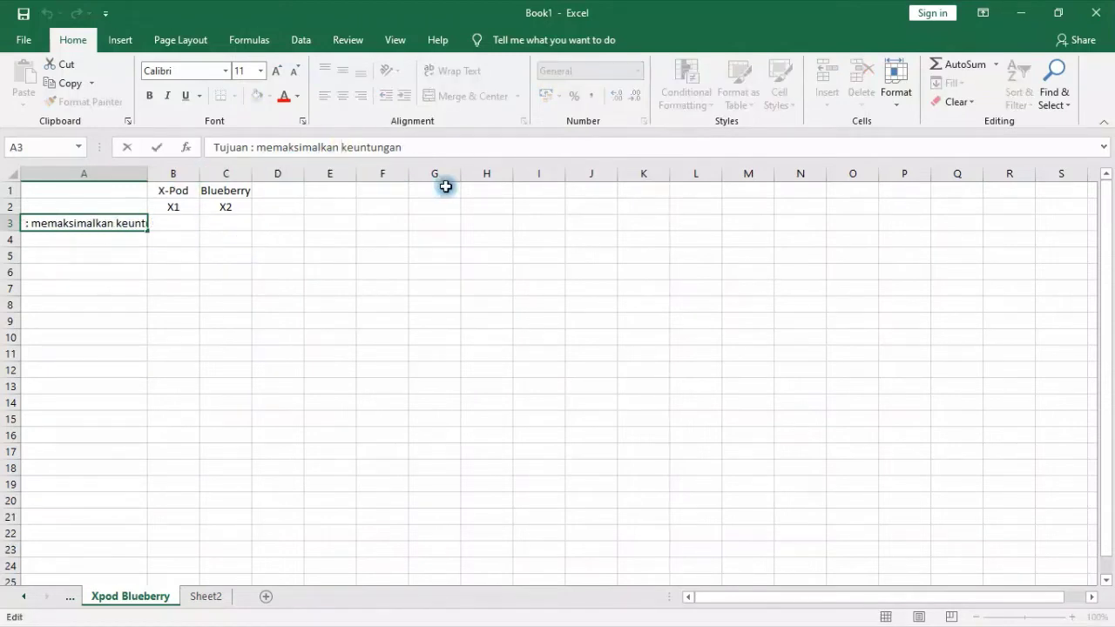
{"action": "key", "text": "Return"}
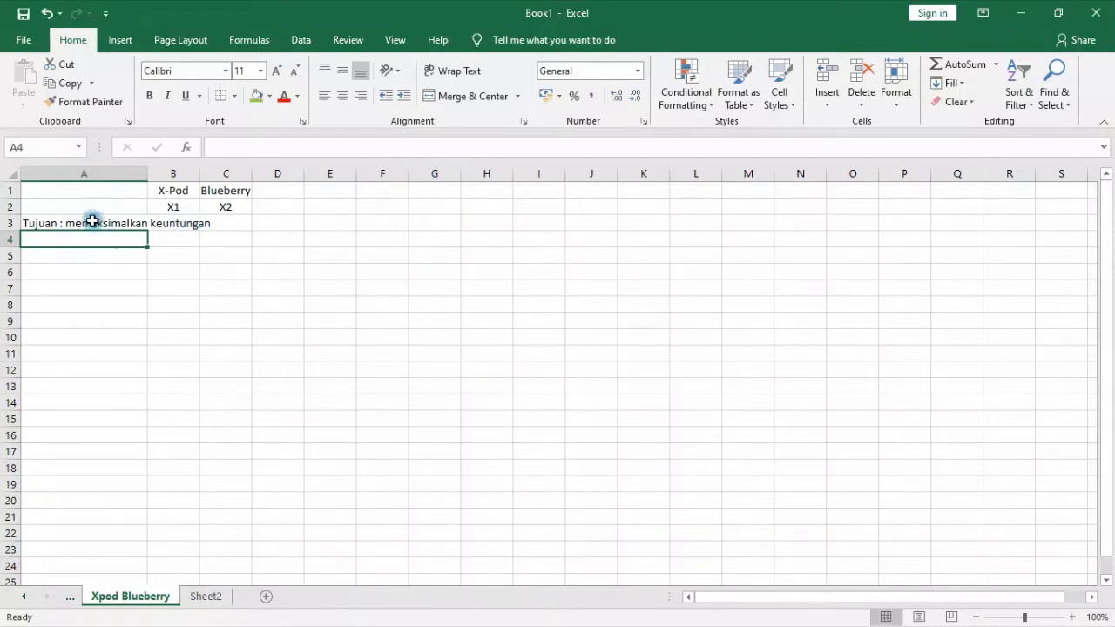
Step: Wrap the A3 label onto two lines, widen column A, and fit row 3's height
{"action": "left_click", "coordinate": [92, 222]}
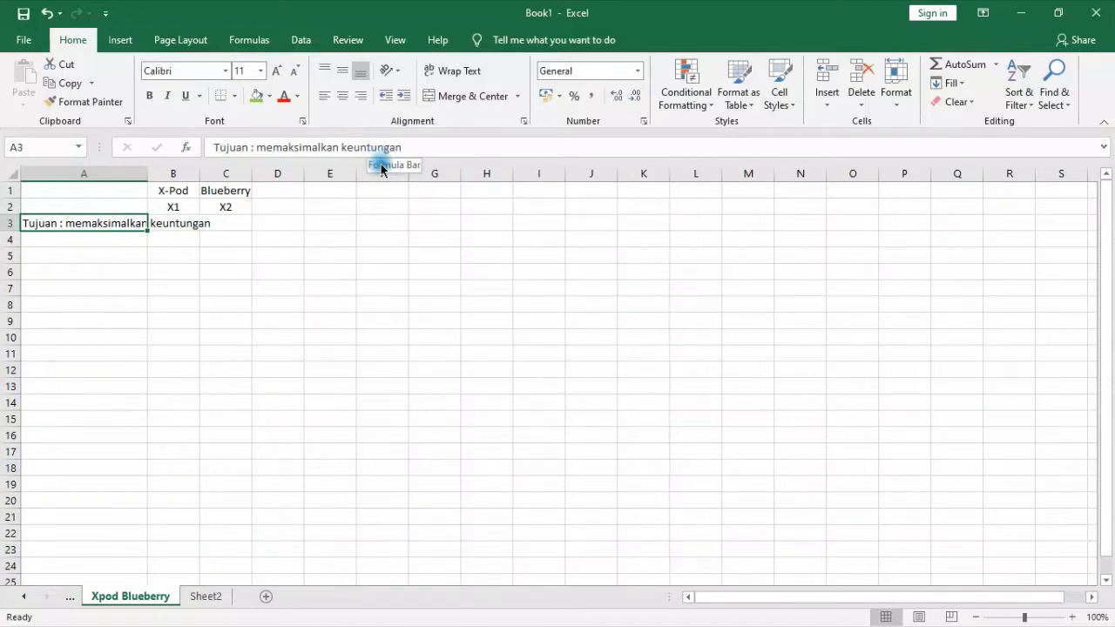
{"action": "left_click", "coordinate": [448, 75]}
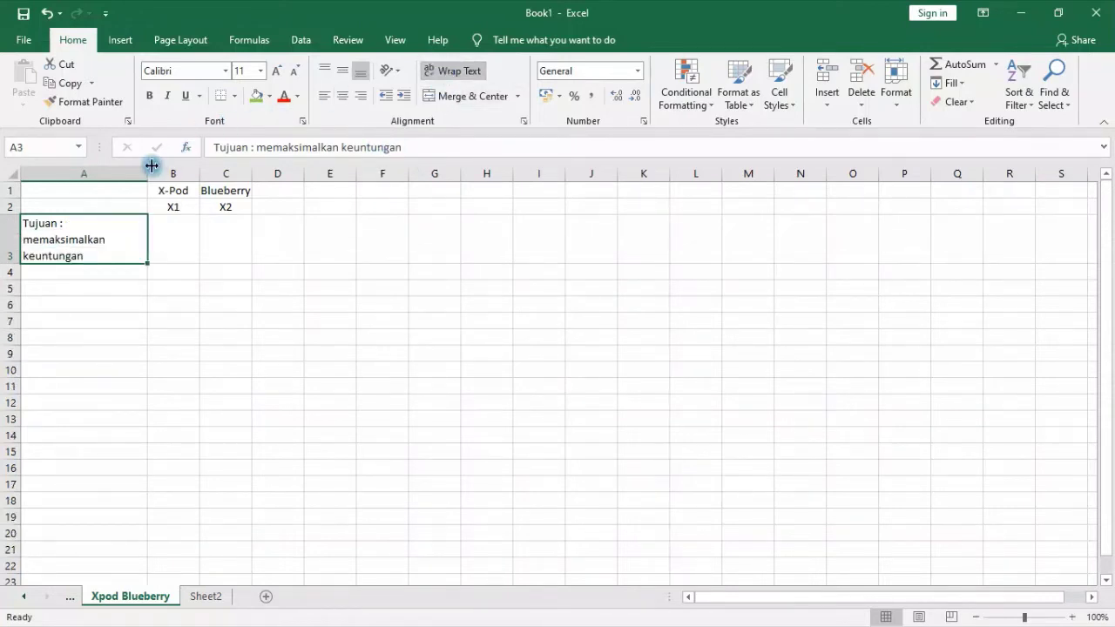
{"action": "left_click_drag", "start_coordinate": [149, 167], "coordinate": [168, 168]}
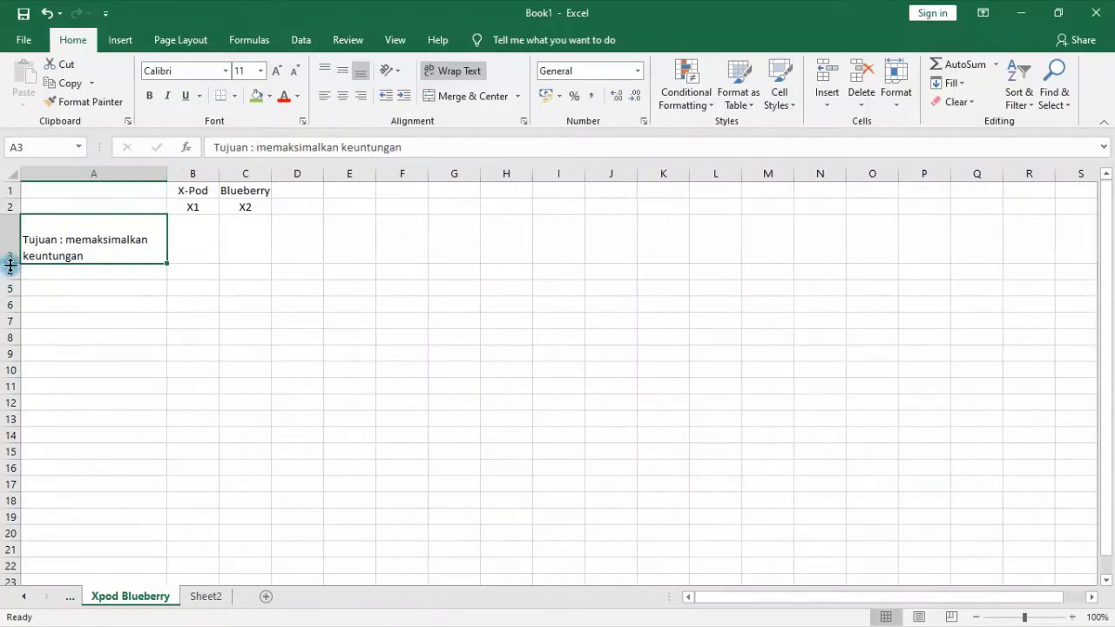
{"action": "left_click", "coordinate": [354, 364]}
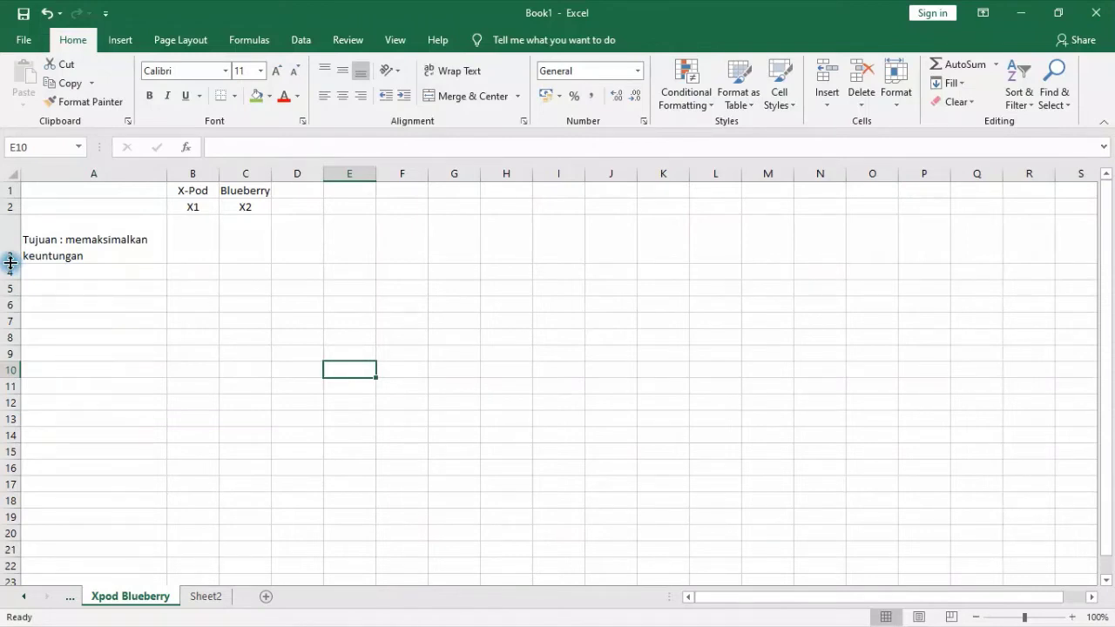
{"action": "double_click", "coordinate": [10, 263]}
{"action": "left_click", "coordinate": [243, 315]}
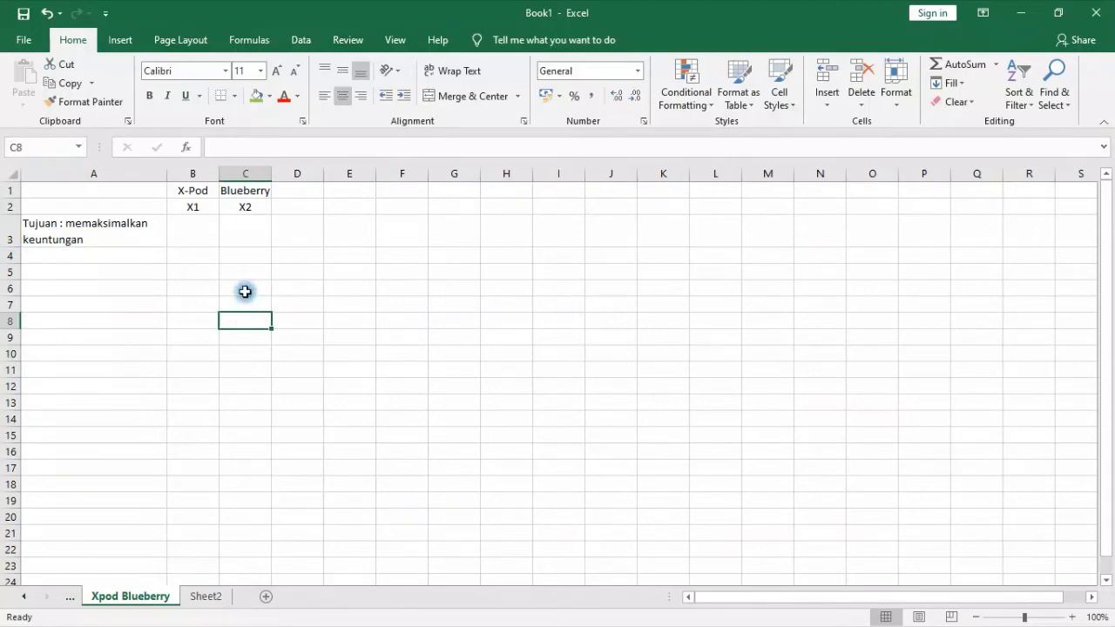
{"action": "left_click", "coordinate": [197, 230]}
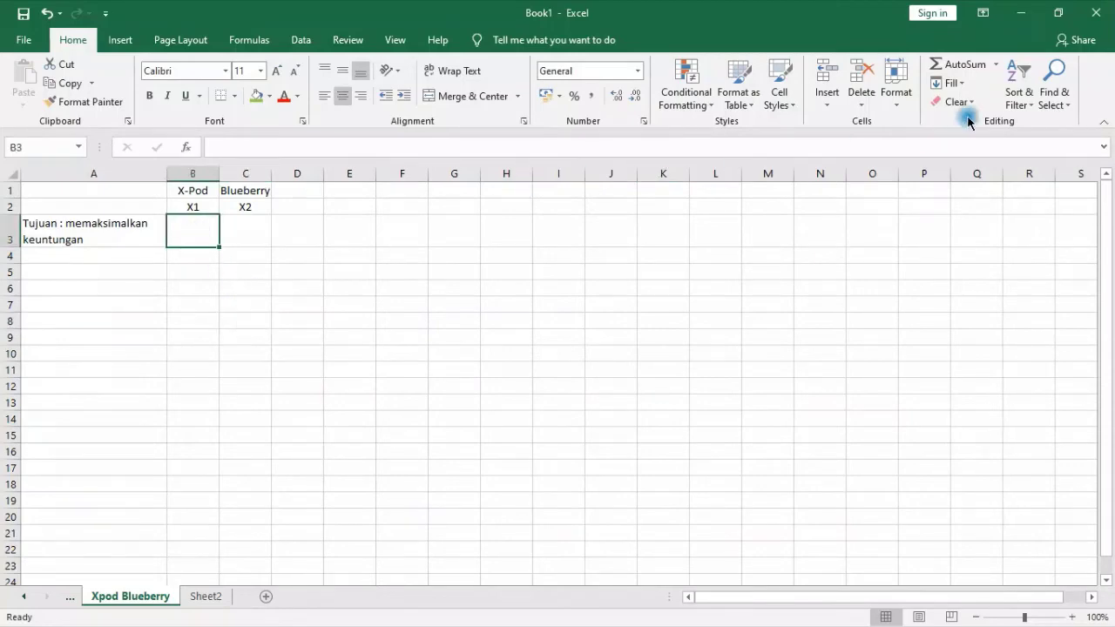
Step: With Excel beside the PDF, enter profit coefficients 7 in B3 and 5 in C3
{"action": "left_click", "coordinate": [1051, 15]}
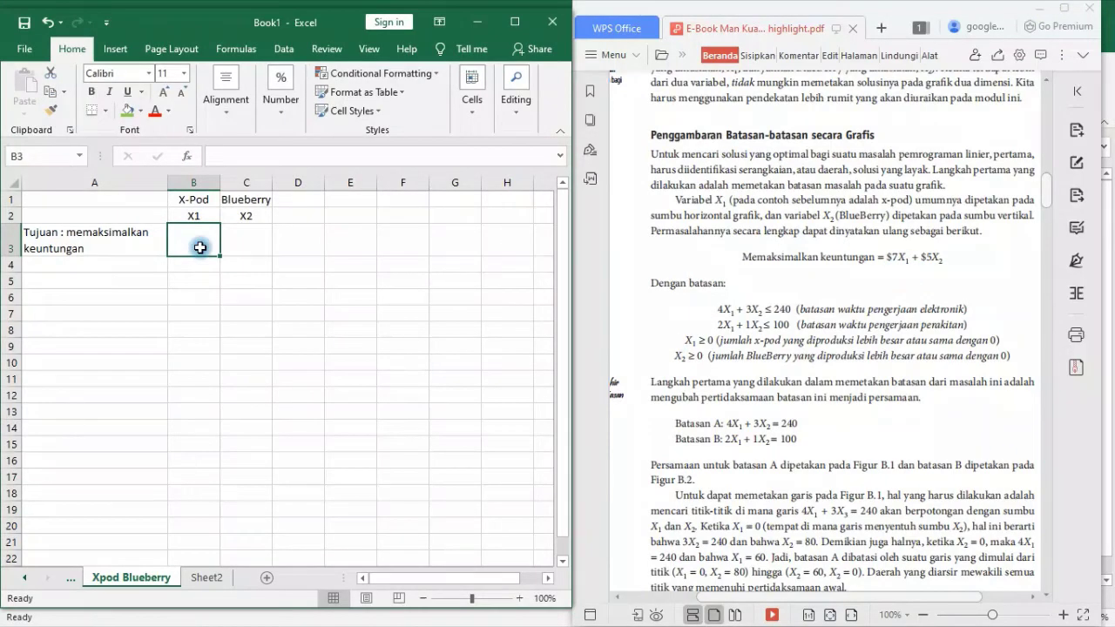
{"action": "type", "text": "7"}
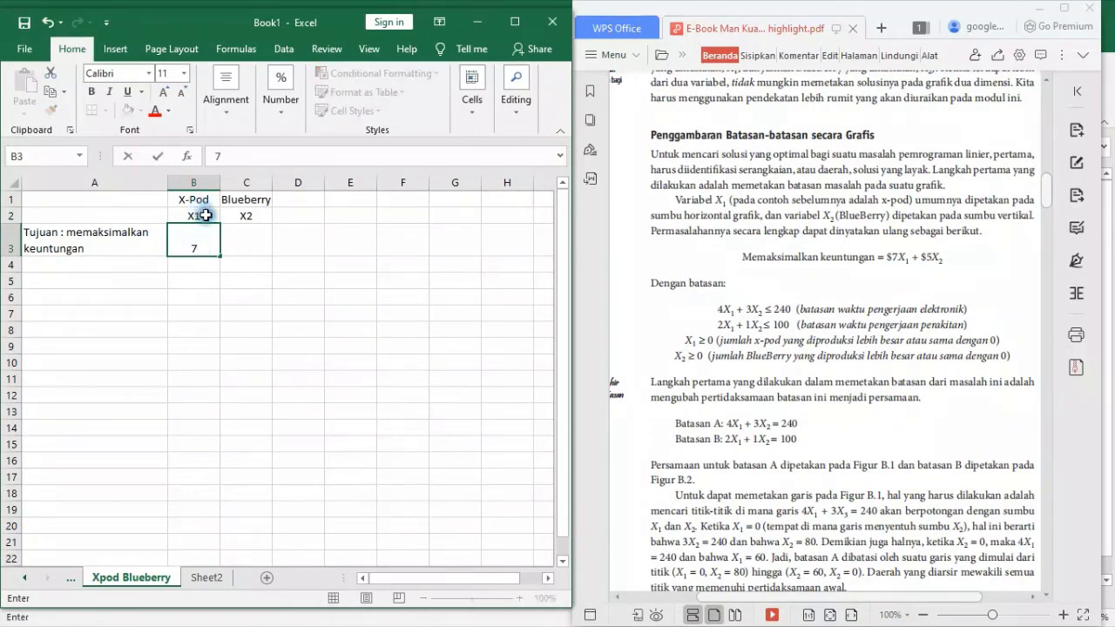
{"action": "left_click", "coordinate": [224, 230]}
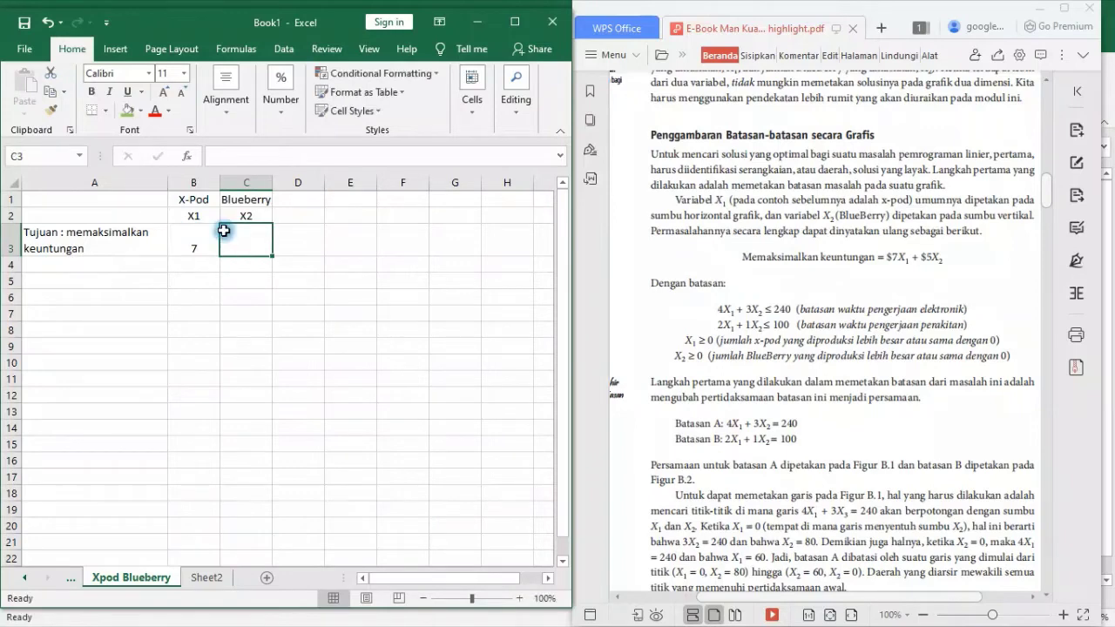
{"action": "type", "text": "5"}
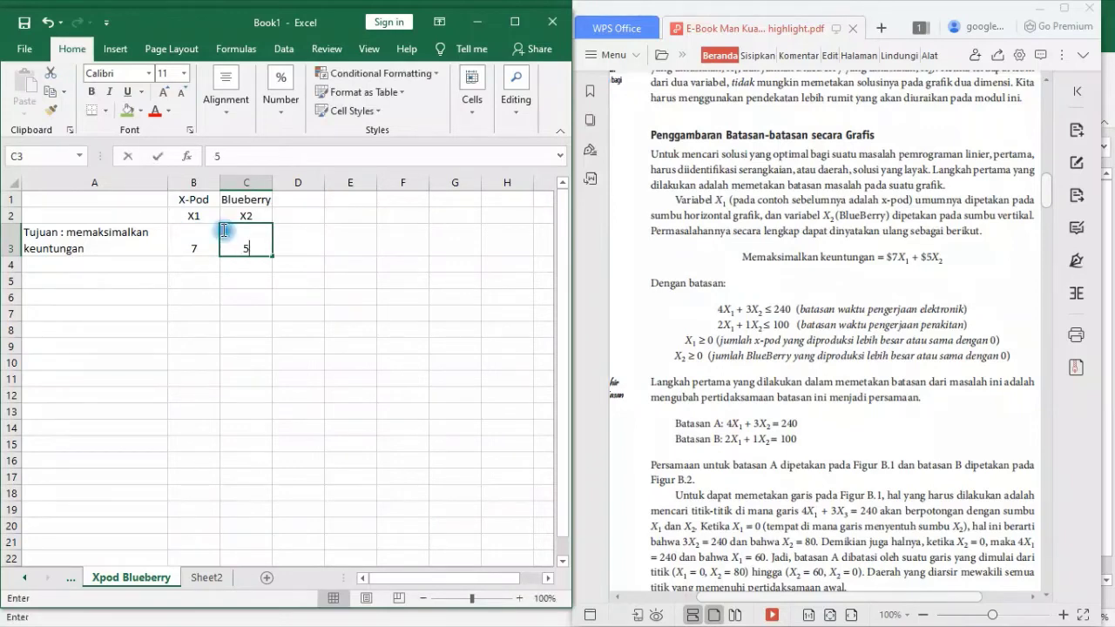
{"action": "left_click", "coordinate": [367, 341]}
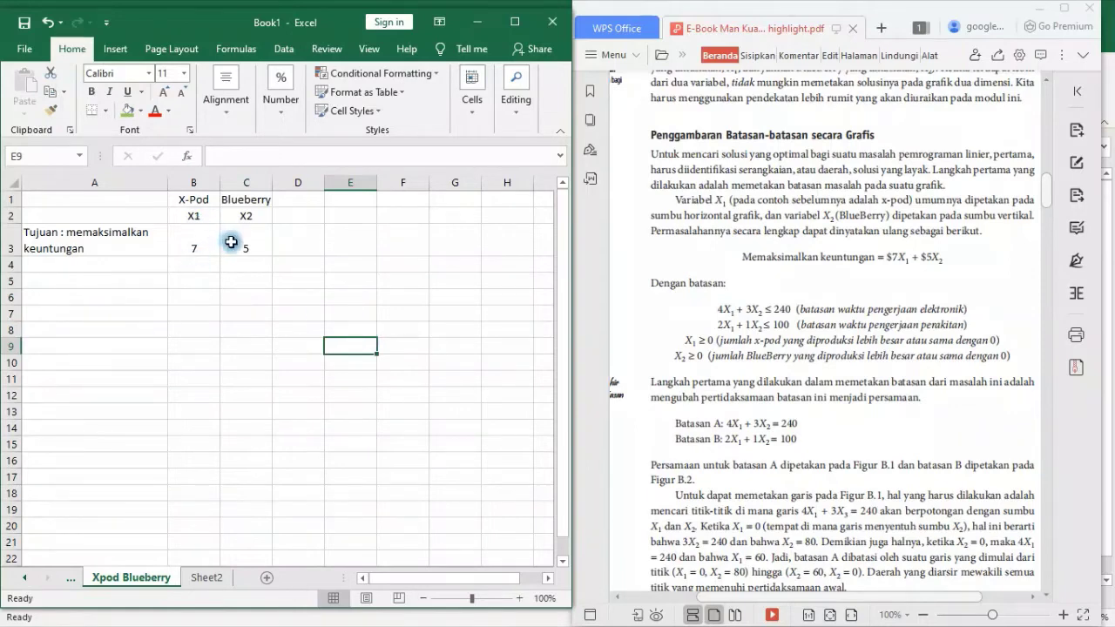
Step: Type the labels 'Dengan' in A6 and 'Batasan 1' in A7
{"action": "left_click", "coordinate": [73, 298]}
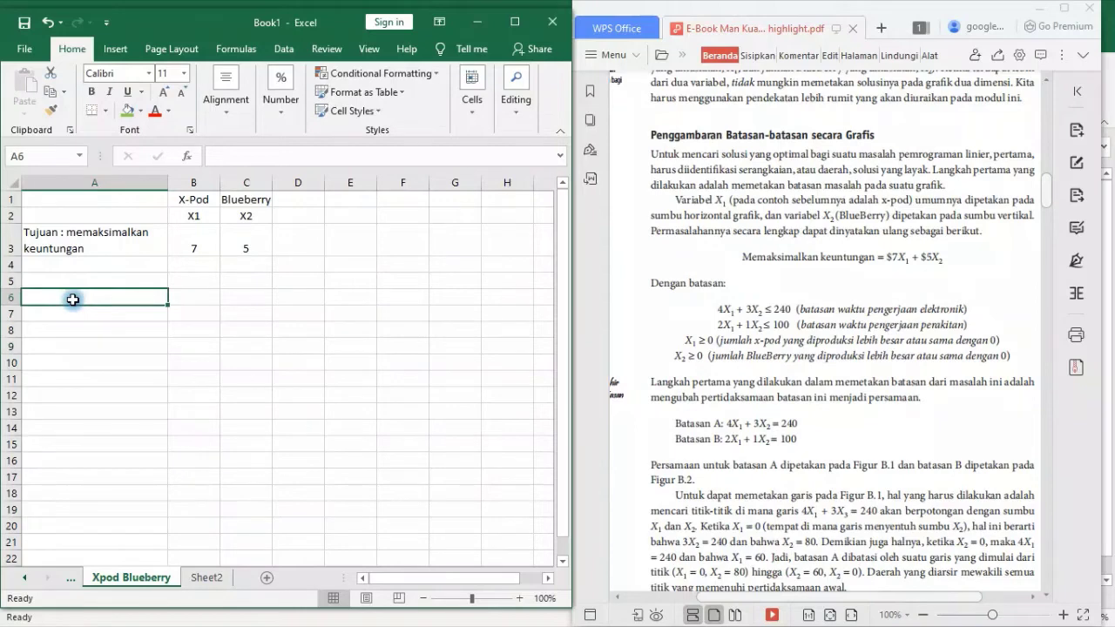
{"action": "type", "text": "Dengan"}
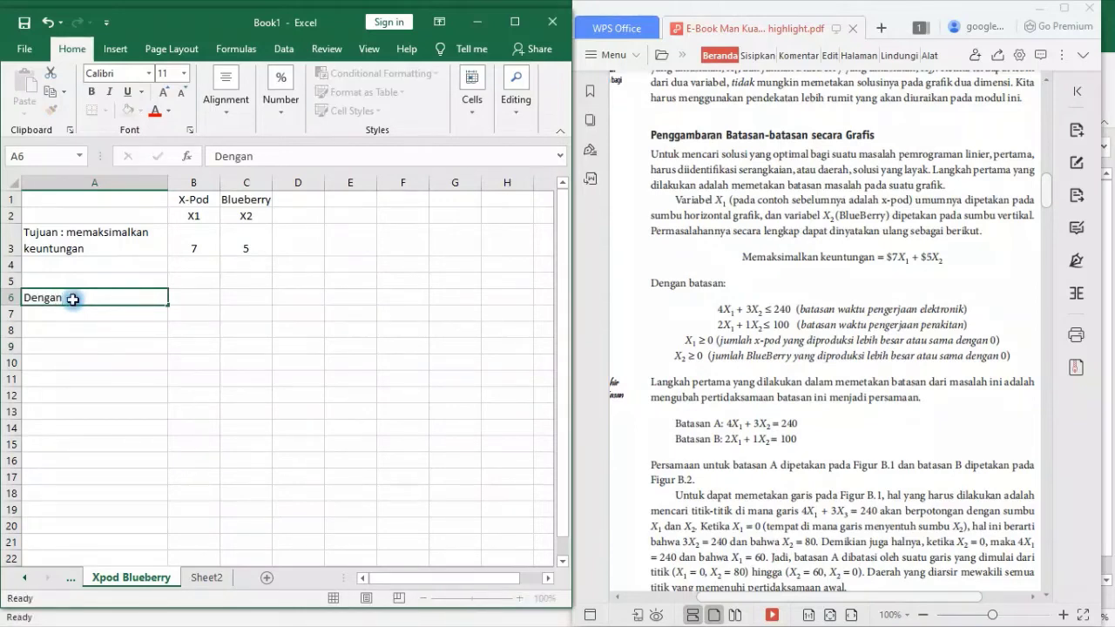
{"action": "key", "text": "Return"}
{"action": "type", "text": "Batasa"}
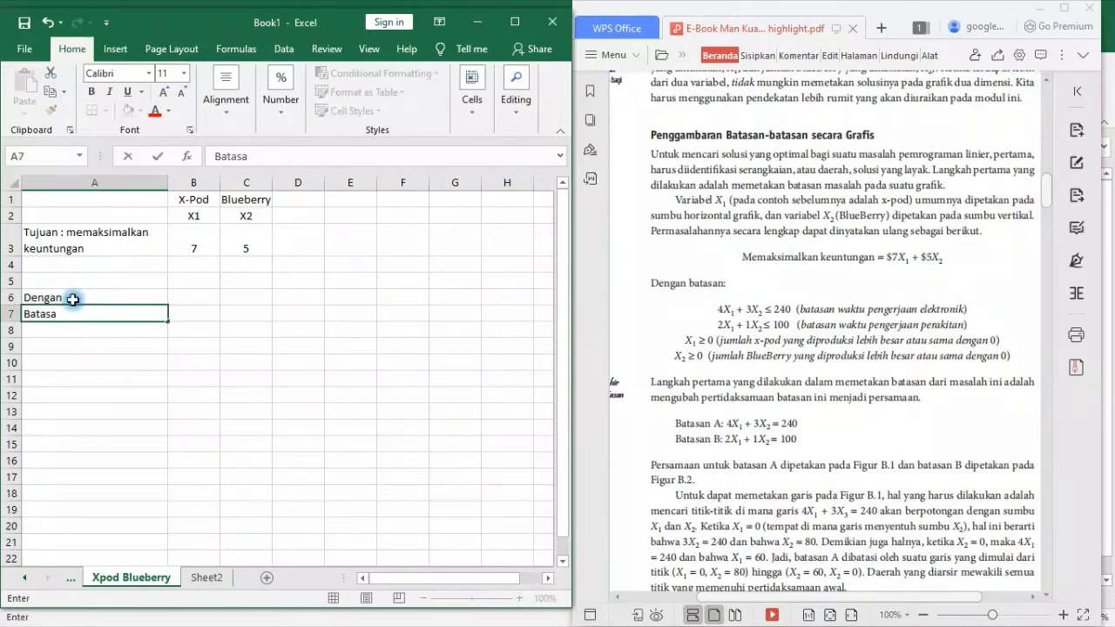
{"action": "type", "text": "1"}
{"action": "key", "text": "Tab"}
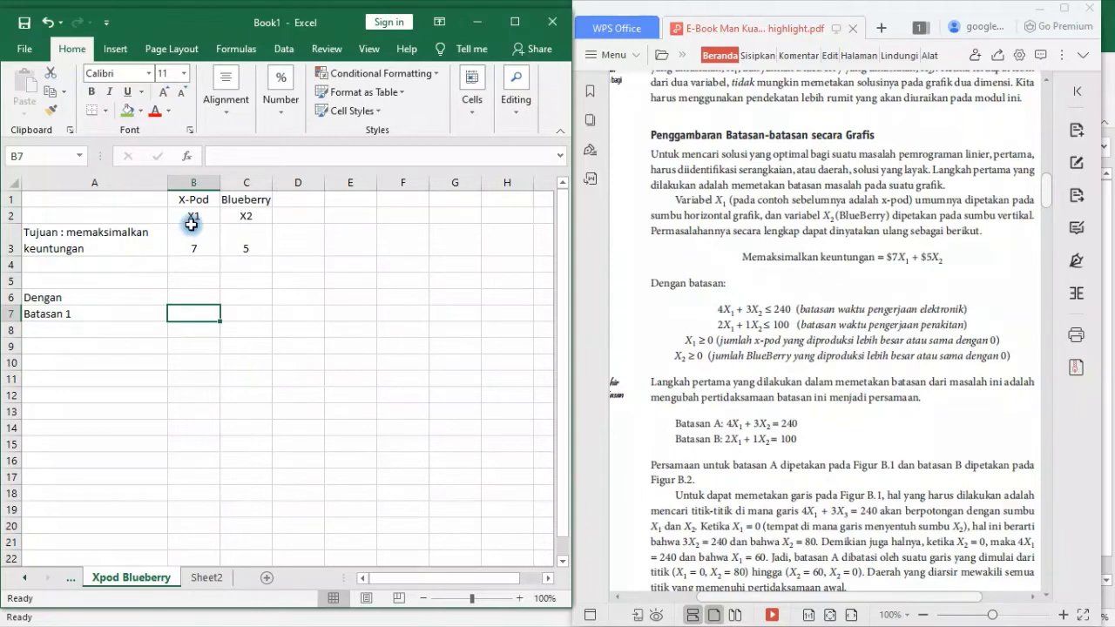
Step: Copy the X1 and X2 labels into B6:C6 above the constraint rows
{"action": "left_click_drag", "start_coordinate": [194, 216], "coordinate": [235, 206]}
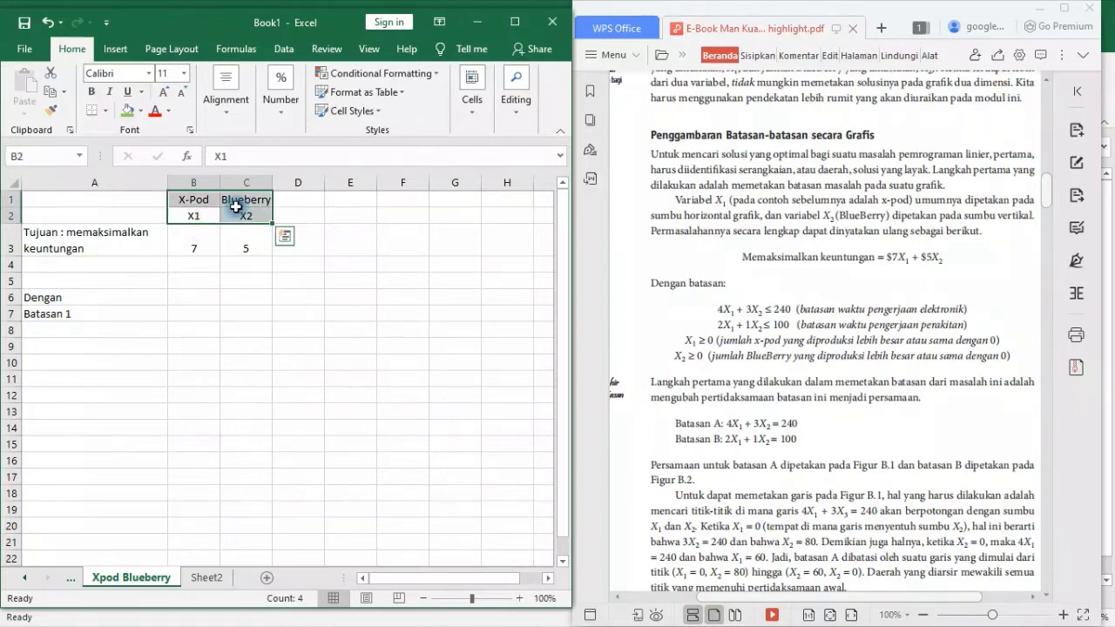
{"action": "key", "text": "ctrl+q"}
{"action": "left_click", "coordinate": [190, 215]}
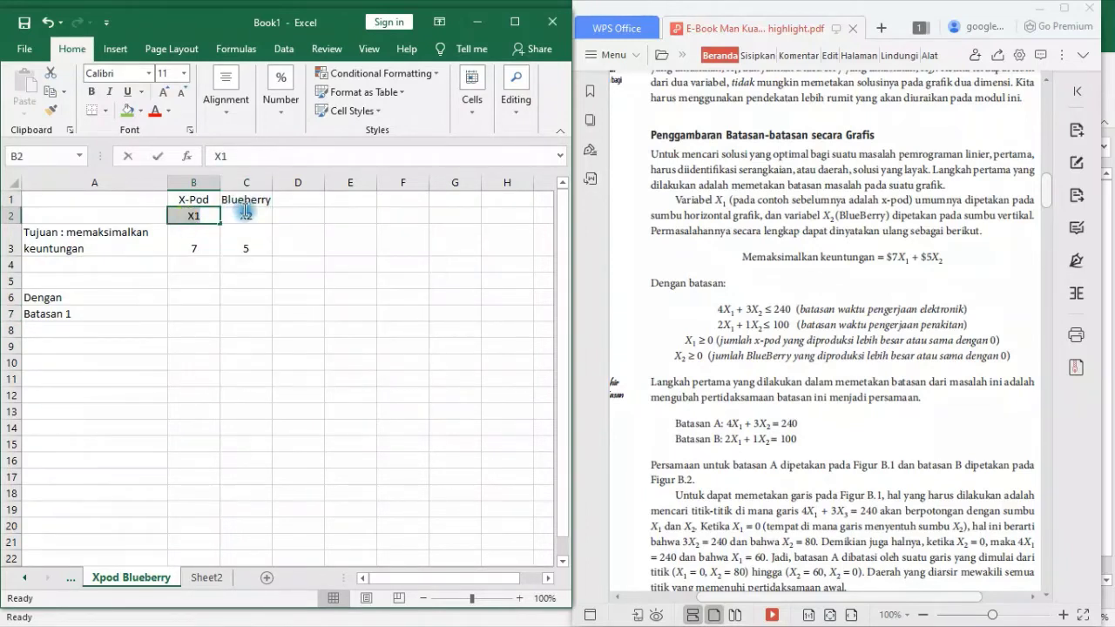
{"action": "left_click_drag", "start_coordinate": [191, 216], "coordinate": [235, 215]}
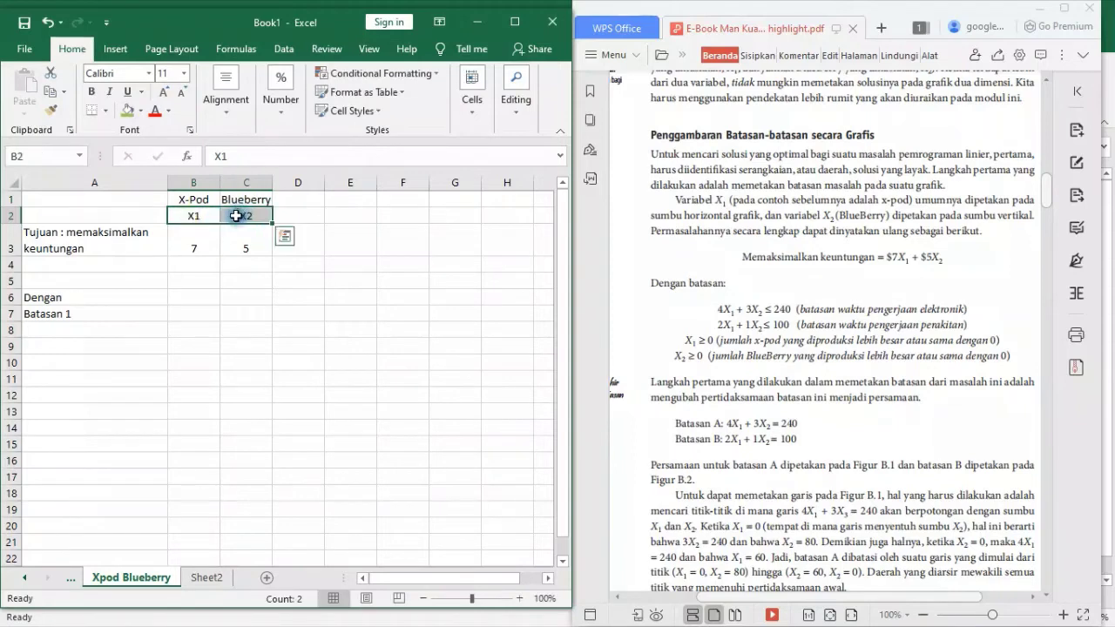
{"action": "key", "text": "ctrl+c"}
{"action": "left_click", "coordinate": [194, 296]}
{"action": "key", "text": "ctrl+v"}
{"action": "left_click", "coordinate": [199, 313]}
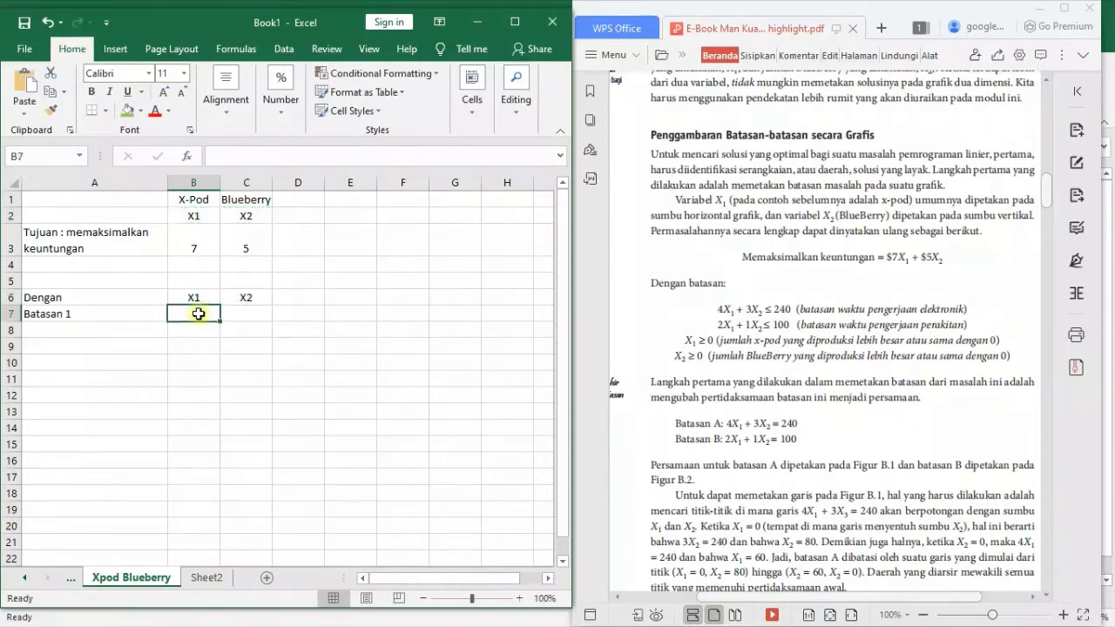
{"action": "key", "text": "Escape"}
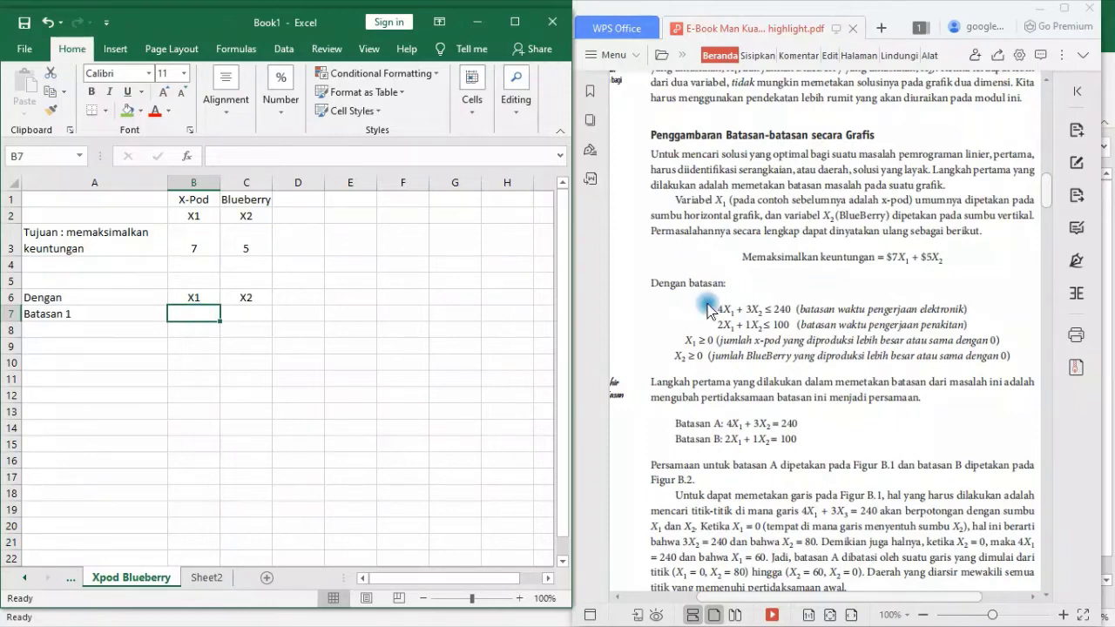
Step: Enter the first constraint in row 7: 4, 3, <= 240
{"action": "left_click_drag", "start_coordinate": [718, 309], "coordinate": [964, 297]}
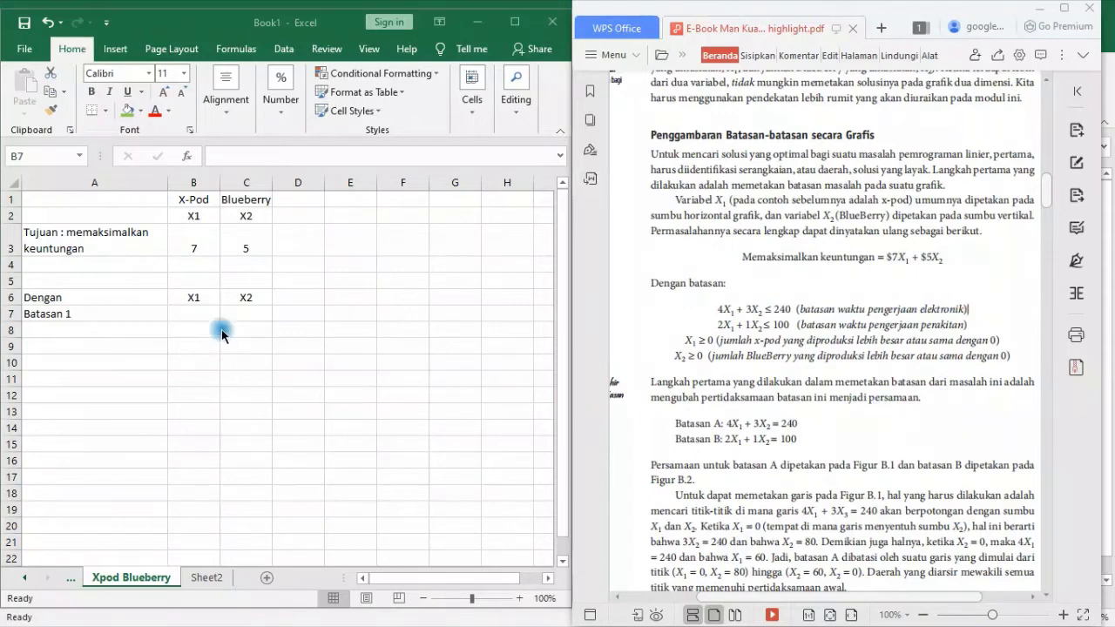
{"action": "left_click", "coordinate": [193, 314]}
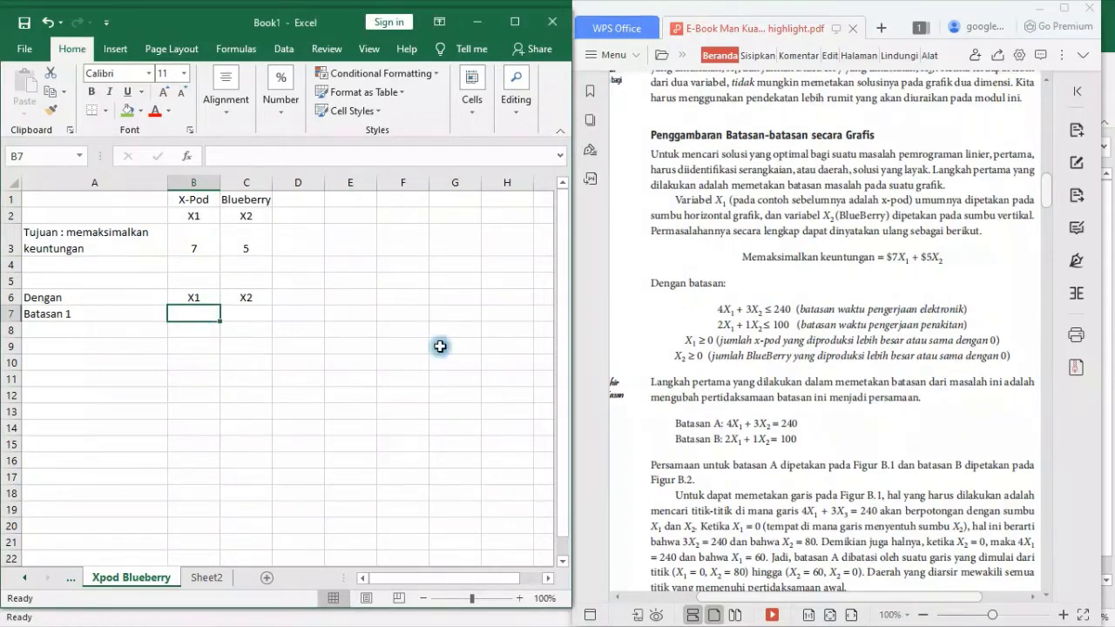
{"action": "type", "text": "4"}
{"action": "key", "text": "Tab"}
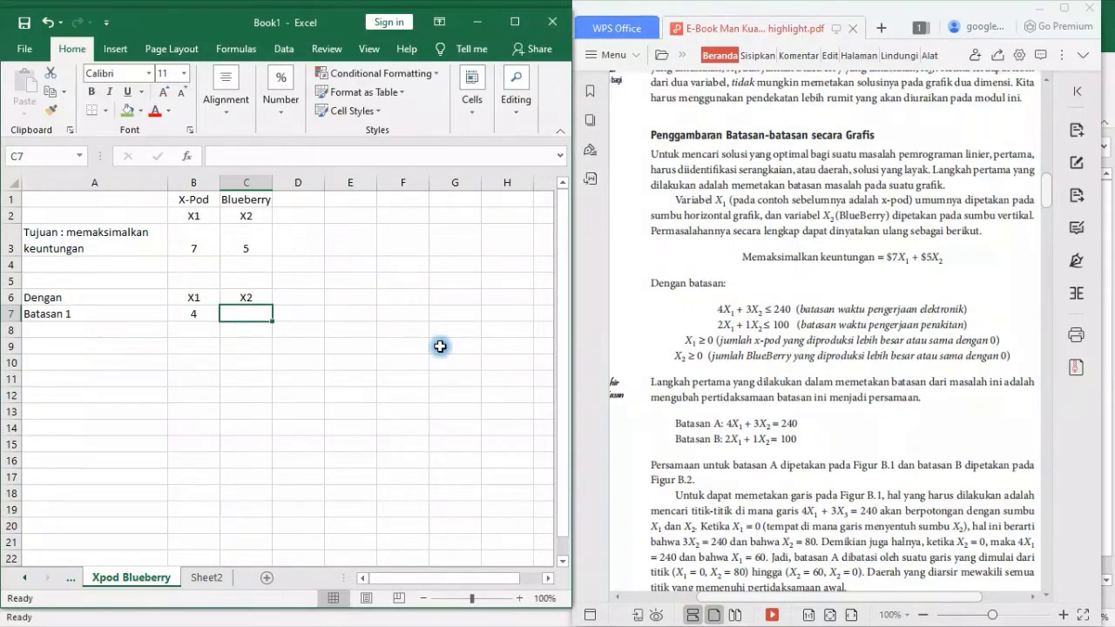
{"action": "type", "text": "3"}
{"action": "key", "text": "Tab"}
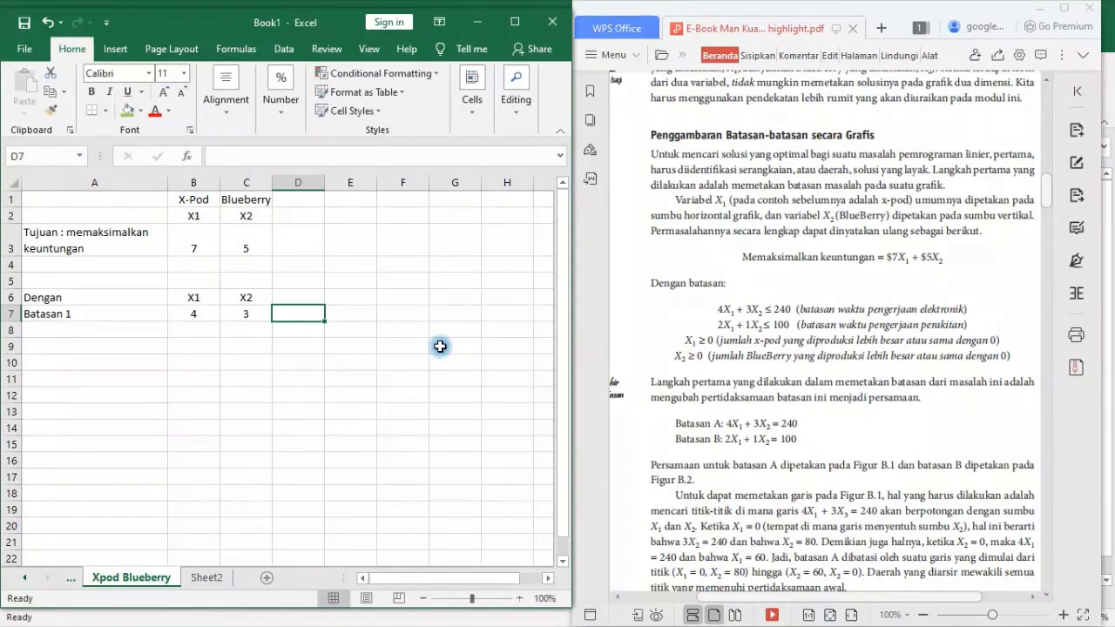
{"action": "type", "text": "<="}
{"action": "key", "text": "Tab"}
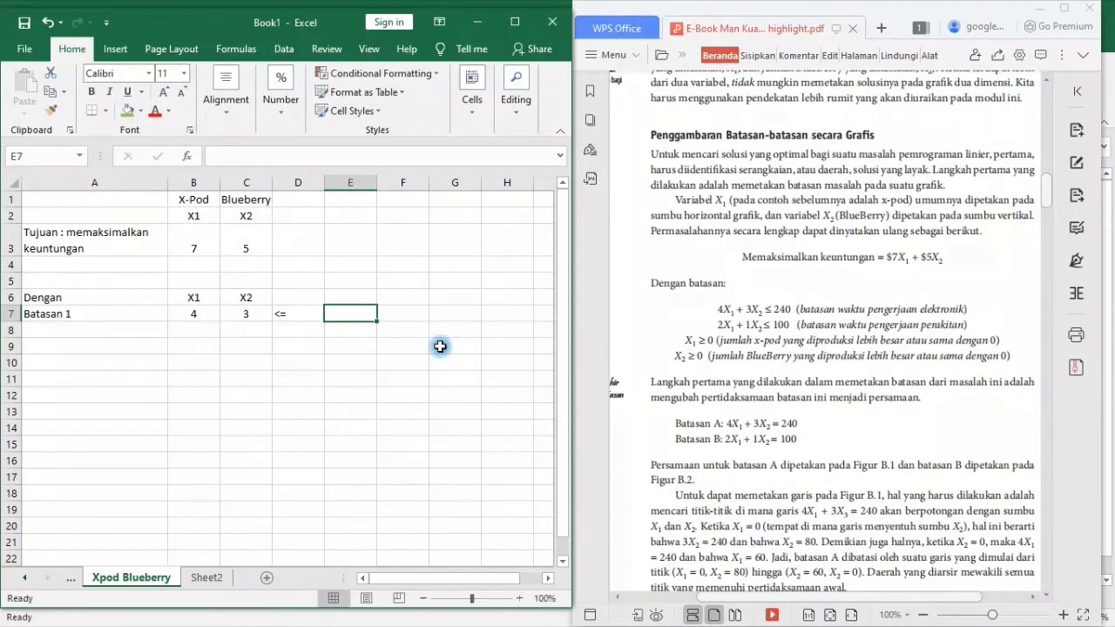
{"action": "type", "text": "240"}
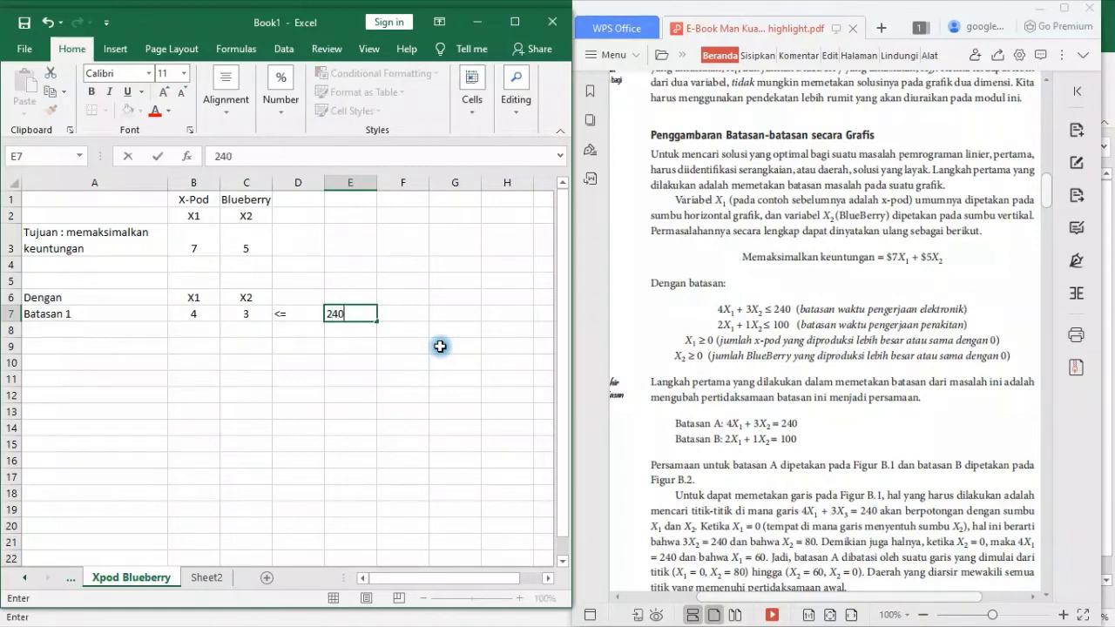
{"action": "key", "text": "Return"}
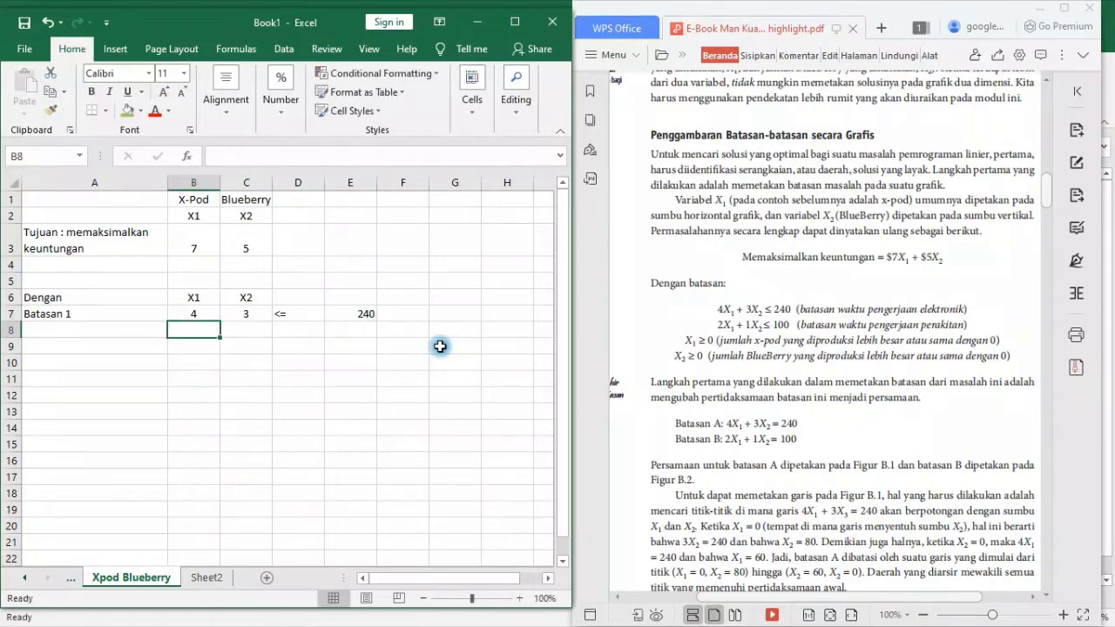
Step: Fill 'Batasan 2' into A8 and enter its constraint 2, 1, <= 100
{"action": "left_click", "coordinate": [82, 331]}
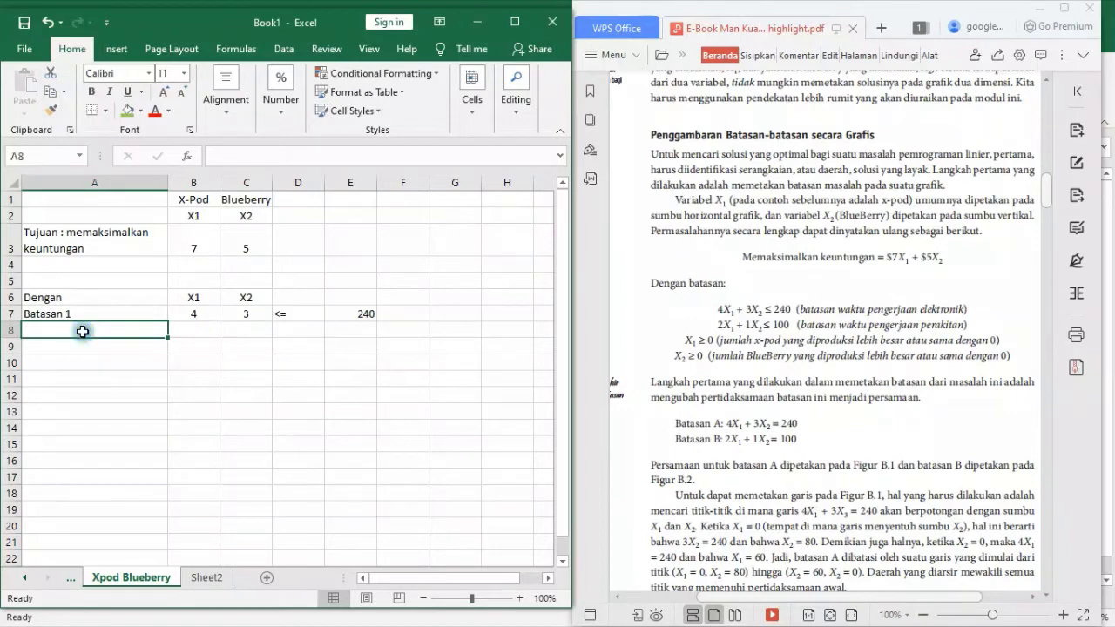
{"action": "left_click", "coordinate": [105, 316]}
{"action": "left_click_drag", "start_coordinate": [167, 322], "coordinate": [170, 332]}
{"action": "left_click", "coordinate": [192, 332]}
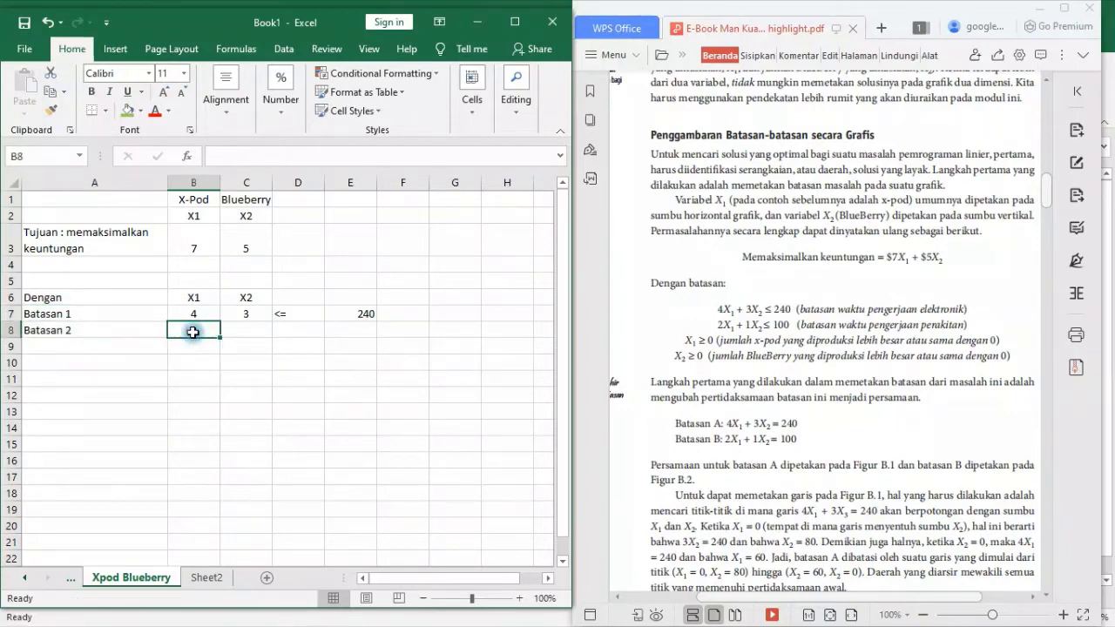
{"action": "type", "text": "2"}
{"action": "key", "text": "Right"}
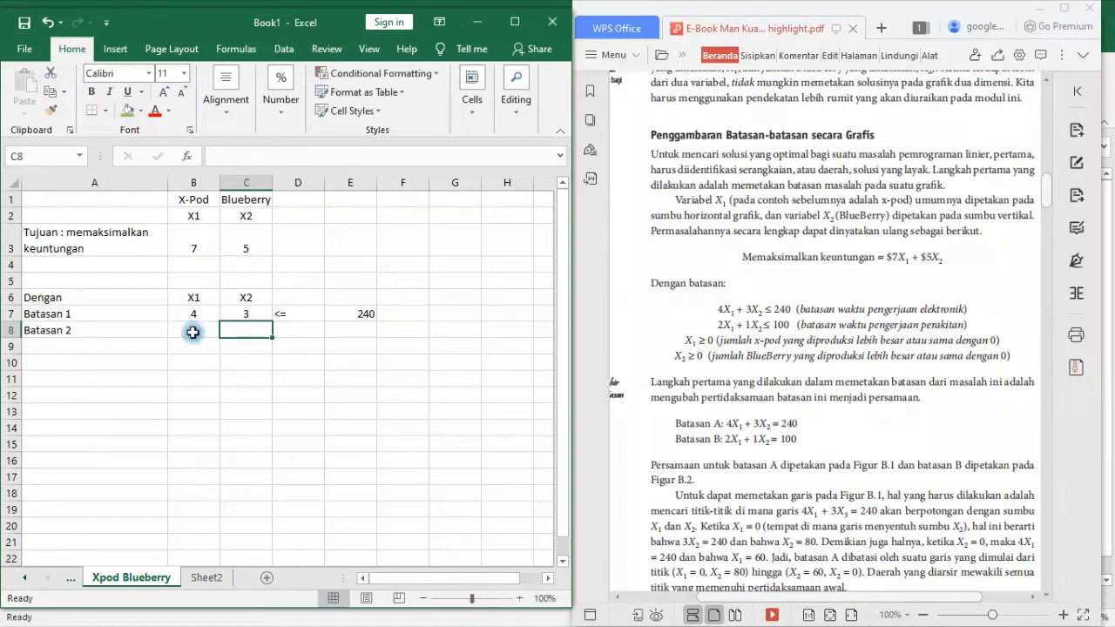
{"action": "type", "text": "1"}
{"action": "key", "text": "Tab"}
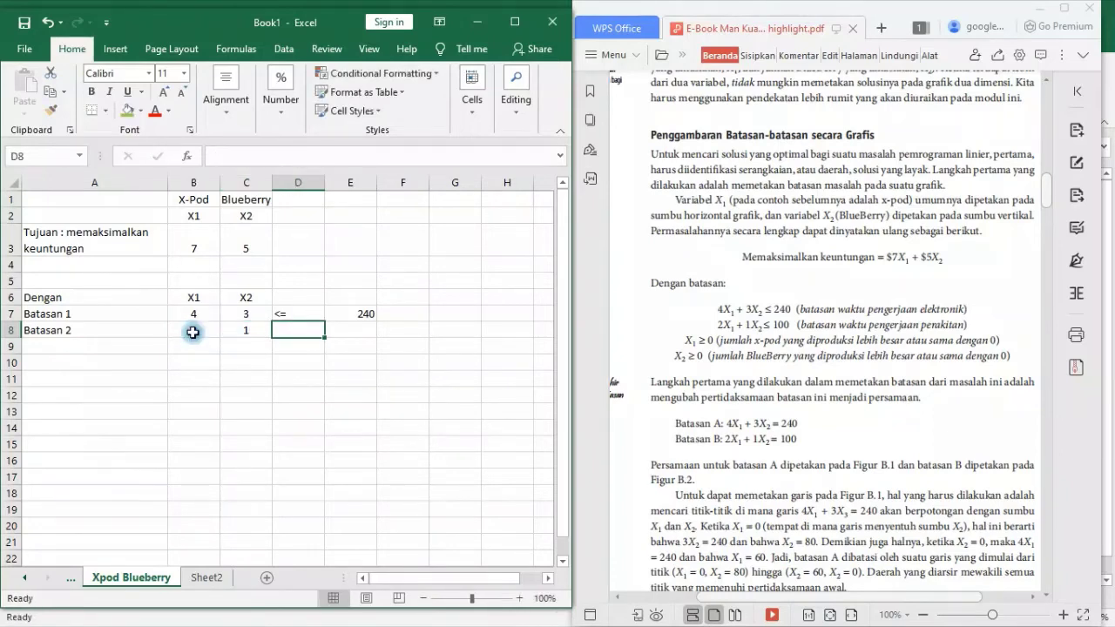
{"action": "type", "text": "<="}
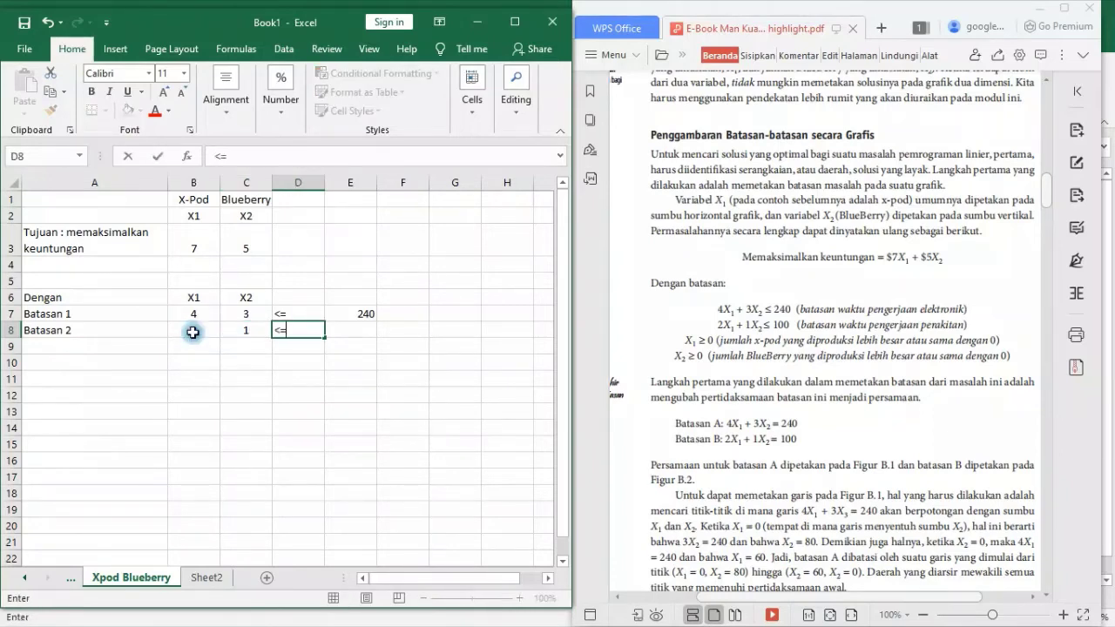
{"action": "key", "text": "Tab"}
{"action": "type", "text": "1"}
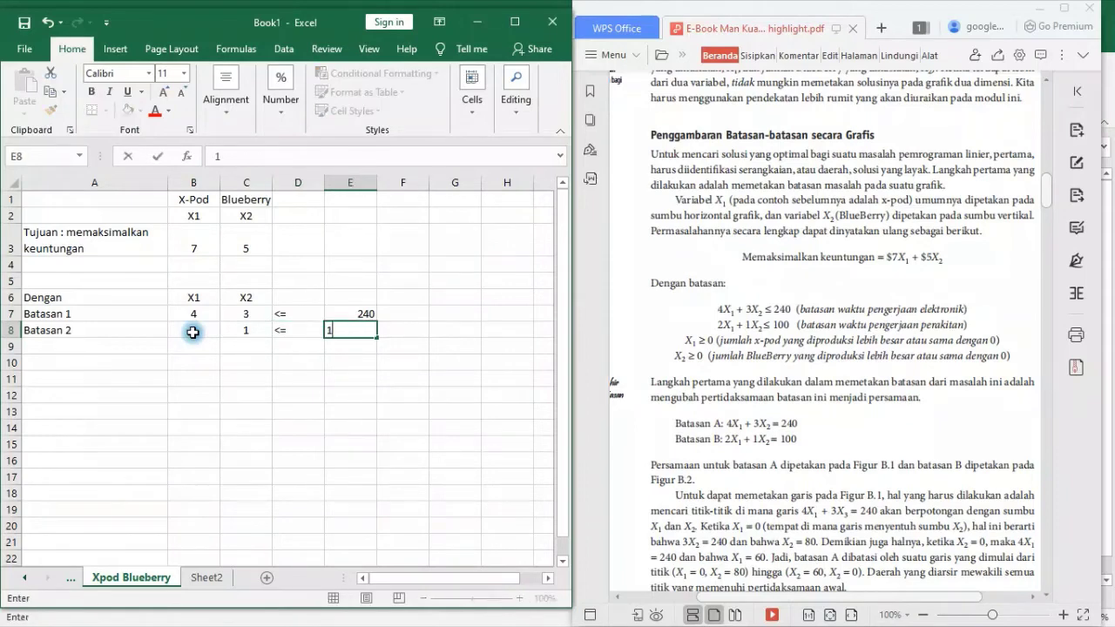
{"action": "type", "text": "00"}
{"action": "key", "text": "Return"}
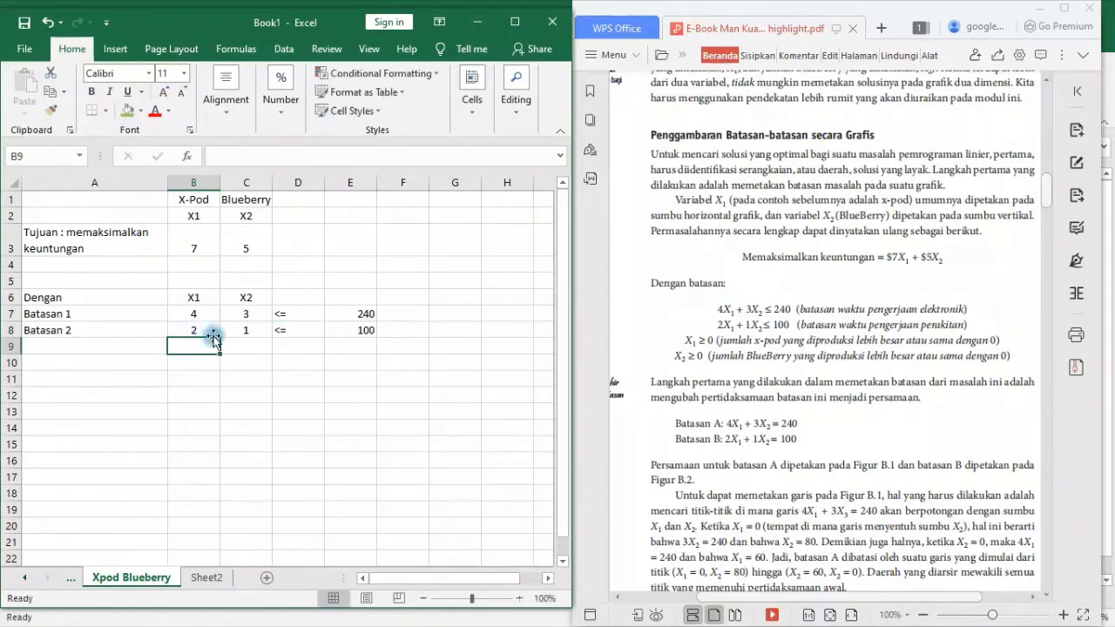
Step: Center the signs and limits in columns D through F and check the <= in D7
{"action": "left_click_drag", "start_coordinate": [365, 312], "coordinate": [365, 324]}
{"action": "left_click", "coordinate": [426, 329]}
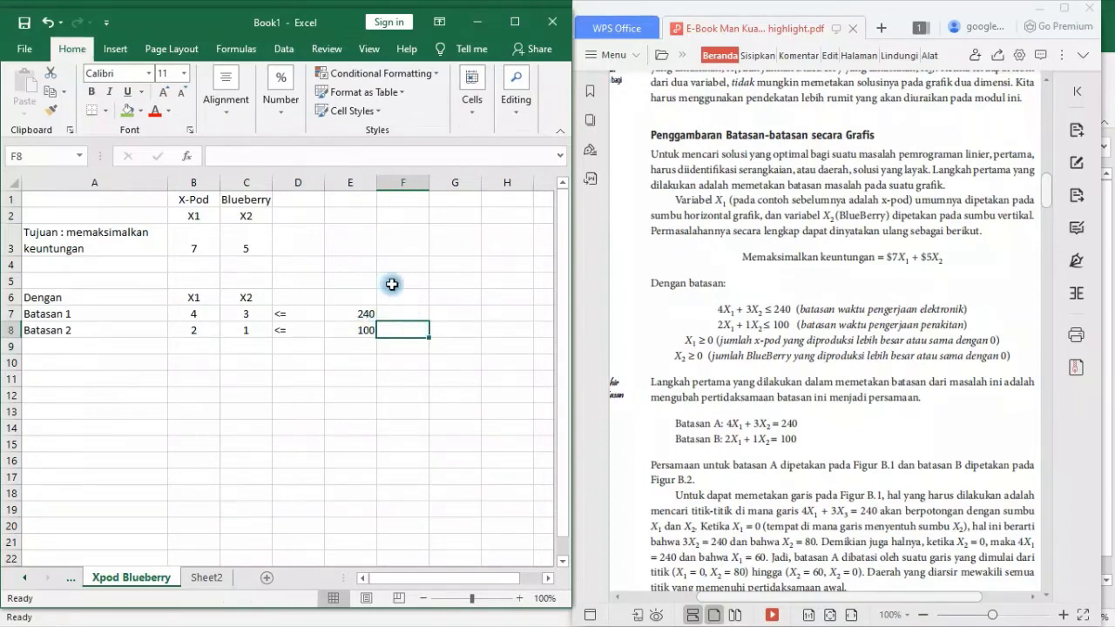
{"action": "left_click_drag", "start_coordinate": [298, 182], "coordinate": [410, 182]}
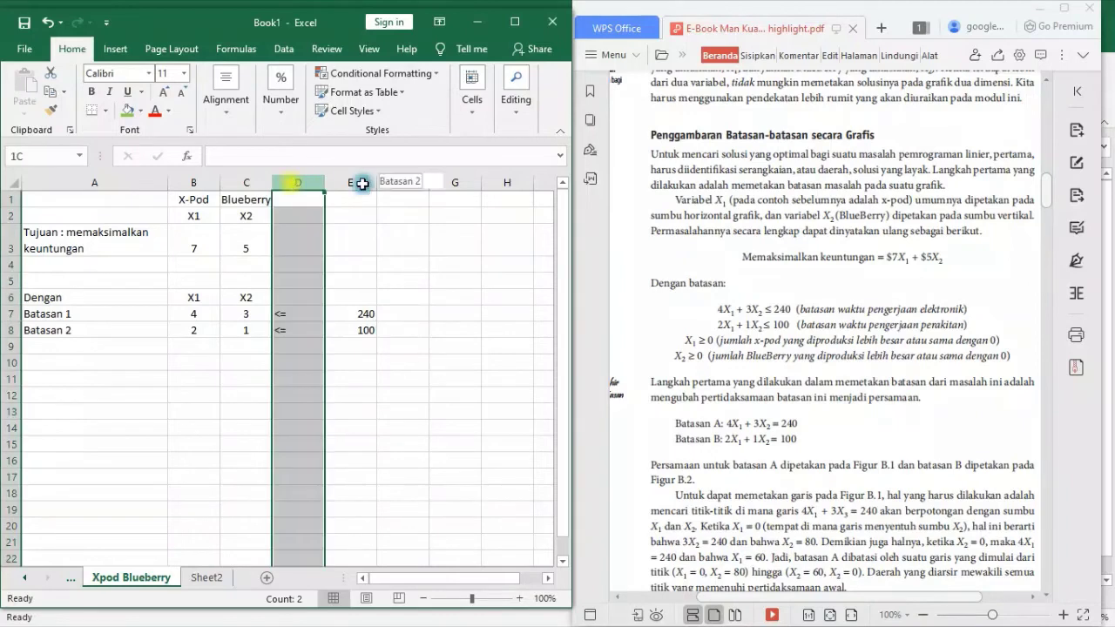
{"action": "left_click", "coordinate": [225, 87]}
{"action": "left_click", "coordinate": [226, 181]}
{"action": "left_click", "coordinate": [467, 433]}
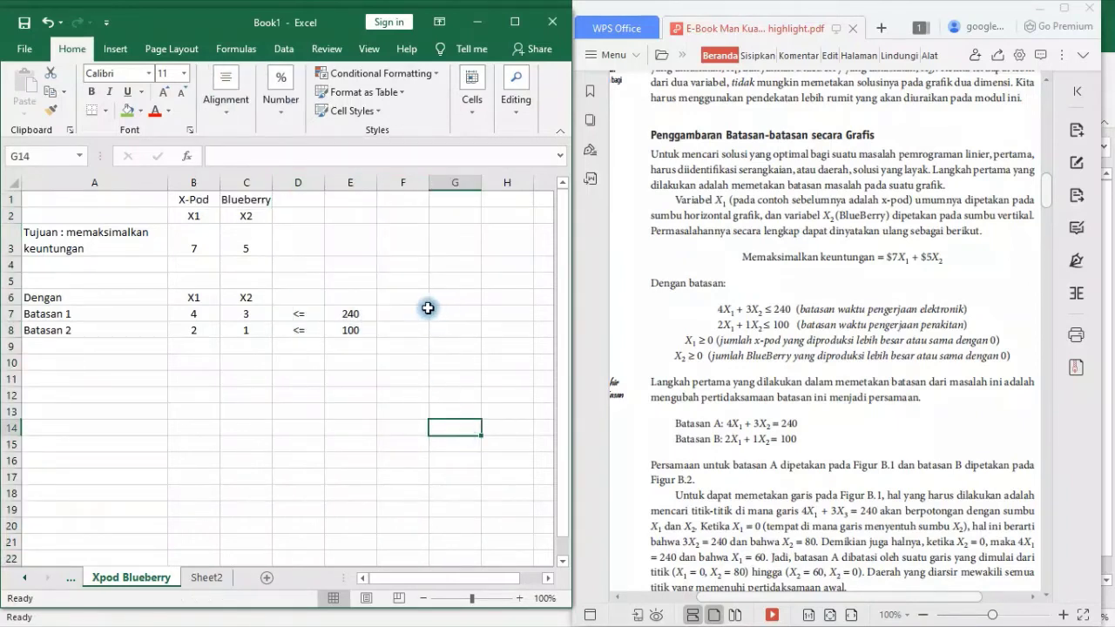
{"action": "left_click", "coordinate": [319, 316]}
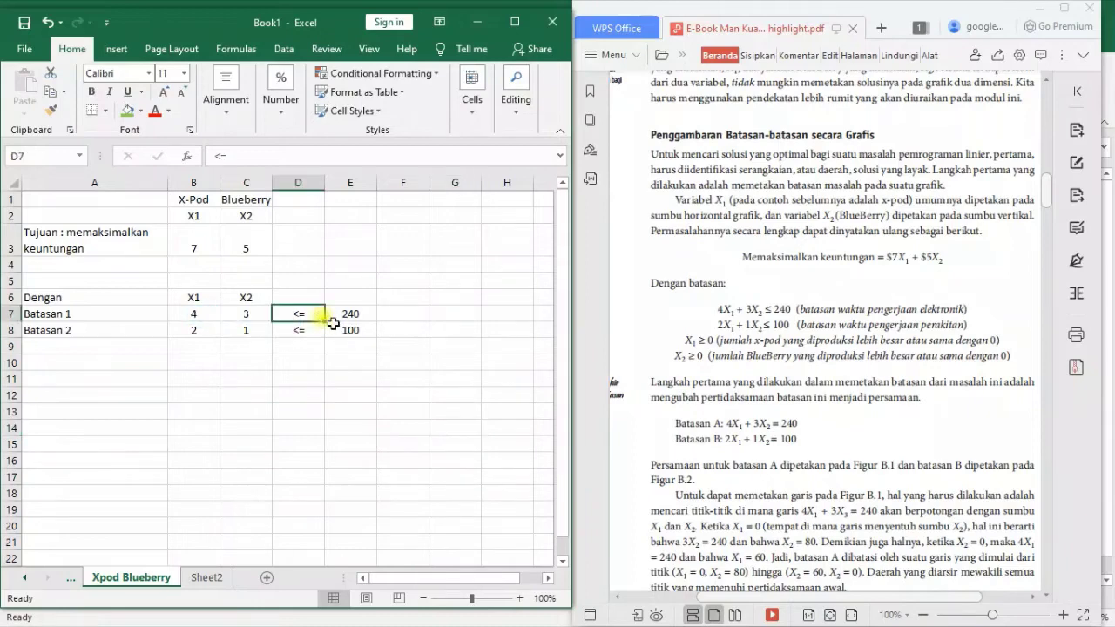
Step: Shade G7:G8 beside the two constraint rows light orange
{"action": "left_click", "coordinate": [684, 342]}
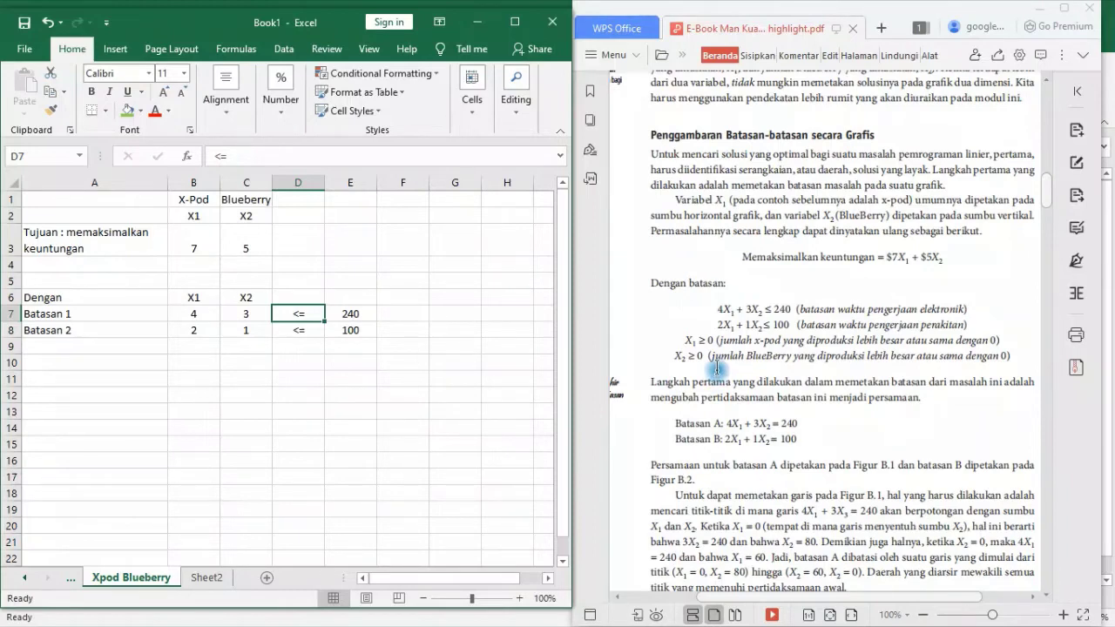
{"action": "left_click", "coordinate": [448, 283]}
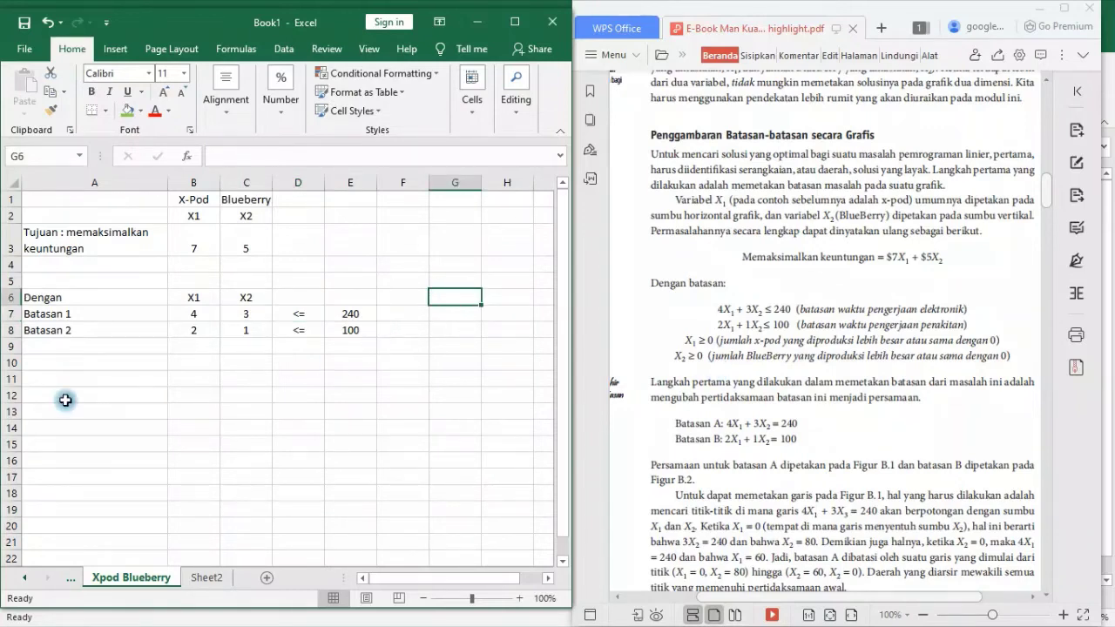
{"action": "left_click", "coordinate": [76, 376]}
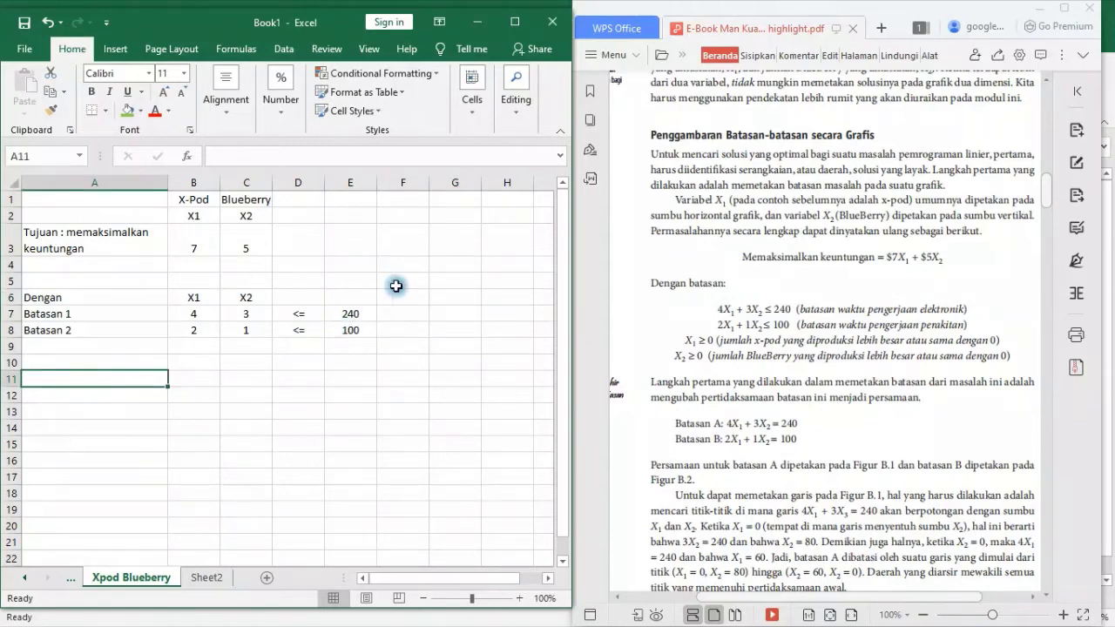
{"action": "left_click_drag", "start_coordinate": [444, 314], "coordinate": [450, 348]}
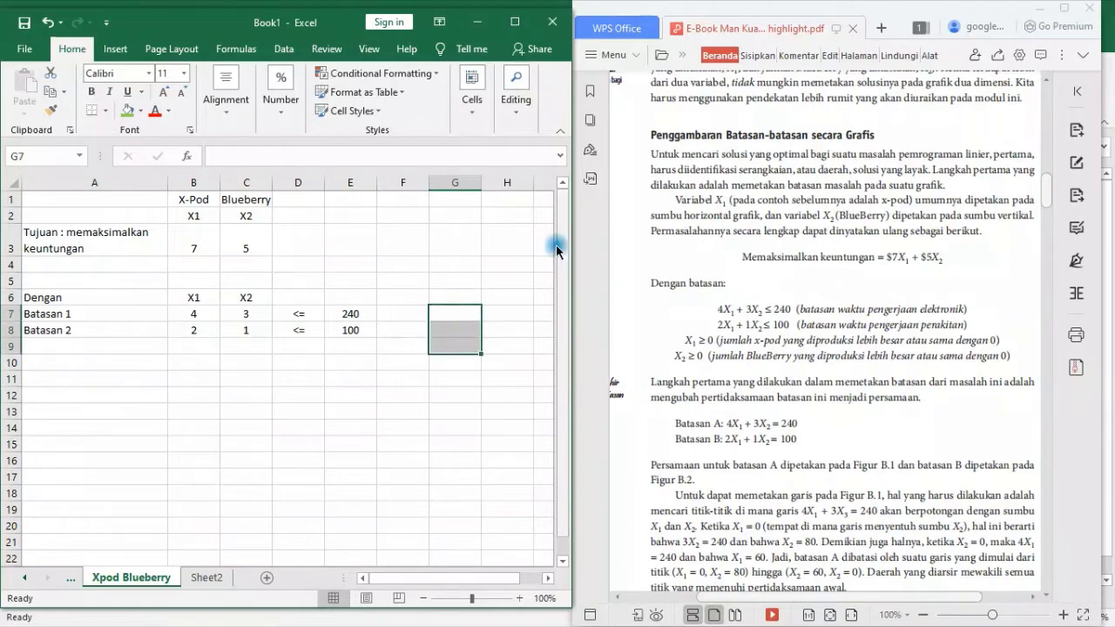
{"action": "left_click", "coordinate": [142, 112]}
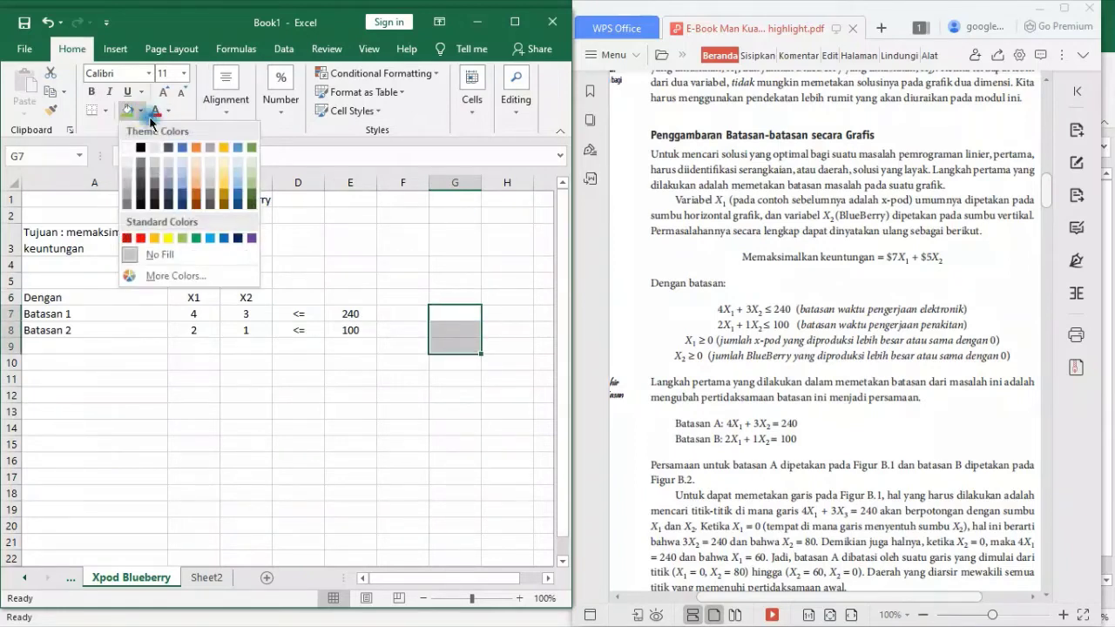
{"action": "left_click", "coordinate": [196, 175]}
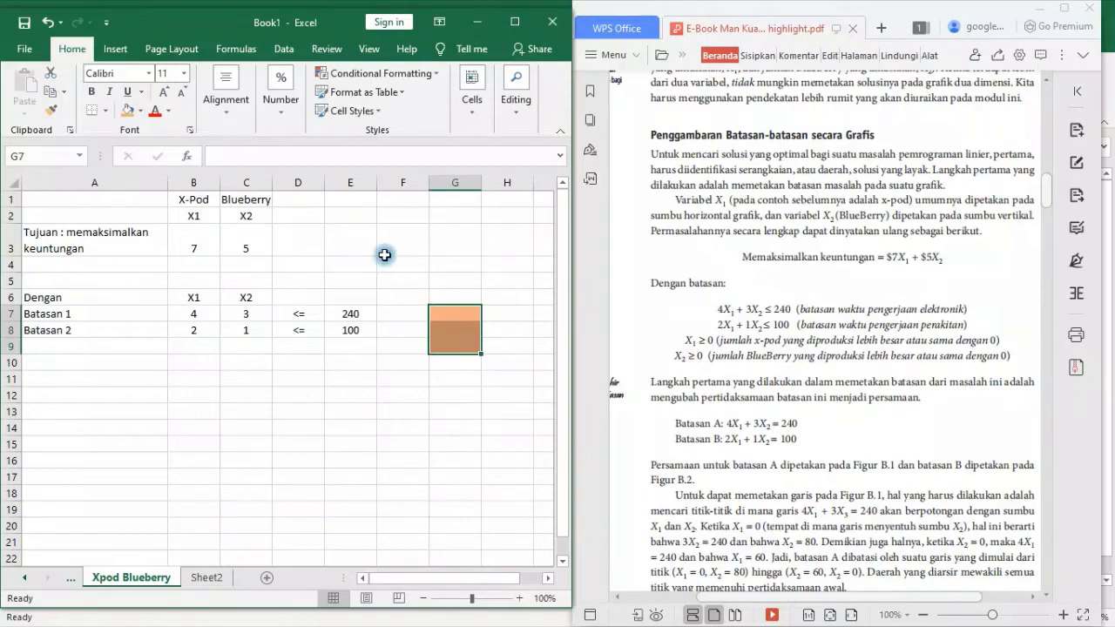
{"action": "key", "text": "ctrl+z"}
{"action": "left_click_drag", "start_coordinate": [453, 312], "coordinate": [451, 335]}
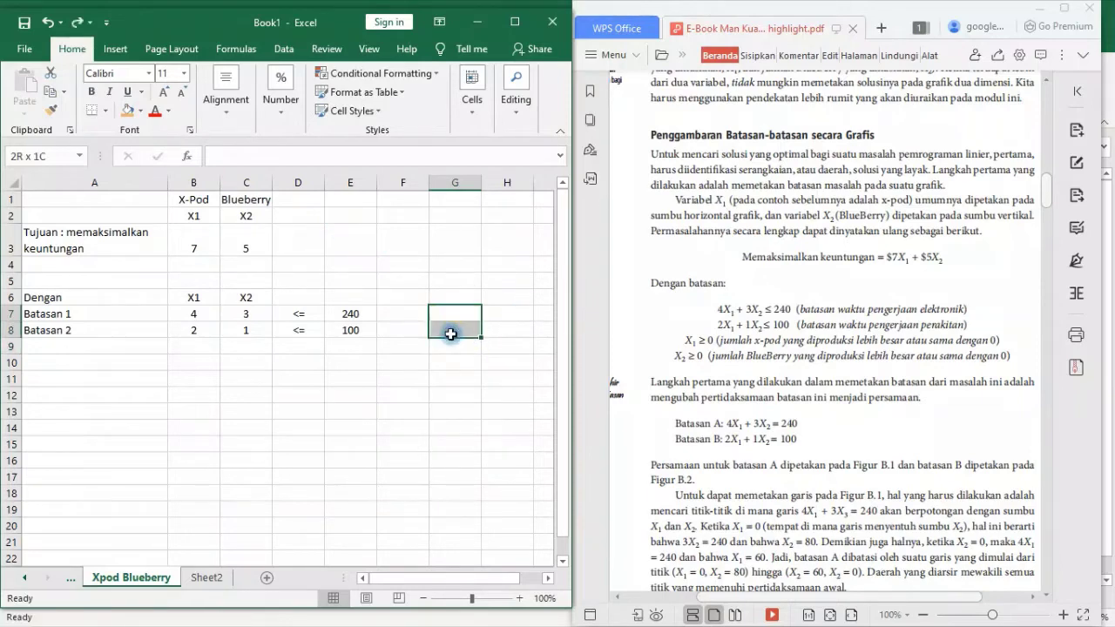
{"action": "left_click", "coordinate": [124, 113]}
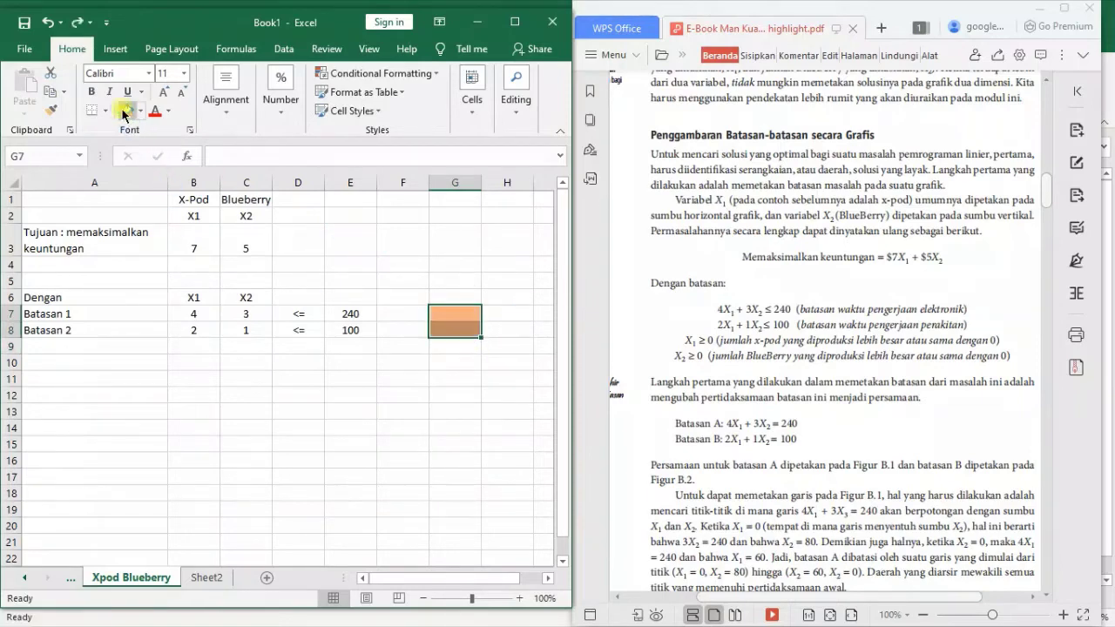
{"action": "left_click", "coordinate": [423, 369]}
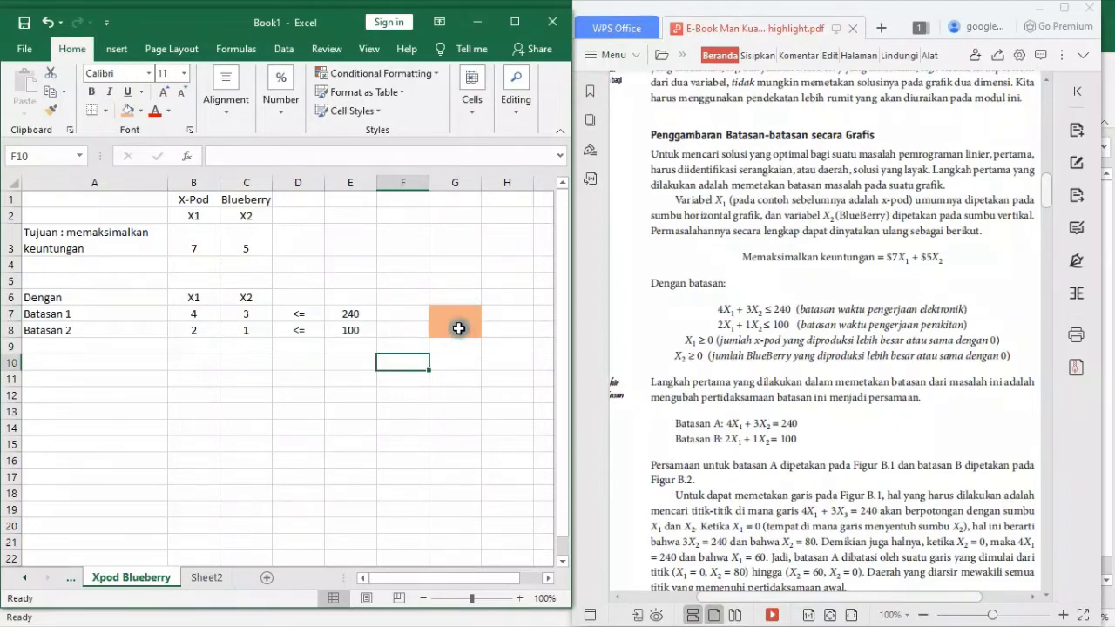
{"action": "left_click_drag", "start_coordinate": [450, 313], "coordinate": [455, 331]}
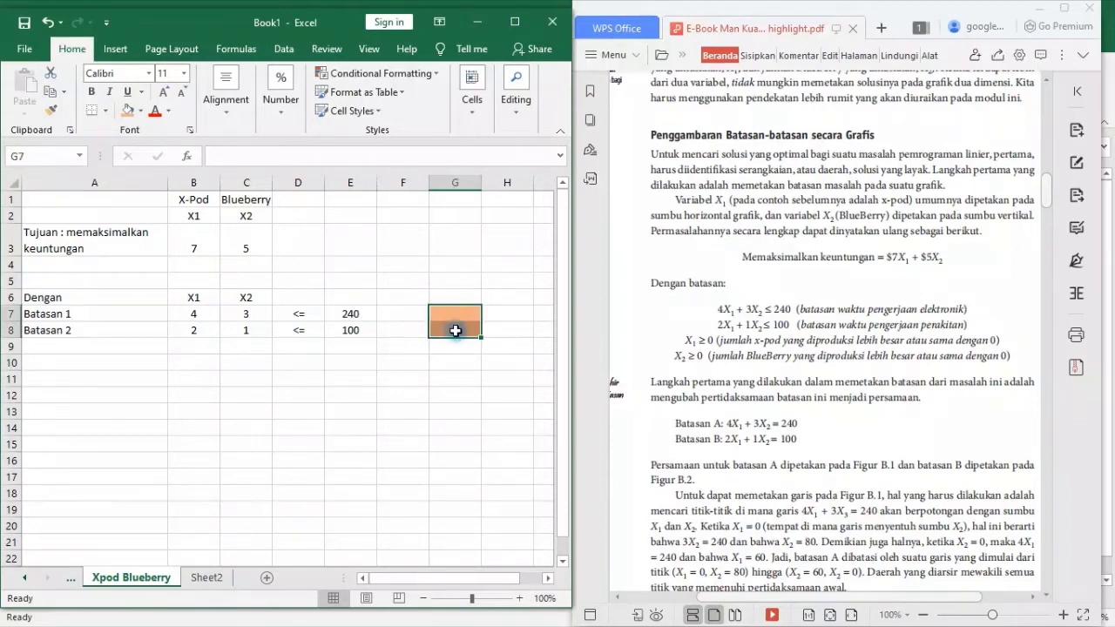
{"action": "left_click", "coordinate": [61, 374]}
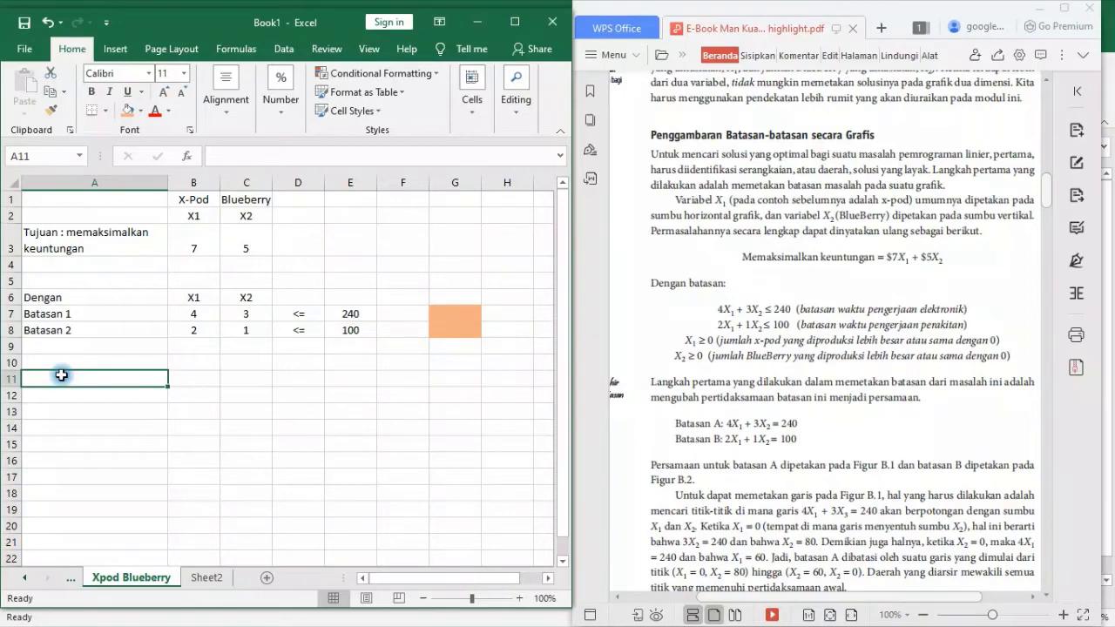
Step: Type 'Solisi atau jumlah yang akan diproduksi' in A11 and wrap it onto two lines
{"action": "type", "text": "SOlui"}
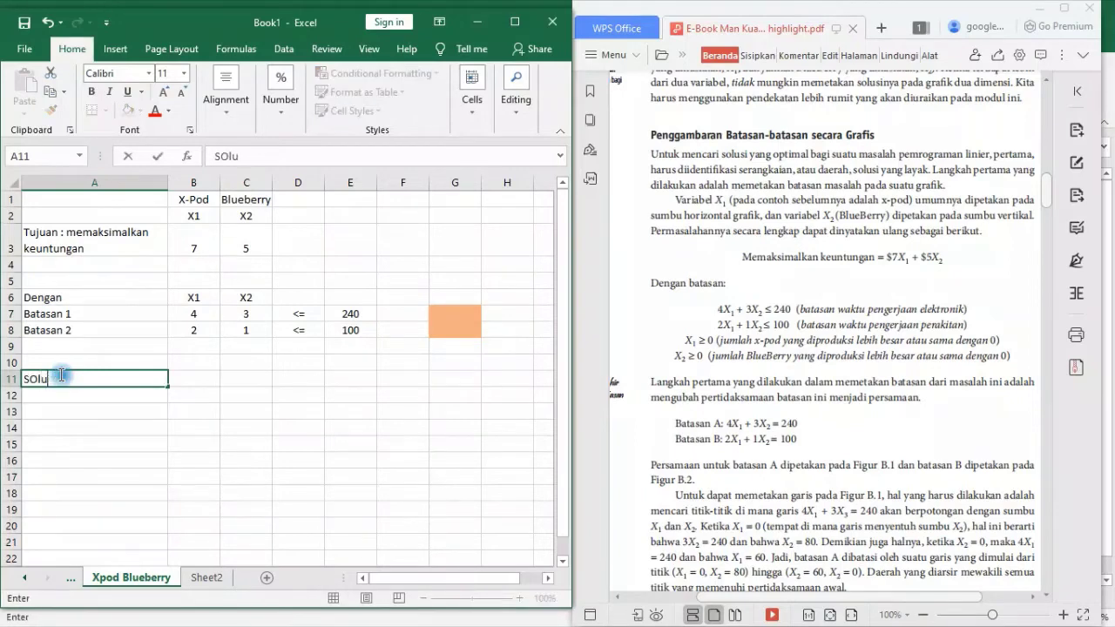
{"action": "key", "text": "BackSpace"}
{"action": "key", "text": "BackSpace"}
{"action": "key", "text": "BackSpace"}
{"action": "type", "text": "isi"}
{"action": "type", "text": "tau ju"}
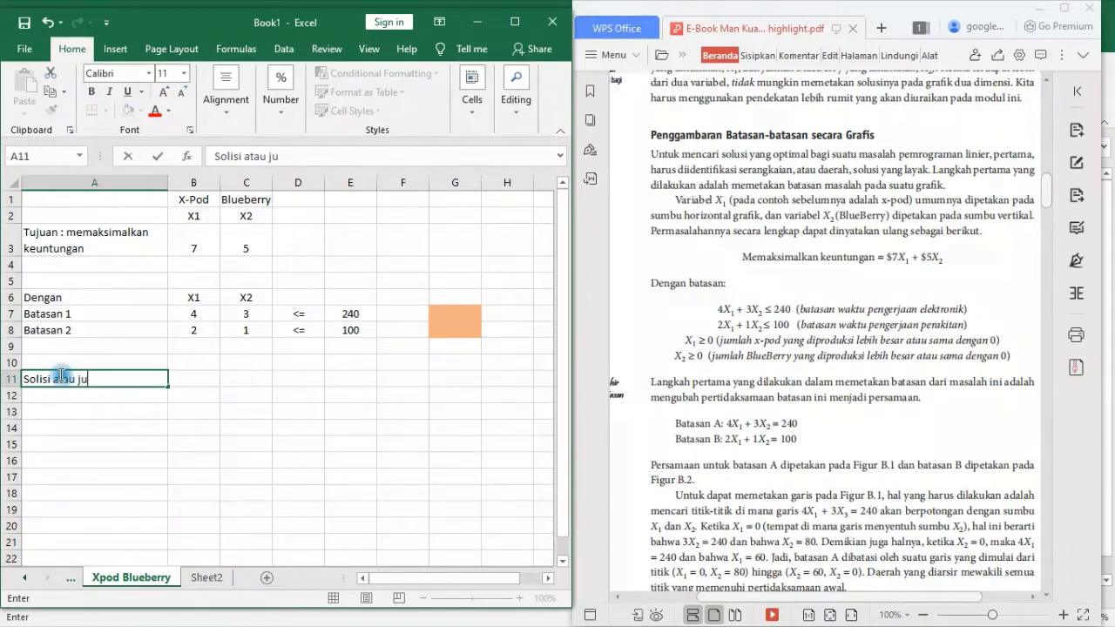
{"action": "type", "text": "mlah yang di"}
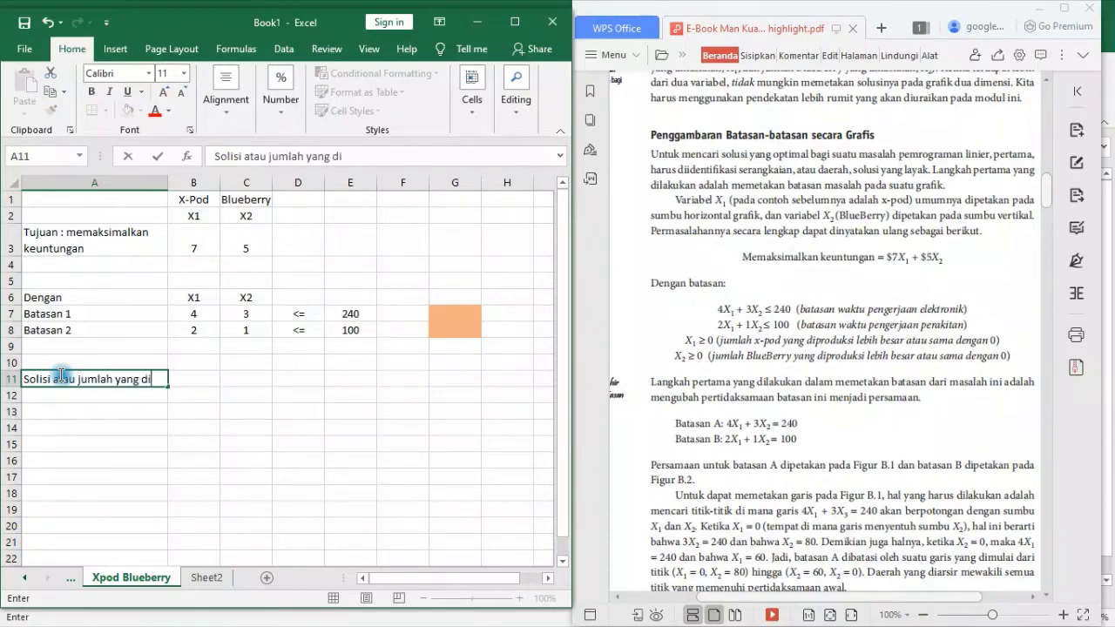
{"action": "key", "text": "BackSpace"}
{"action": "key", "text": "BackSpace"}
{"action": "type", "text": "kan di"}
{"action": "type", "text": "produksi"}
{"action": "key", "text": "Return"}
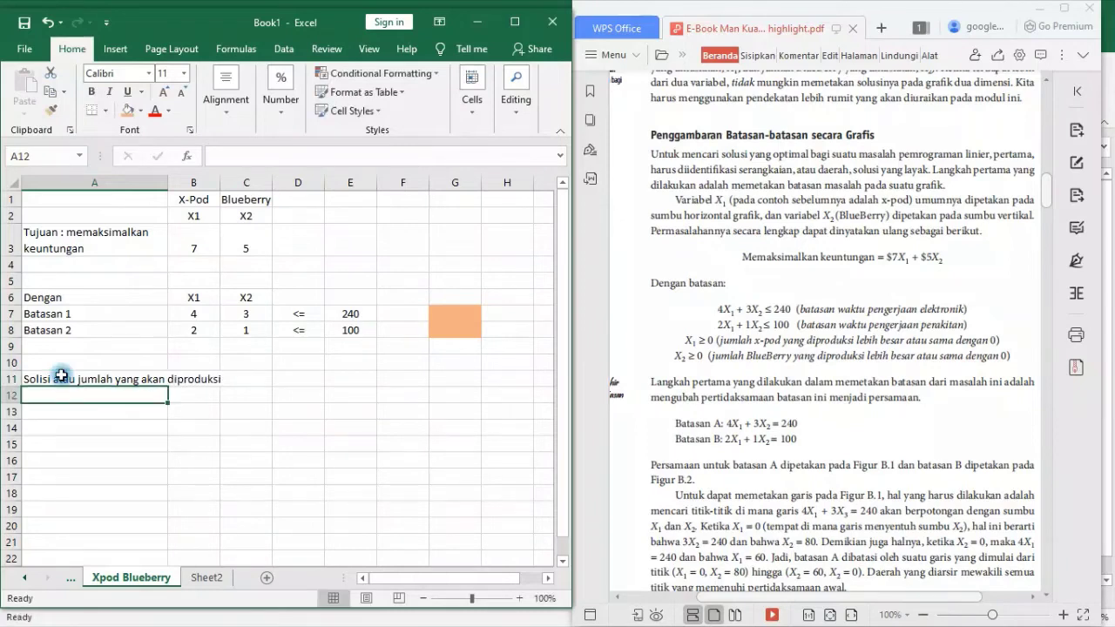
{"action": "left_click", "coordinate": [61, 374]}
{"action": "left_click", "coordinate": [226, 96]}
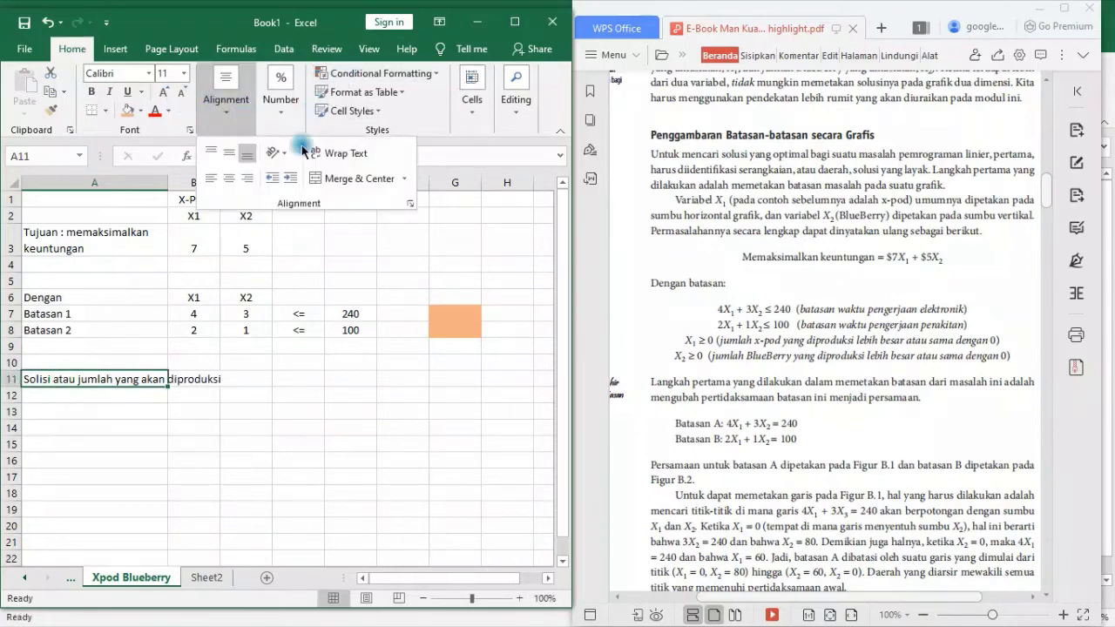
{"action": "left_click", "coordinate": [329, 151]}
Step: Fill B11:C11 with gold for the solution values
{"action": "left_click_drag", "start_coordinate": [195, 384], "coordinate": [249, 382]}
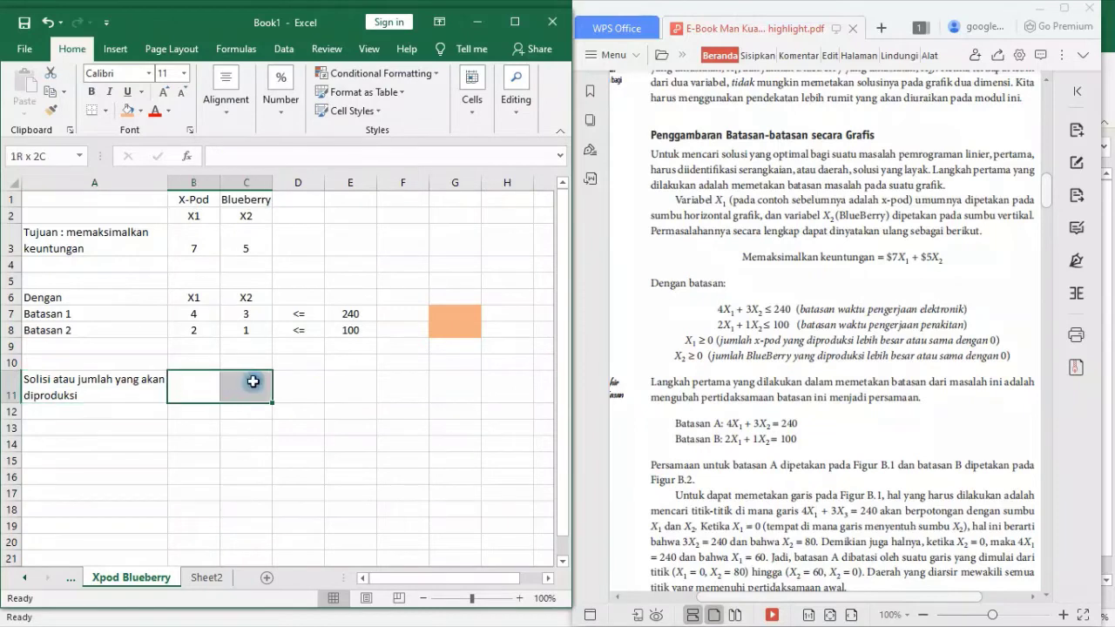
{"action": "left_click", "coordinate": [137, 111]}
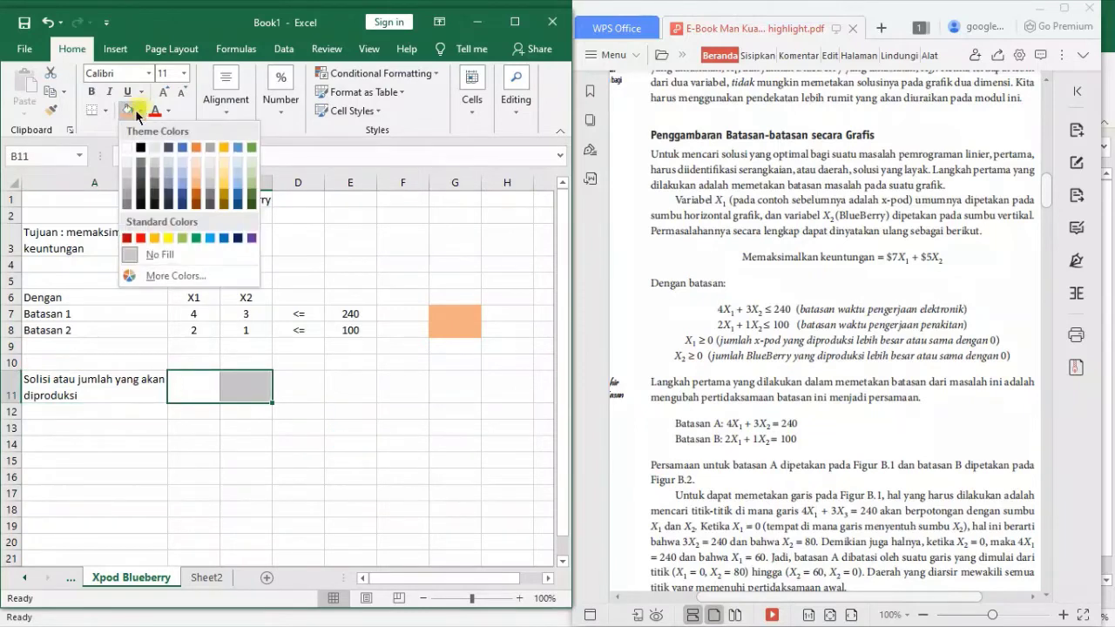
{"action": "left_click", "coordinate": [224, 180]}
{"action": "left_click", "coordinate": [349, 335]}
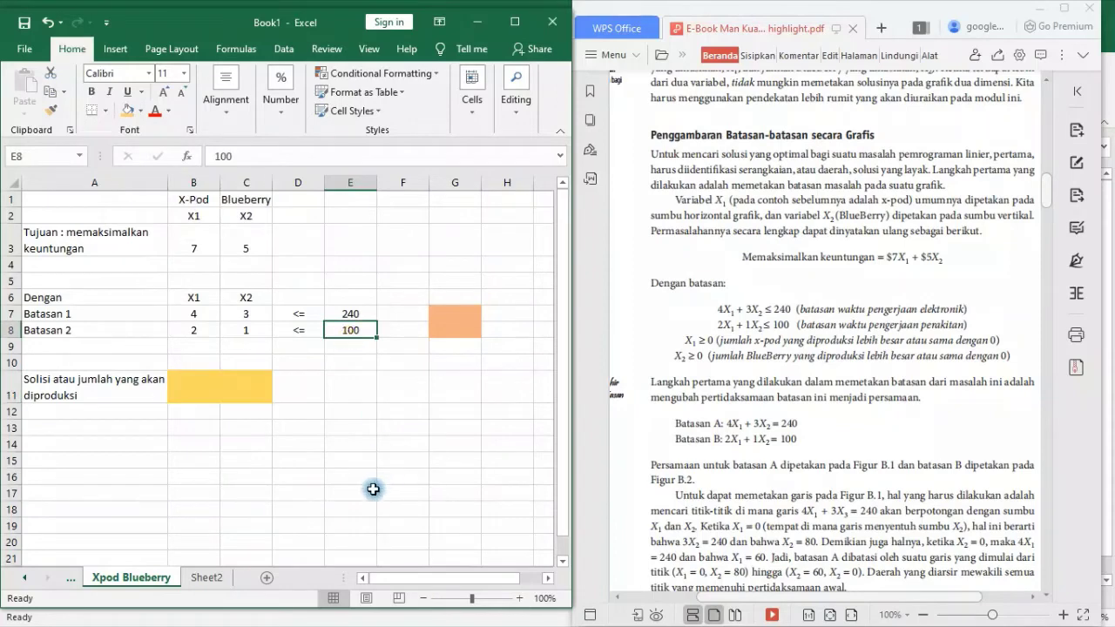
Step: Label A12 'Keuntungan maksimal' and merge B12:C12 with a light-green fill
{"action": "left_click", "coordinate": [101, 414]}
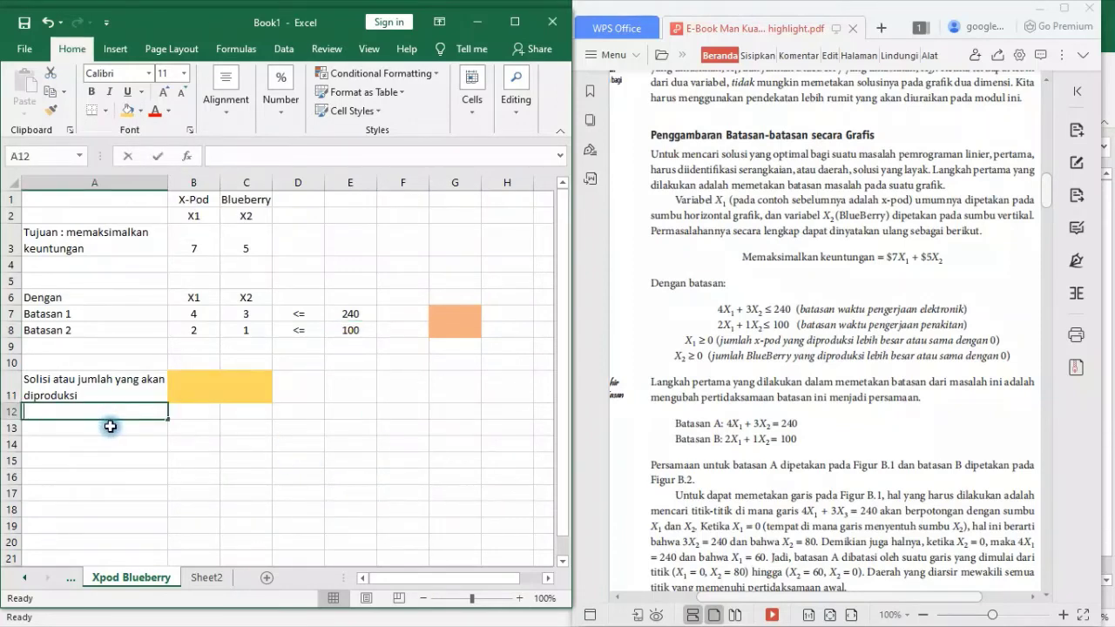
{"action": "type", "text": "Keuntungan "}
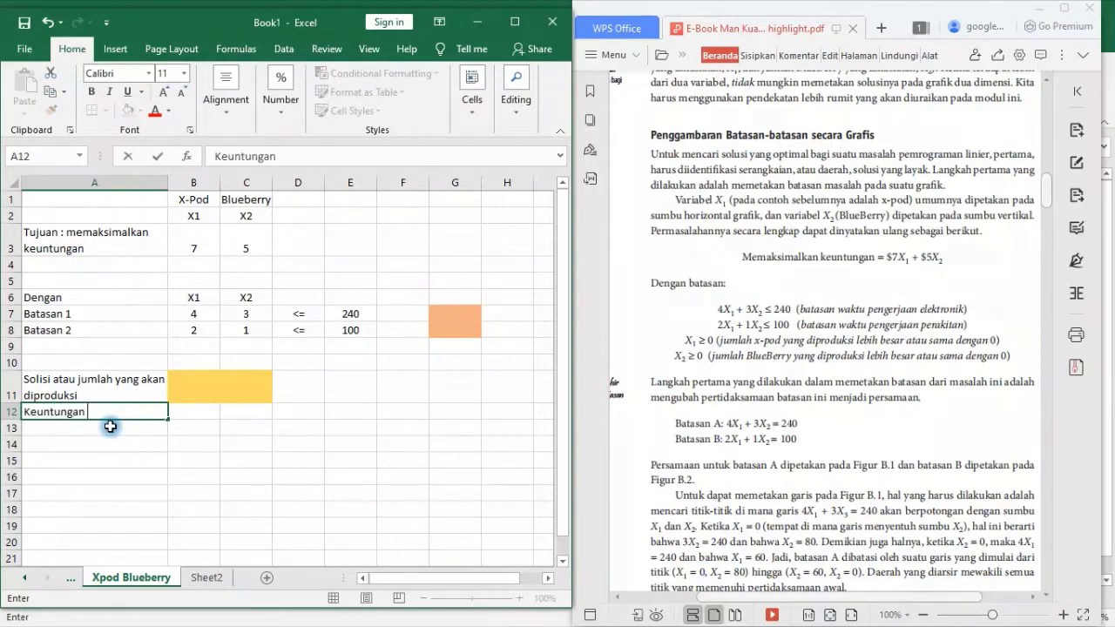
{"action": "type", "text": "maksimal"}
{"action": "key", "text": "Tab"}
{"action": "left_click_drag", "start_coordinate": [194, 411], "coordinate": [225, 410]}
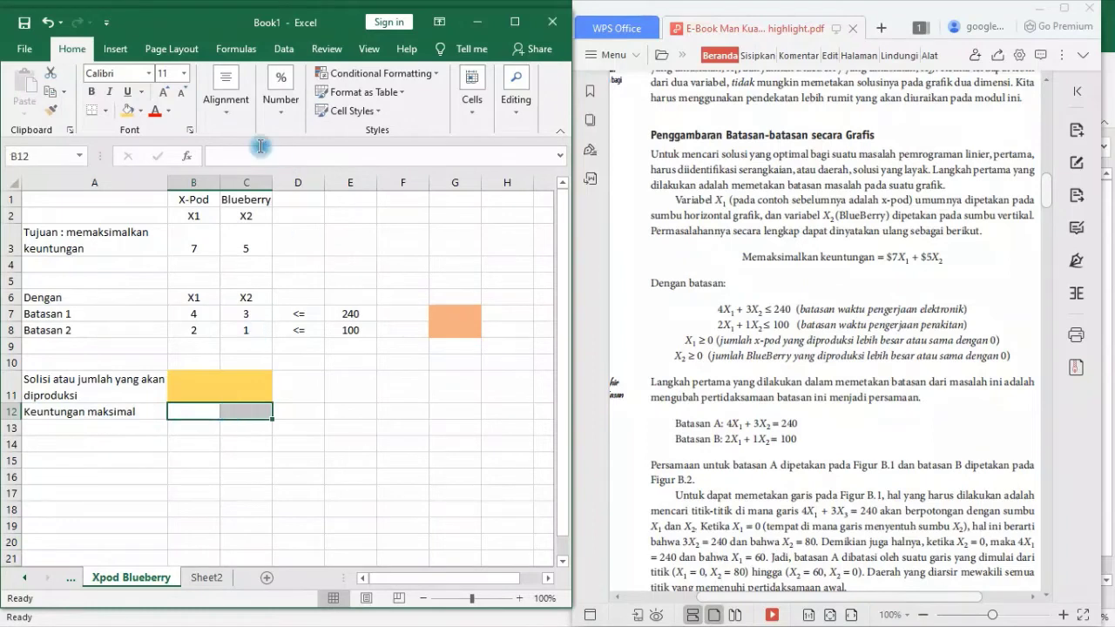
{"action": "left_click", "coordinate": [223, 89]}
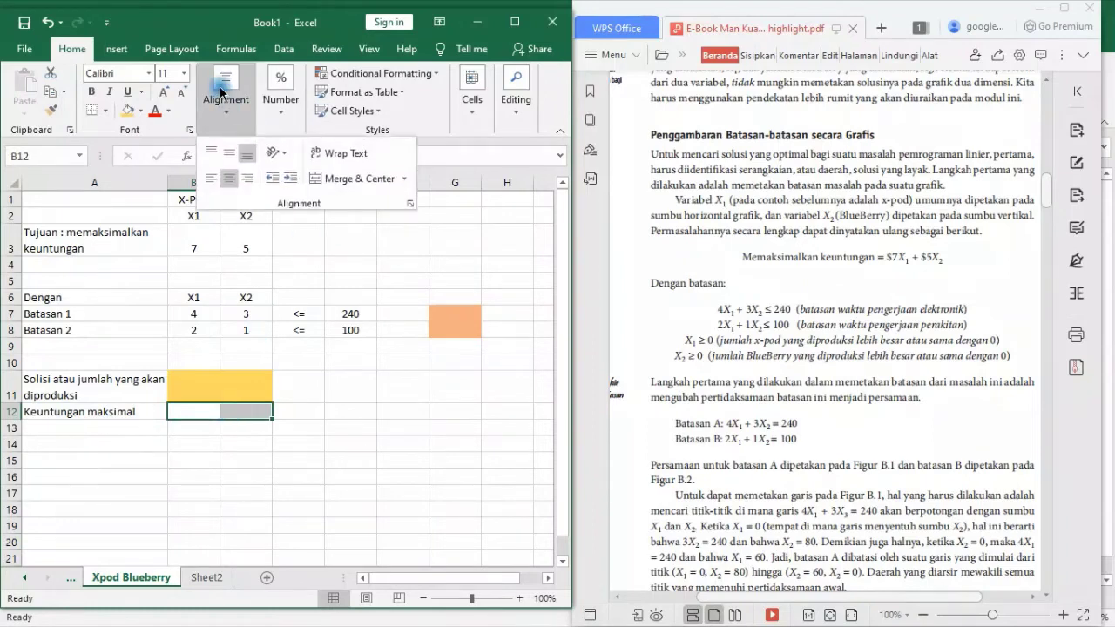
{"action": "left_click", "coordinate": [357, 178]}
{"action": "left_click", "coordinate": [142, 112]}
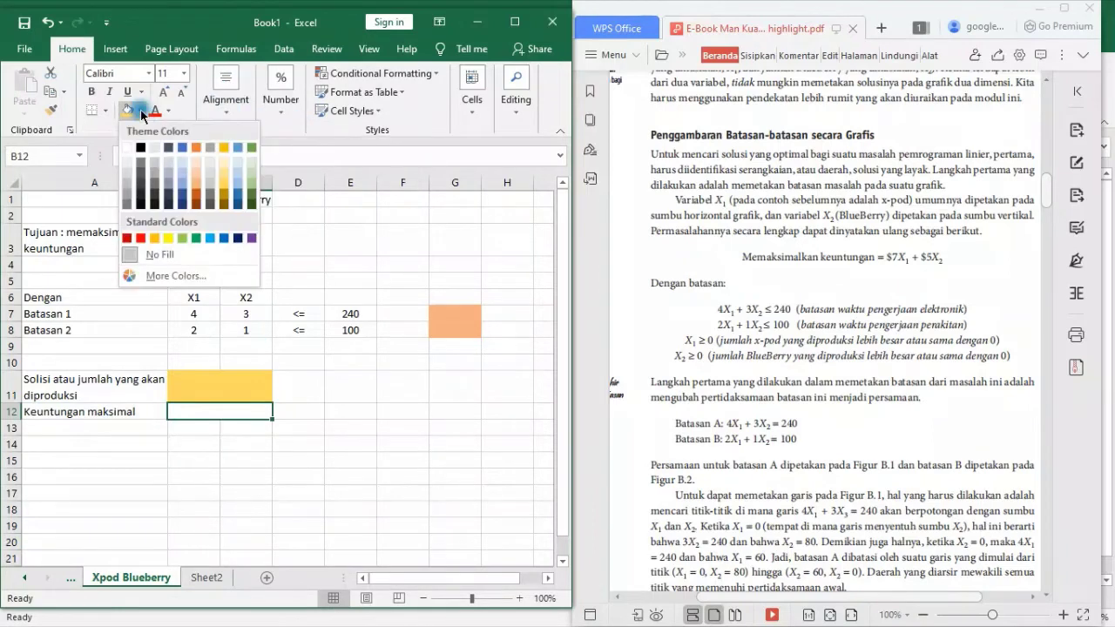
{"action": "left_click", "coordinate": [181, 235]}
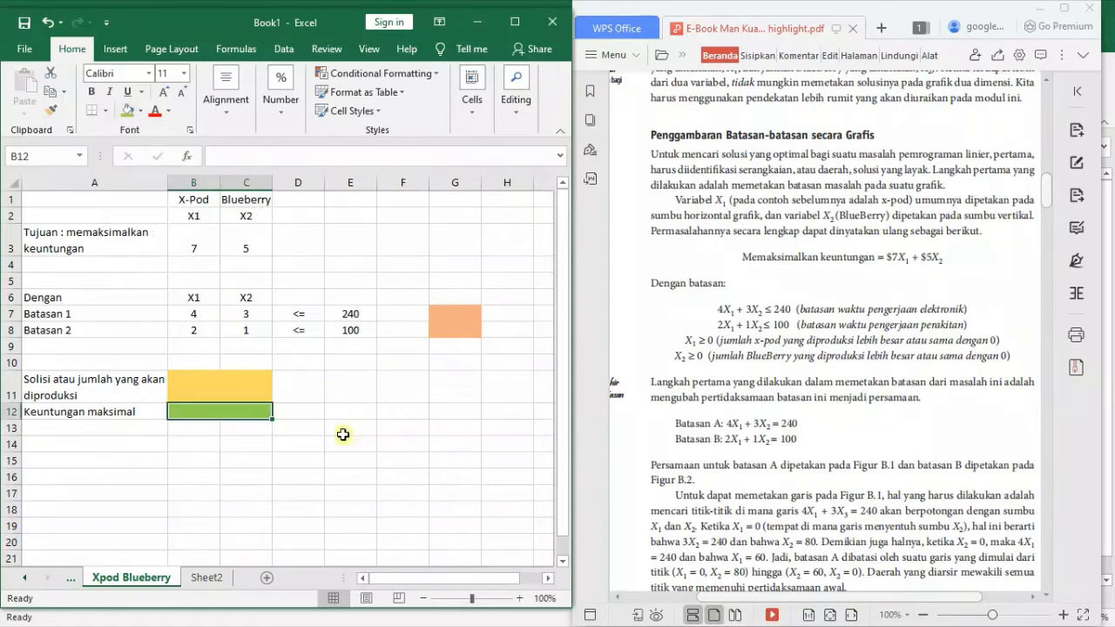
{"action": "mouse_move", "coordinate": [200, 414]}
{"action": "left_mouse_down"}
{"action": "mouse_move", "coordinate": [243, 400]}
{"action": "mouse_move", "coordinate": [244, 417]}
{"action": "left_mouse_up"}
{"action": "left_click", "coordinate": [511, 482]}
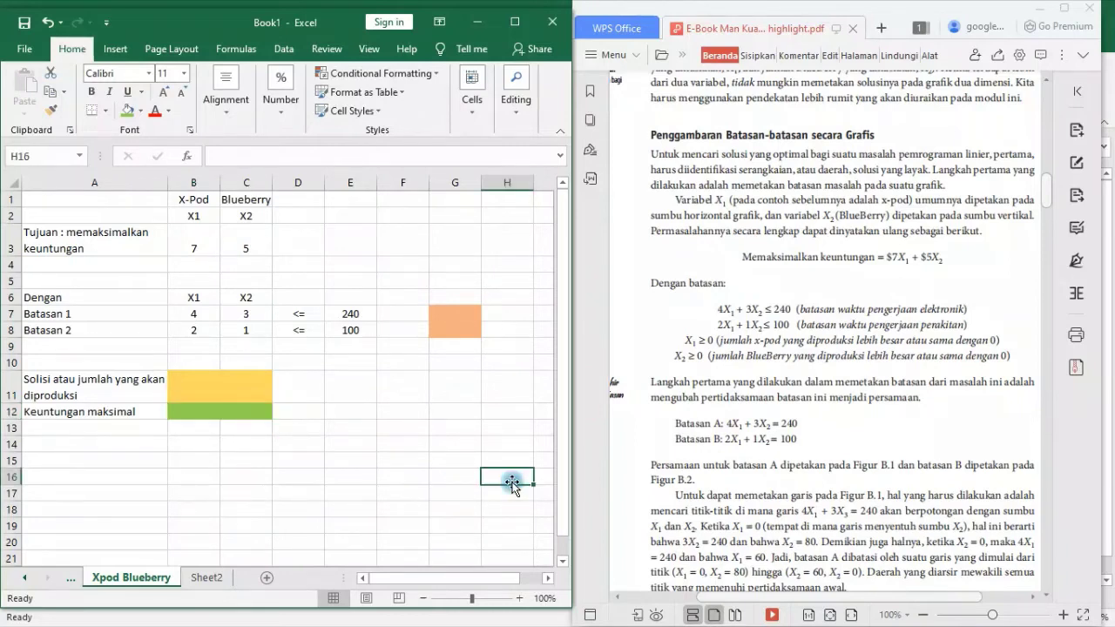
Step: Correct the A11 label's typo from 'Solisi' to 'Solusi'
{"action": "left_click", "coordinate": [57, 396]}
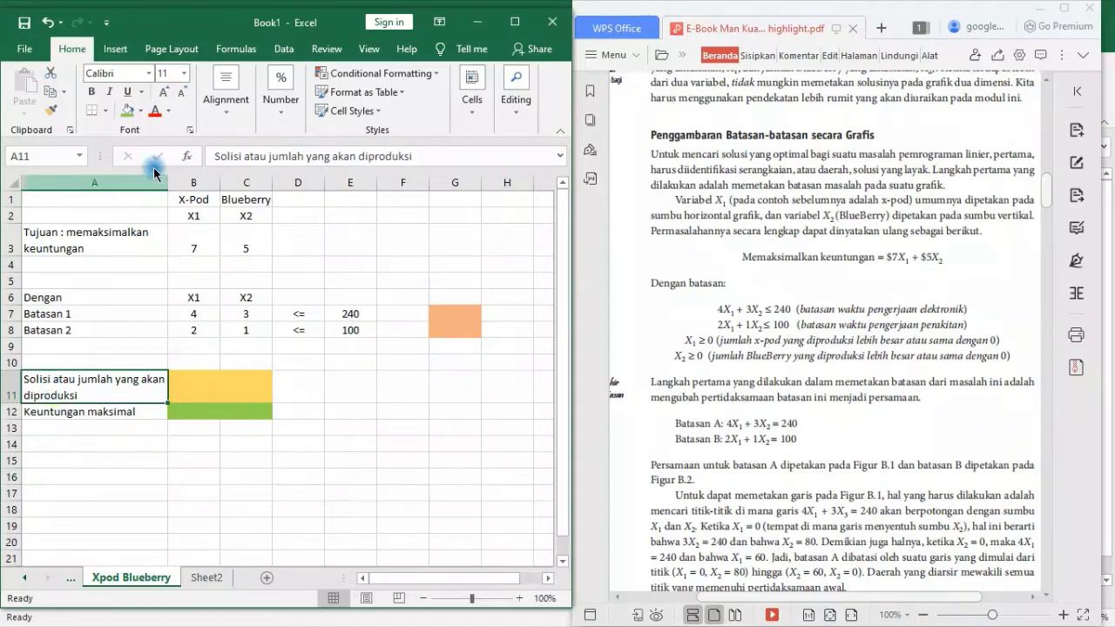
{"action": "left_click", "coordinate": [229, 153]}
{"action": "key", "text": "BackSpace"}
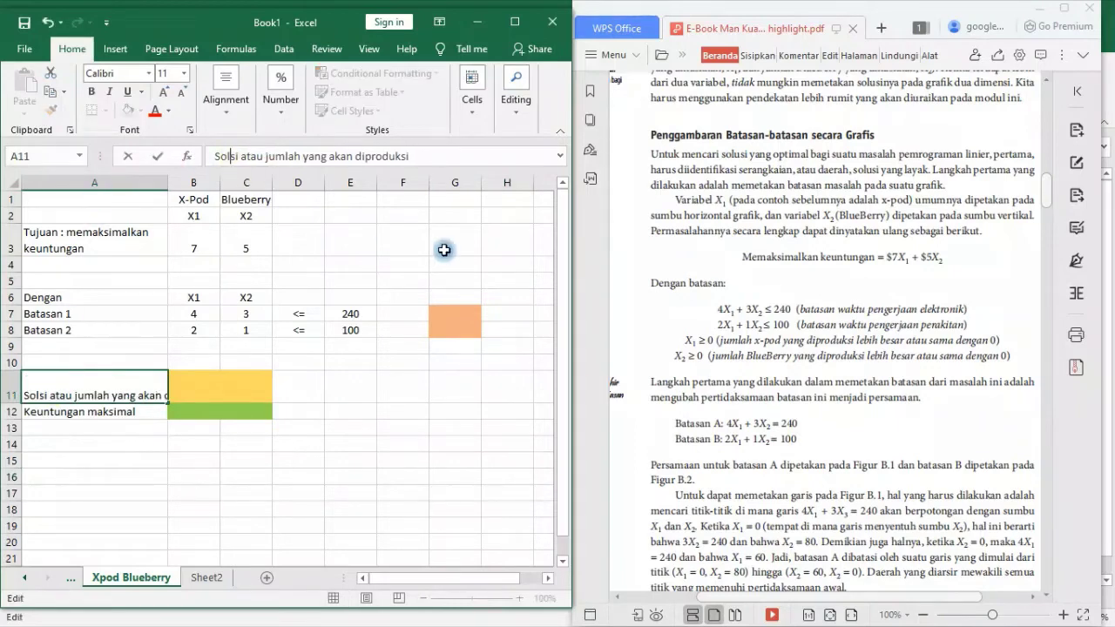
{"action": "type", "text": "u"}
{"action": "key", "text": "Return"}
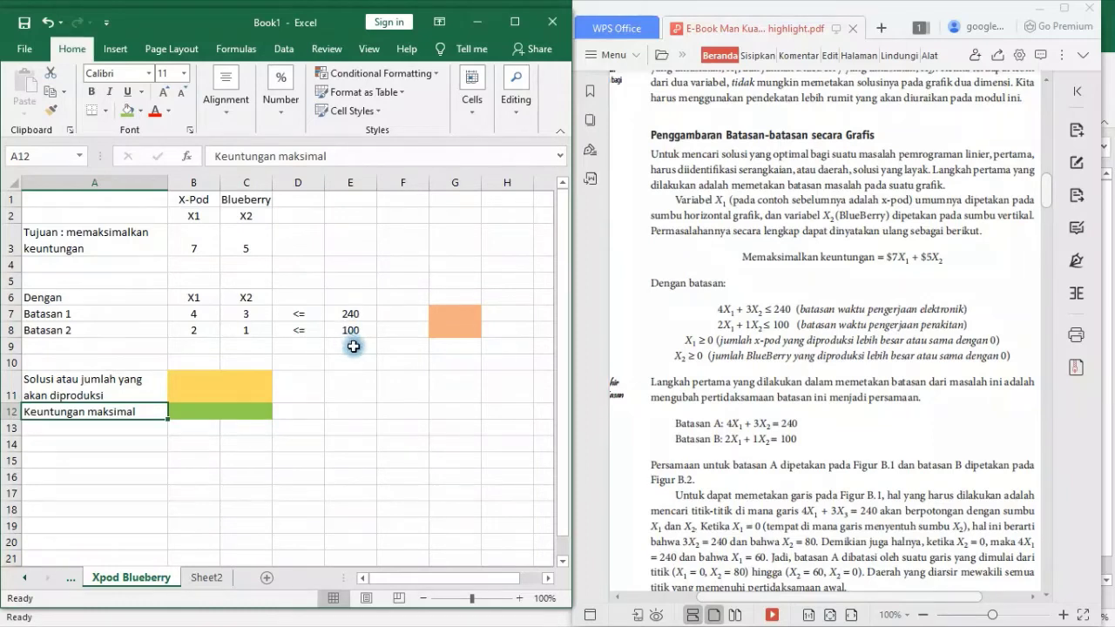
{"action": "left_click", "coordinate": [422, 466]}
{"action": "left_click", "coordinate": [422, 468]}
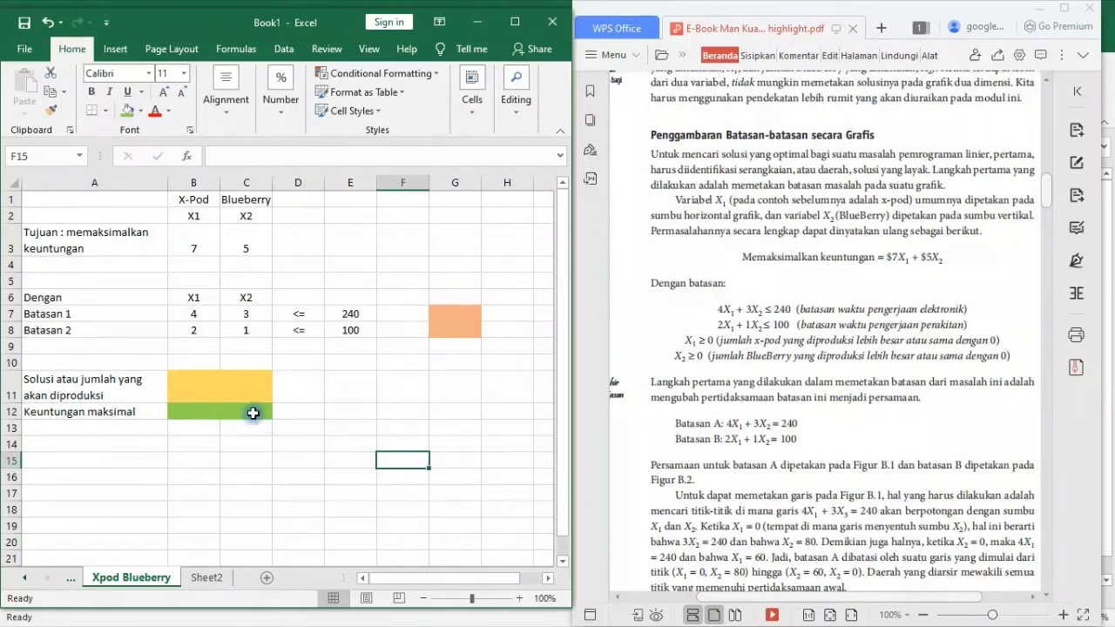
{"action": "left_click", "coordinate": [451, 315]}
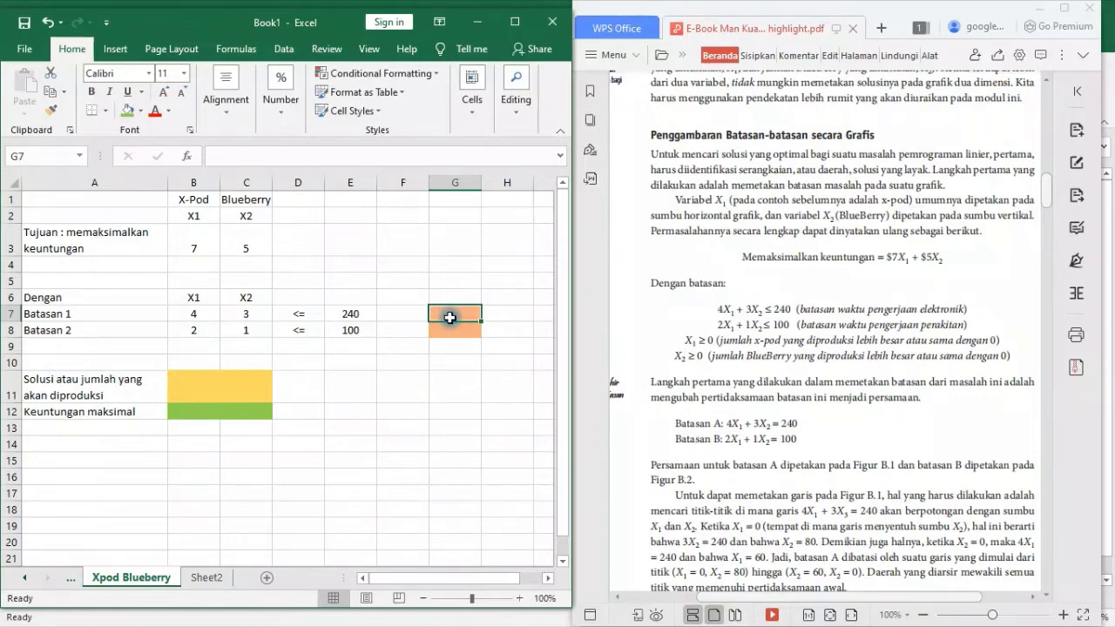
{"action": "left_click_drag", "start_coordinate": [450, 319], "coordinate": [454, 330]}
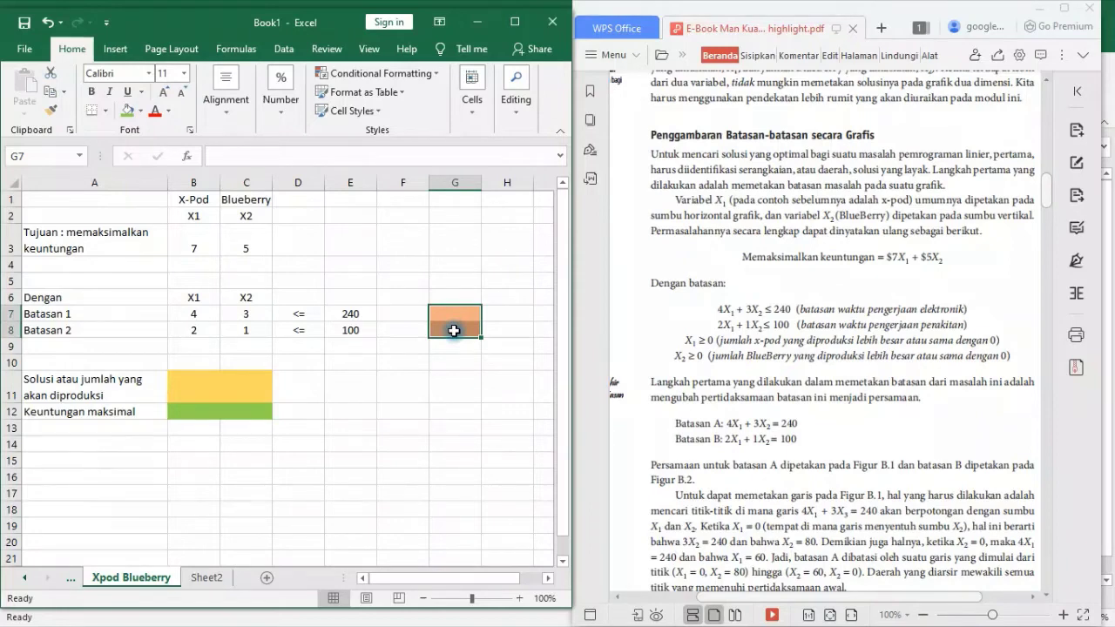
{"action": "left_click_drag", "start_coordinate": [187, 383], "coordinate": [244, 377]}
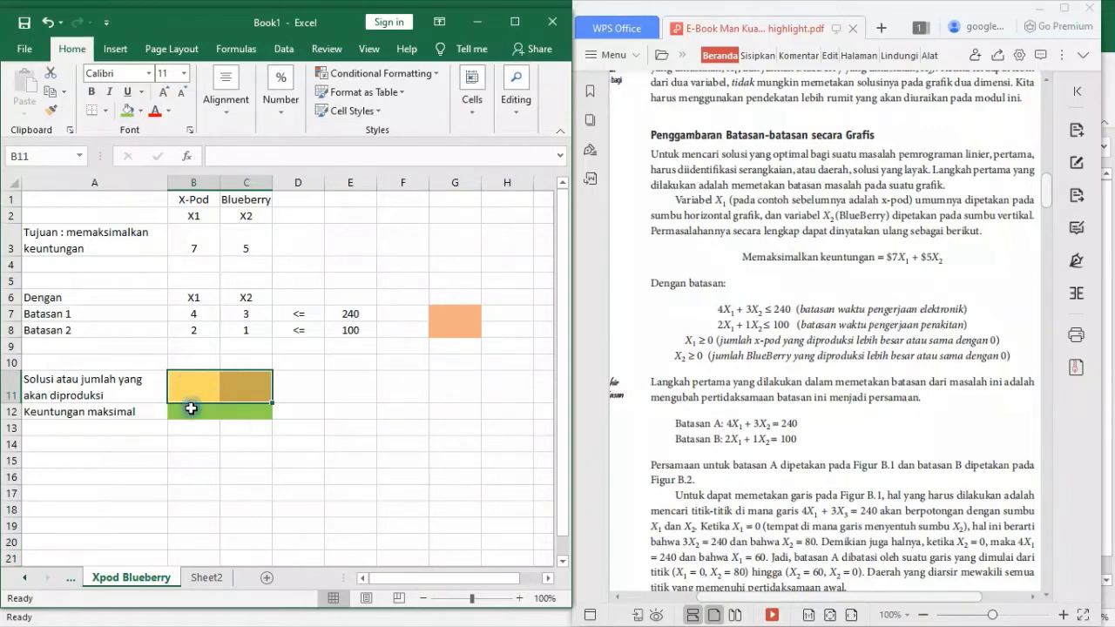
{"action": "left_click", "coordinate": [190, 396]}
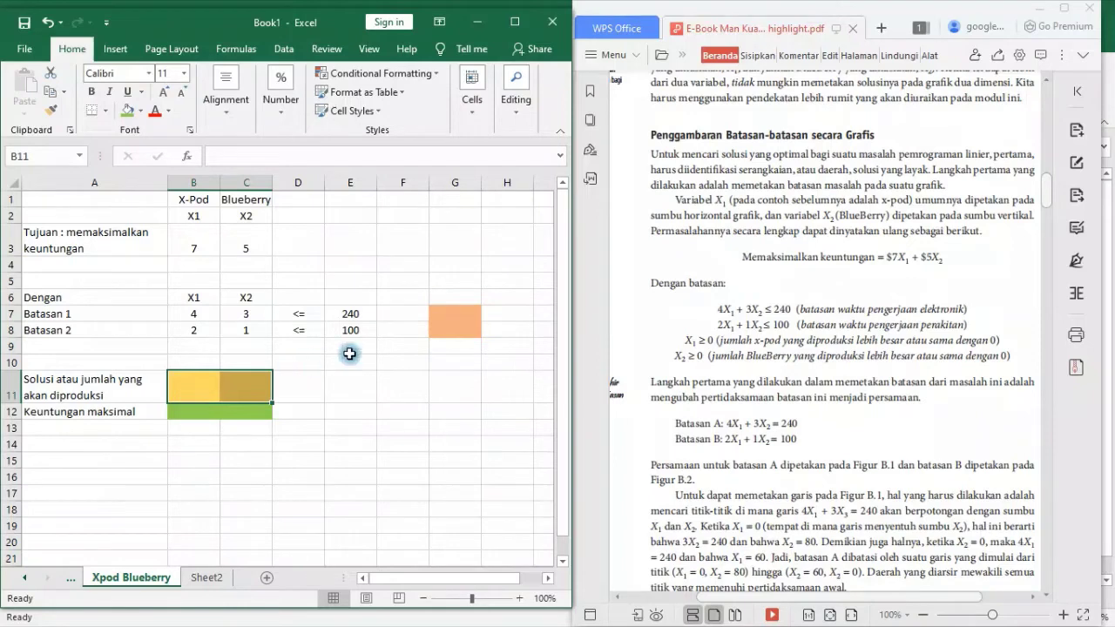
{"action": "left_click", "coordinate": [328, 389]}
{"action": "key", "text": "Left"}
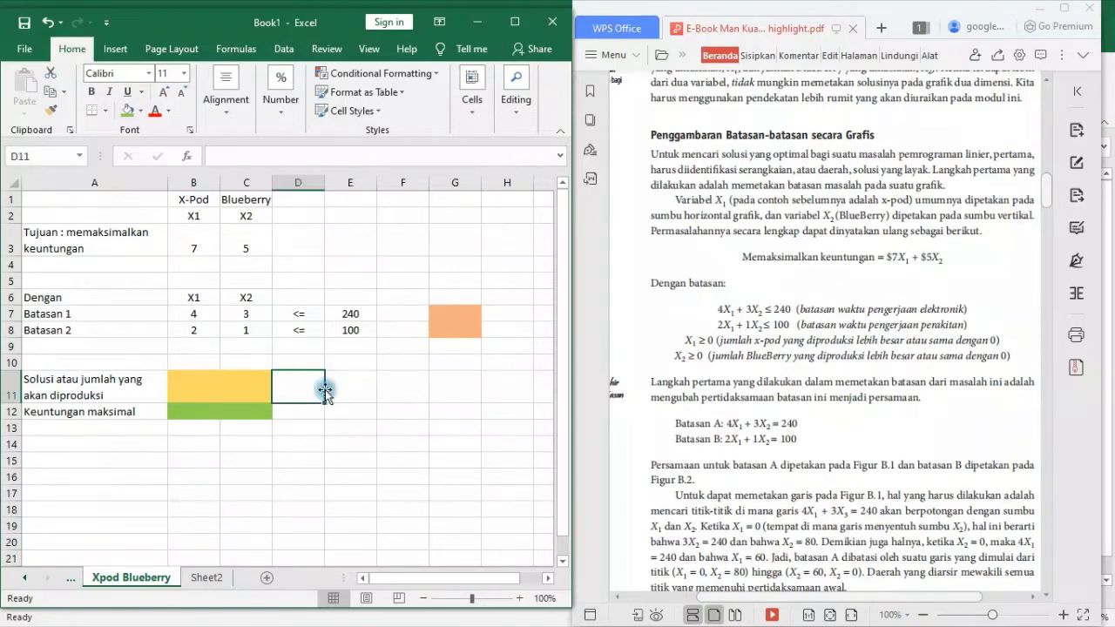
{"action": "key", "text": "Down"}
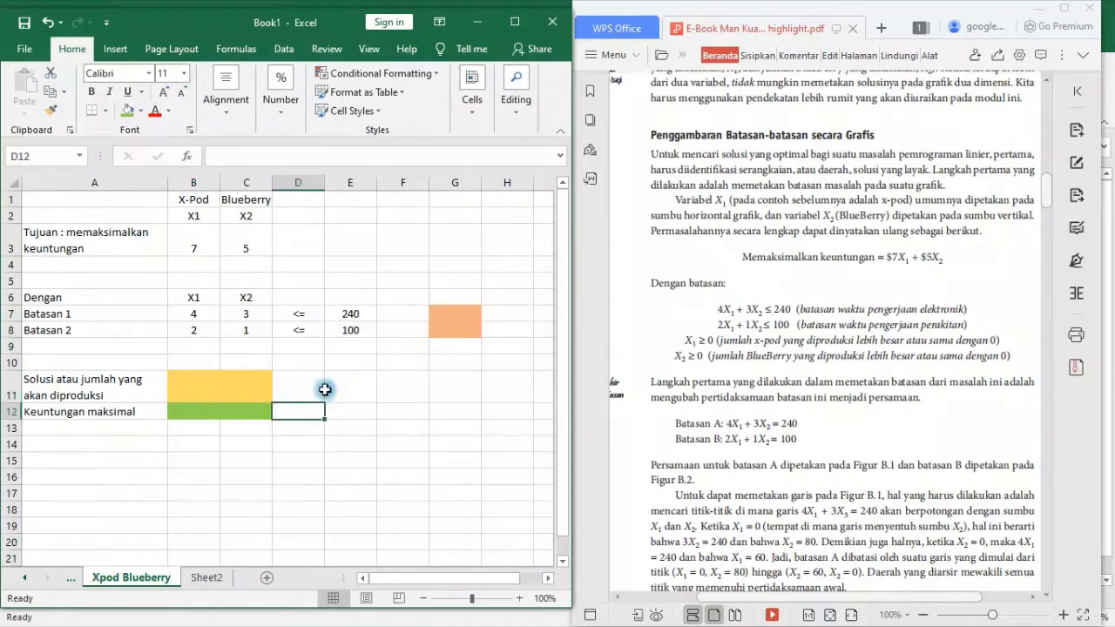
Step: Enter the note '<---- Excel akan memberi jawaban disini' in E11 and wrap its text
{"action": "left_click", "coordinate": [325, 390]}
{"action": "type", "text": "<----"}
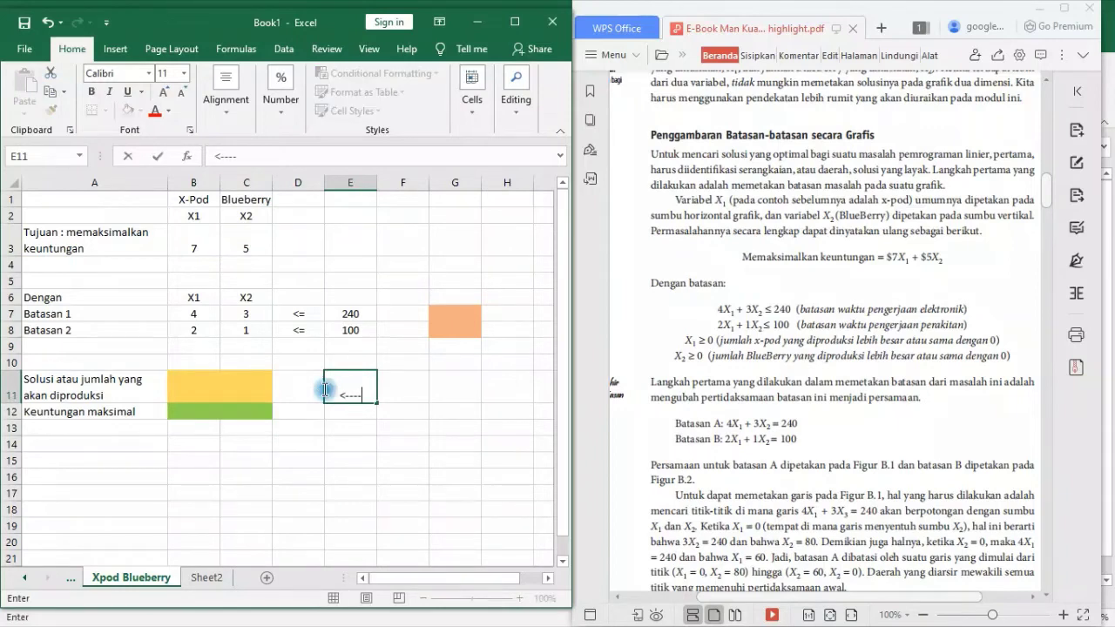
{"action": "type", "text": " Excel"}
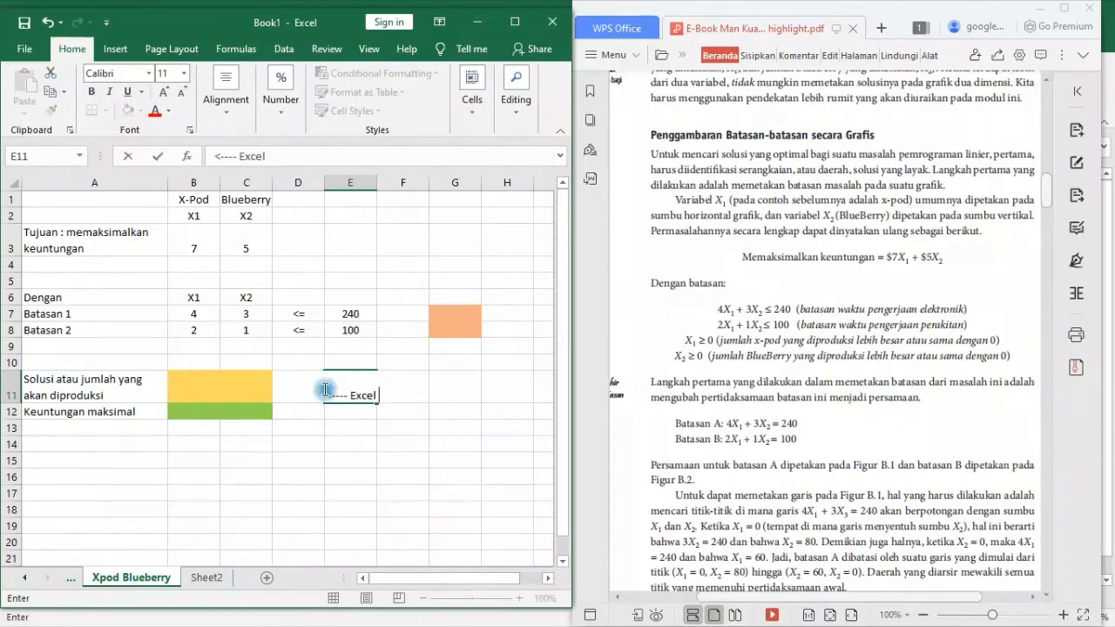
{"action": "type", "text": " akan memberi ja"}
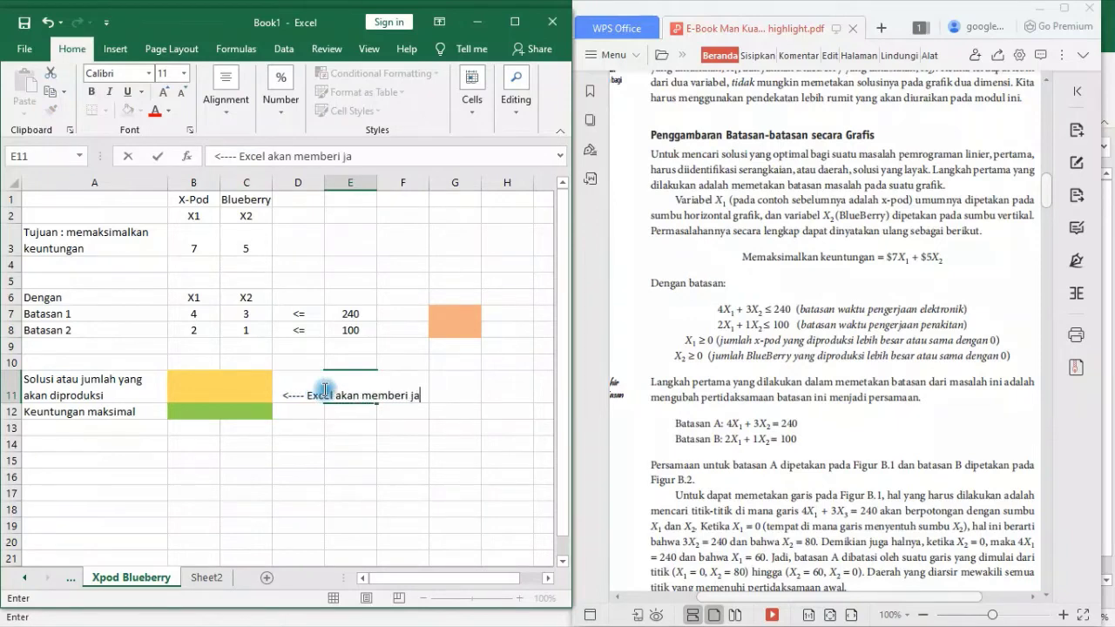
{"action": "type", "text": "waban dis"}
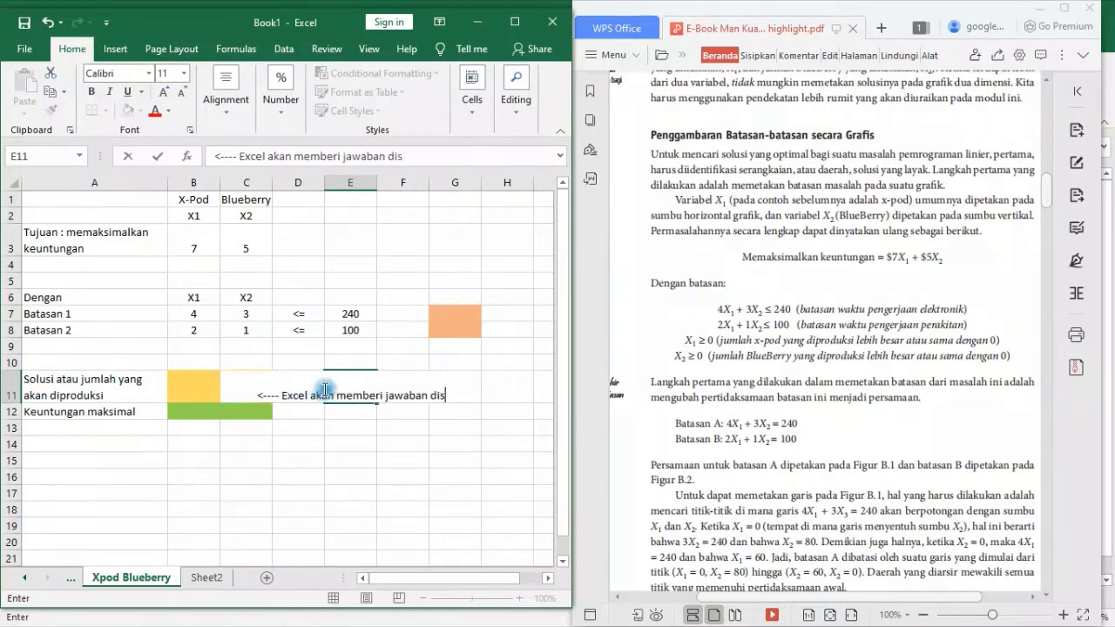
{"action": "type", "text": "ini"}
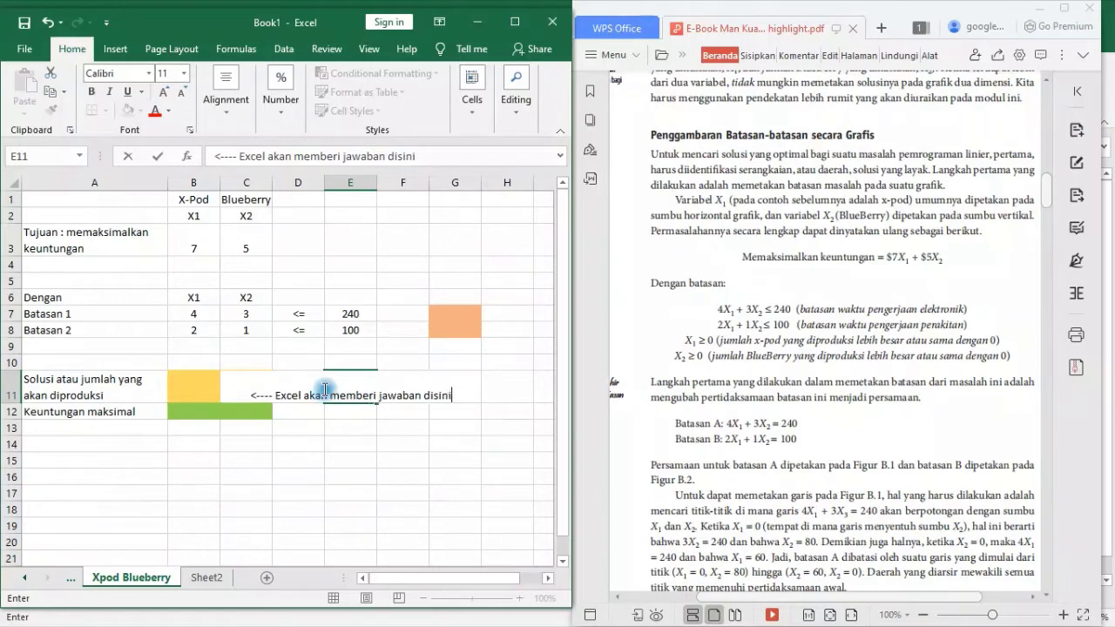
{"action": "key", "text": "Return"}
{"action": "left_click", "coordinate": [324, 389]}
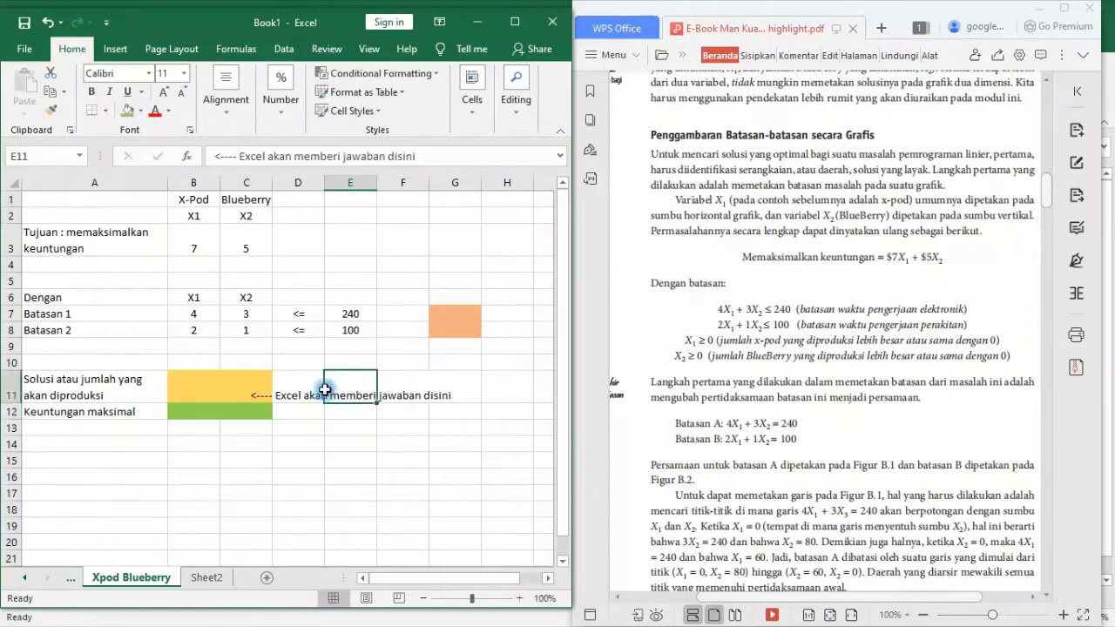
{"action": "left_click", "coordinate": [226, 87]}
{"action": "left_click", "coordinate": [350, 154]}
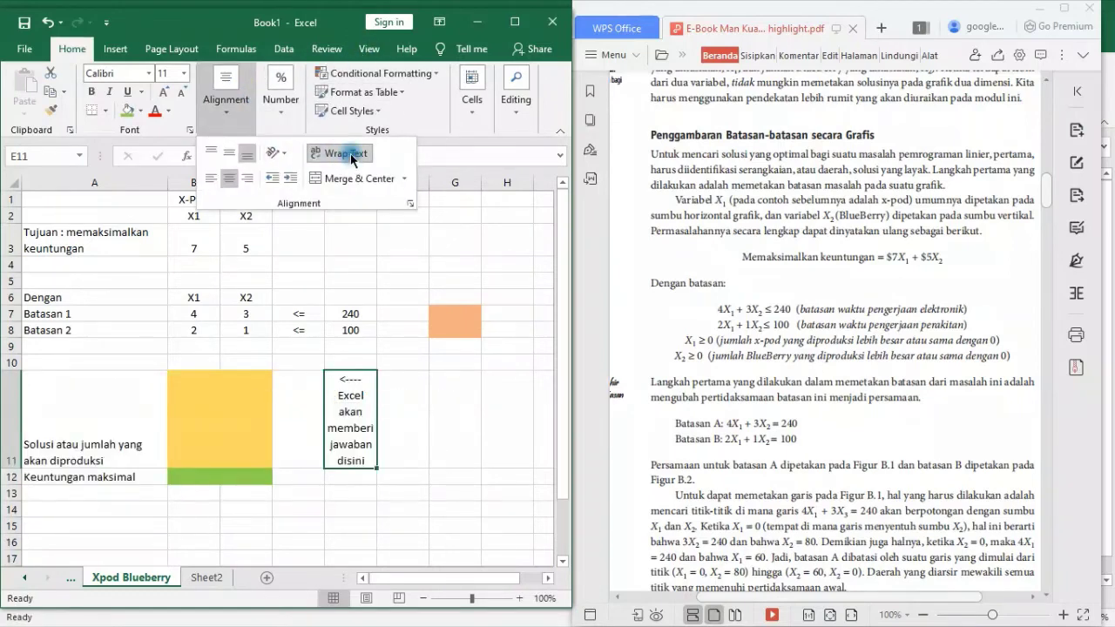
Step: Merge and centre E11:G11 and autofit row 11 to the two-line note
{"action": "left_click", "coordinate": [371, 421]}
{"action": "left_click_drag", "start_coordinate": [371, 421], "coordinate": [470, 414]}
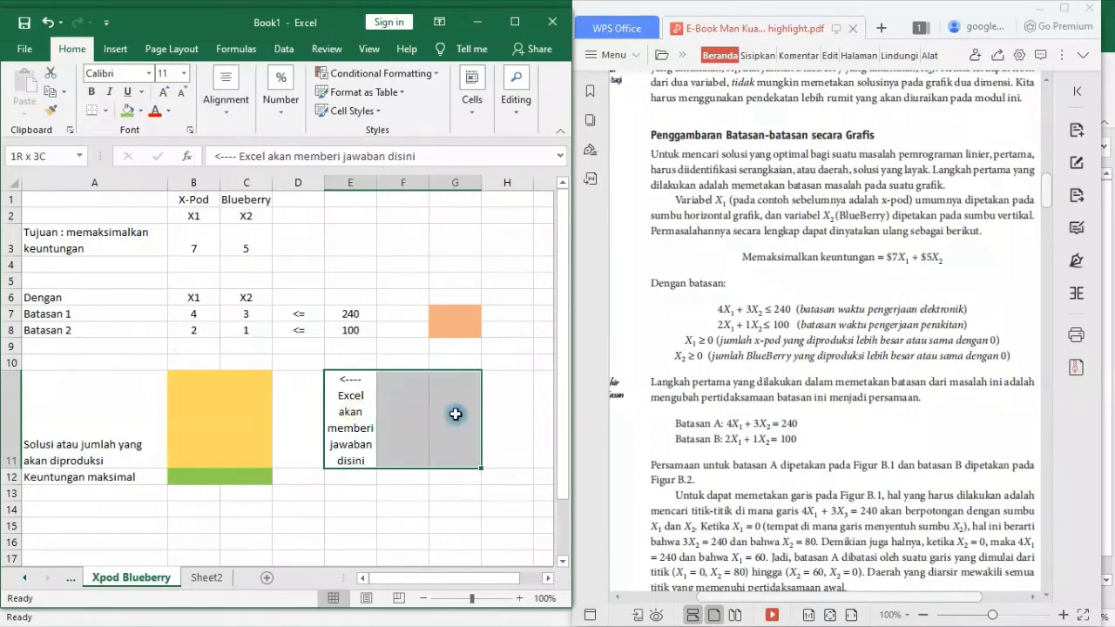
{"action": "left_click", "coordinate": [242, 110]}
{"action": "left_click", "coordinate": [356, 179]}
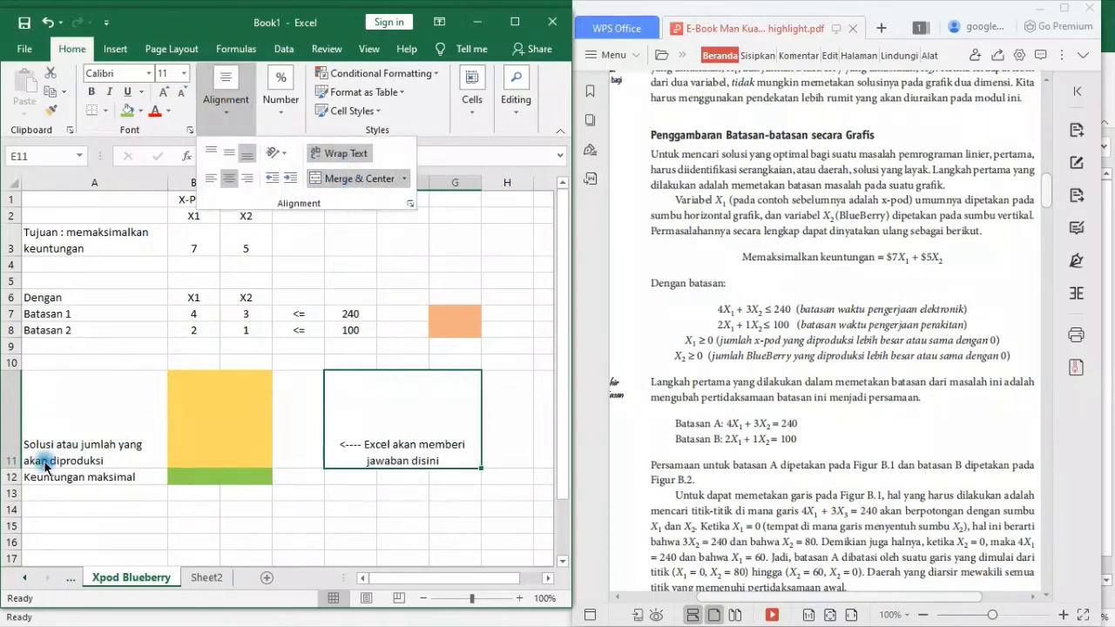
{"action": "left_click", "coordinate": [10, 468]}
{"action": "double_click", "coordinate": [10, 468]}
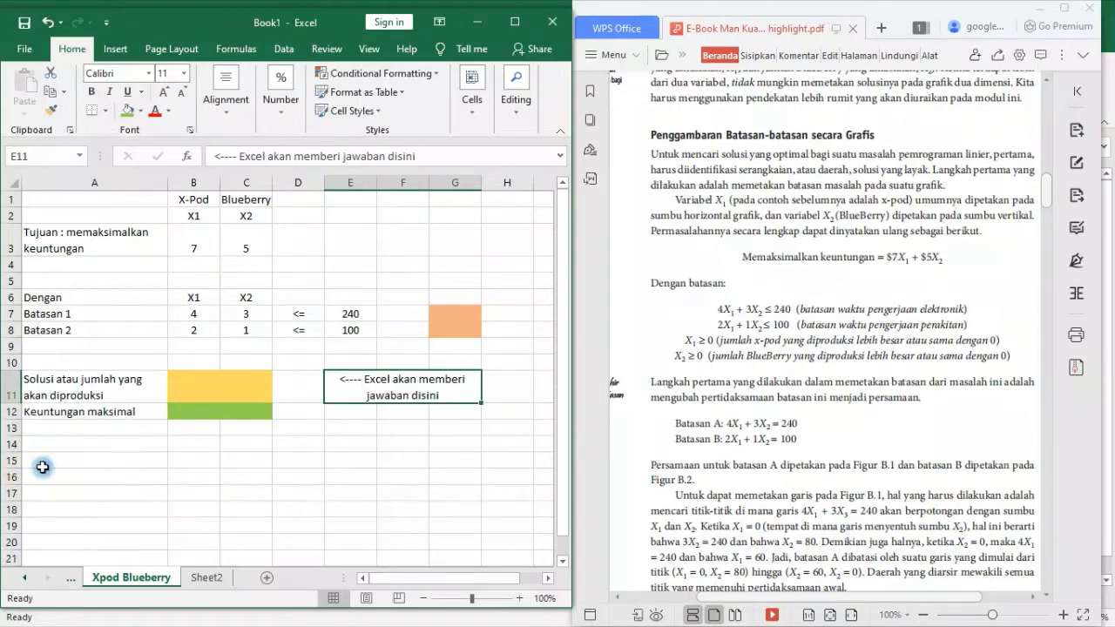
{"action": "left_click", "coordinate": [310, 476]}
{"action": "left_click", "coordinate": [346, 387]}
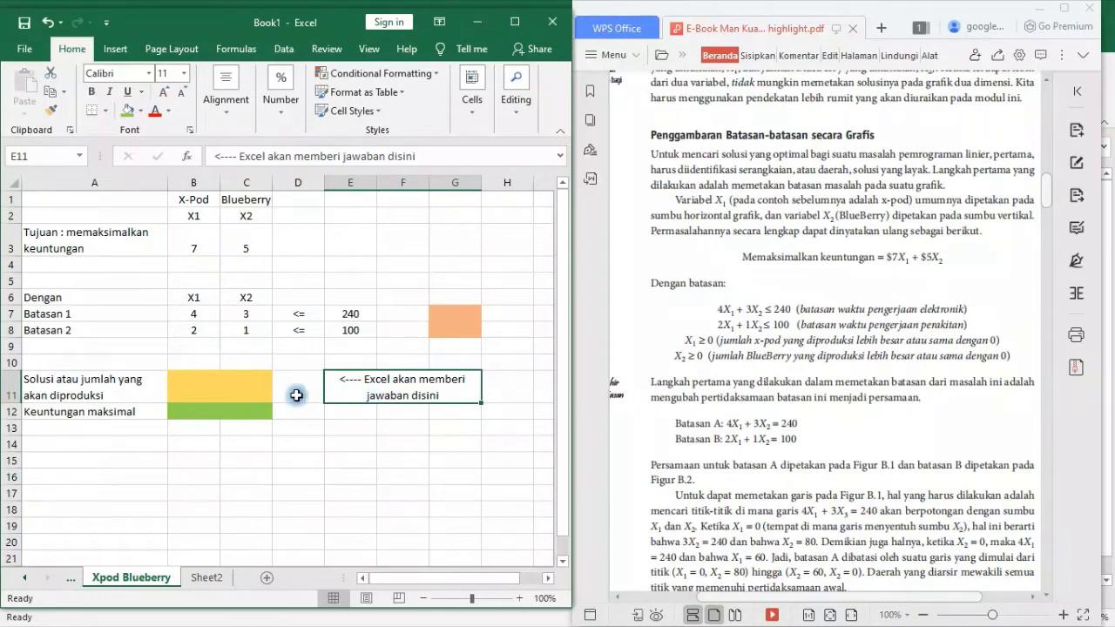
{"action": "left_click", "coordinate": [213, 392]}
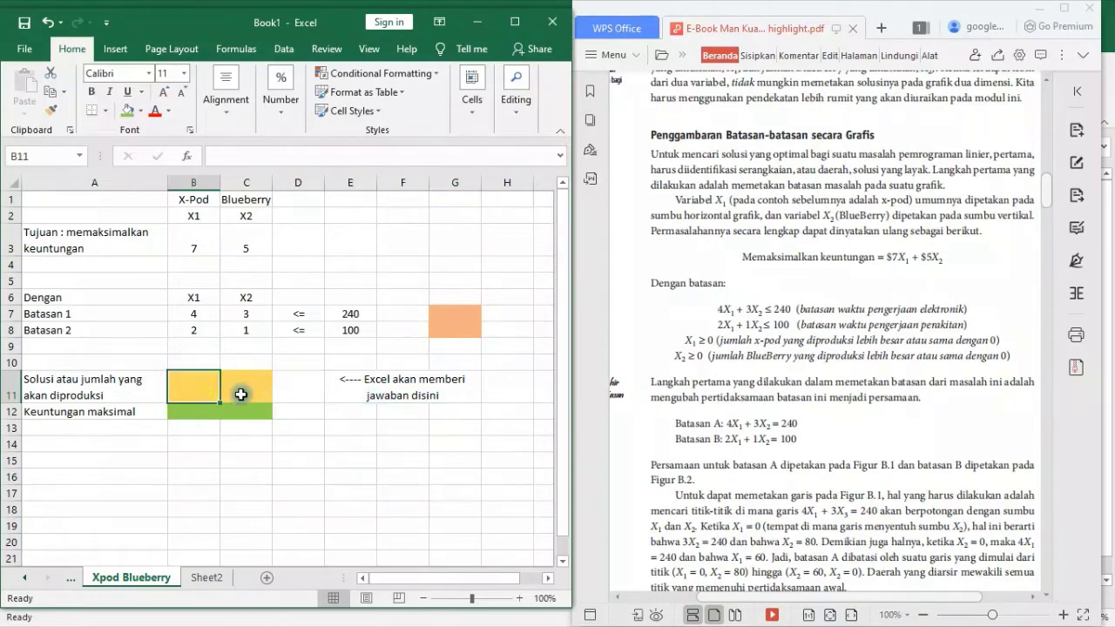
{"action": "left_click_drag", "start_coordinate": [214, 392], "coordinate": [237, 390]}
{"action": "left_click", "coordinate": [215, 410]}
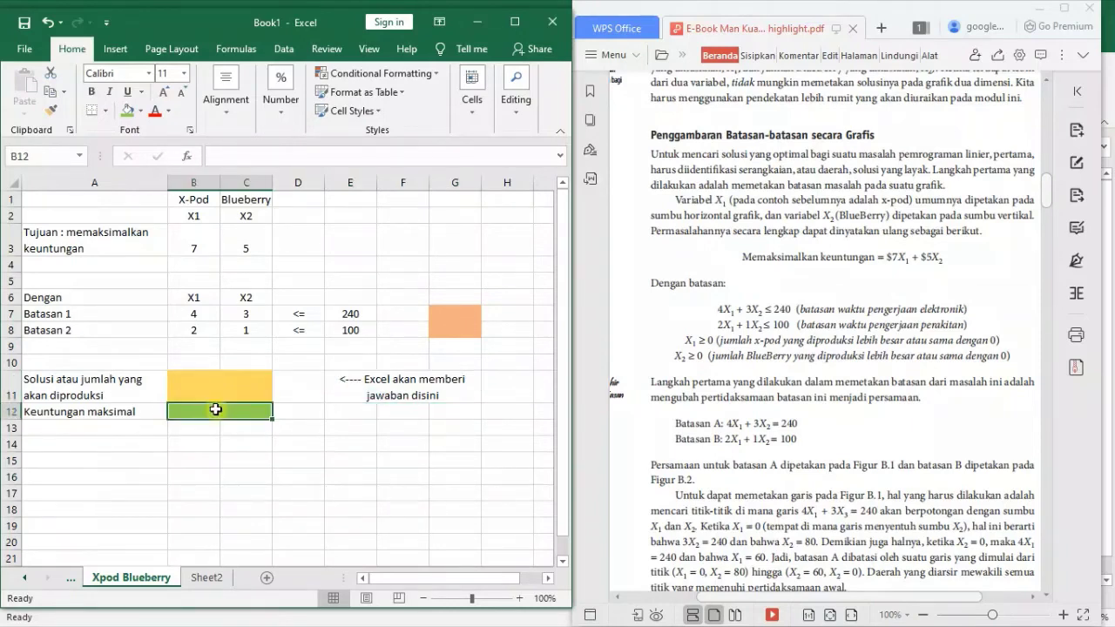
{"action": "left_click", "coordinate": [225, 414]}
{"action": "left_click", "coordinate": [466, 316]}
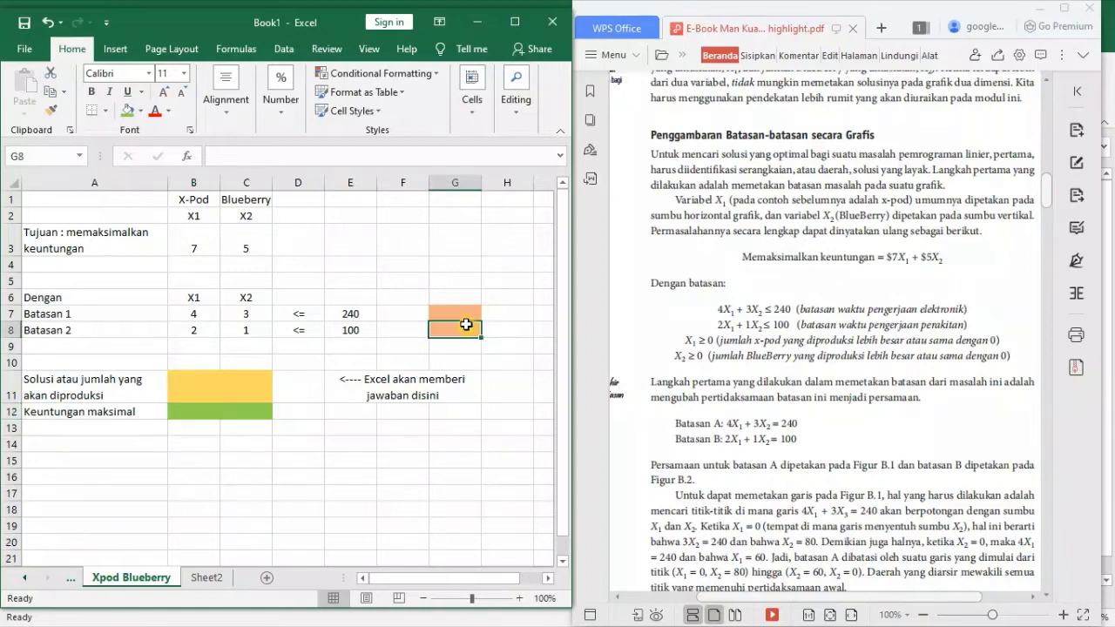
{"action": "left_click", "coordinate": [469, 337]}
{"action": "left_click", "coordinate": [567, 340]}
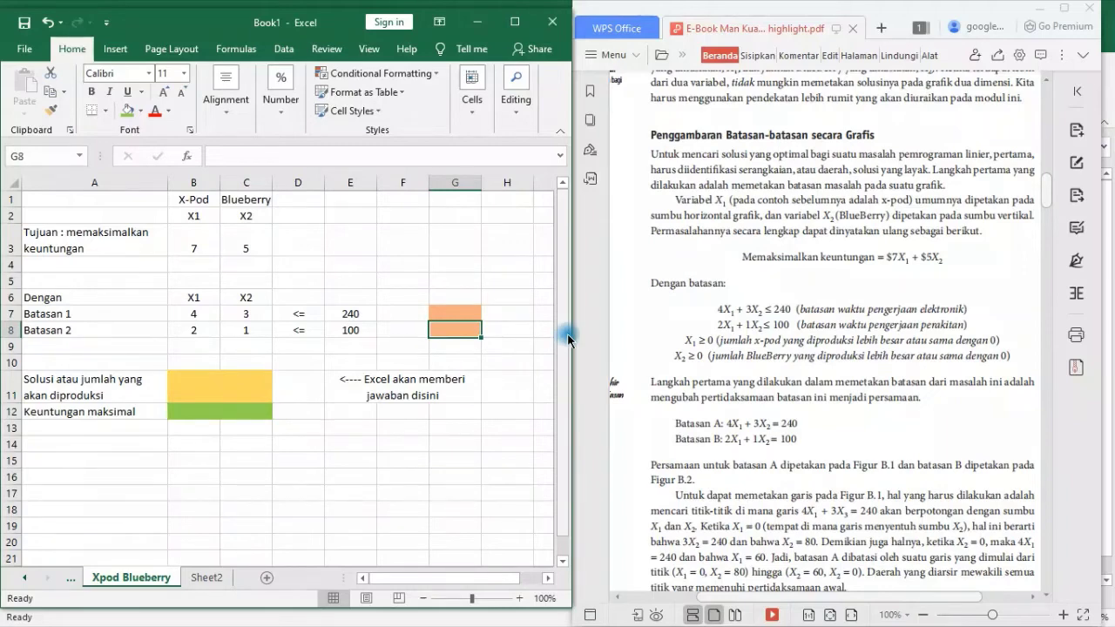
{"action": "left_click", "coordinate": [471, 263]}
{"action": "left_click", "coordinate": [464, 310]}
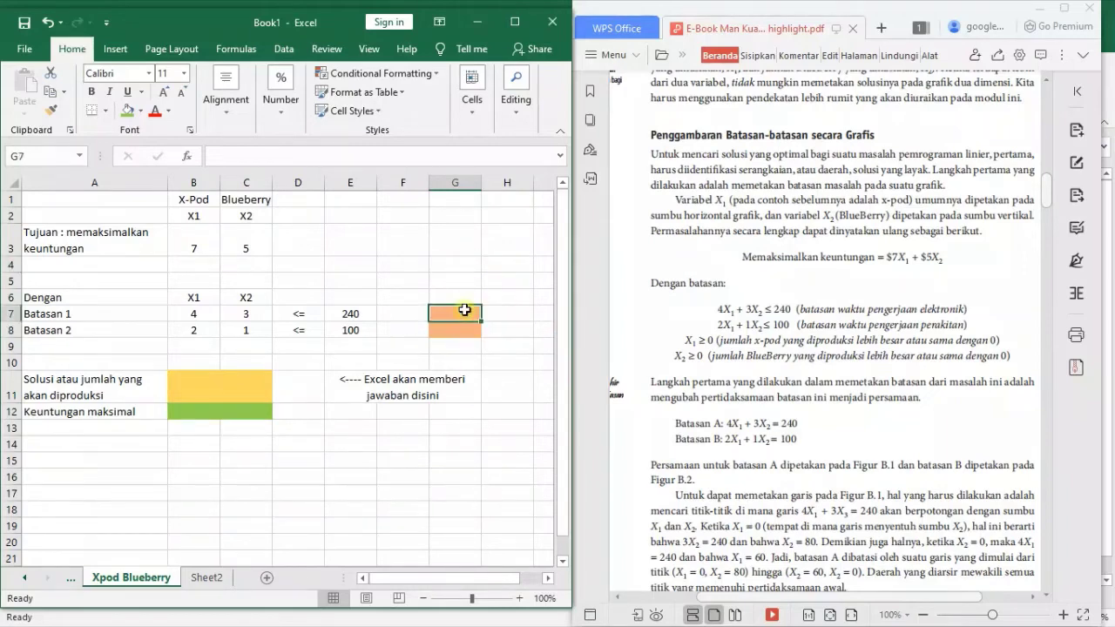
{"action": "left_click", "coordinate": [465, 310]}
Step: Begin the G7 formula with the bracketed X-Pod term (B7*B11
{"action": "type", "text": "="}
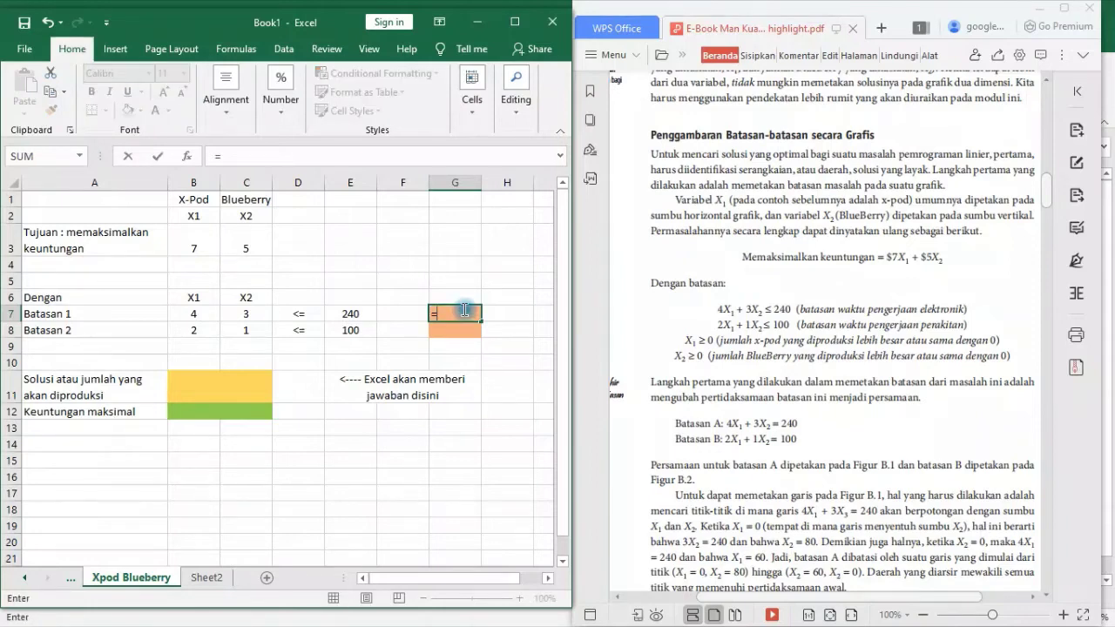
{"action": "left_click", "coordinate": [194, 314]}
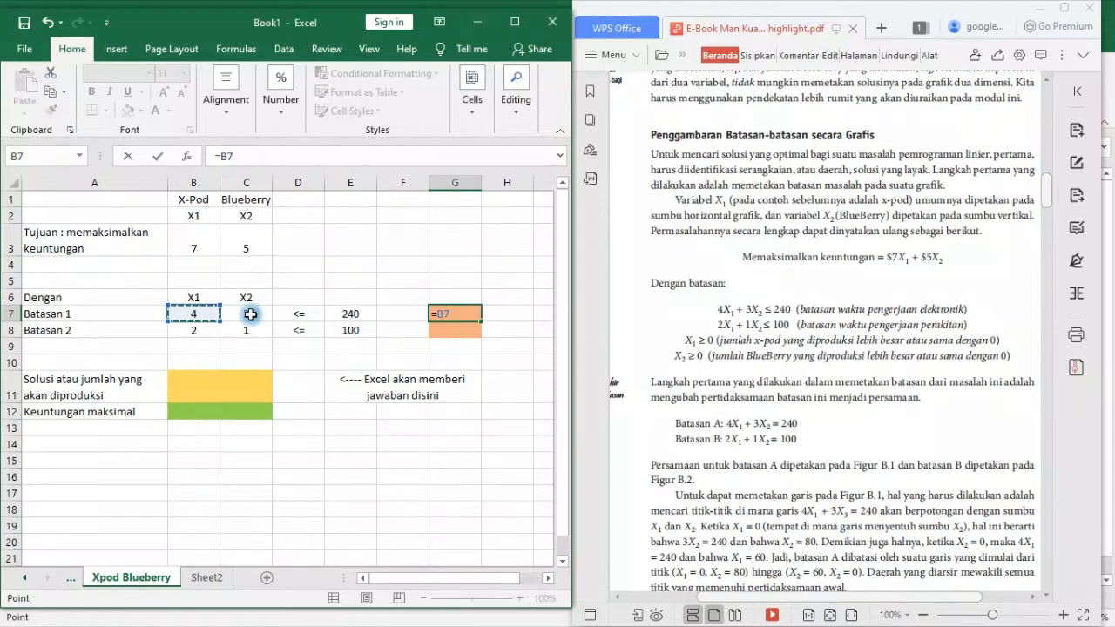
{"action": "type", "text": "*"}
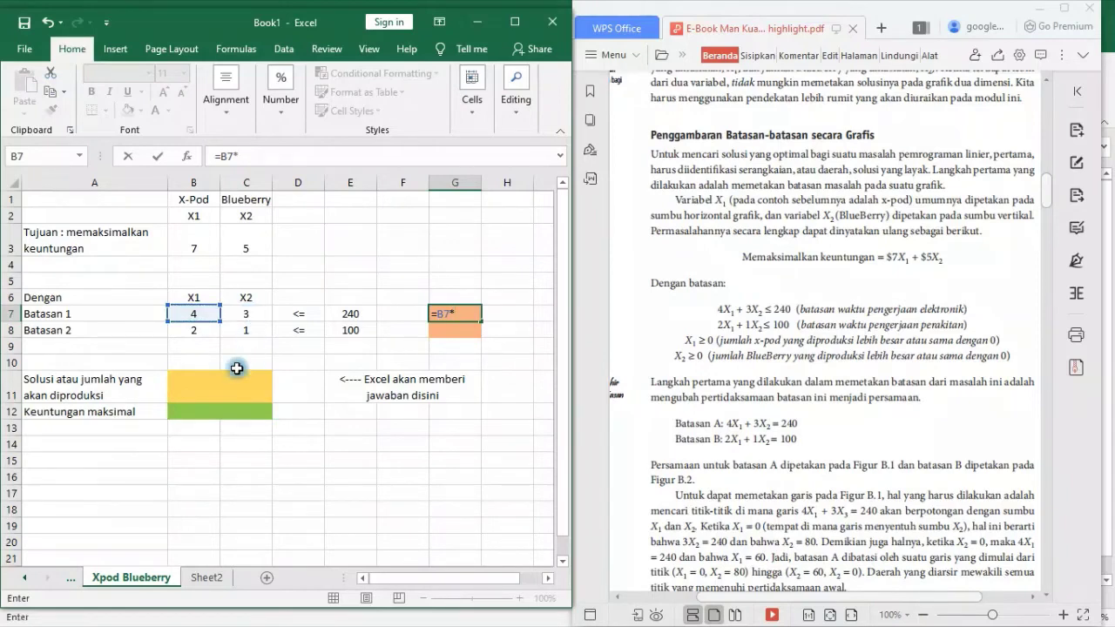
{"action": "left_click", "coordinate": [185, 388]}
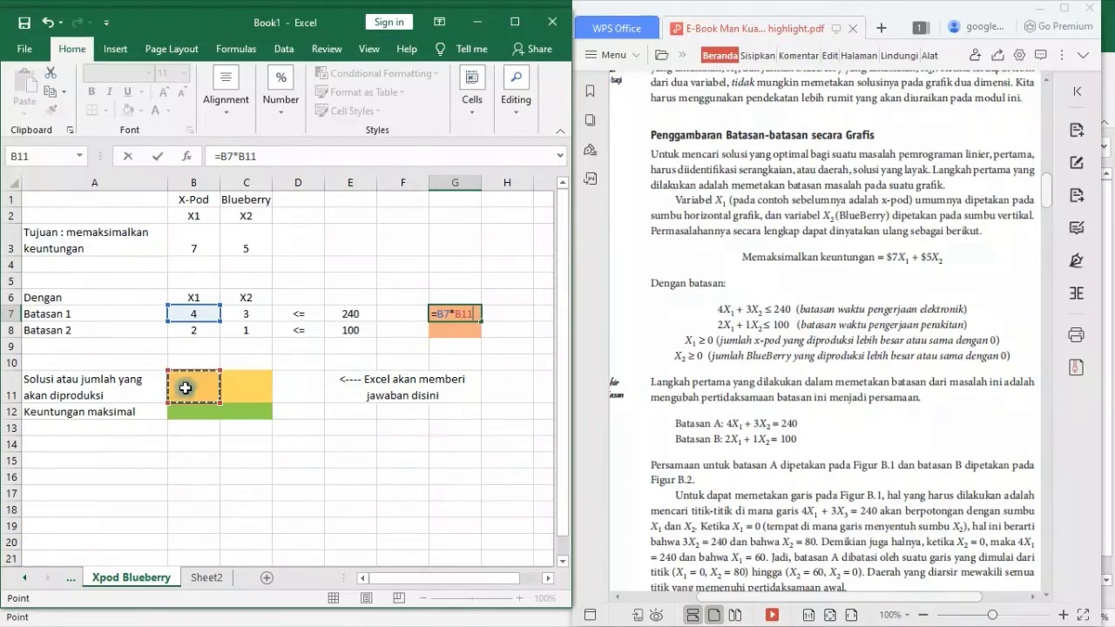
{"action": "left_click", "coordinate": [264, 157]}
{"action": "type", "text": ")"}
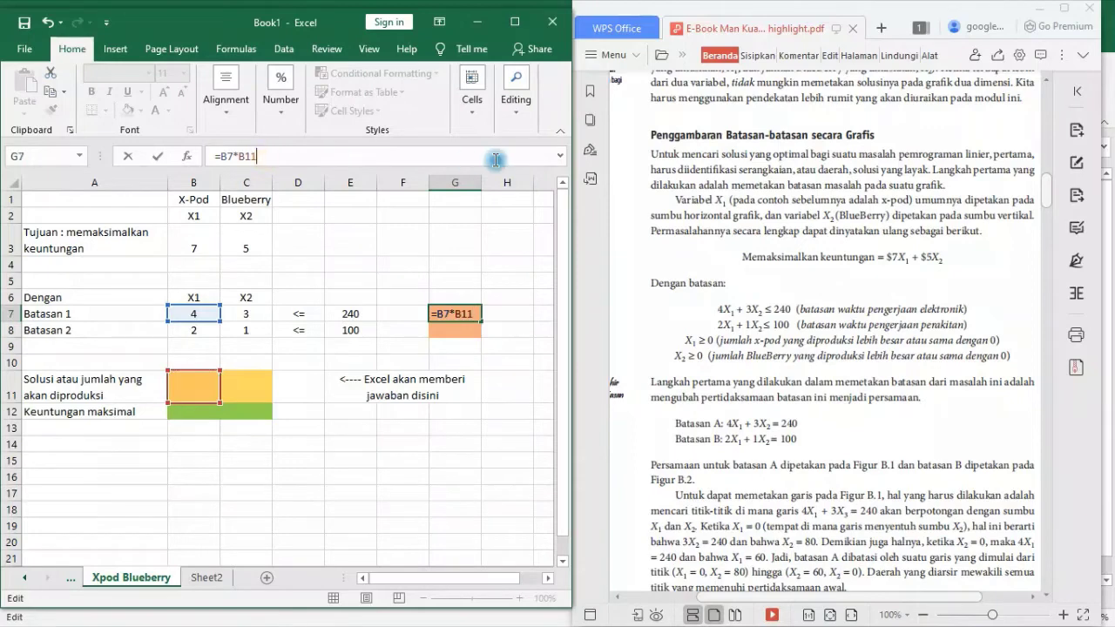
{"action": "left_click", "coordinate": [221, 156]}
{"action": "type", "text": "("}
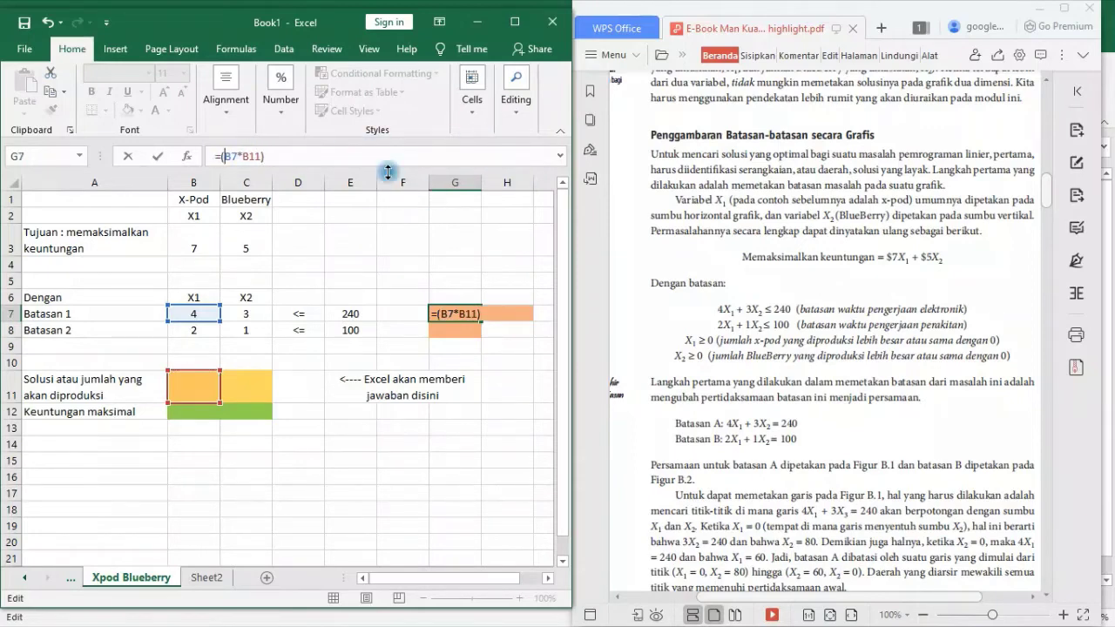
{"action": "left_click", "coordinate": [321, 155]}
{"action": "type", "text": "+("}
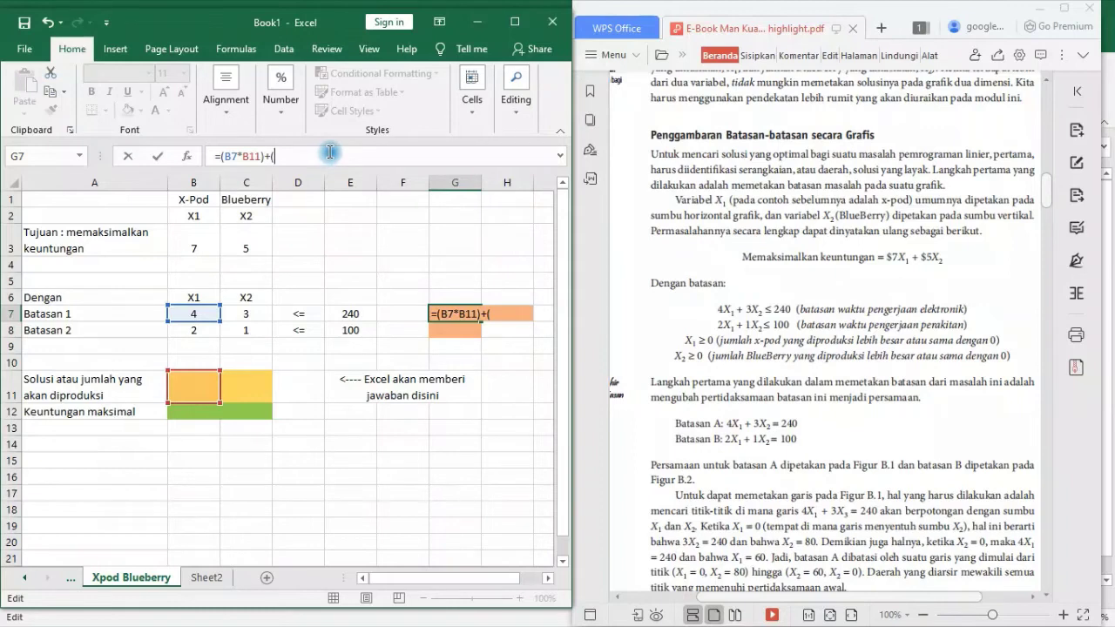
Step: Add the Blueberry term (C7*C11) and commit =(B7*B11)+(C7*C11) in G7
{"action": "left_click", "coordinate": [246, 314]}
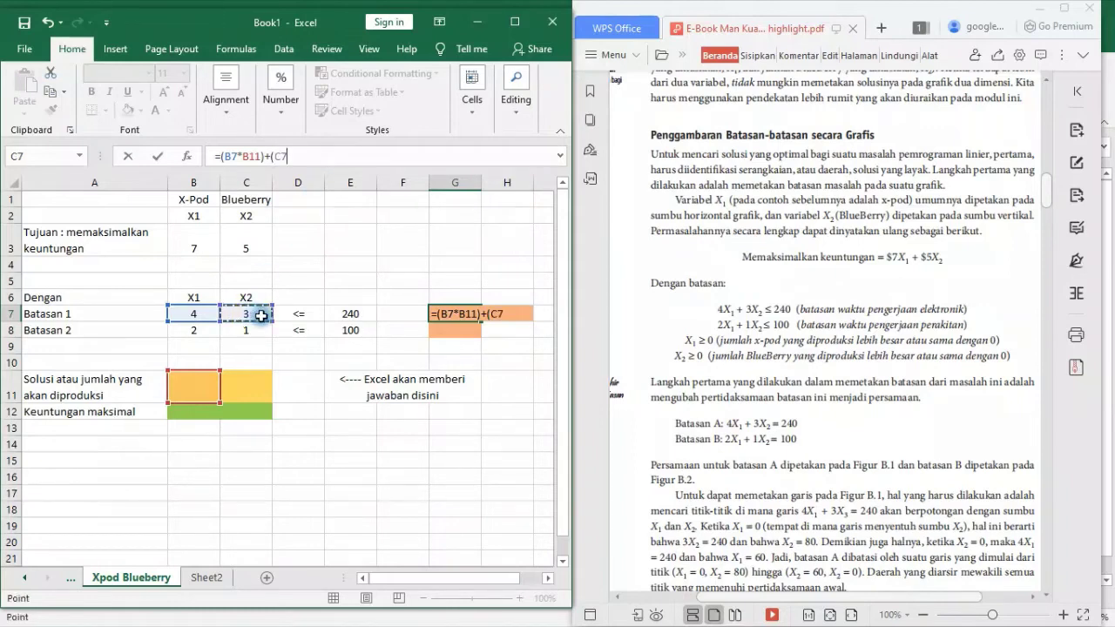
{"action": "type", "text": "*"}
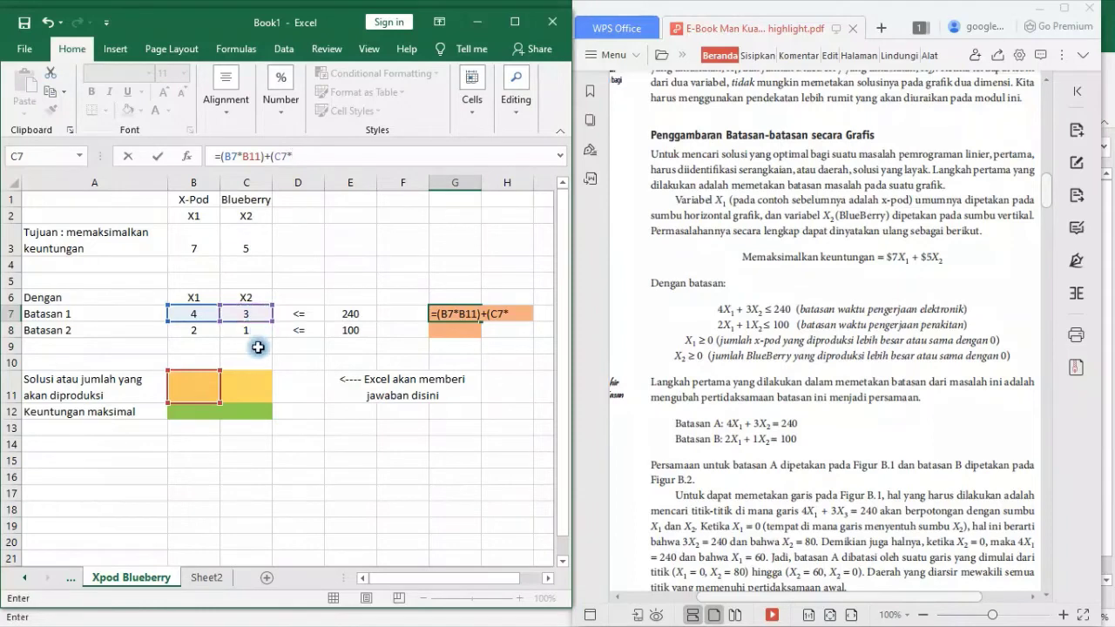
{"action": "left_click", "coordinate": [250, 387]}
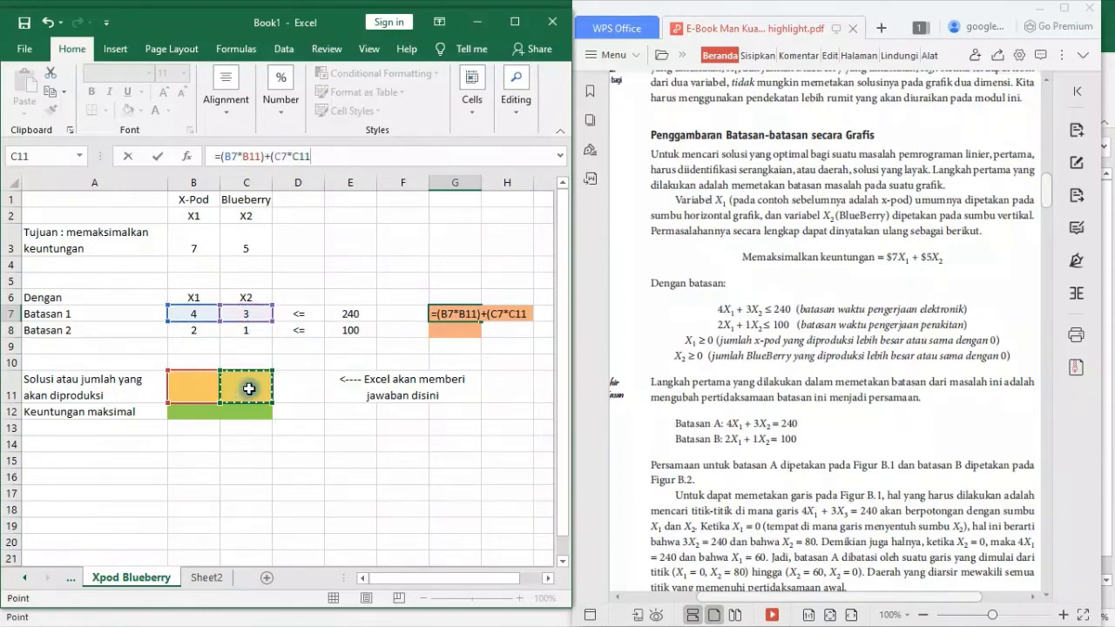
{"action": "type", "text": ")"}
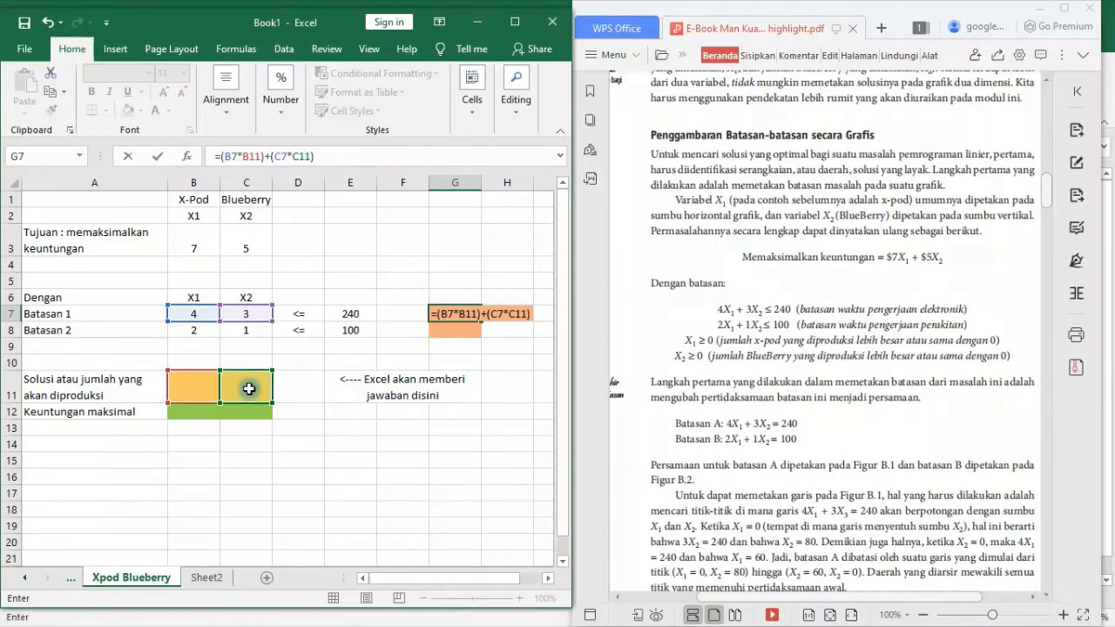
{"action": "key", "text": "Return"}
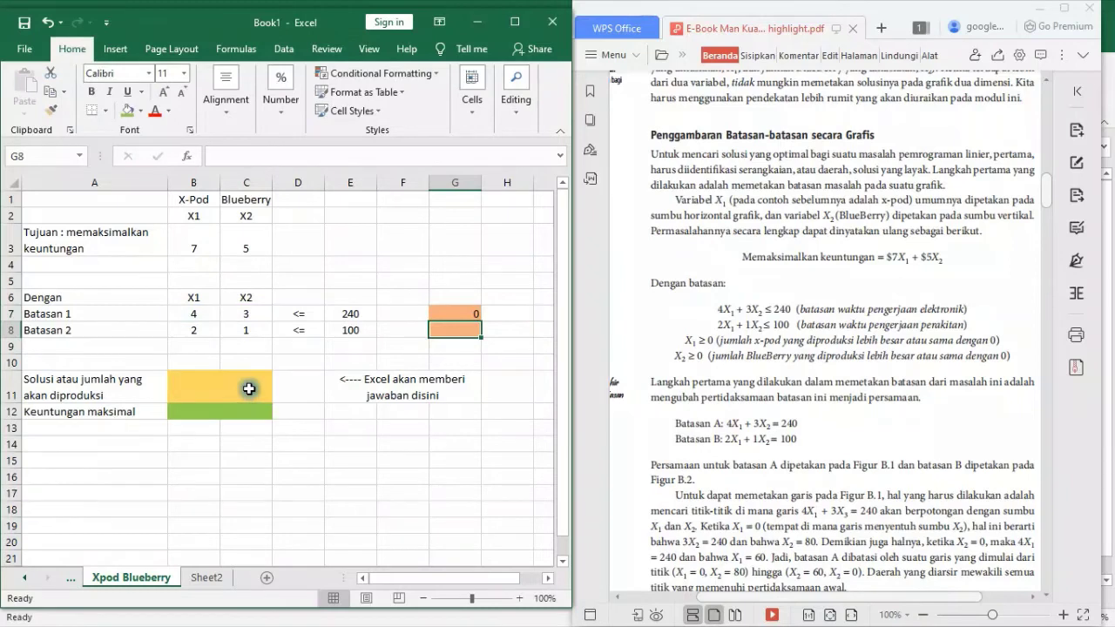
Step: Check the G7 formula against the empty solution cells B11 and C11
{"action": "left_click", "coordinate": [456, 312]}
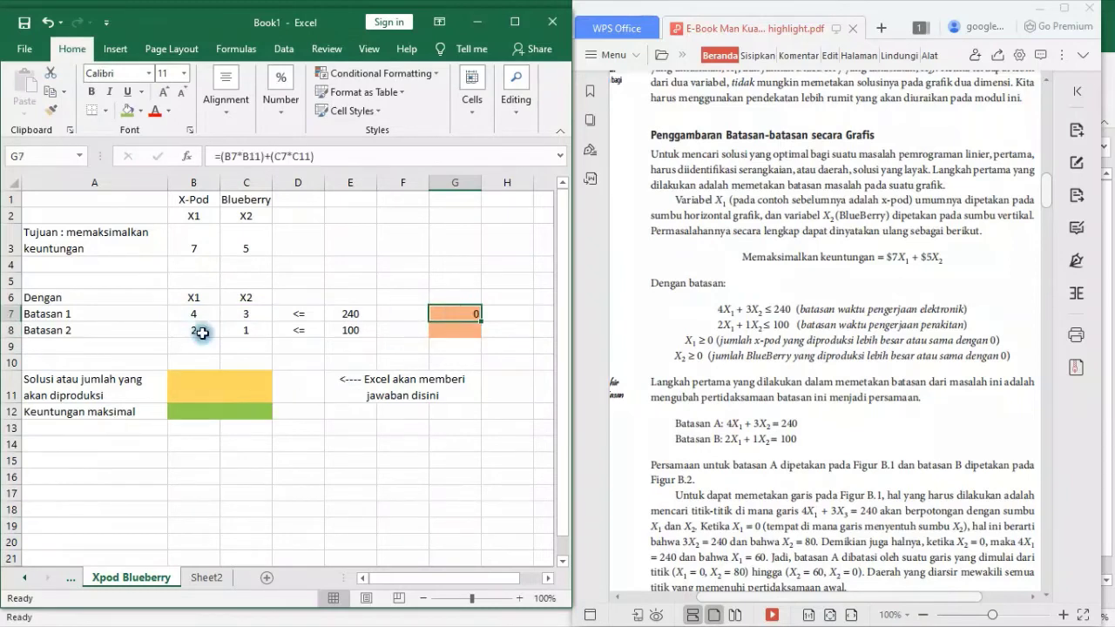
{"action": "left_click", "coordinate": [191, 383]}
{"action": "left_click", "coordinate": [228, 385]}
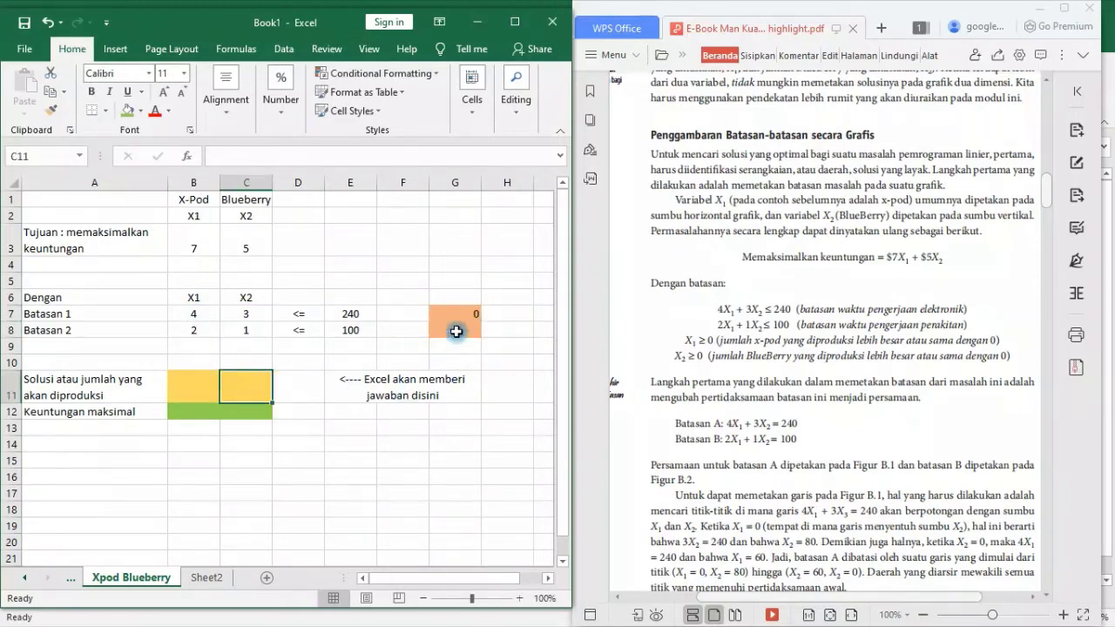
Step: Enter the Batasan 2 formula =B8*B11+C8*C11 in G8
{"action": "left_click", "coordinate": [455, 330]}
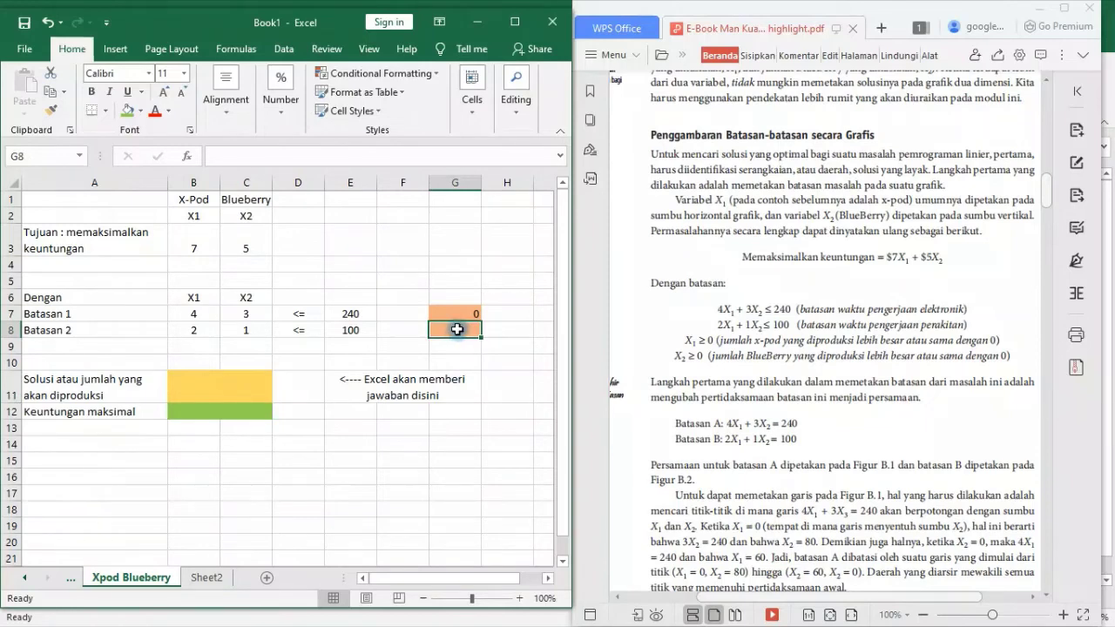
{"action": "type", "text": "="}
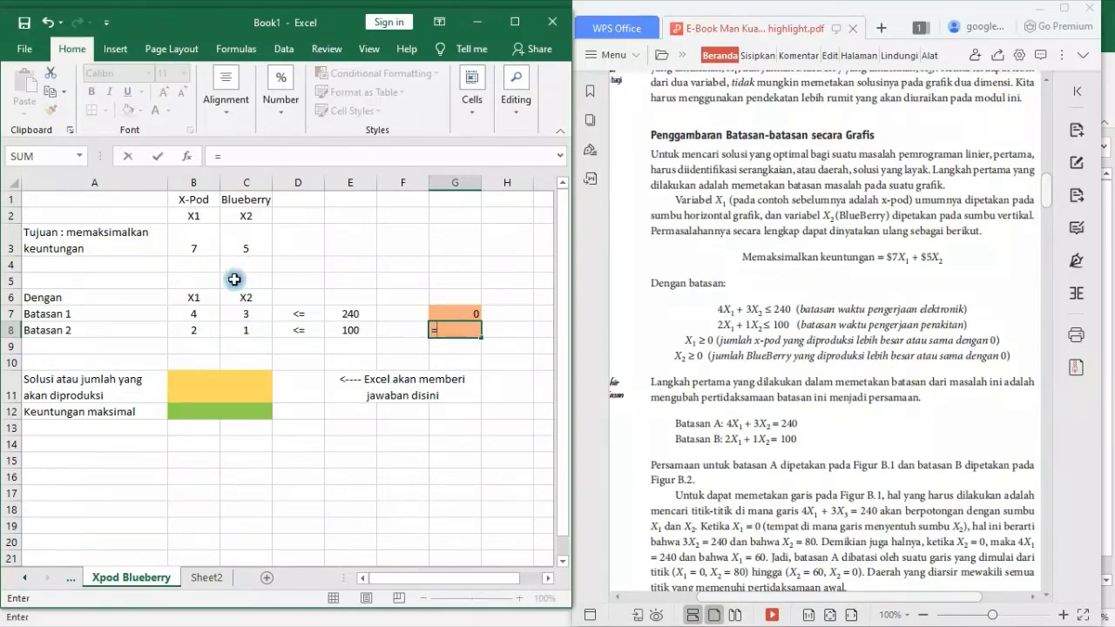
{"action": "left_click", "coordinate": [190, 327]}
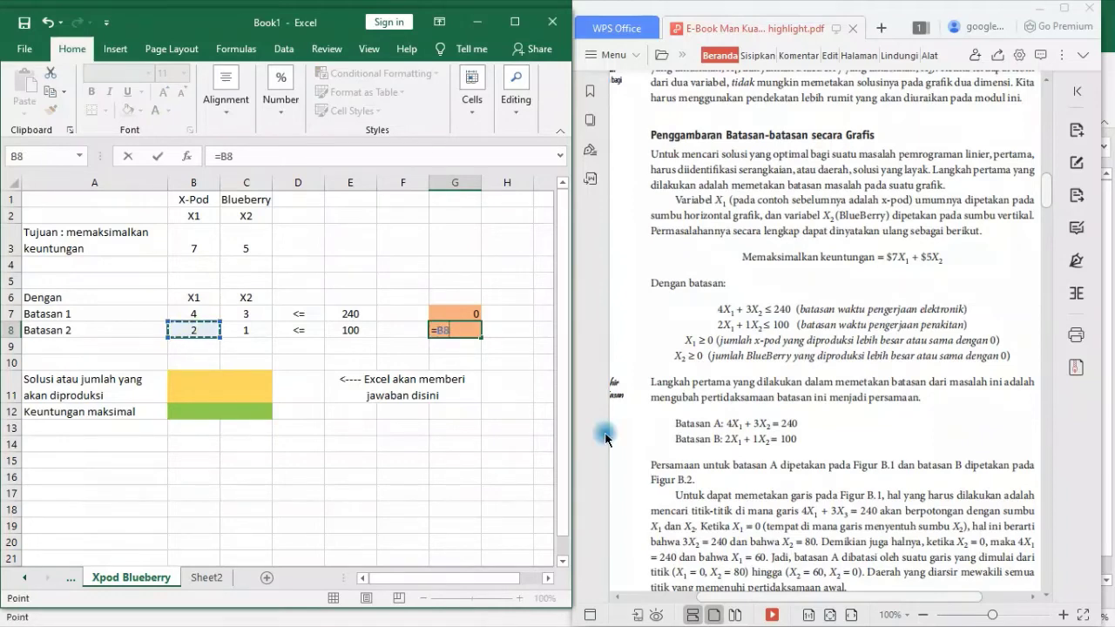
{"action": "type", "text": "*"}
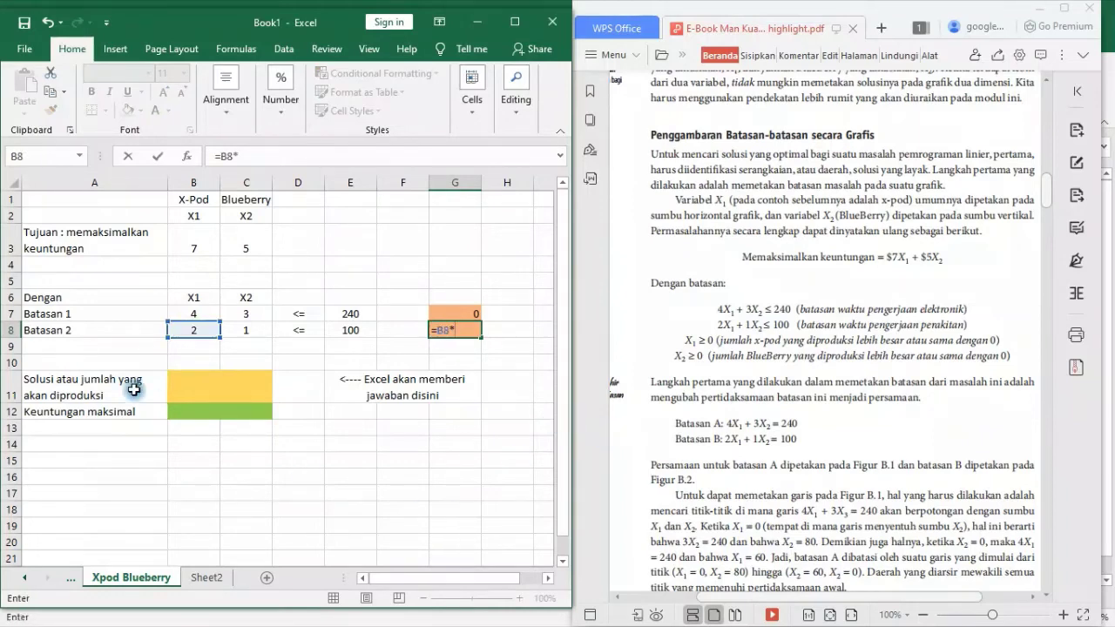
{"action": "left_click", "coordinate": [185, 386]}
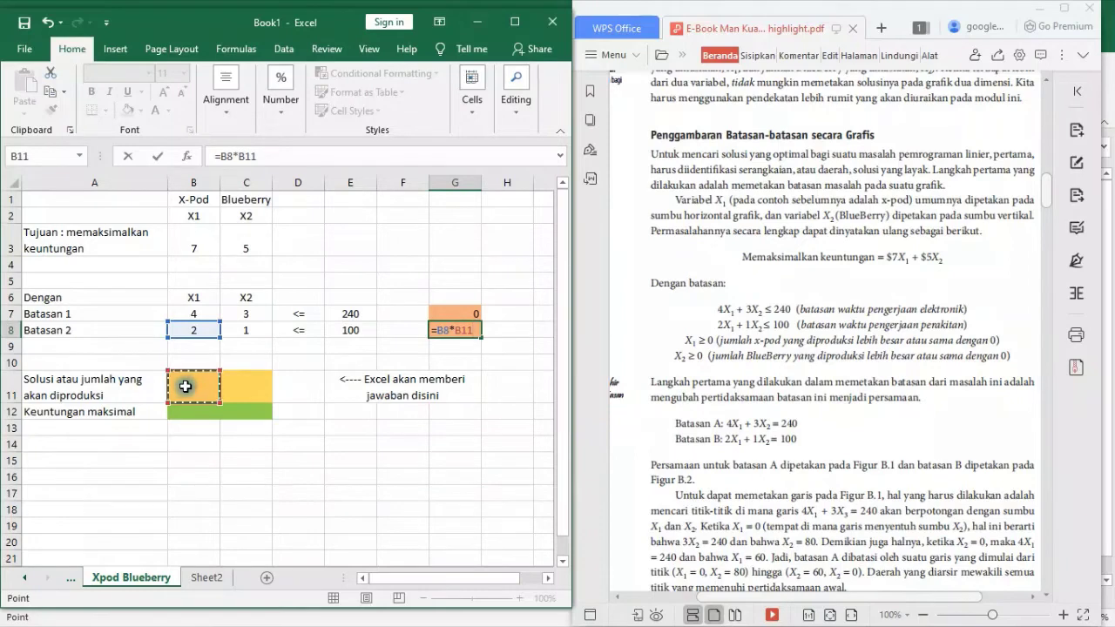
{"action": "type", "text": "+"}
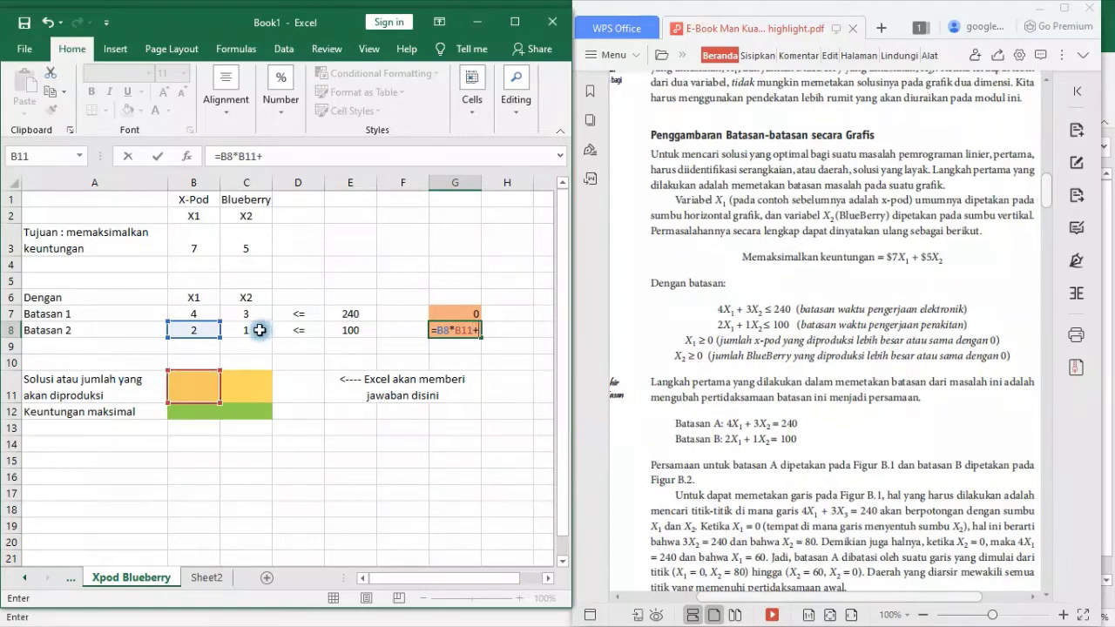
{"action": "left_click", "coordinate": [252, 329]}
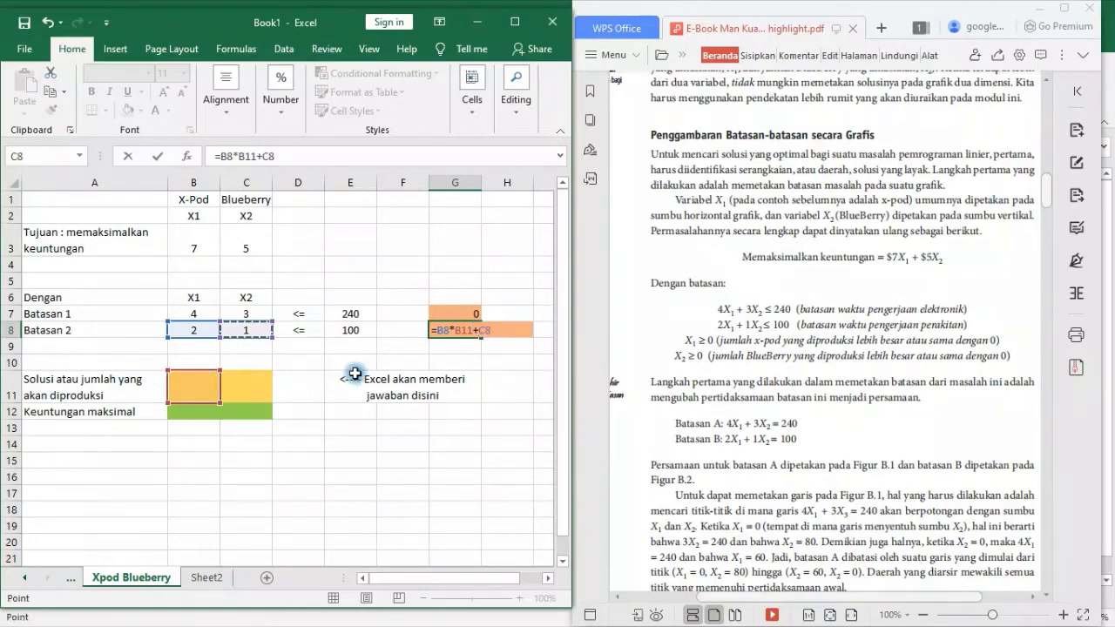
{"action": "type", "text": "*"}
{"action": "left_click", "coordinate": [241, 386]}
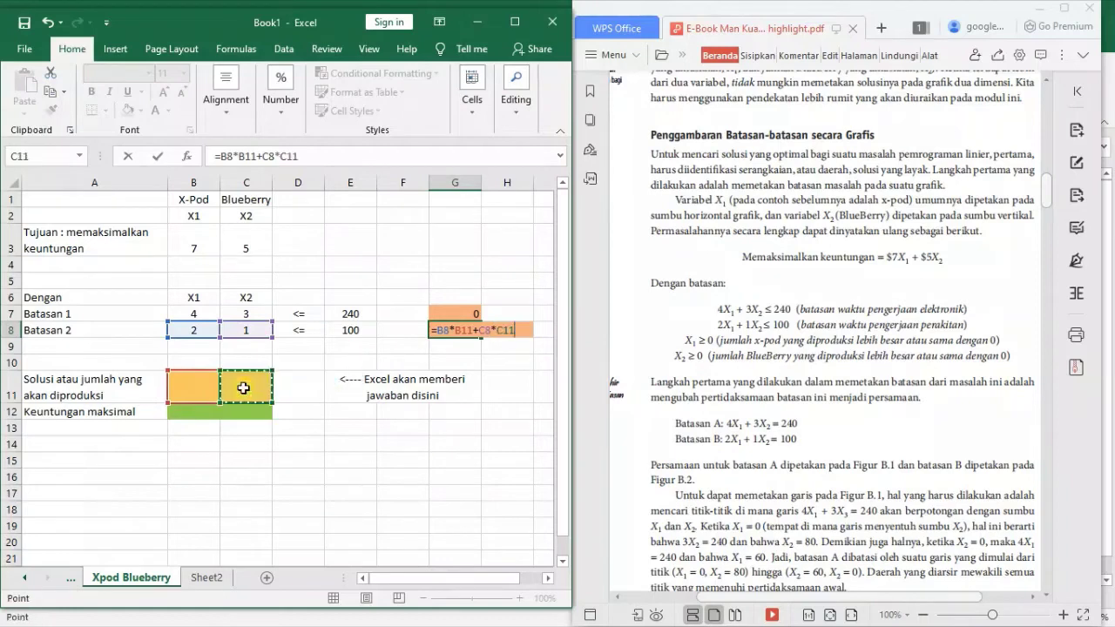
{"action": "key", "text": "Return"}
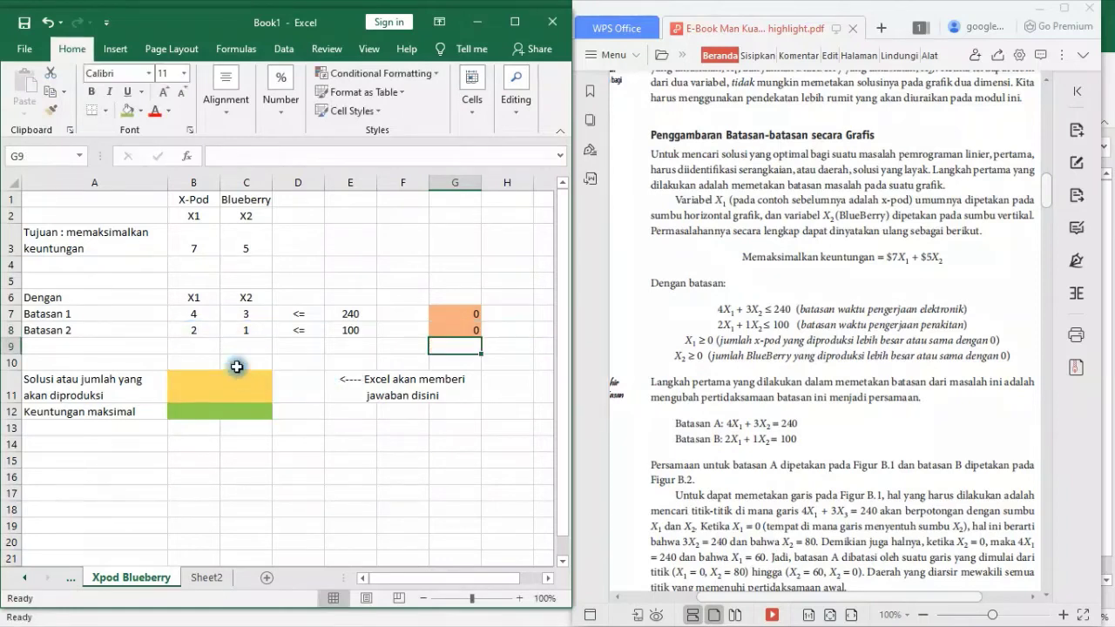
Step: Review the G7 and G8 constraint formulas and the B11 solution cell
{"action": "left_click", "coordinate": [470, 315]}
{"action": "left_click", "coordinate": [475, 331]}
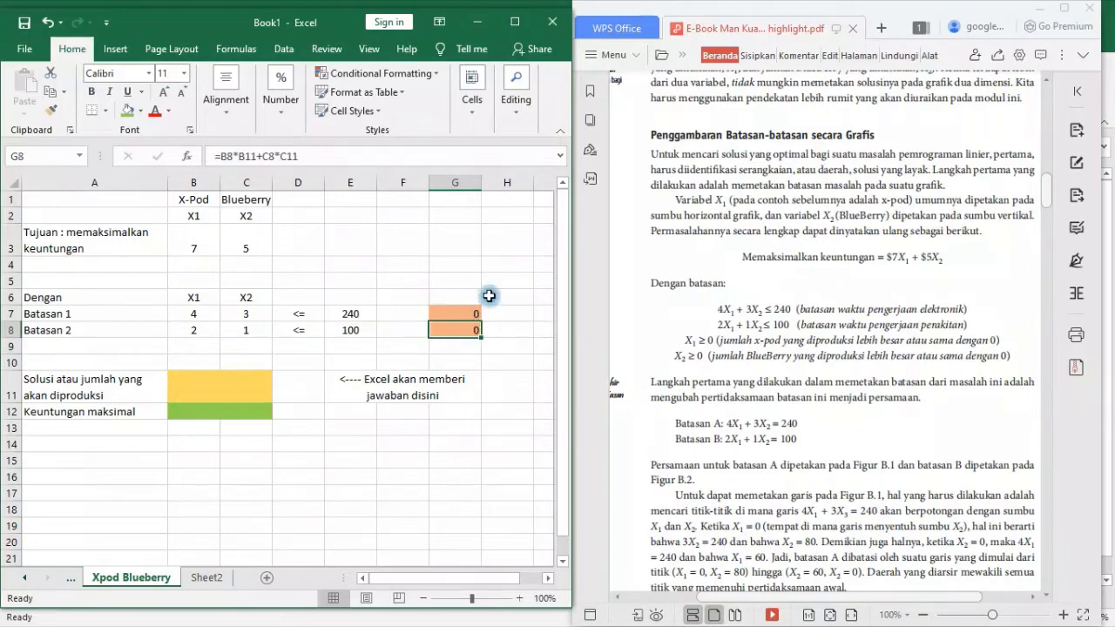
{"action": "left_click", "coordinate": [183, 385]}
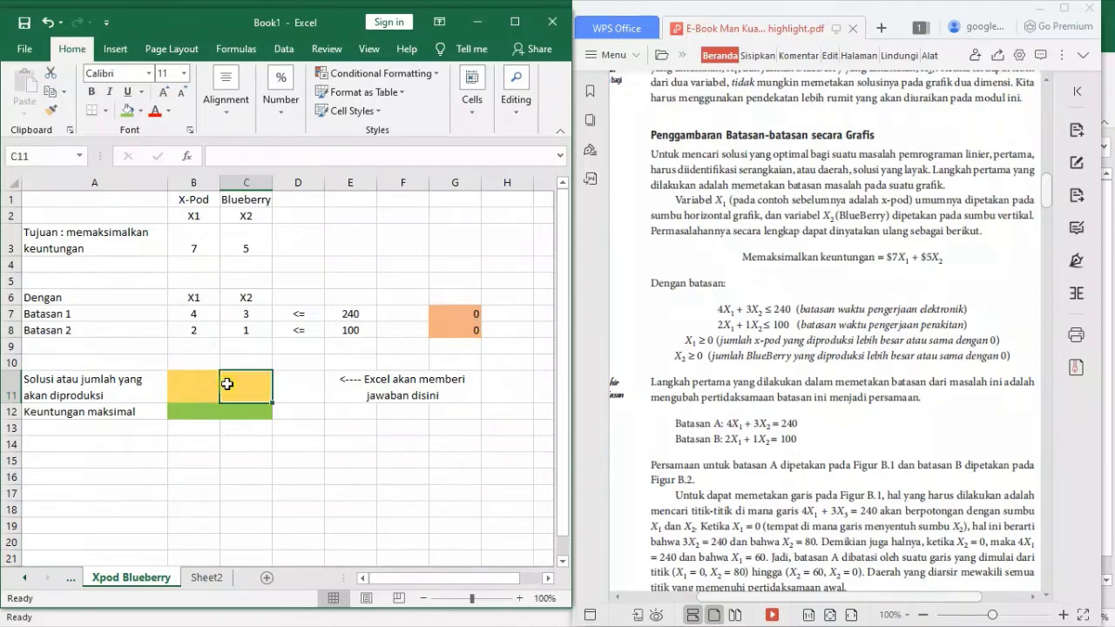
{"action": "left_click_drag", "start_coordinate": [183, 385], "coordinate": [231, 382]}
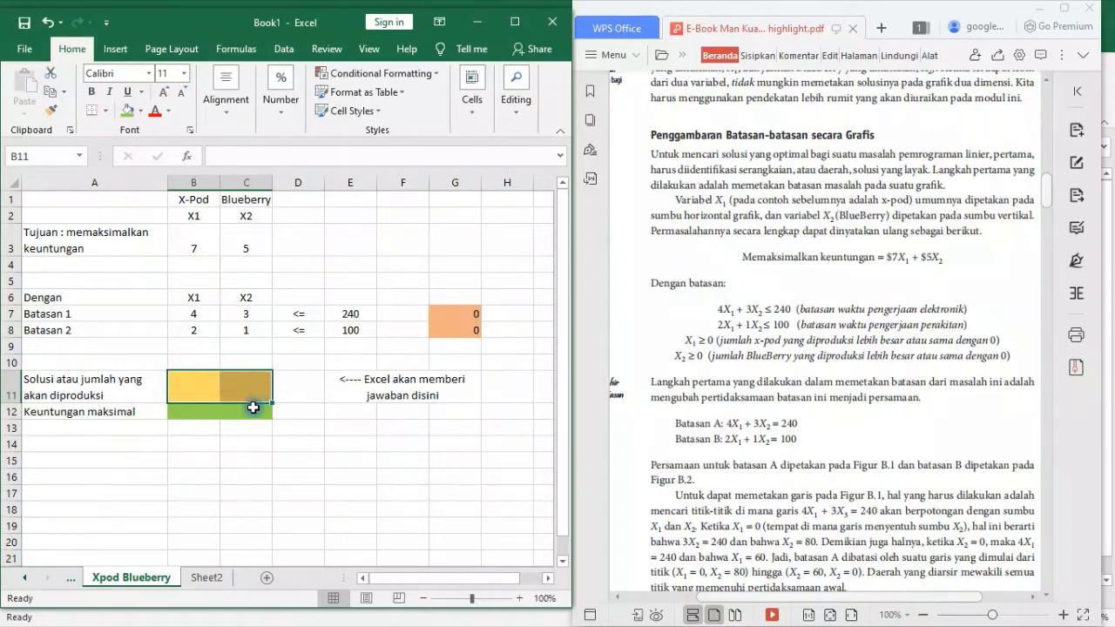
{"action": "left_click", "coordinate": [211, 412]}
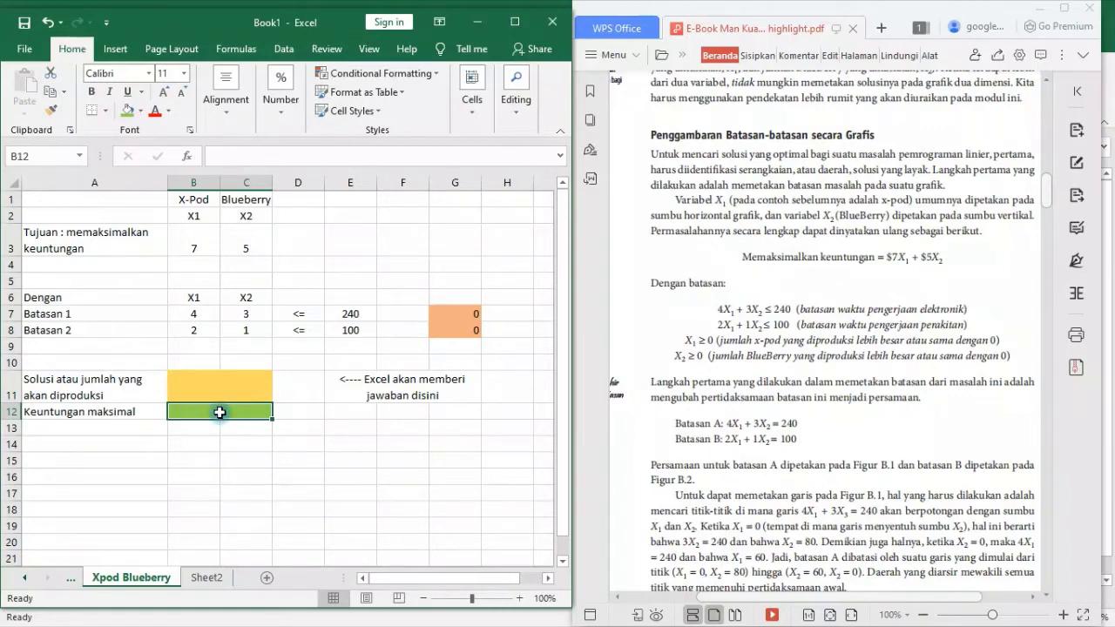
Step: Build the B12 profit formula from B3*B11 plus C3*C11
{"action": "left_click", "coordinate": [226, 156]}
{"action": "type", "text": "="}
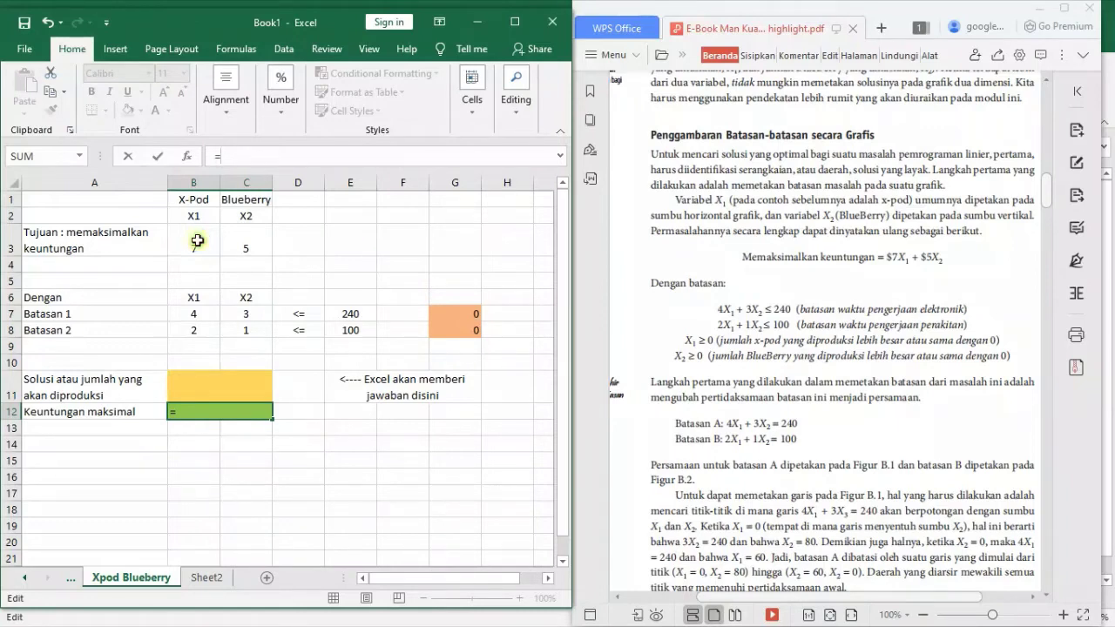
{"action": "left_click", "coordinate": [198, 241]}
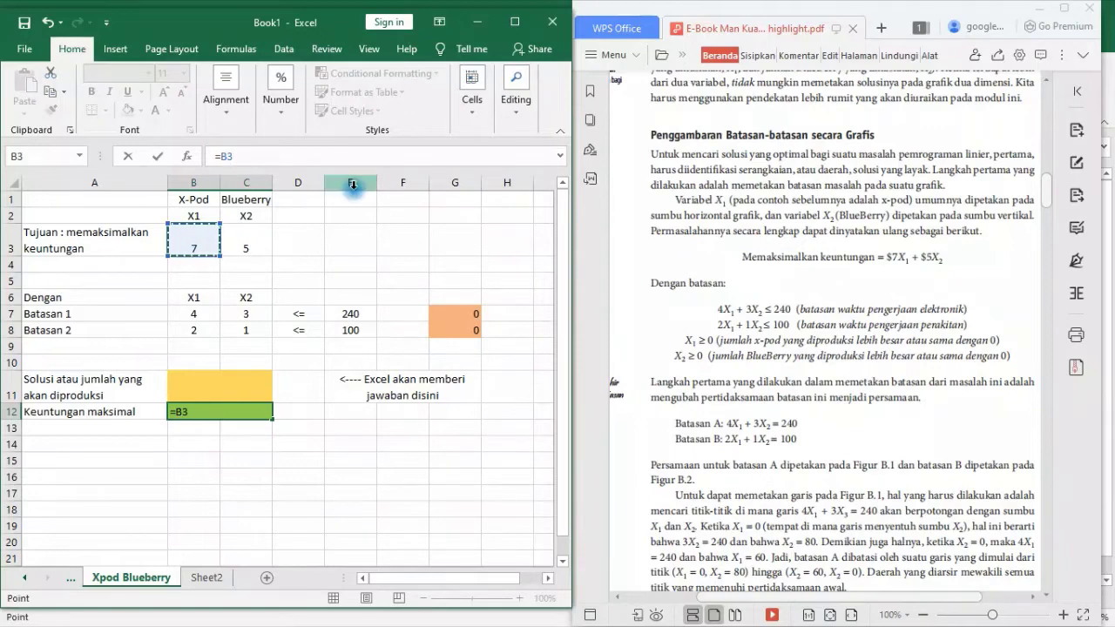
{"action": "type", "text": "*"}
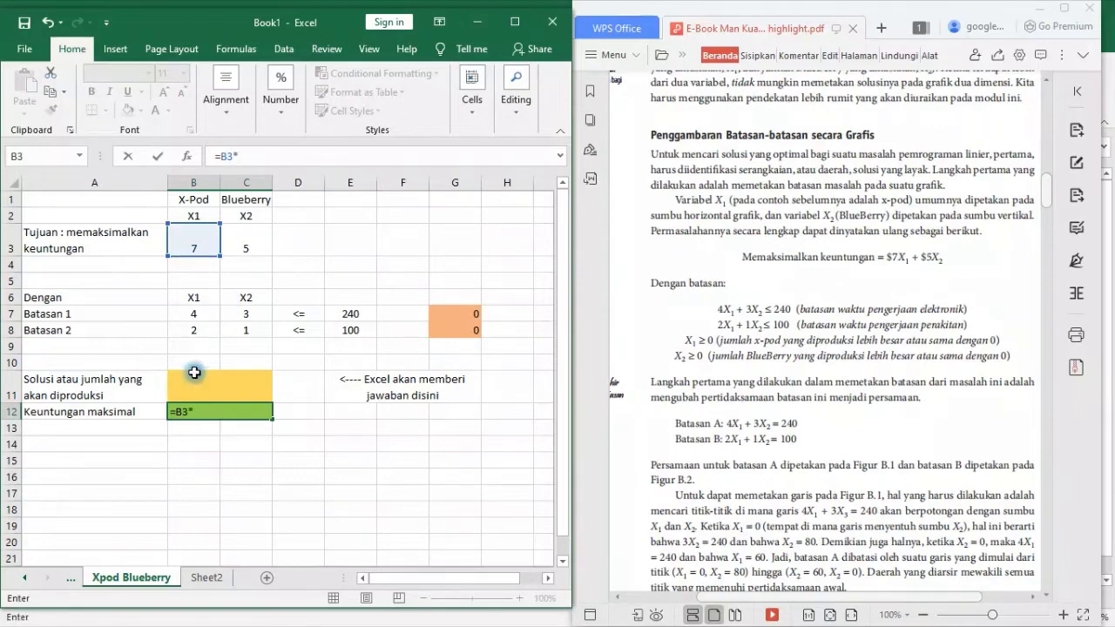
{"action": "left_click", "coordinate": [197, 383]}
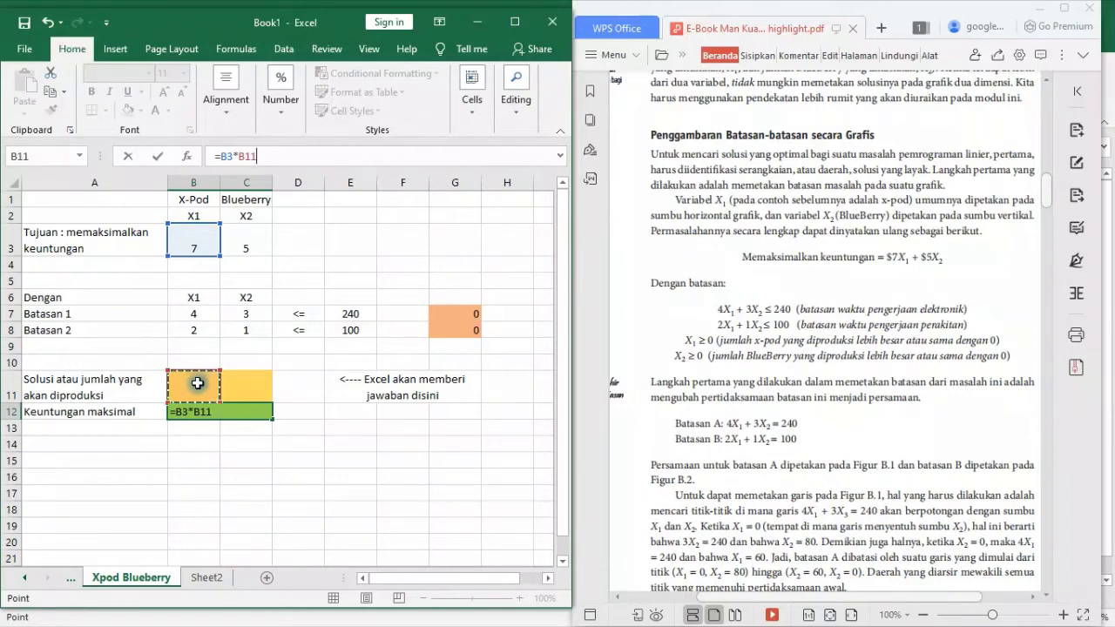
{"action": "type", "text": "+"}
{"action": "left_click", "coordinate": [247, 242]}
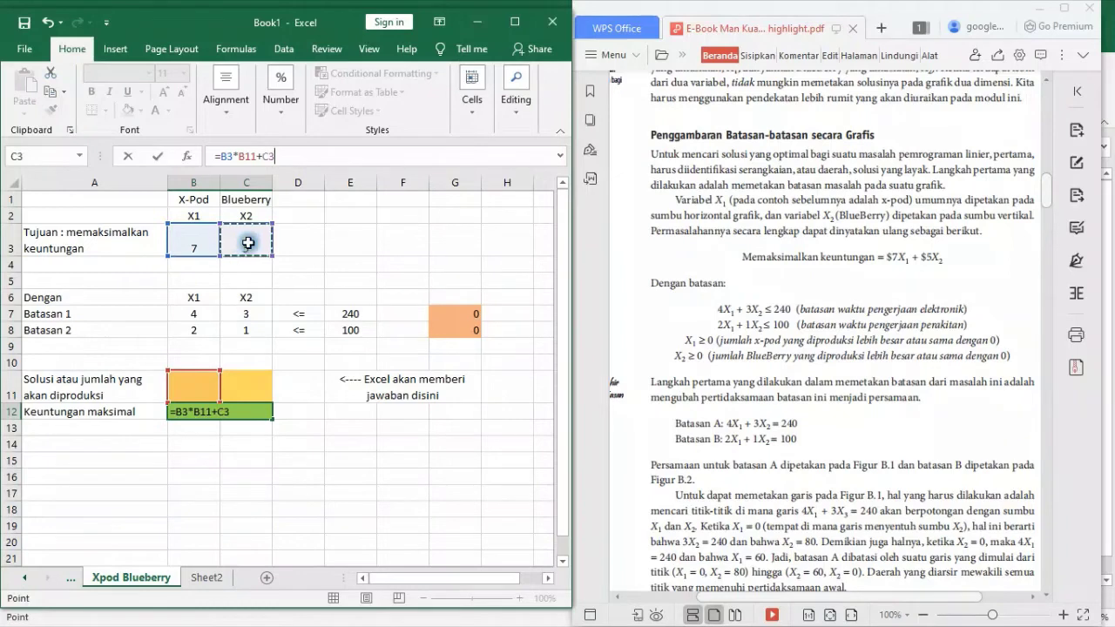
{"action": "type", "text": "*"}
{"action": "left_click", "coordinate": [250, 382]}
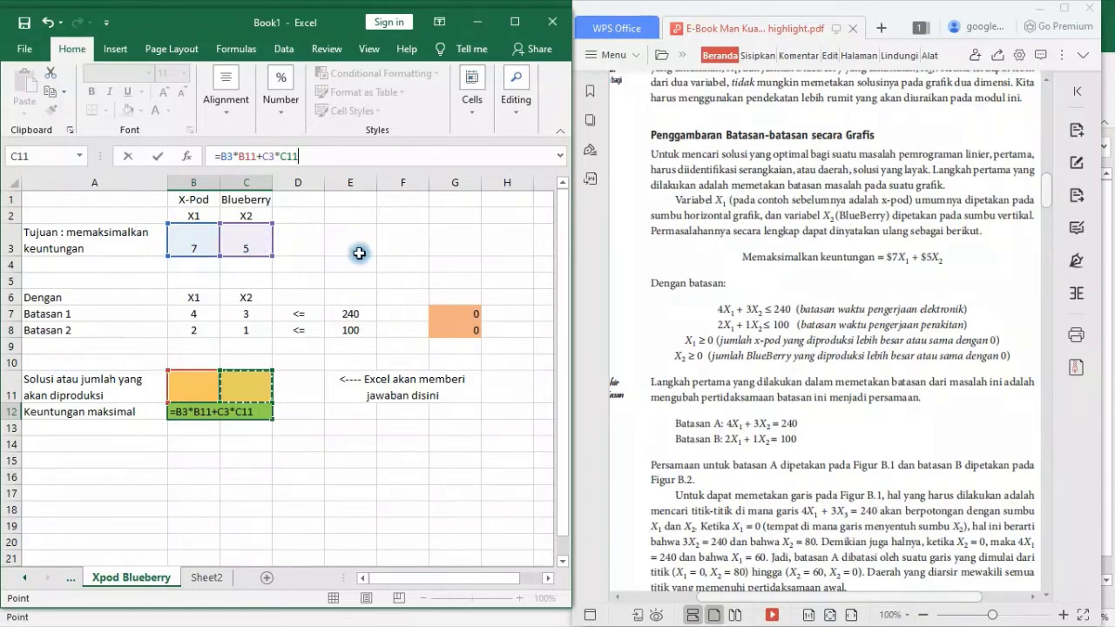
Step: Bracket both terms to give =(B3*B11)+(C3*C11) and commit it
{"action": "type", "text": ")"}
{"action": "left_click", "coordinate": [263, 155]}
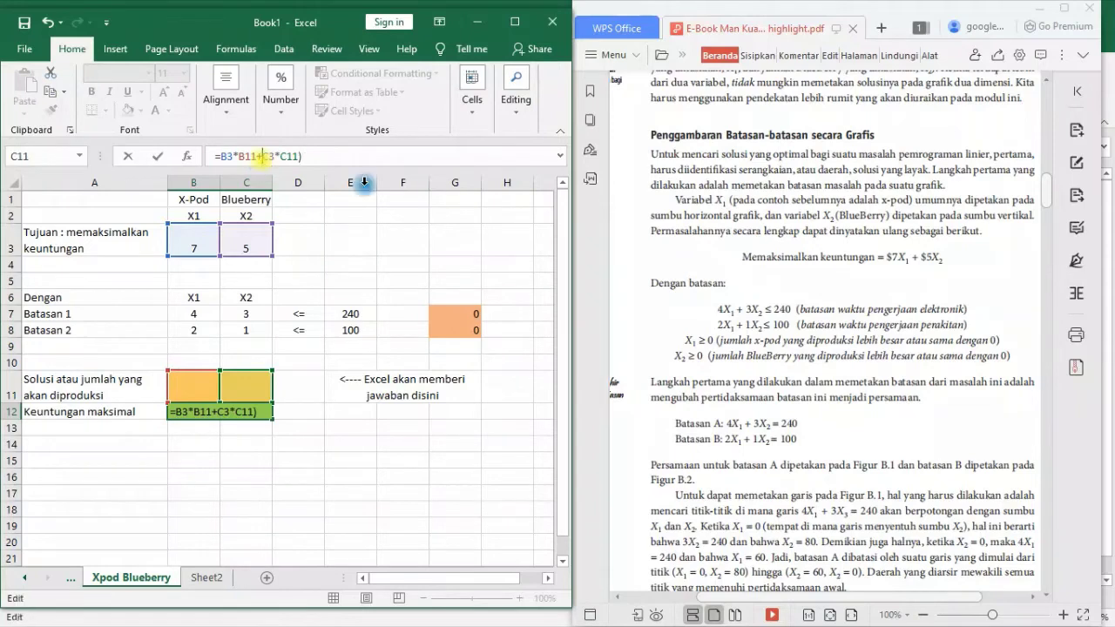
{"action": "type", "text": "("}
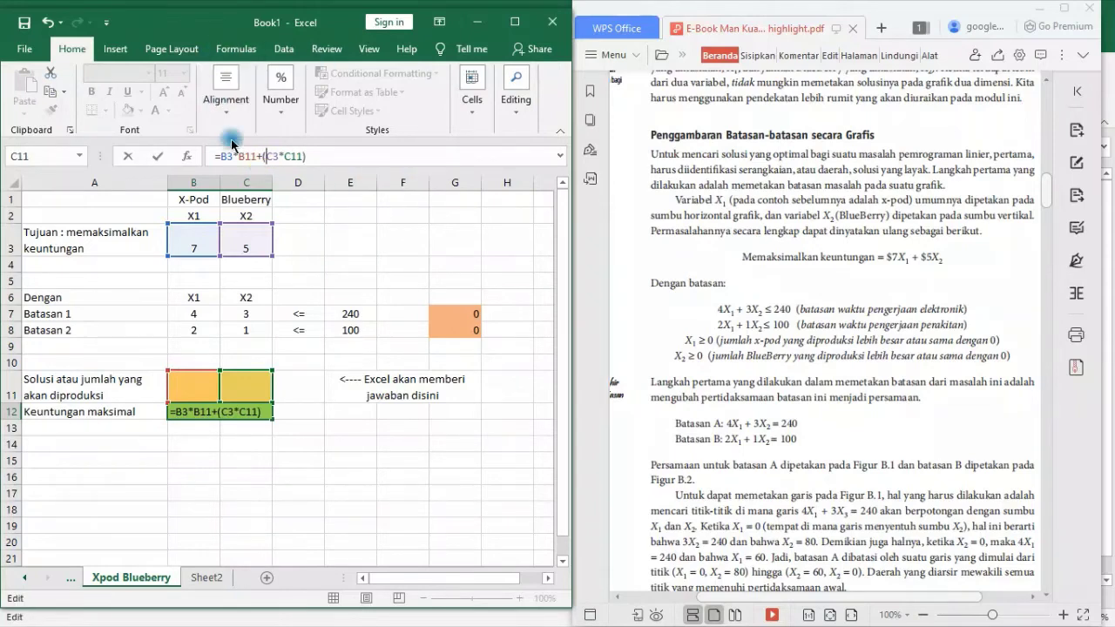
{"action": "left_click", "coordinate": [220, 156]}
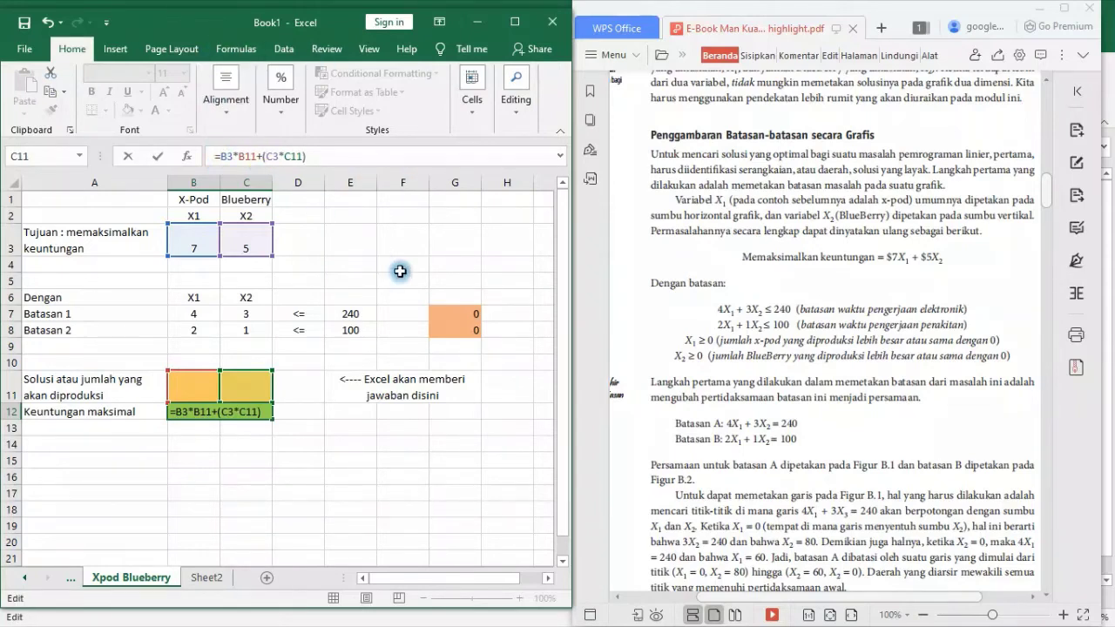
{"action": "type", "text": "("}
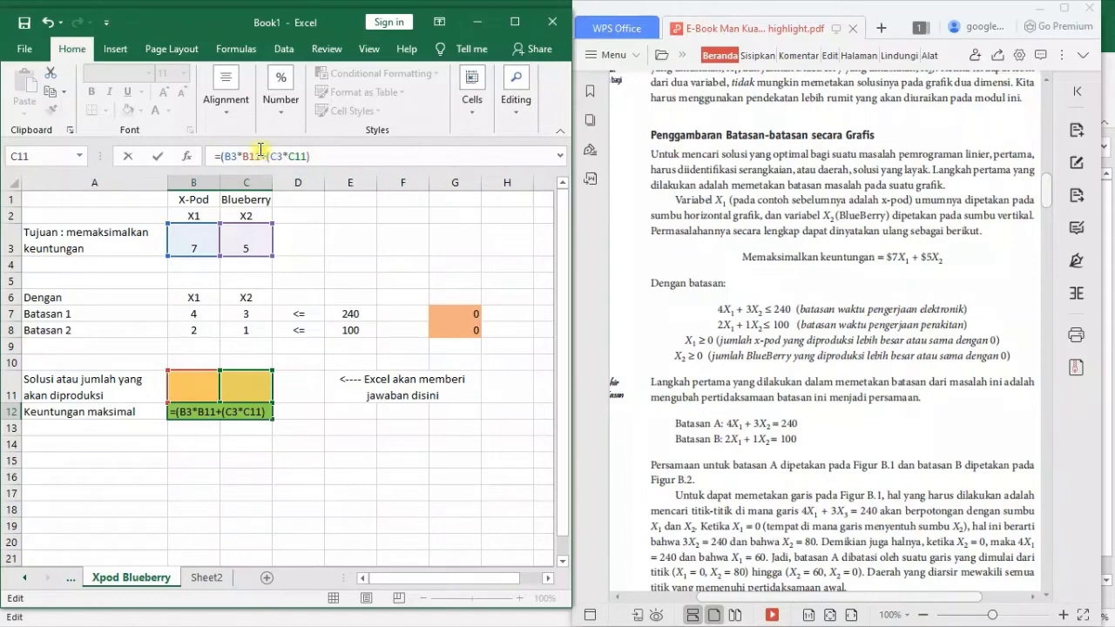
{"action": "left_click", "coordinate": [261, 151]}
{"action": "type", "text": ")"}
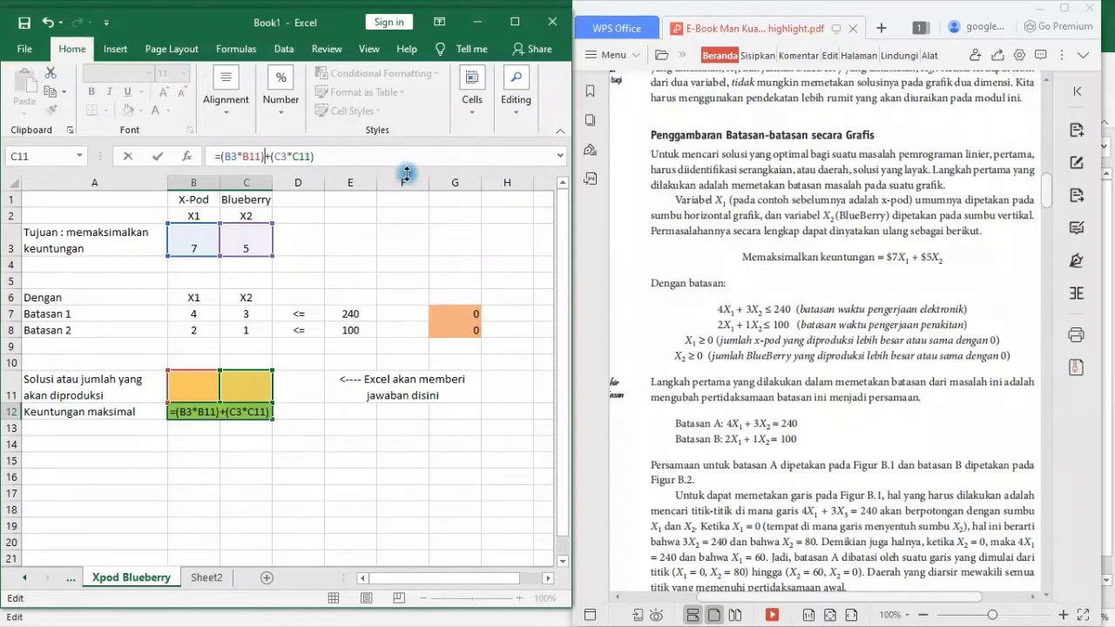
{"action": "key", "text": "Return"}
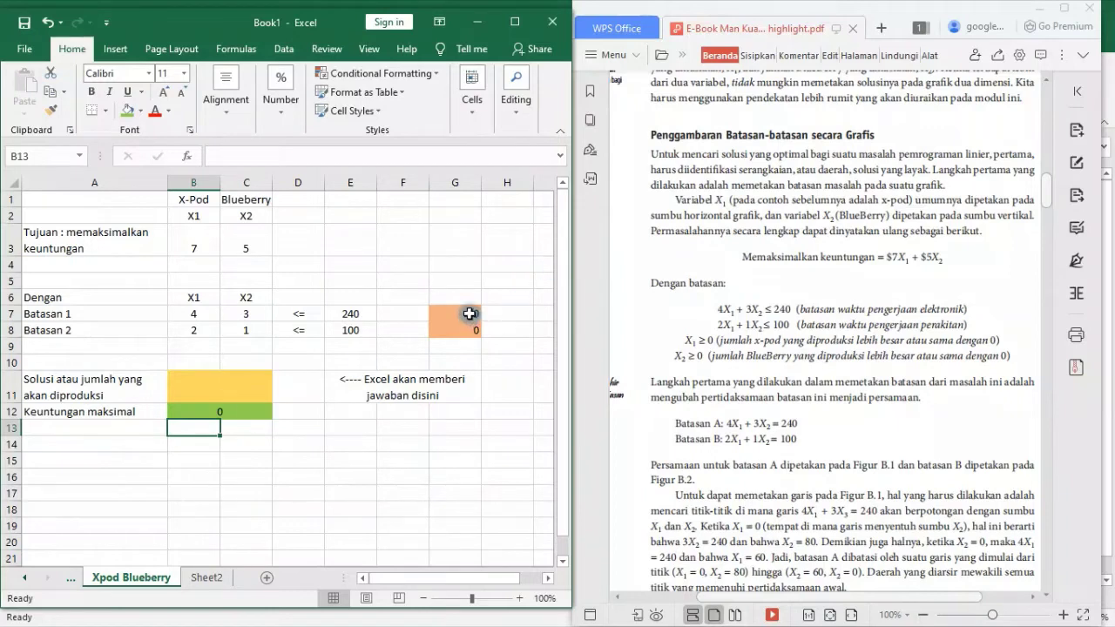
{"action": "mouse_move", "coordinate": [468, 314]}
{"action": "left_mouse_down"}
{"action": "mouse_move", "coordinate": [470, 327]}
{"action": "mouse_move", "coordinate": [468, 316]}
{"action": "left_mouse_up"}
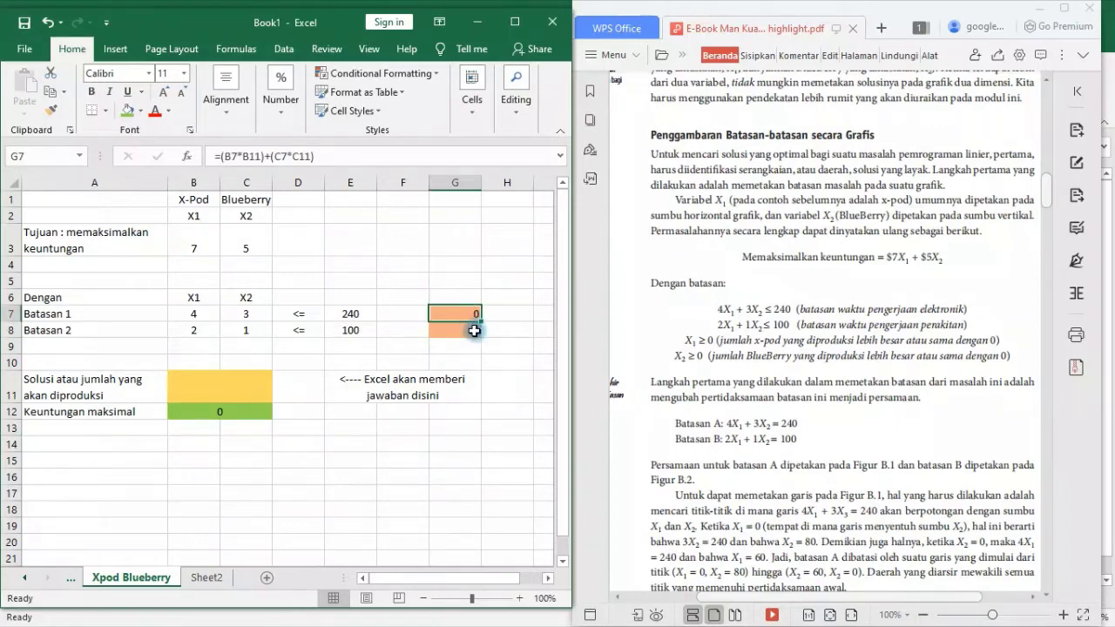
{"action": "left_click", "coordinate": [473, 331]}
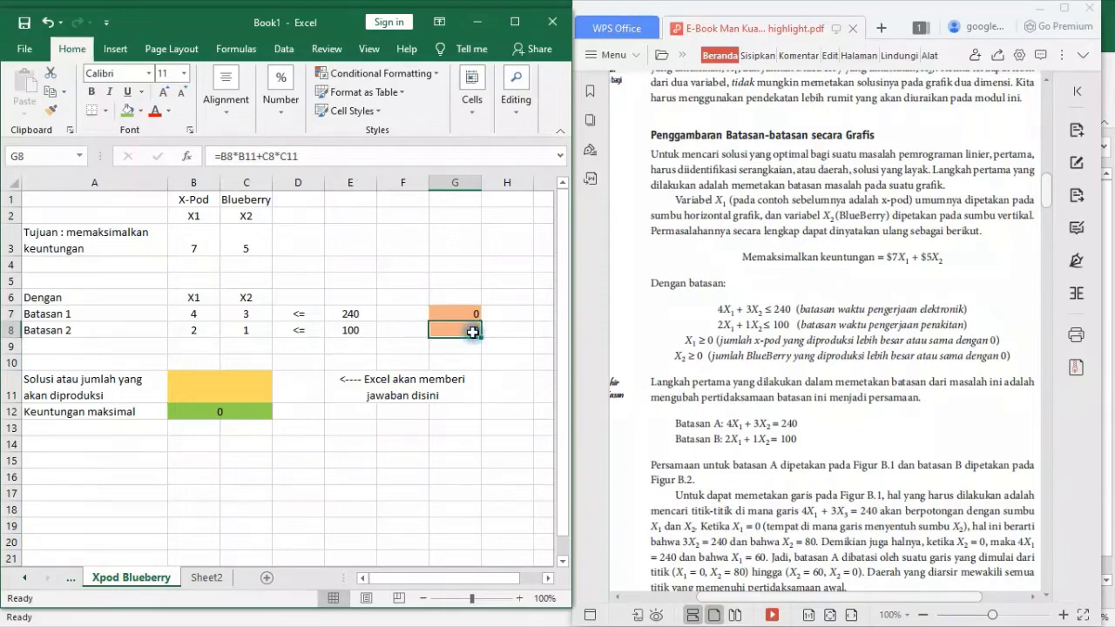
{"action": "left_click", "coordinate": [233, 409]}
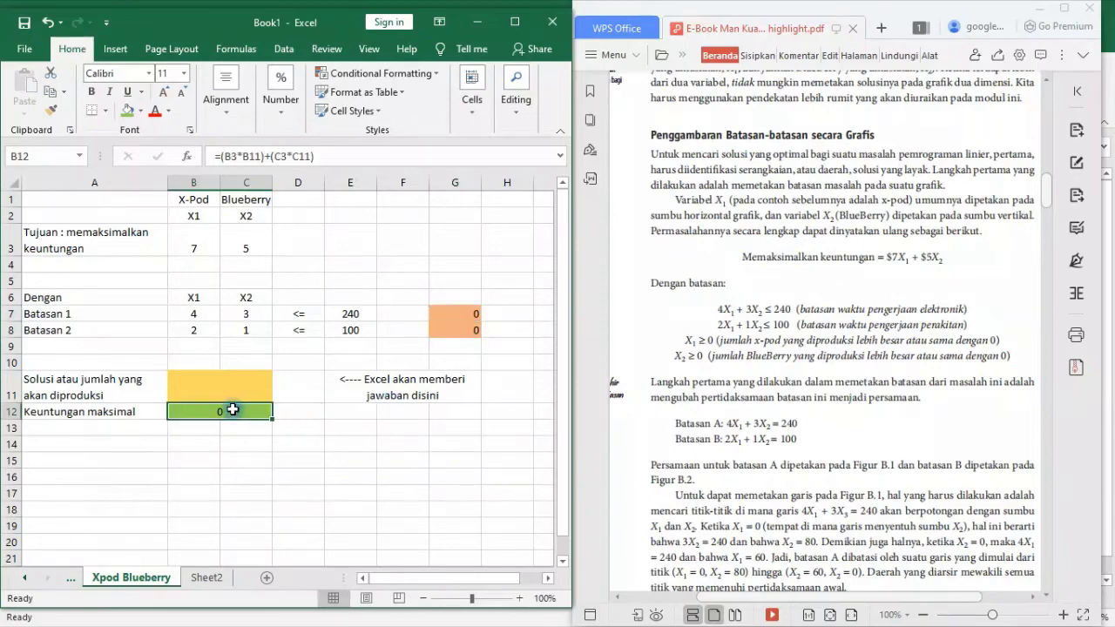
{"action": "left_click", "coordinate": [220, 380]}
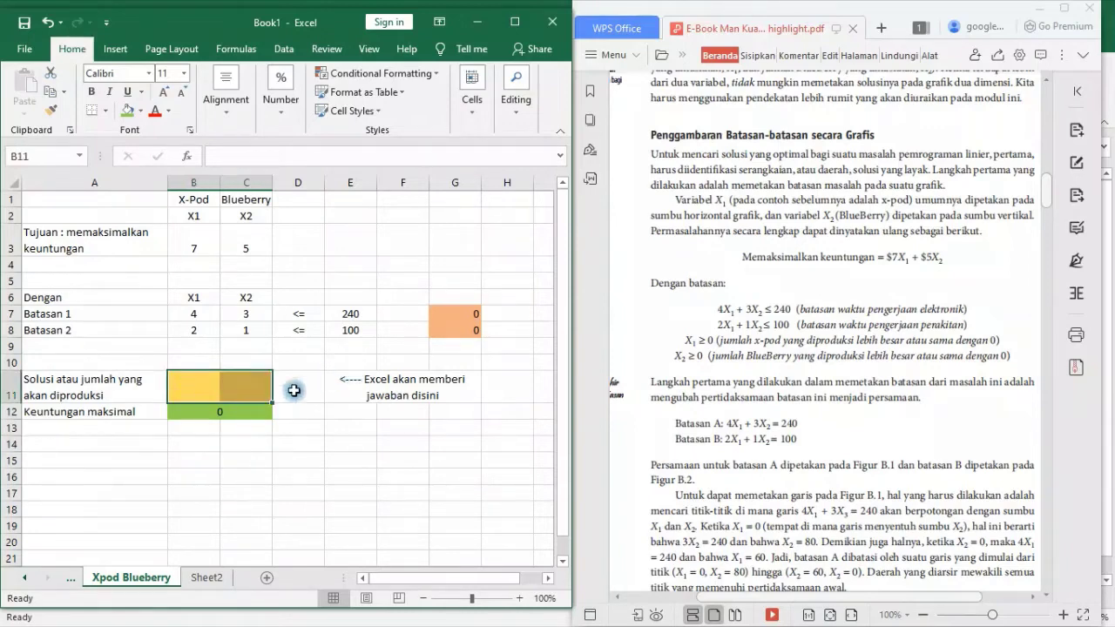
{"action": "left_click", "coordinate": [239, 377]}
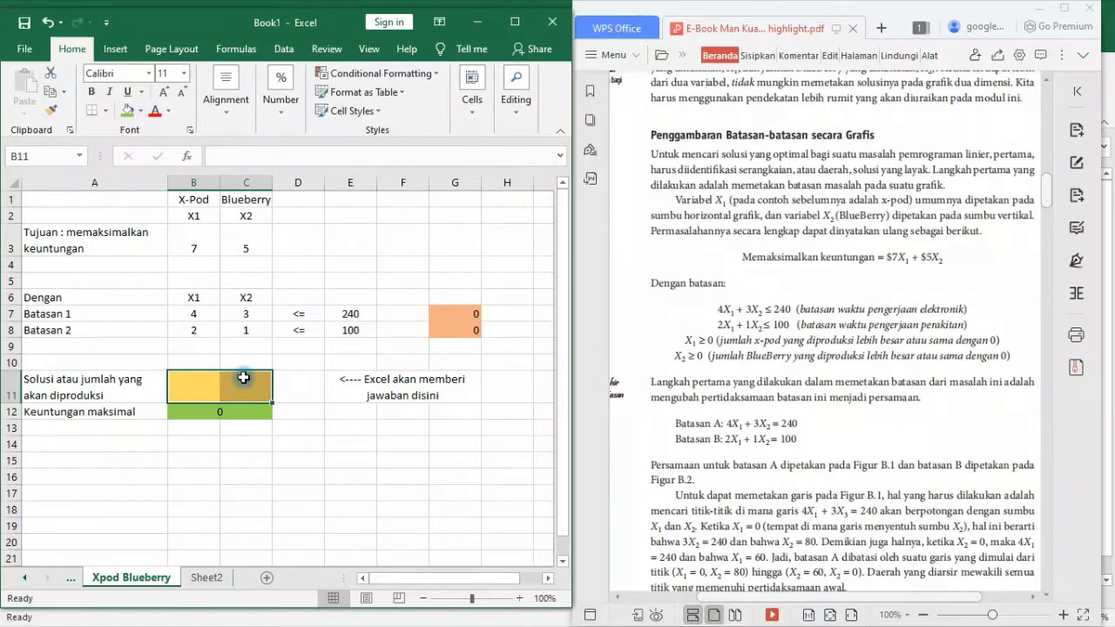
{"action": "left_click", "coordinate": [180, 384]}
{"action": "left_click", "coordinate": [244, 392]}
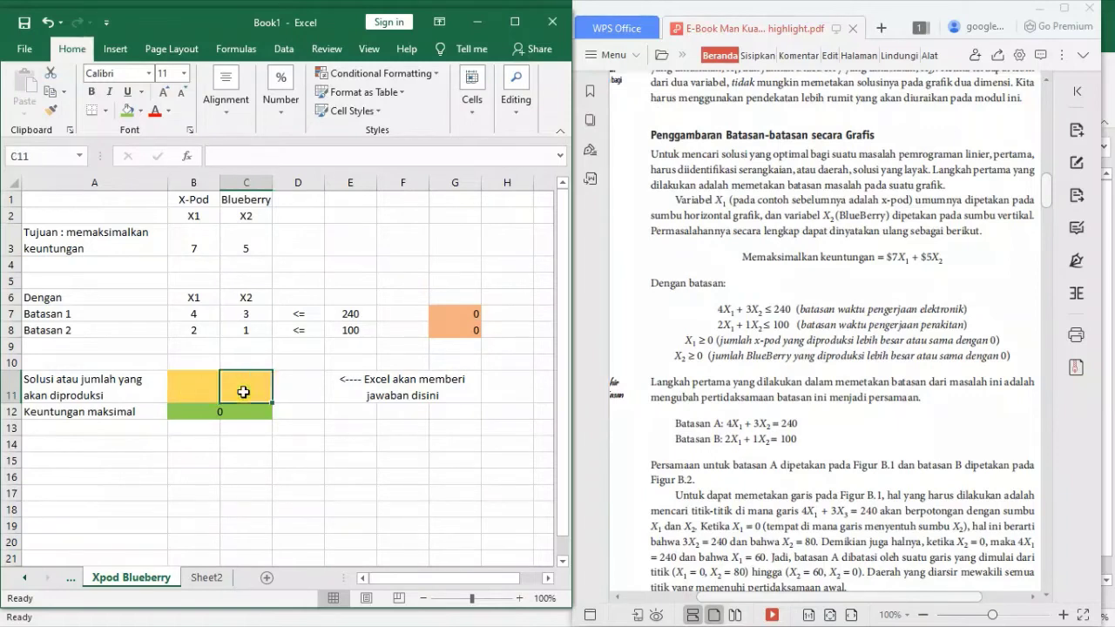
{"action": "left_click", "coordinate": [334, 406]}
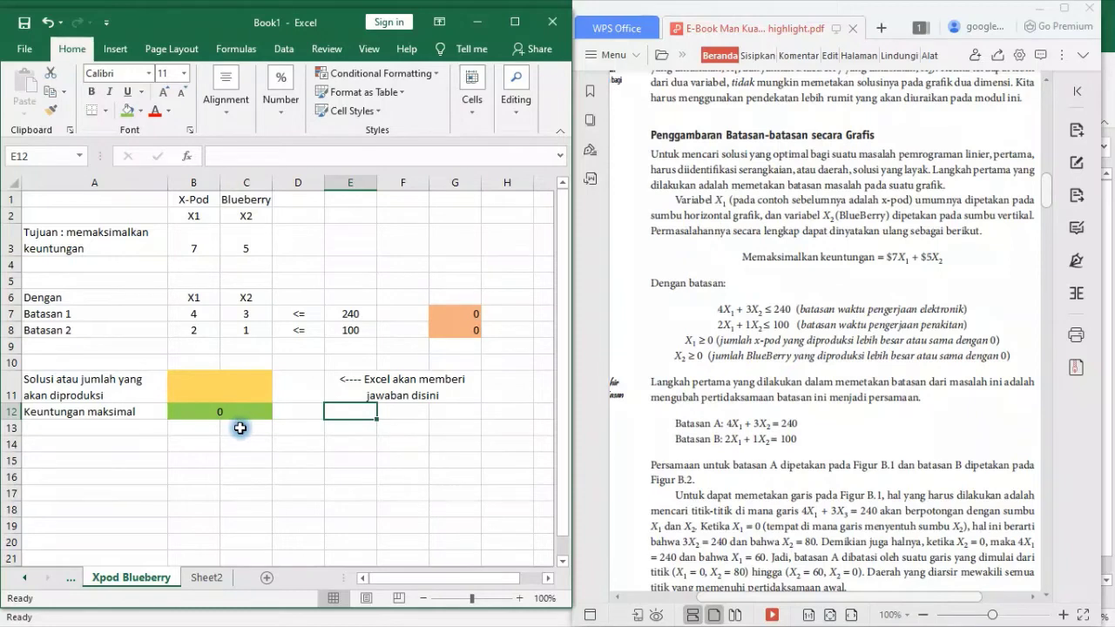
Step: Maximize the Excel window, select profit cell B12 and launch Solver from the Data tab
{"action": "left_click", "coordinate": [515, 20]}
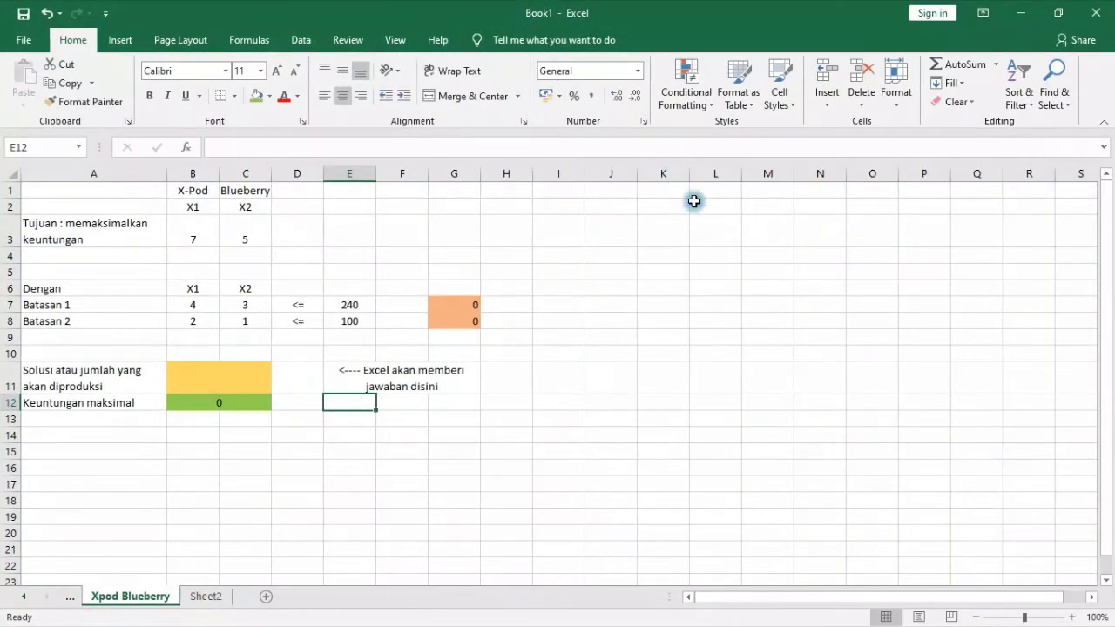
{"action": "left_click", "coordinate": [709, 350]}
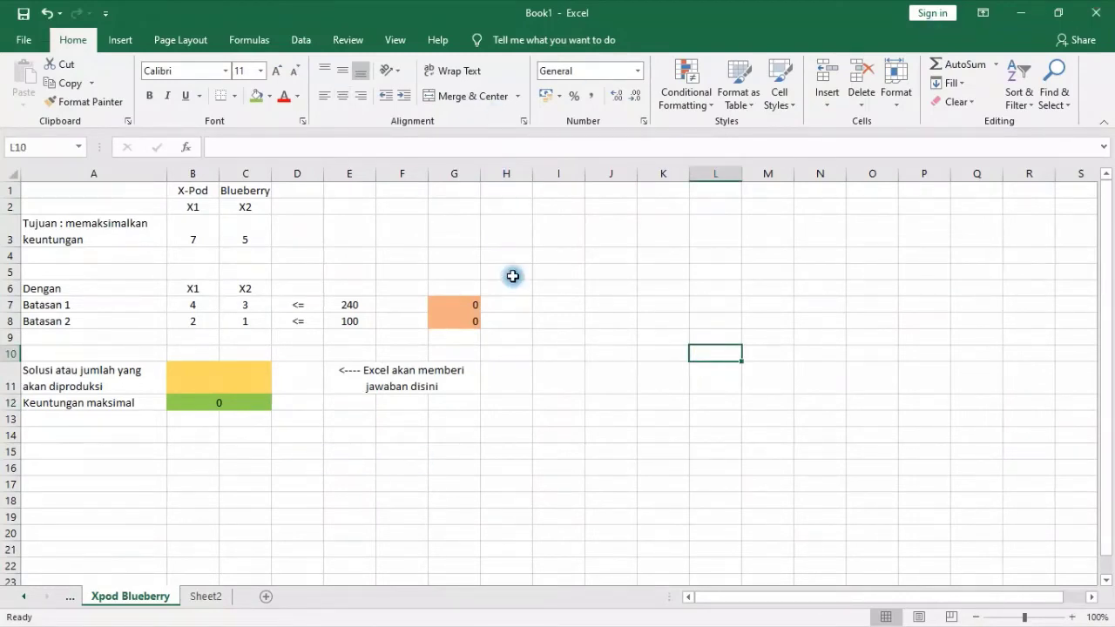
{"action": "left_click", "coordinate": [197, 406]}
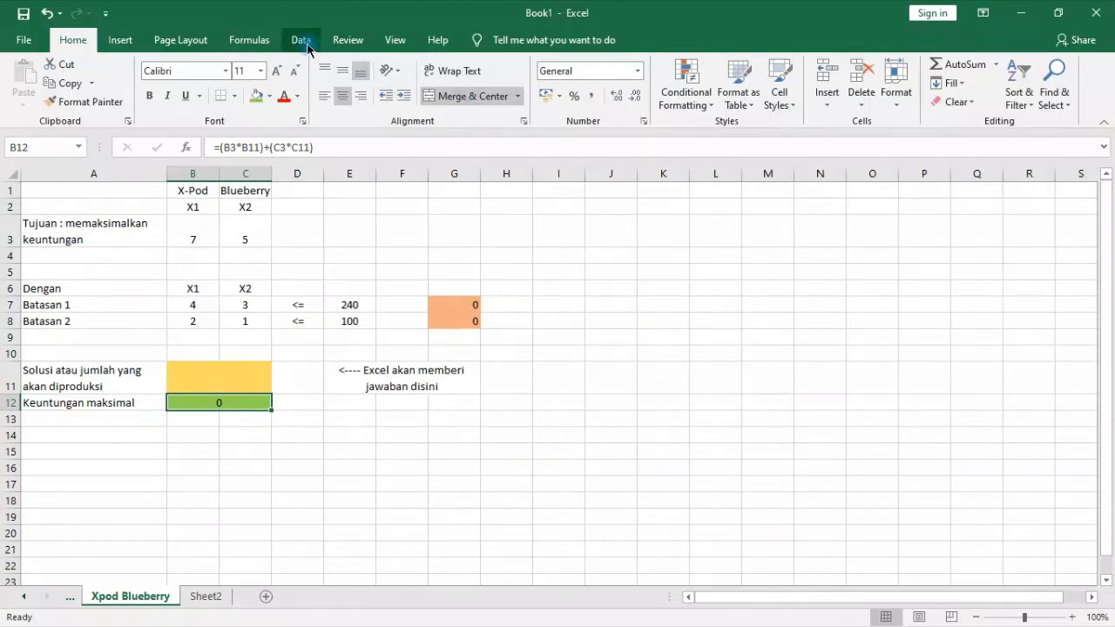
{"action": "left_click", "coordinate": [302, 43]}
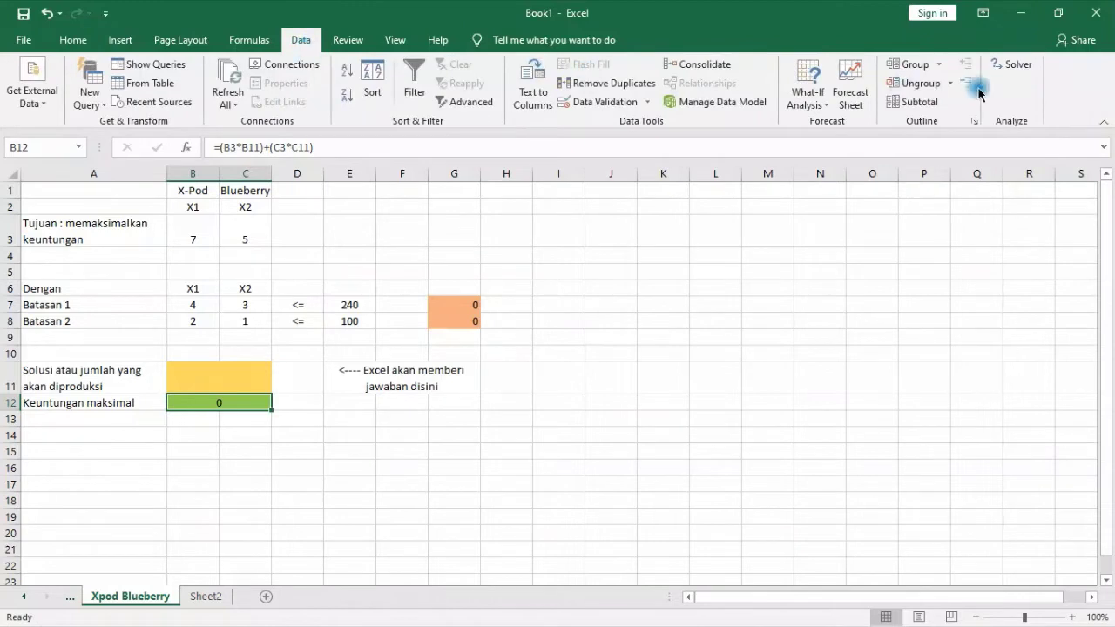
{"action": "left_click", "coordinate": [1010, 64]}
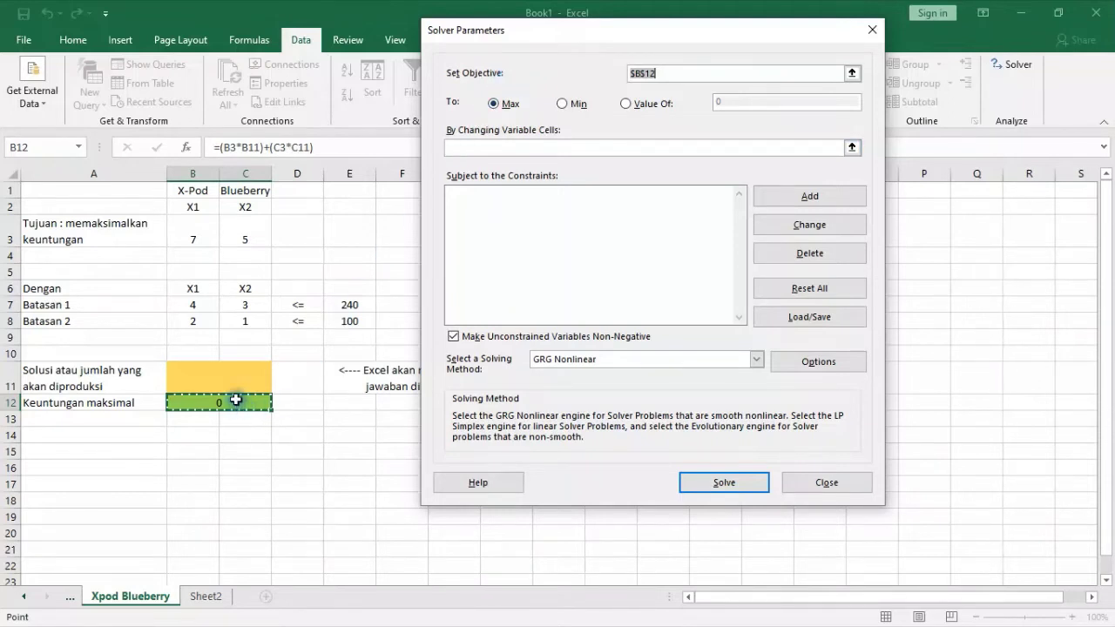
Step: Set Solver to Max on $B$12 with $B$11:$C$11 as the variable cells
{"action": "left_click", "coordinate": [660, 74]}
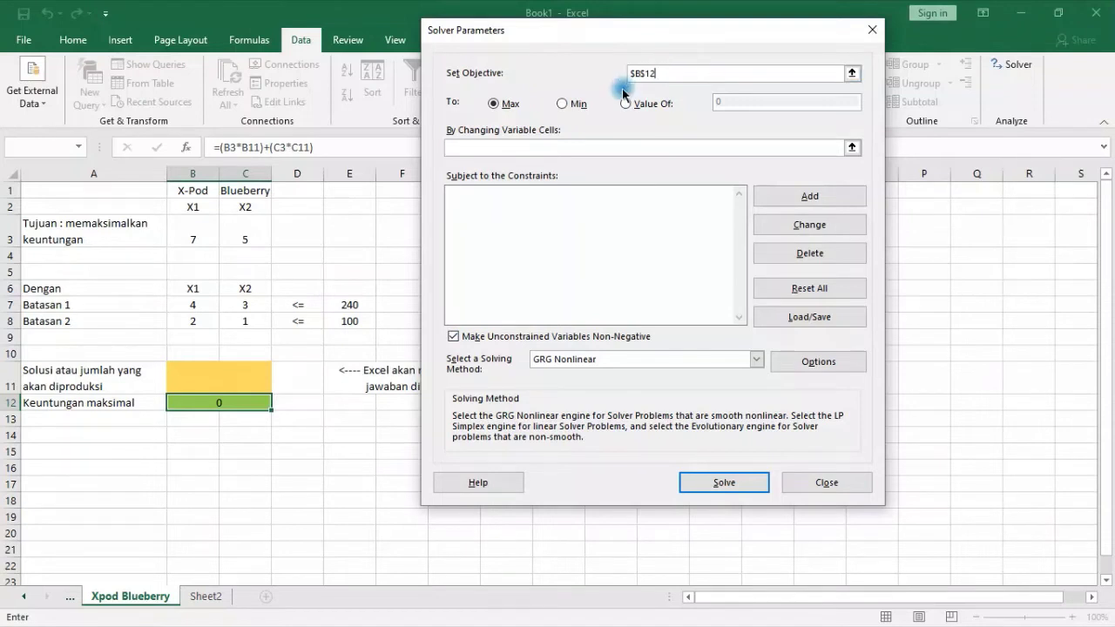
{"action": "left_click", "coordinate": [506, 104]}
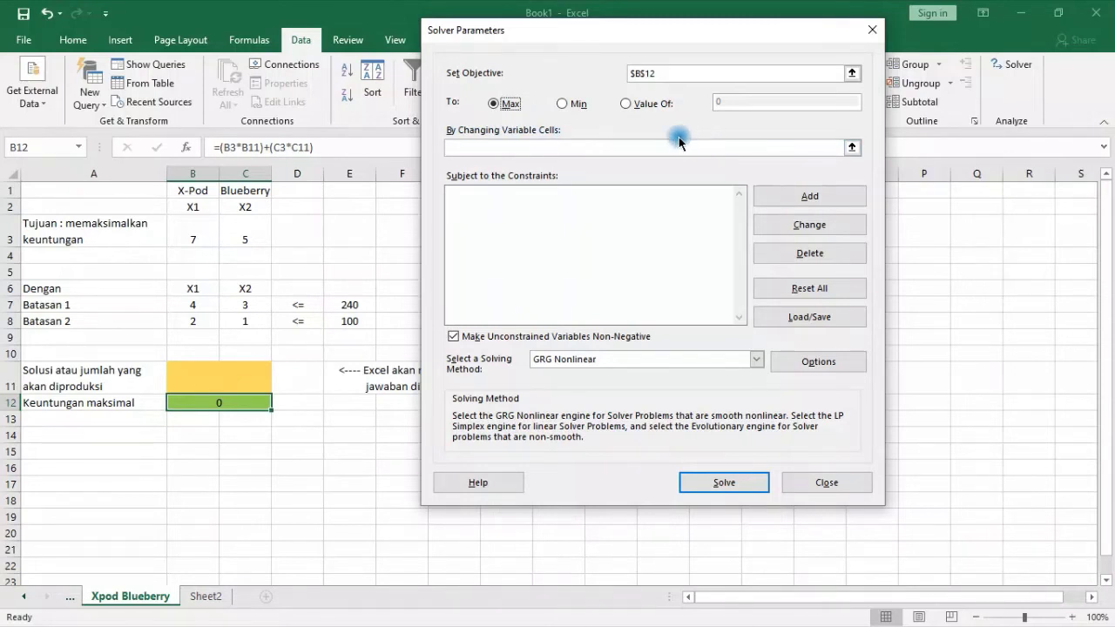
{"action": "left_click", "coordinate": [851, 148]}
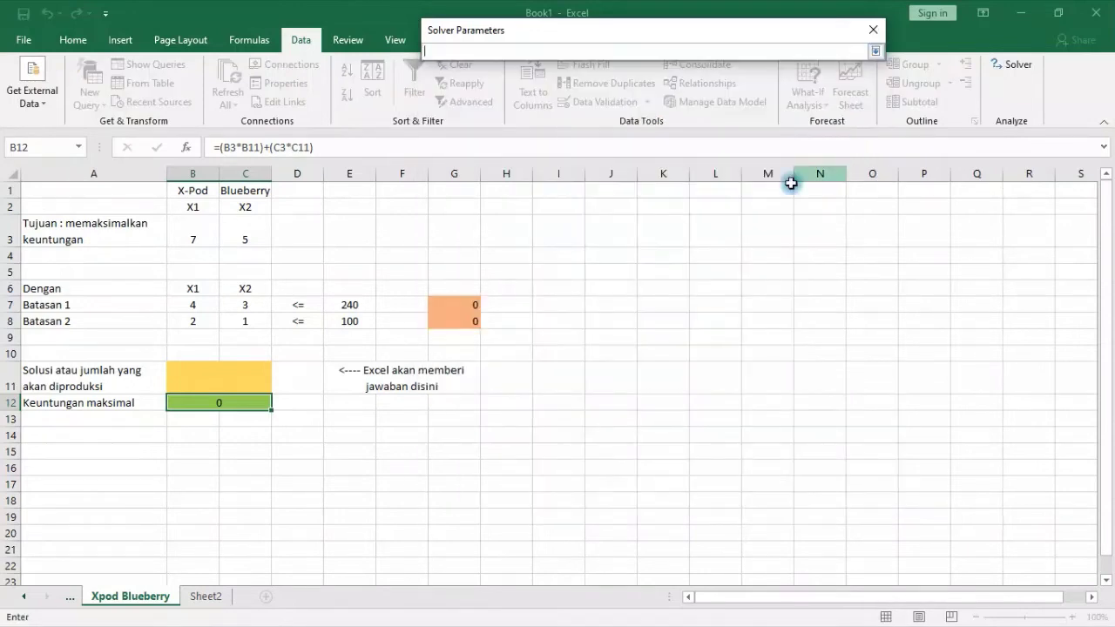
{"action": "left_click_drag", "start_coordinate": [180, 378], "coordinate": [234, 378]}
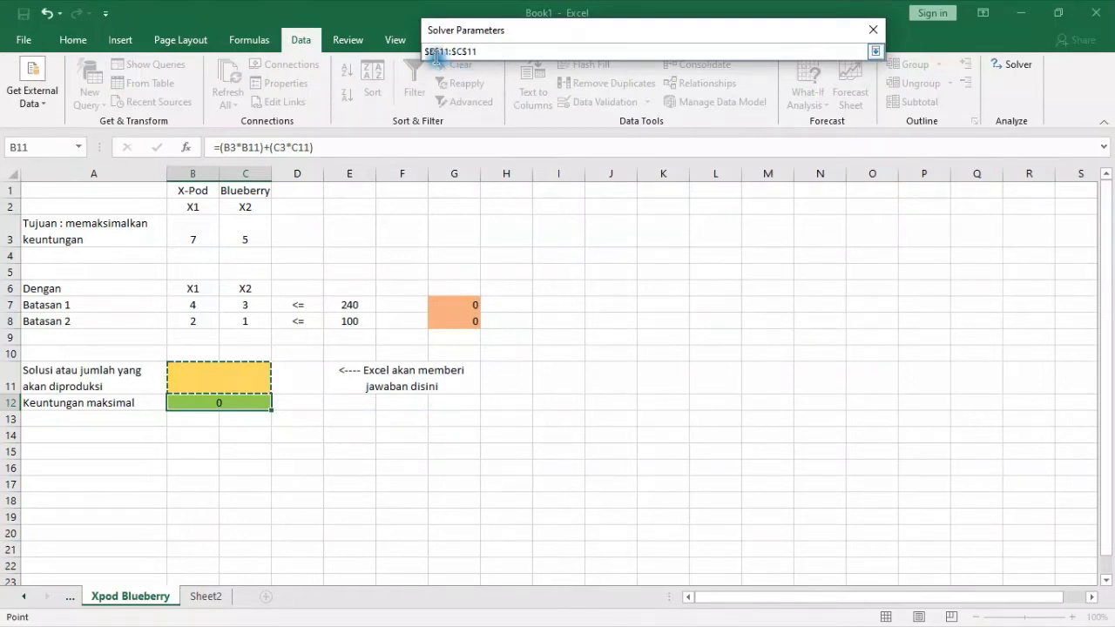
{"action": "left_click", "coordinate": [874, 52]}
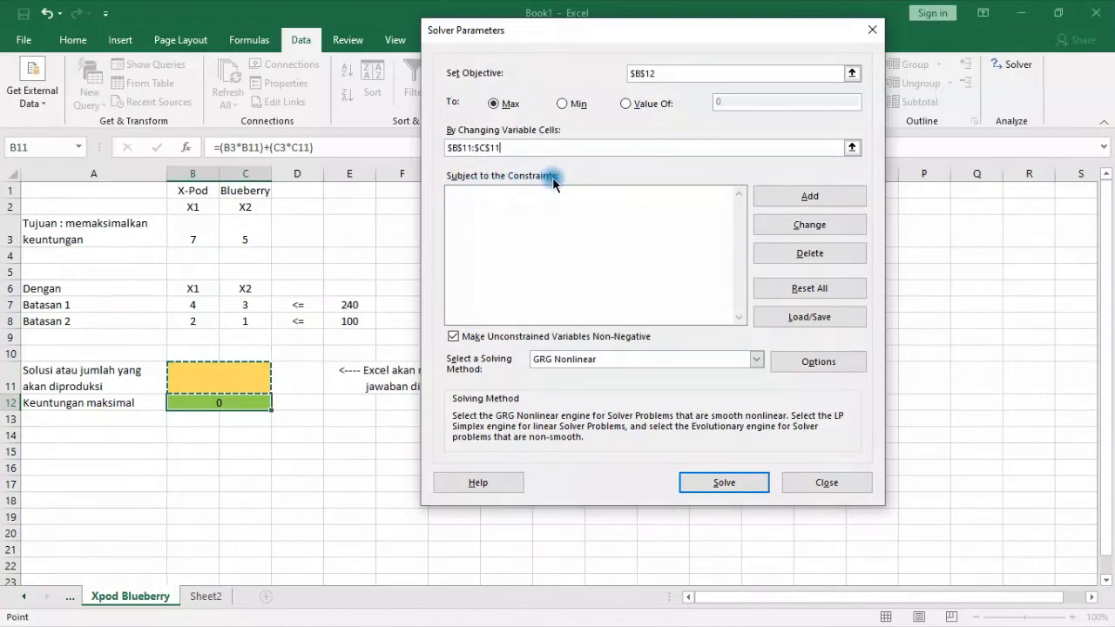
Step: Add the Solver constraint $G$7 <= $E$7
{"action": "left_click", "coordinate": [808, 194]}
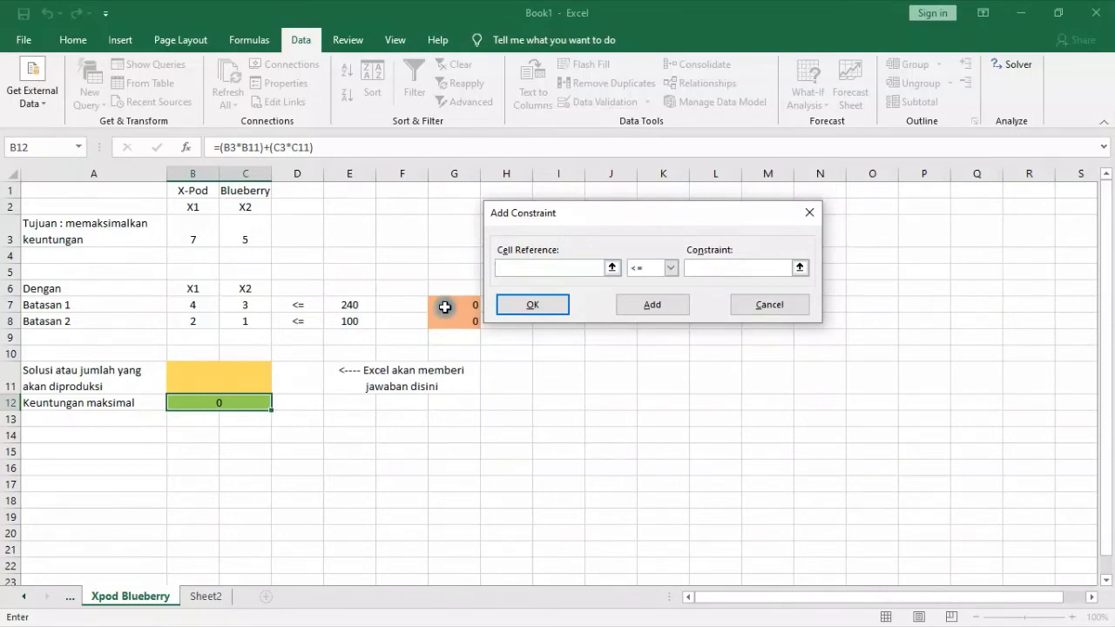
{"action": "left_click", "coordinate": [445, 307]}
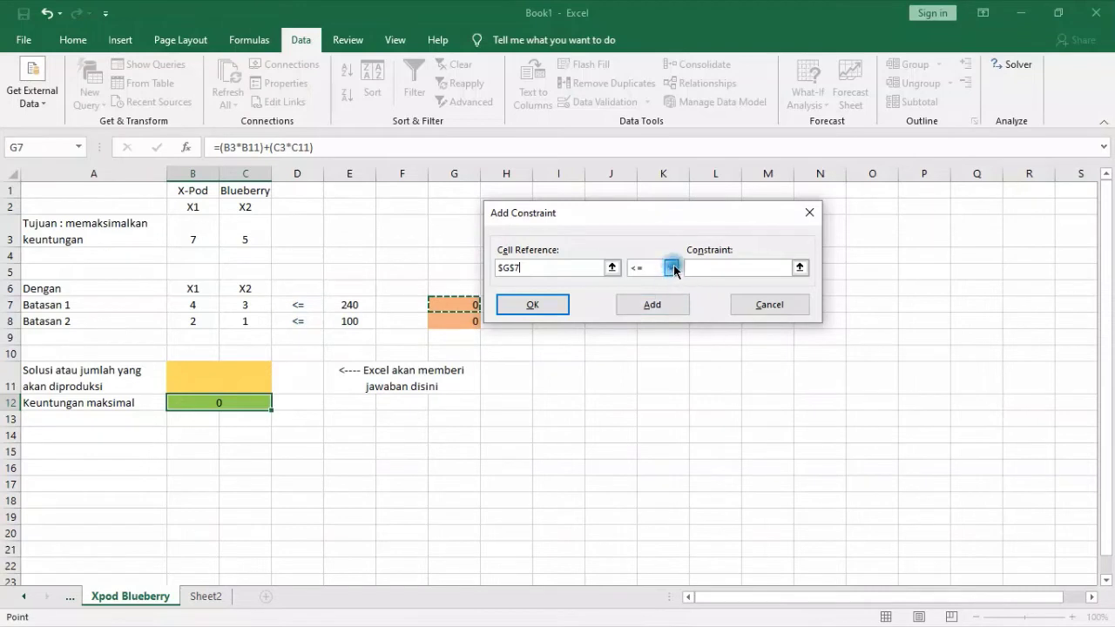
{"action": "left_click", "coordinate": [755, 270]}
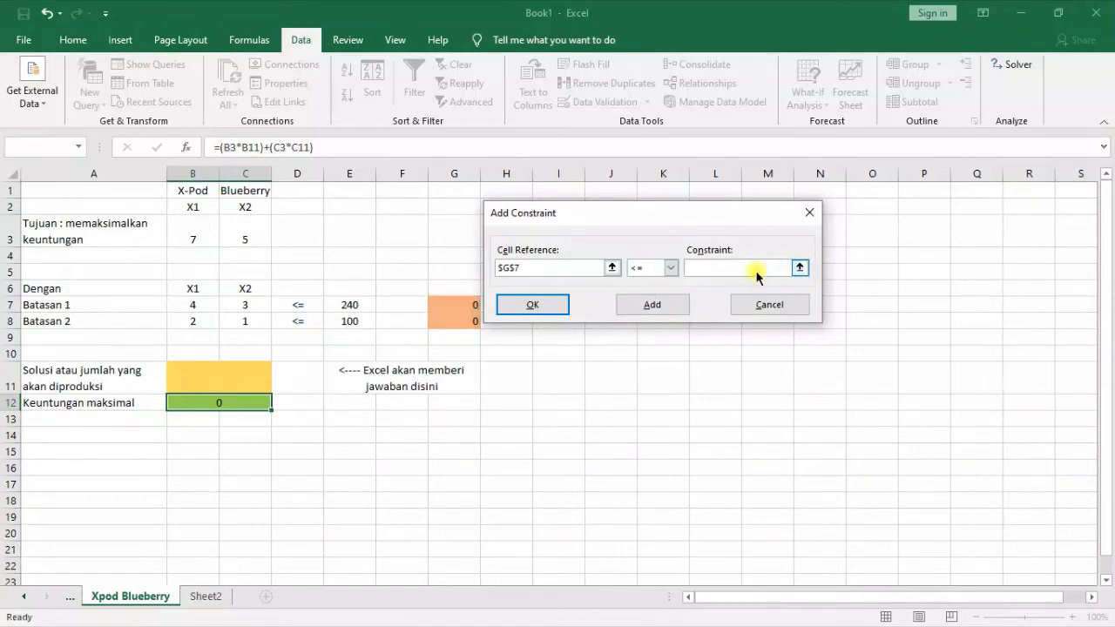
{"action": "left_click", "coordinate": [799, 267]}
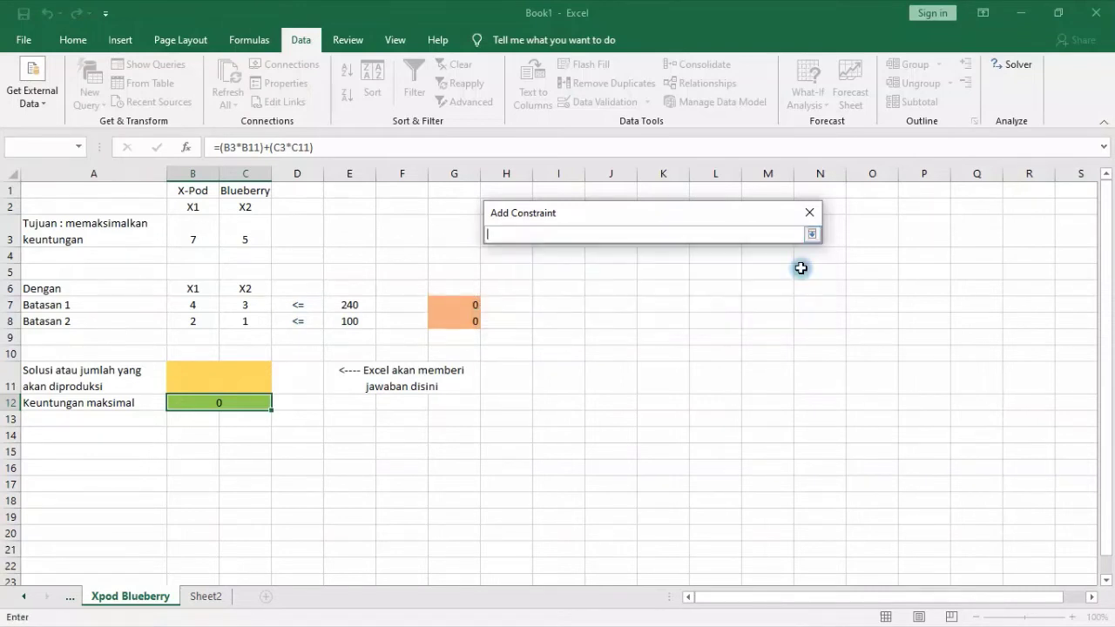
{"action": "left_click", "coordinate": [351, 300]}
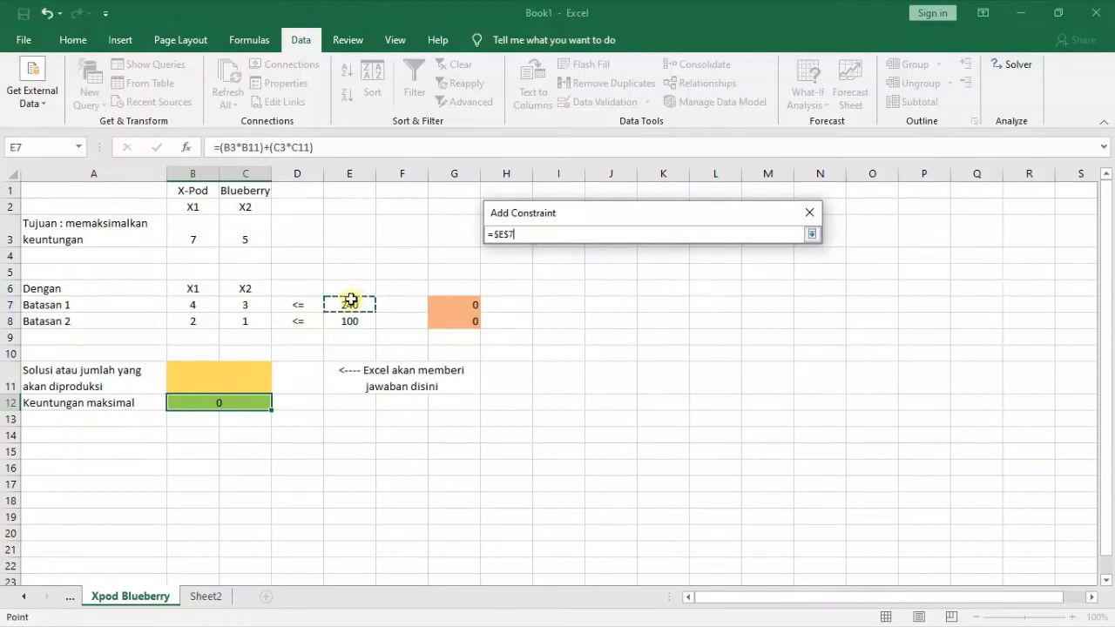
{"action": "left_click", "coordinate": [813, 234]}
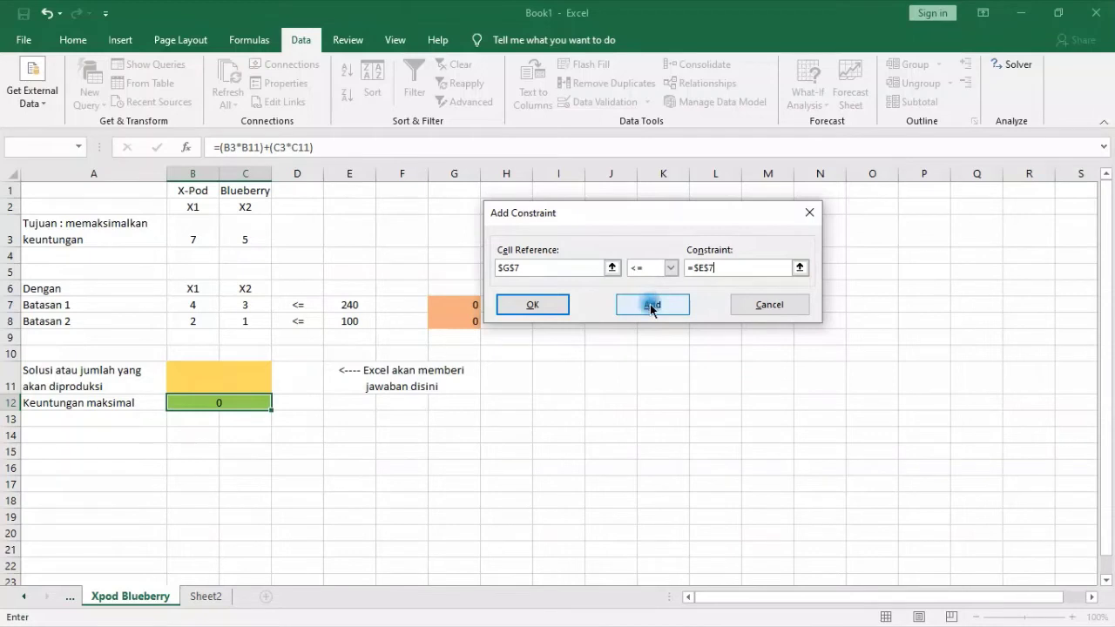
{"action": "left_click", "coordinate": [650, 304]}
Step: Add the Solver constraint $G$8 <= $E$8
{"action": "left_click", "coordinate": [454, 319]}
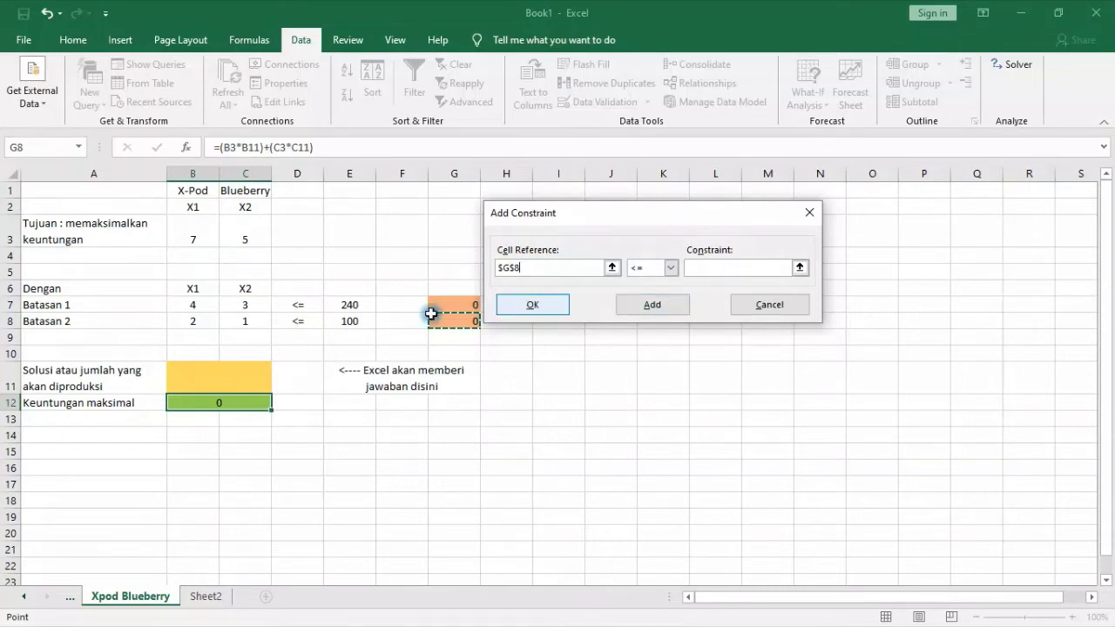
{"action": "left_click", "coordinate": [766, 267]}
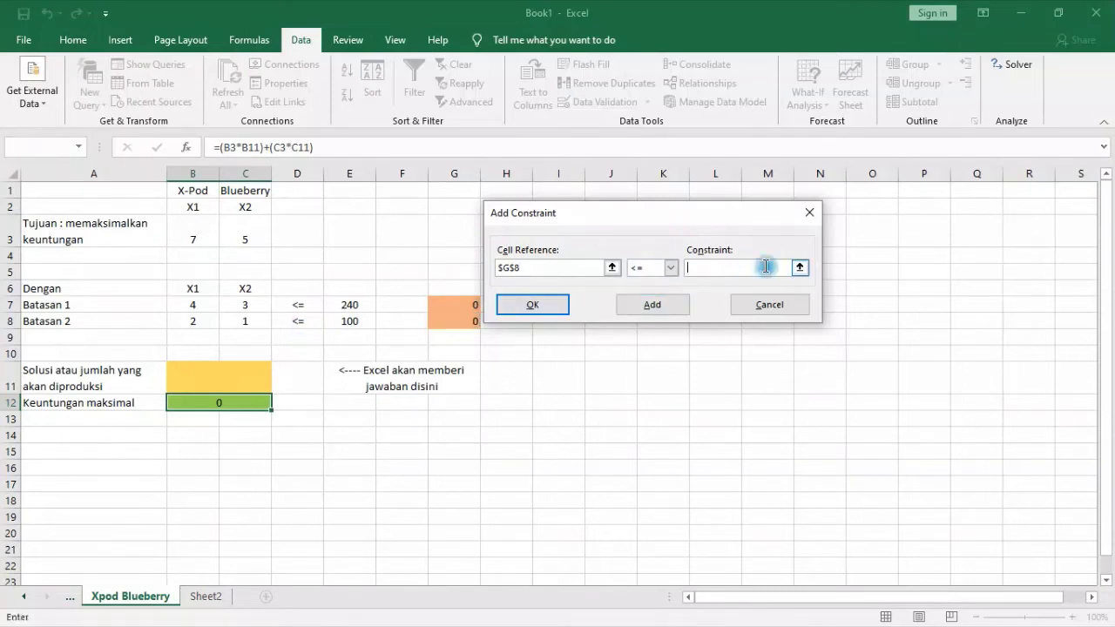
{"action": "left_click", "coordinate": [809, 270]}
{"action": "left_click", "coordinate": [351, 319]}
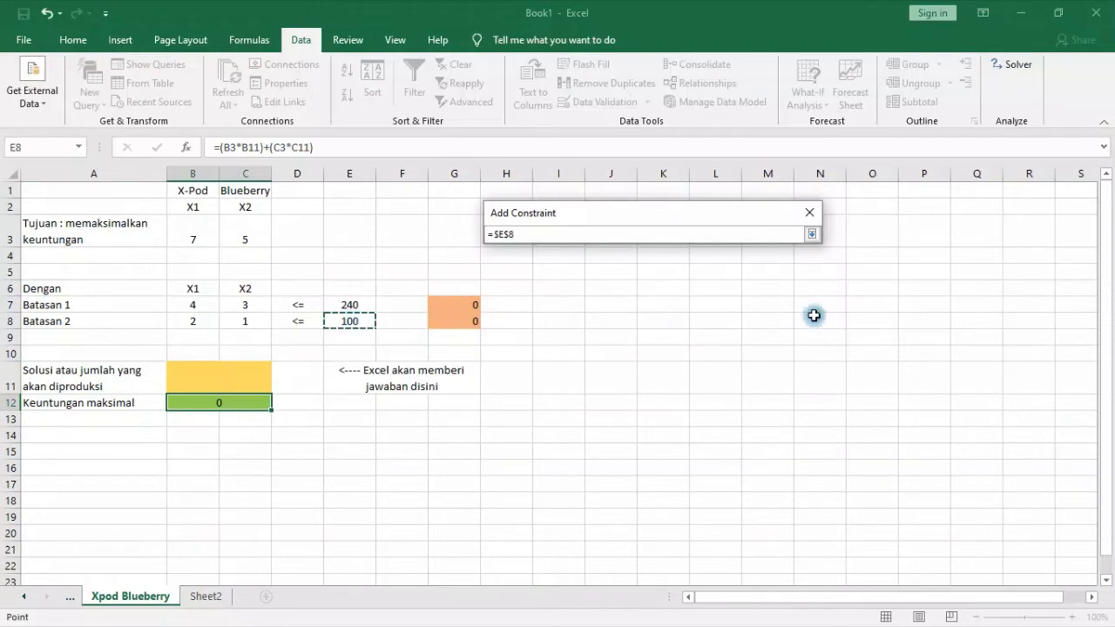
{"action": "left_click", "coordinate": [810, 234]}
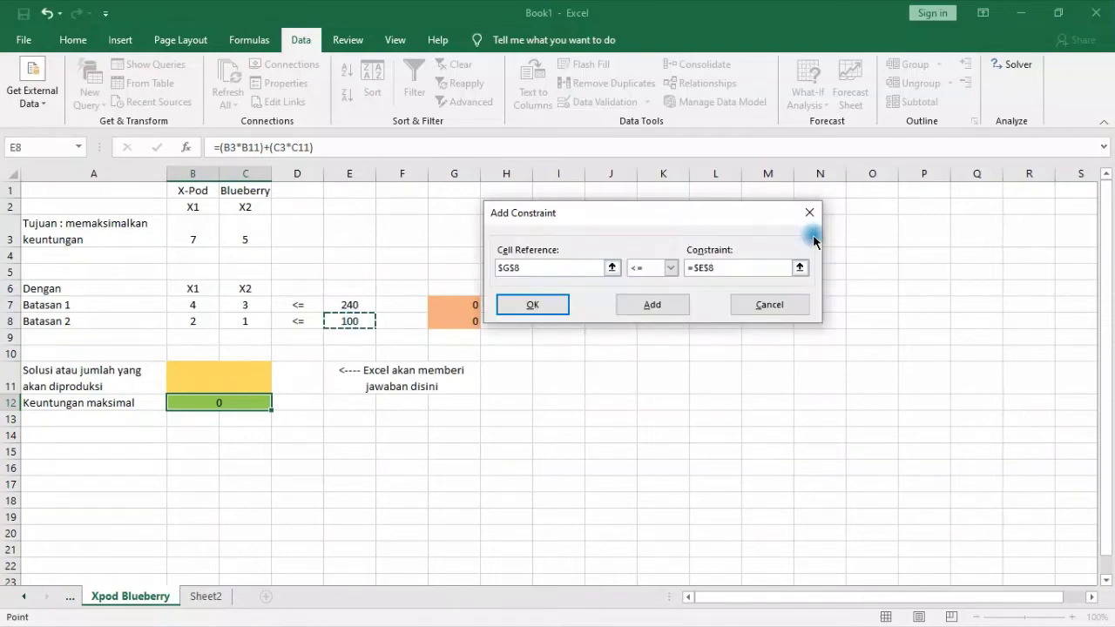
{"action": "left_click", "coordinate": [652, 304]}
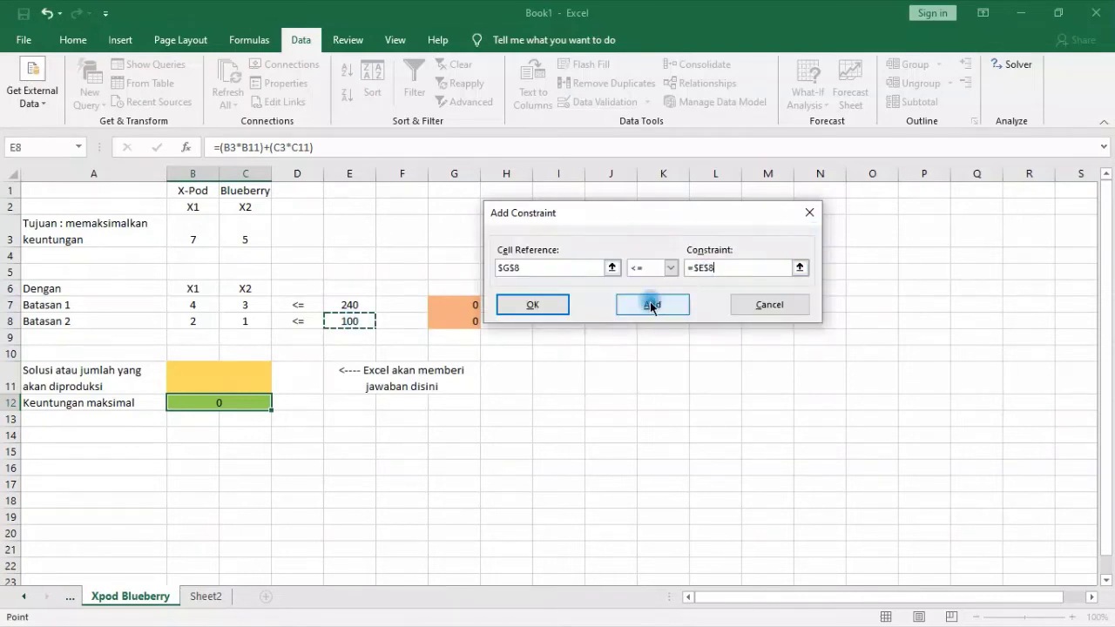
{"action": "left_click", "coordinate": [579, 268]}
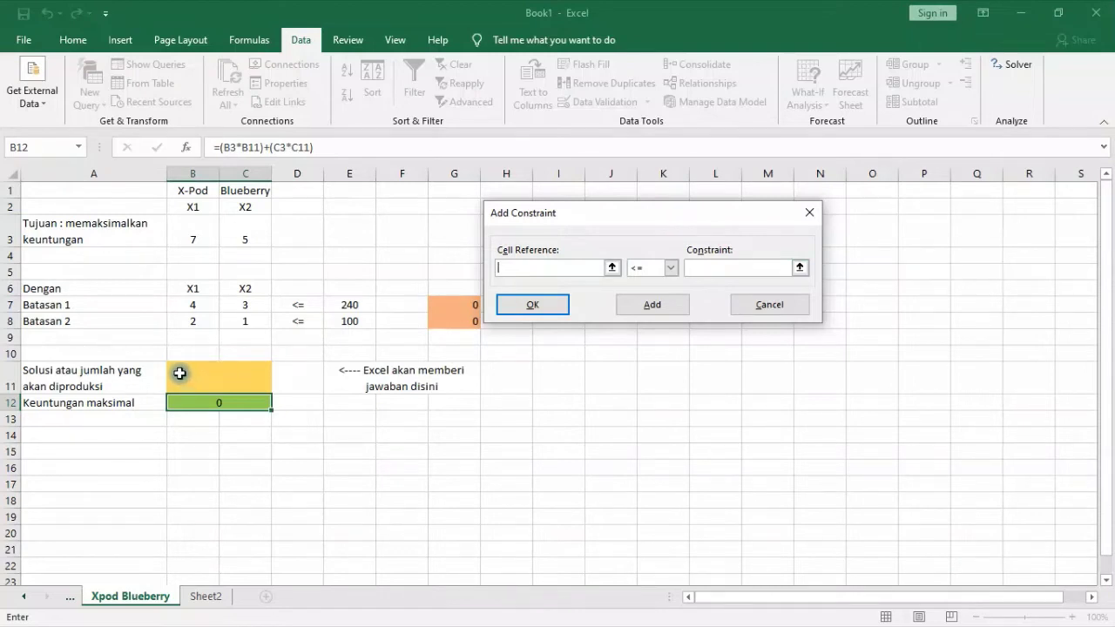
Step: Add an integer constraint on B11:C11 and confirm it
{"action": "left_click_drag", "start_coordinate": [186, 379], "coordinate": [244, 366]}
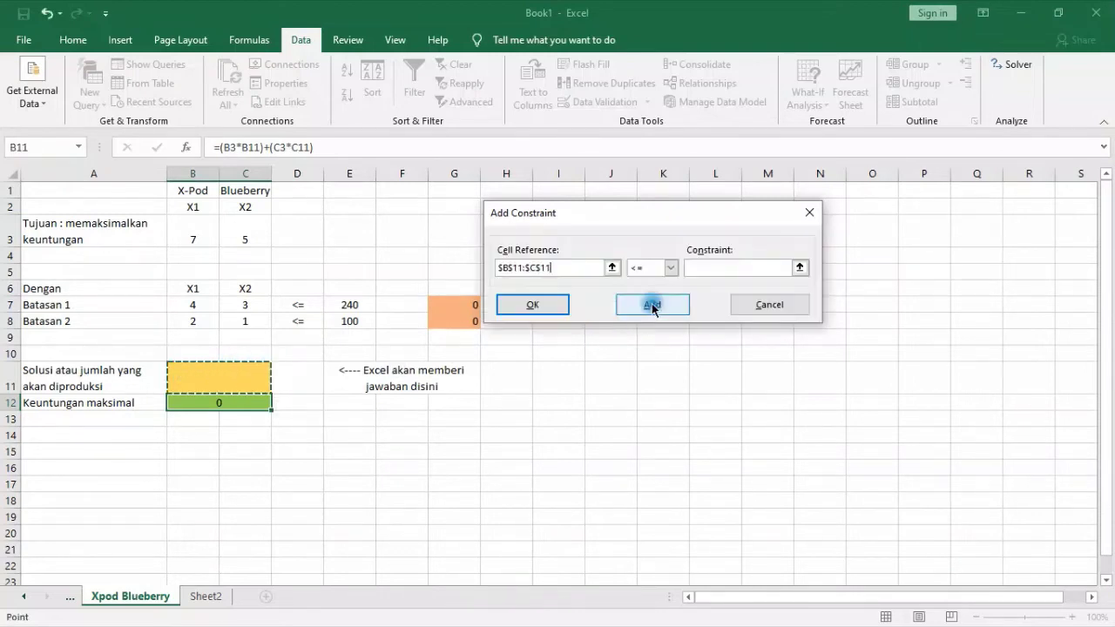
{"action": "left_click", "coordinate": [671, 269]}
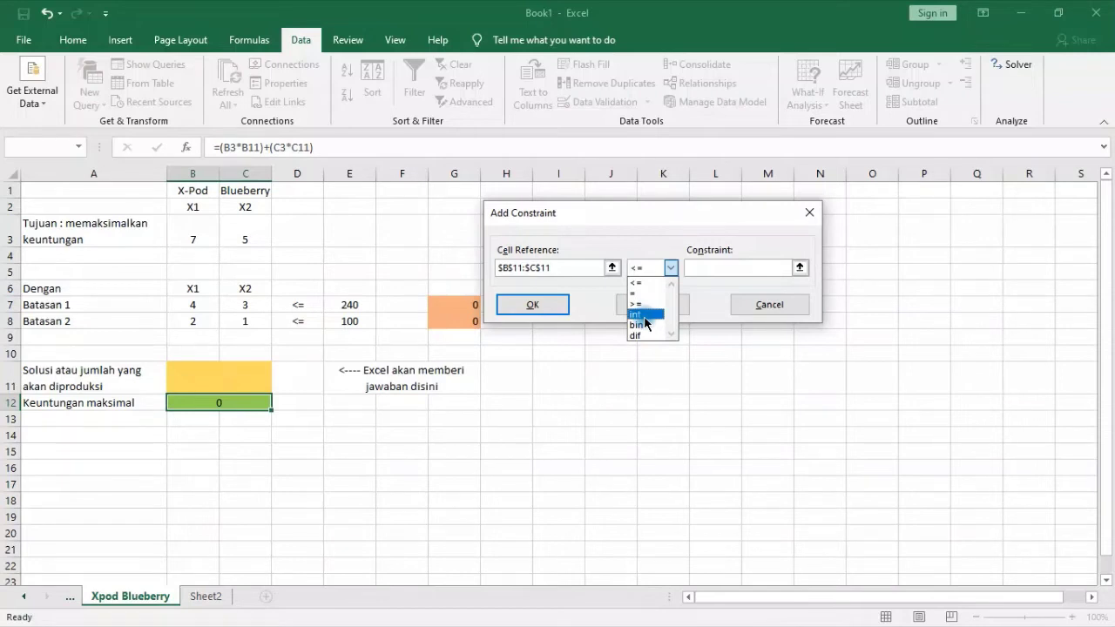
{"action": "left_click", "coordinate": [645, 315]}
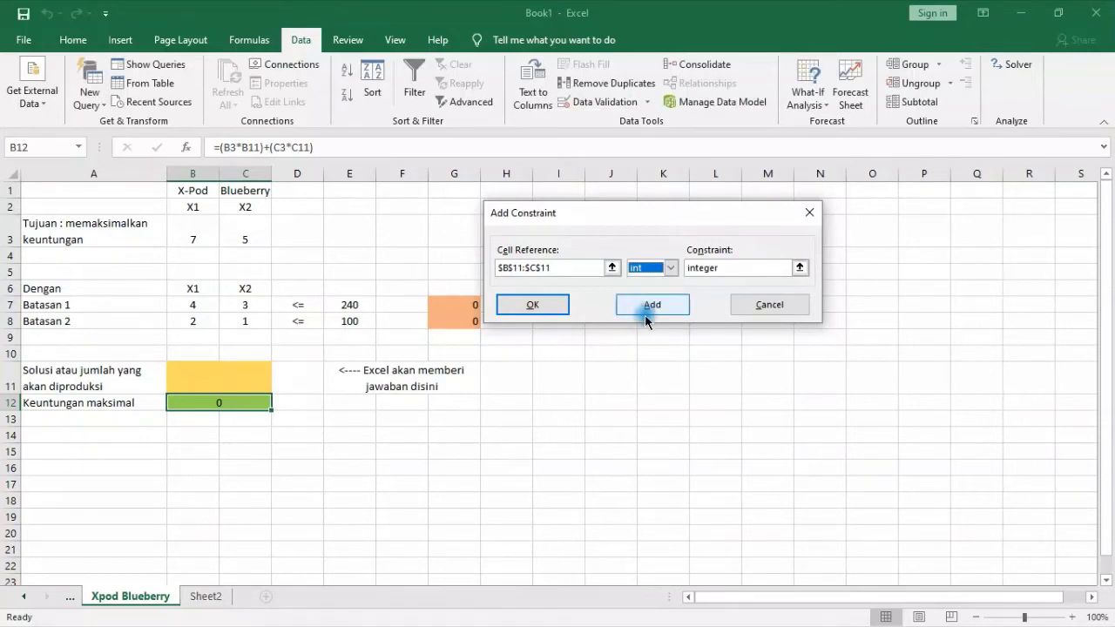
{"action": "left_click", "coordinate": [533, 307]}
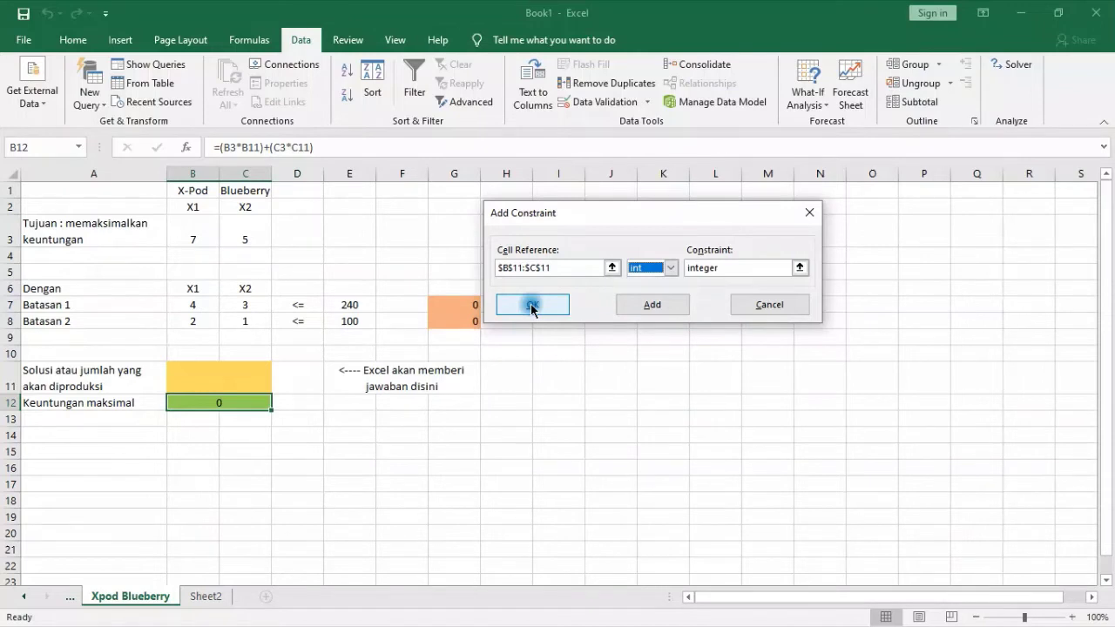
{"action": "left_click", "coordinate": [532, 305]}
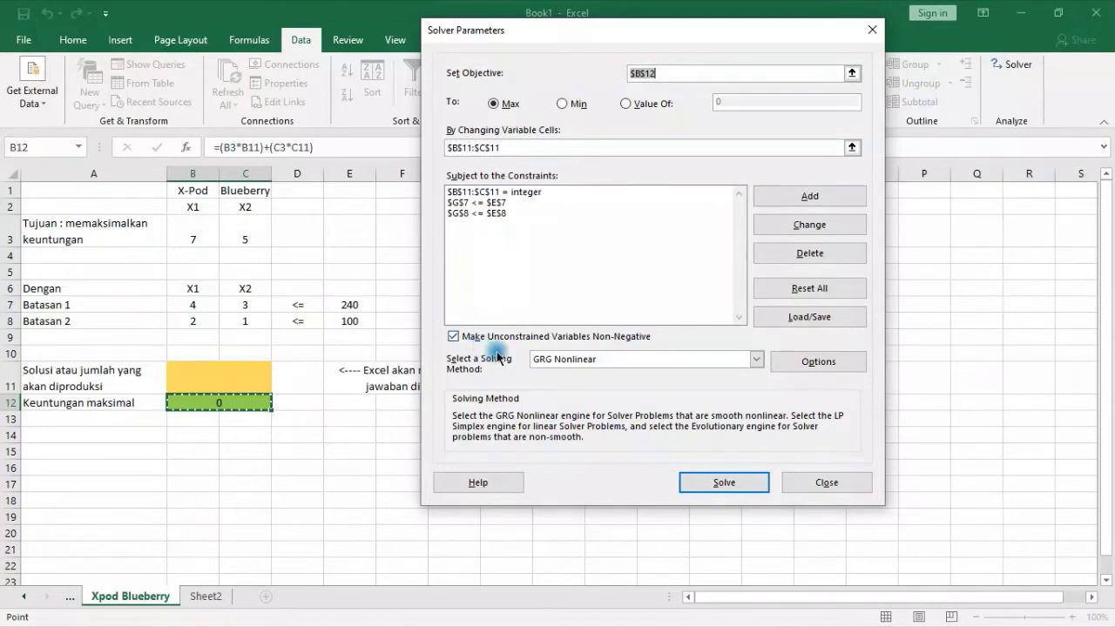
Step: Choose Simplex LP as the solving method and solve, yielding 30, 40 and profit 410
{"action": "left_click", "coordinate": [570, 366]}
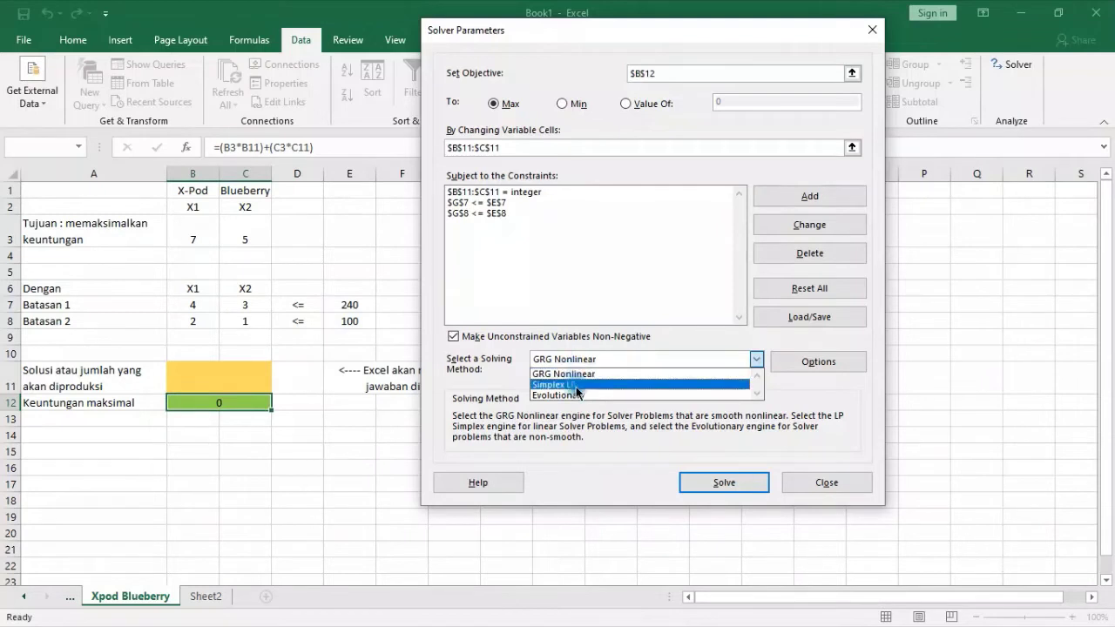
{"action": "left_click", "coordinate": [576, 385]}
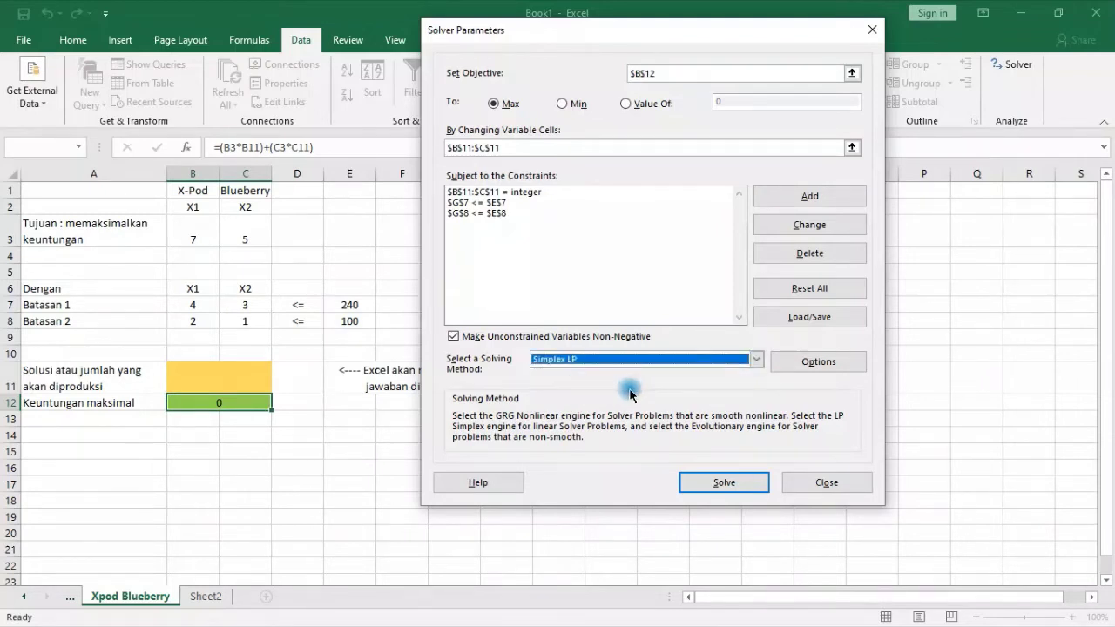
{"action": "left_click", "coordinate": [692, 484]}
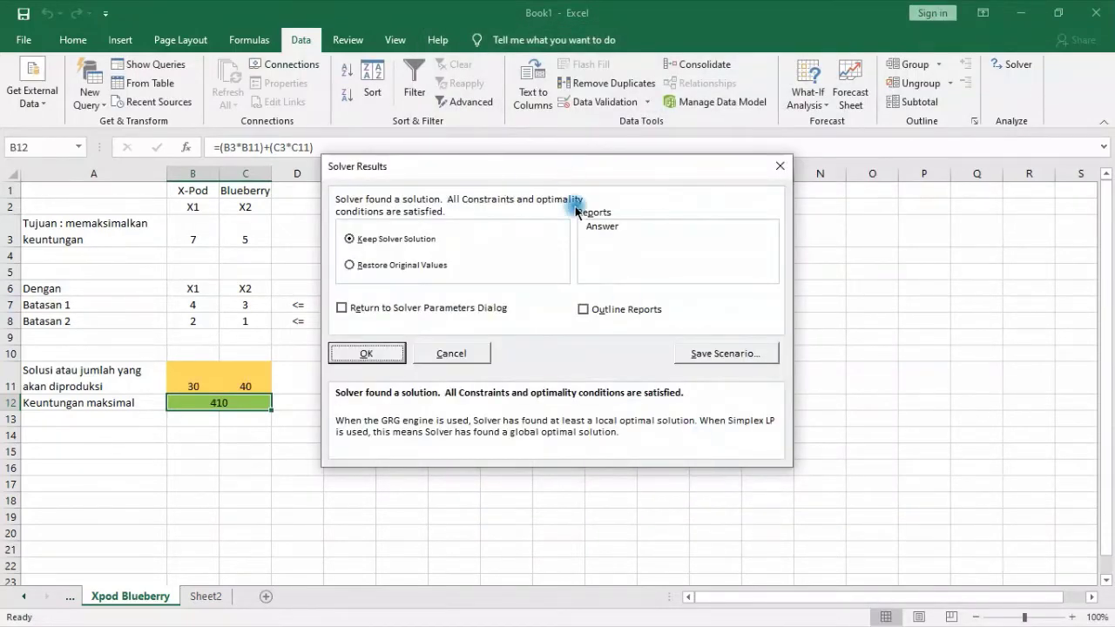
Step: Keep the Solver solution, check B11, B12, G7 and G8, then switch to the e-book PDF
{"action": "left_click", "coordinate": [381, 355]}
{"action": "left_click", "coordinate": [625, 432]}
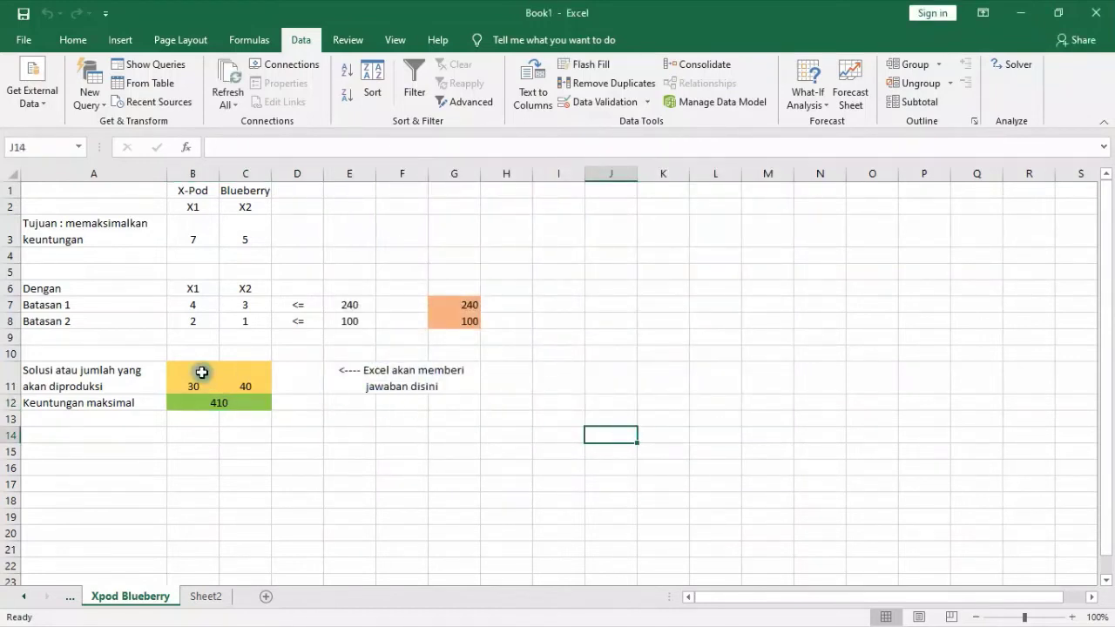
{"action": "left_click", "coordinate": [182, 386]}
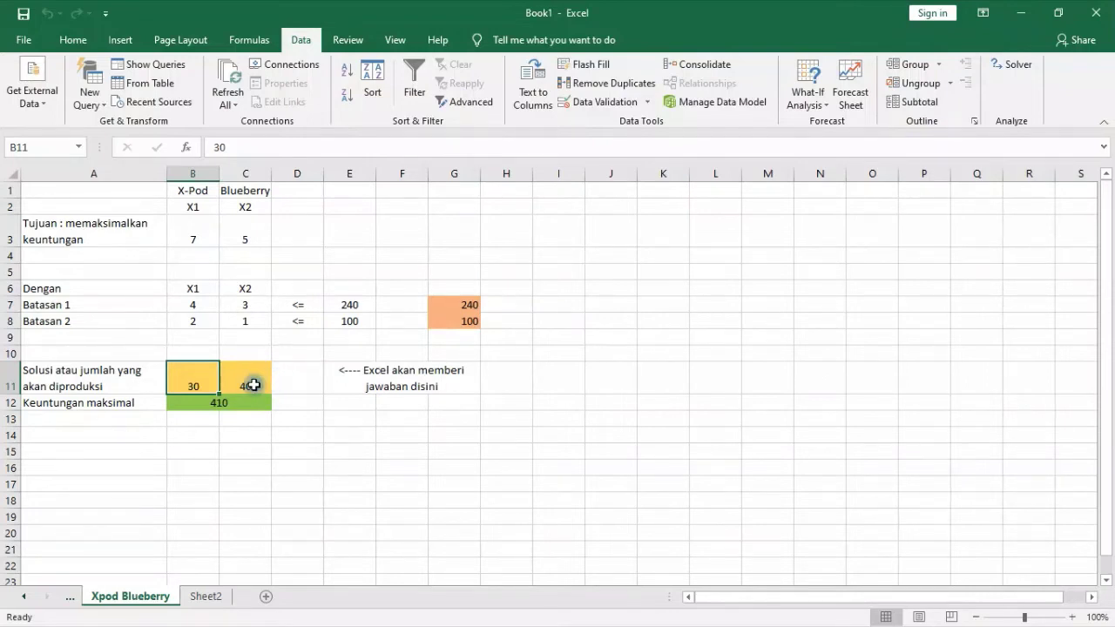
{"action": "left_click", "coordinate": [243, 404]}
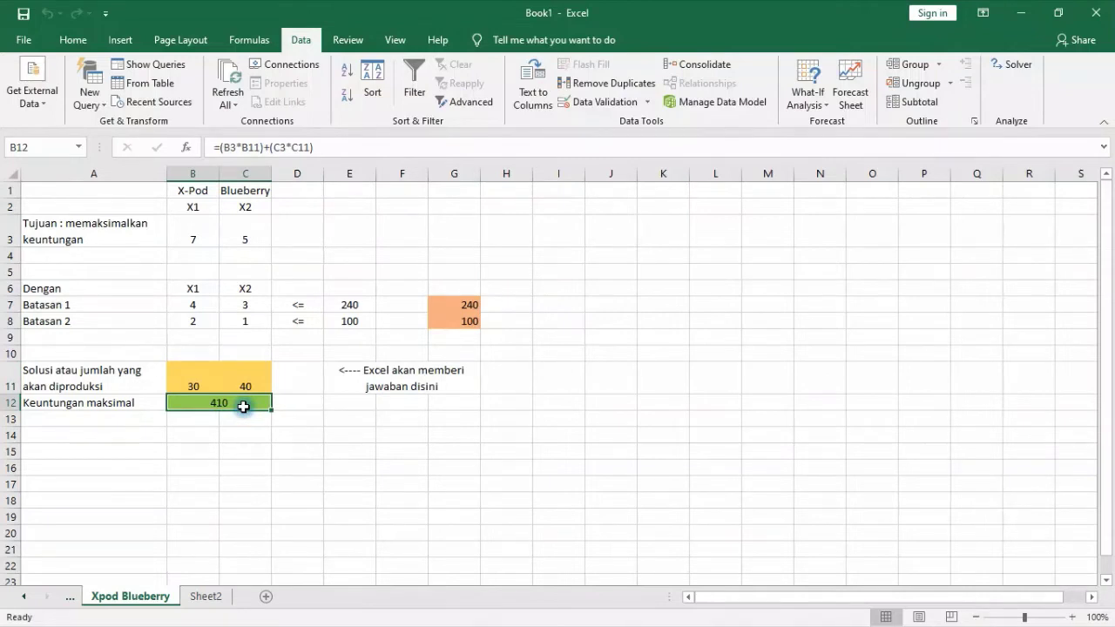
{"action": "left_click", "coordinate": [465, 304]}
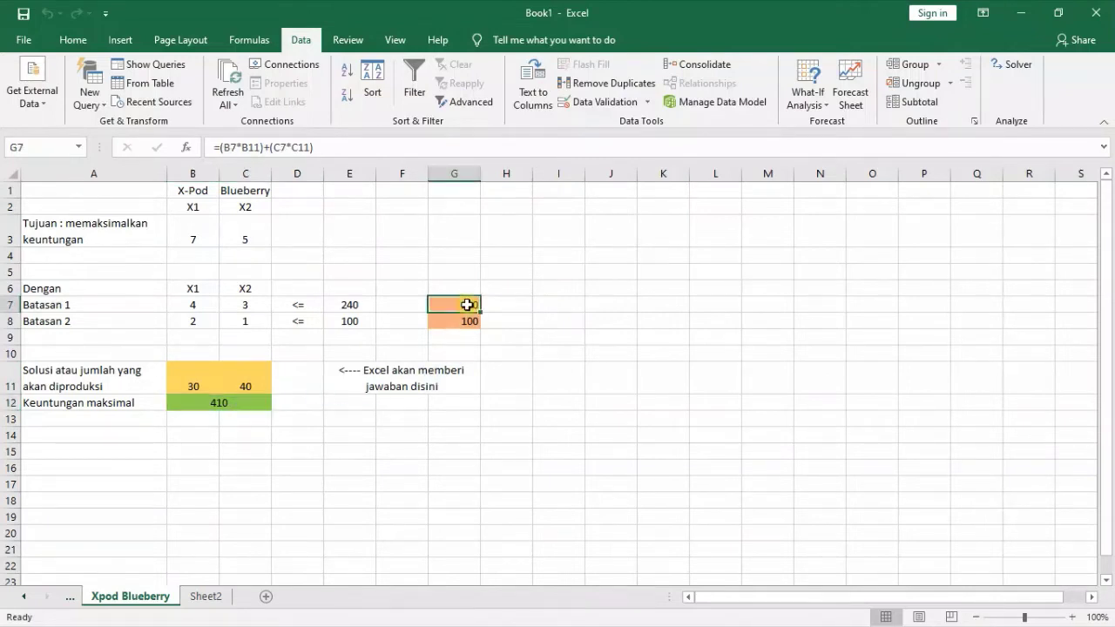
{"action": "left_click", "coordinate": [467, 328]}
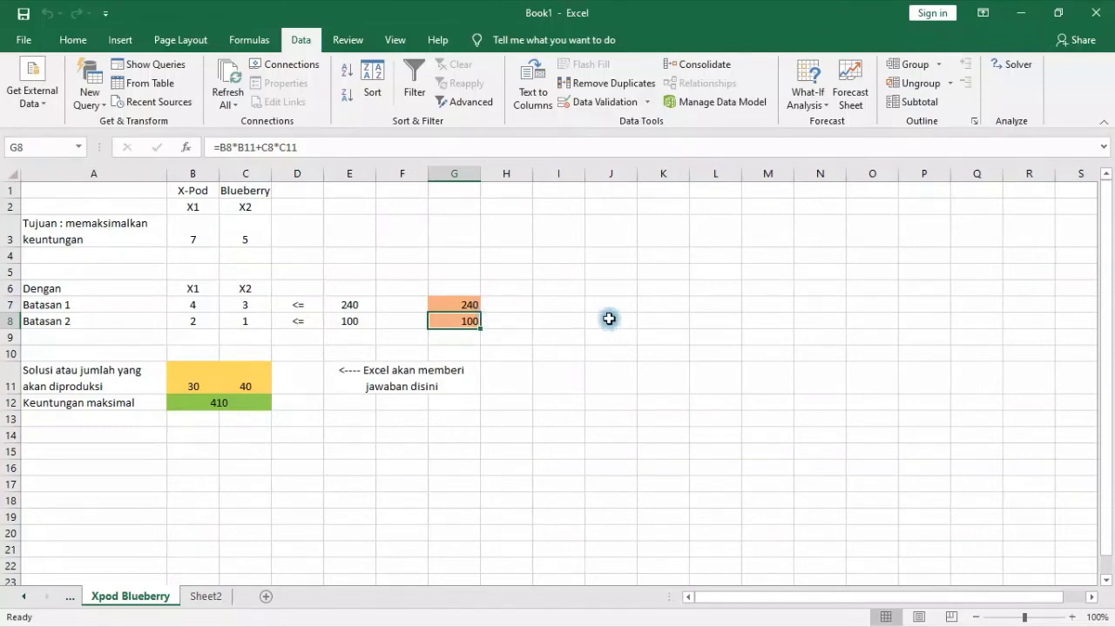
{"action": "key", "text": "alt+Tab"}
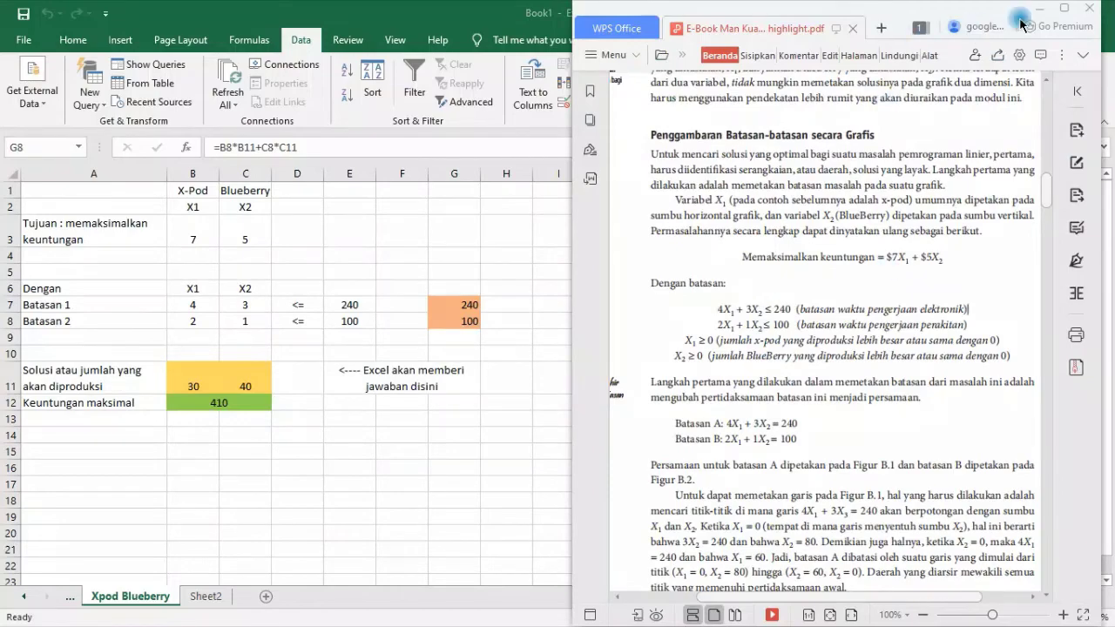
Step: Maximize the WPS e-book window and scroll down to the constraint graphs in Figures B.1–B.3
{"action": "left_click", "coordinate": [1064, 8]}
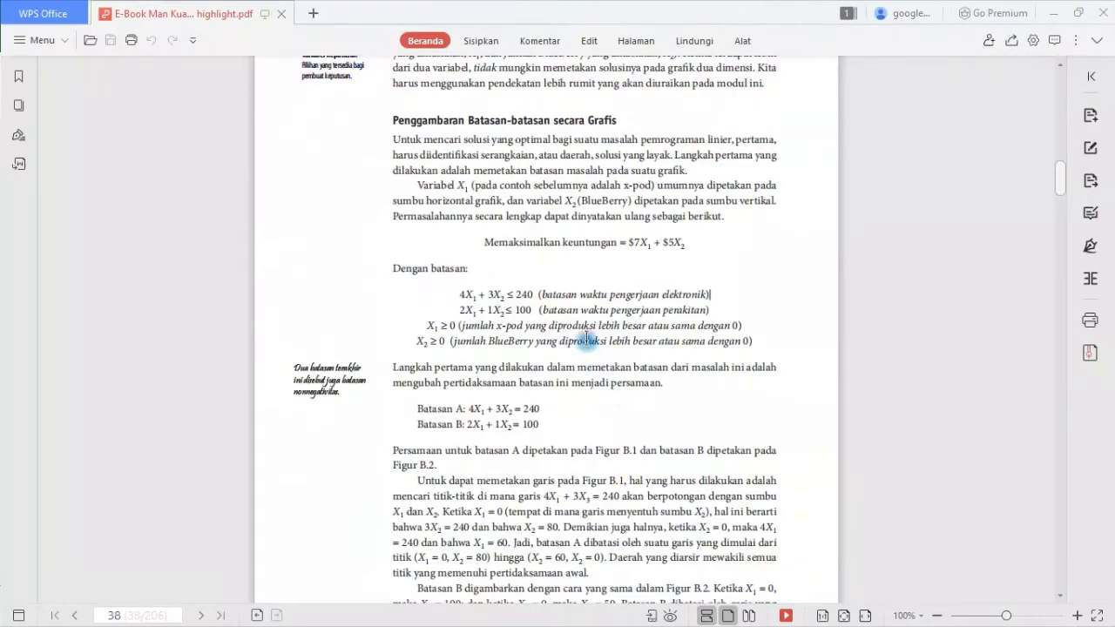
{"action": "scroll", "coordinate": [587, 340], "scroll_direction": "down", "scroll_amount": 2}
{"action": "scroll", "coordinate": [583, 338], "scroll_direction": "down", "scroll_amount": 5}
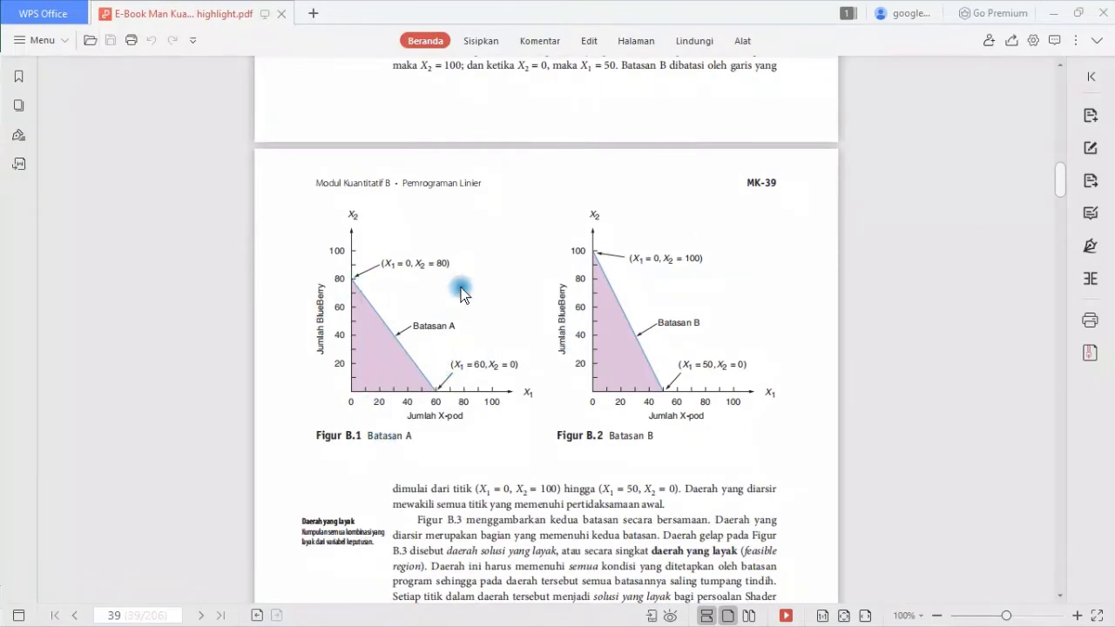
{"action": "scroll", "coordinate": [666, 374], "scroll_direction": "down", "scroll_amount": 2}
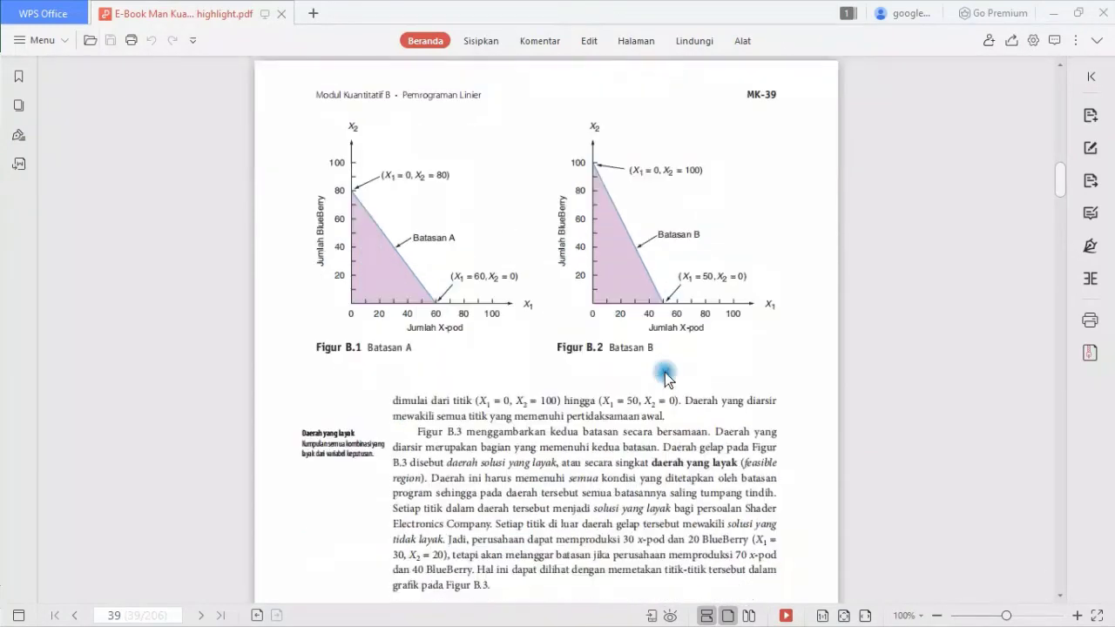
{"action": "scroll", "coordinate": [664, 376], "scroll_direction": "down", "scroll_amount": 3}
{"action": "scroll", "coordinate": [664, 375], "scroll_direction": "down", "scroll_amount": 2}
{"action": "scroll", "coordinate": [610, 339], "scroll_direction": "down", "scroll_amount": 2}
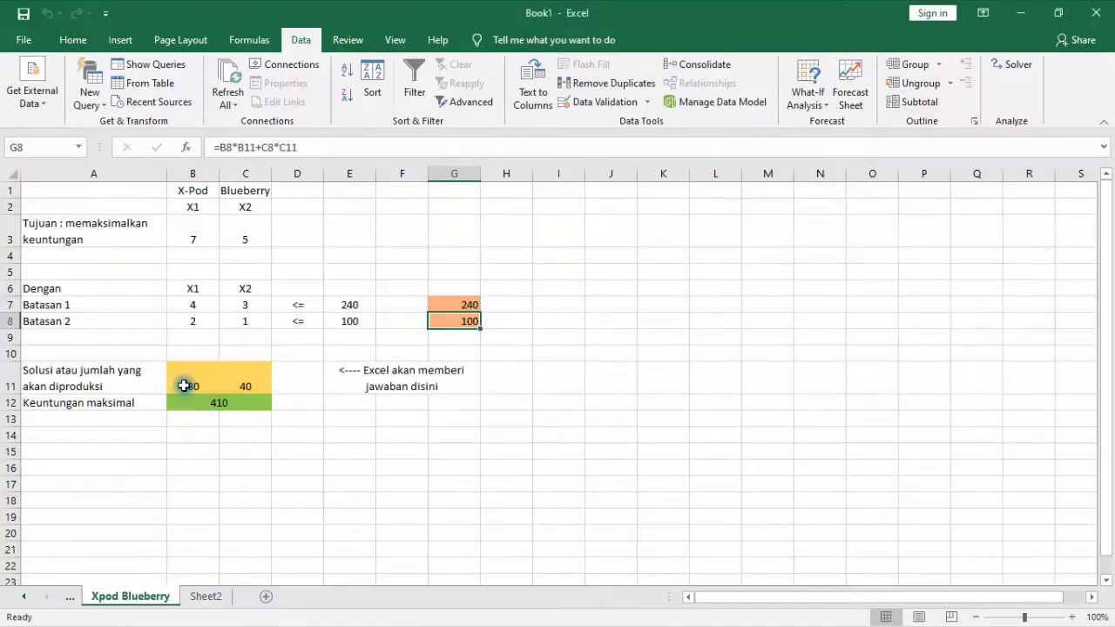
Step: Deselect the model by clicking empty cells G13 and B20, then return to the e-book at Figure B.3
{"action": "left_click", "coordinate": [441, 425]}
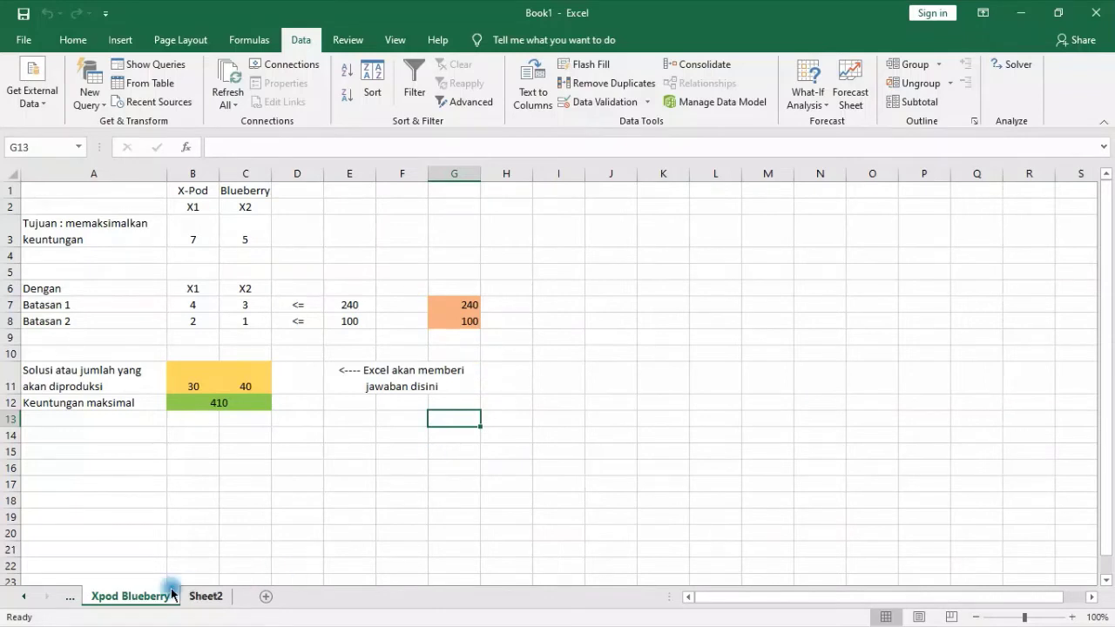
{"action": "left_click", "coordinate": [179, 530]}
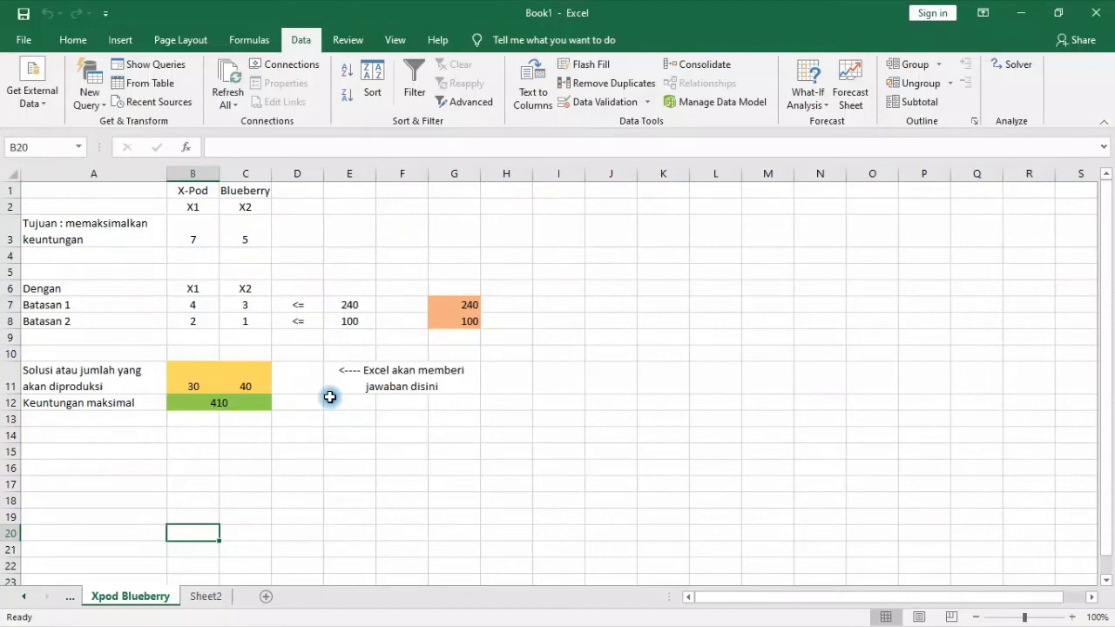
{"action": "key", "text": "alt+Tab"}
{"action": "key", "text": "alt+Tab"}
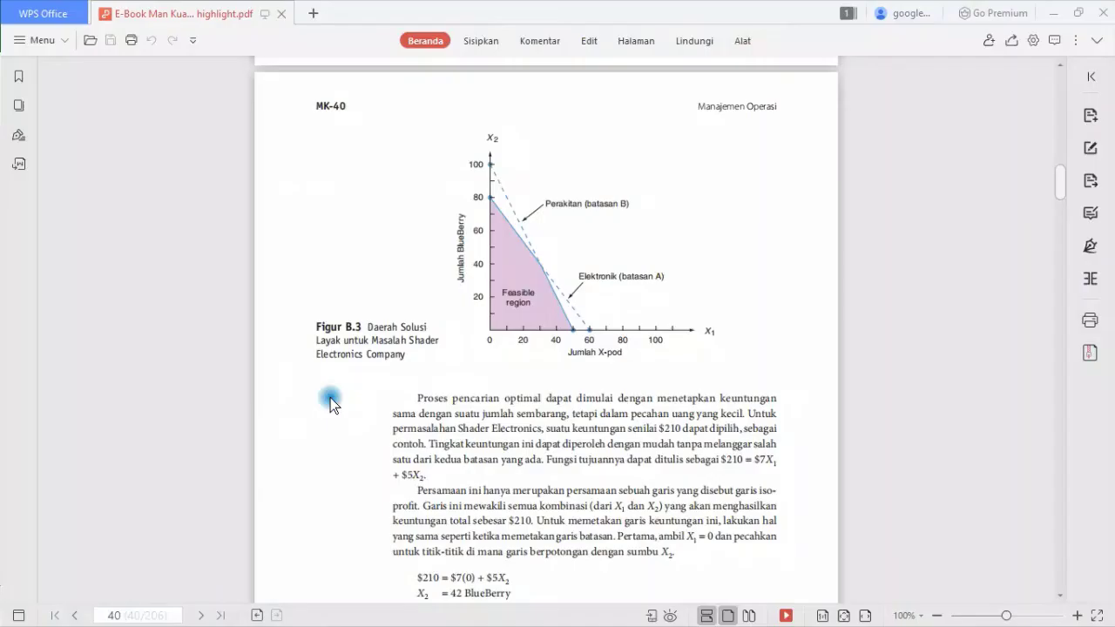
Step: Zoom around Figure B.3, then move the e-book to page 57's Excel Solver figure
{"action": "scroll", "coordinate": [684, 282], "scroll_direction": "up", "scroll_amount": 5}
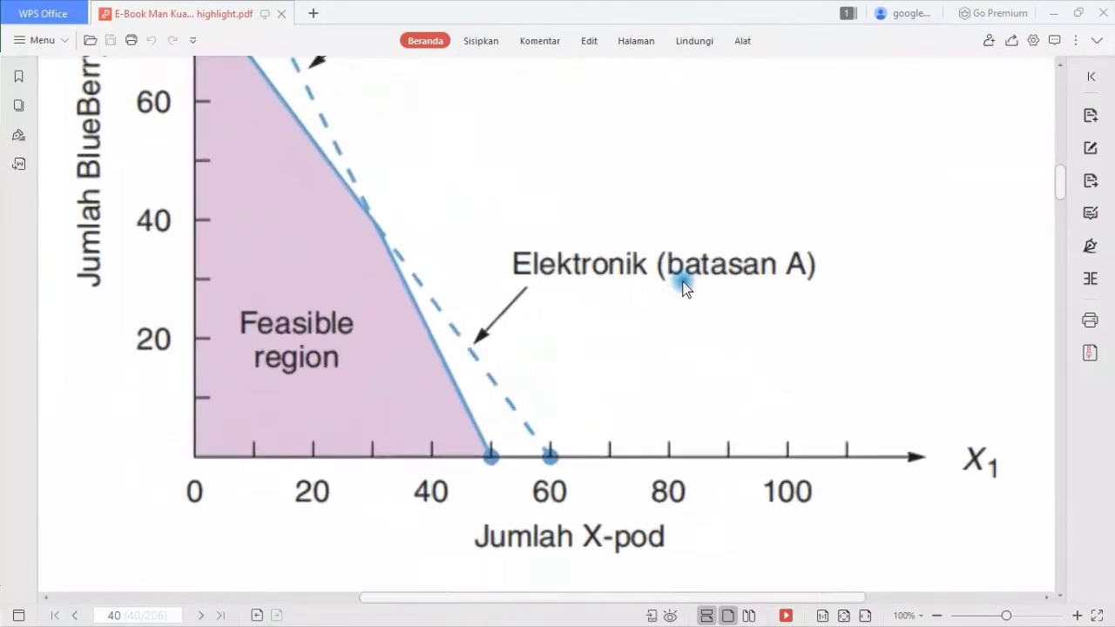
{"action": "scroll", "coordinate": [653, 301], "scroll_direction": "down", "scroll_amount": 5, "text": "ctrl"}
{"action": "scroll", "coordinate": [653, 300], "scroll_direction": "down", "scroll_amount": 5}
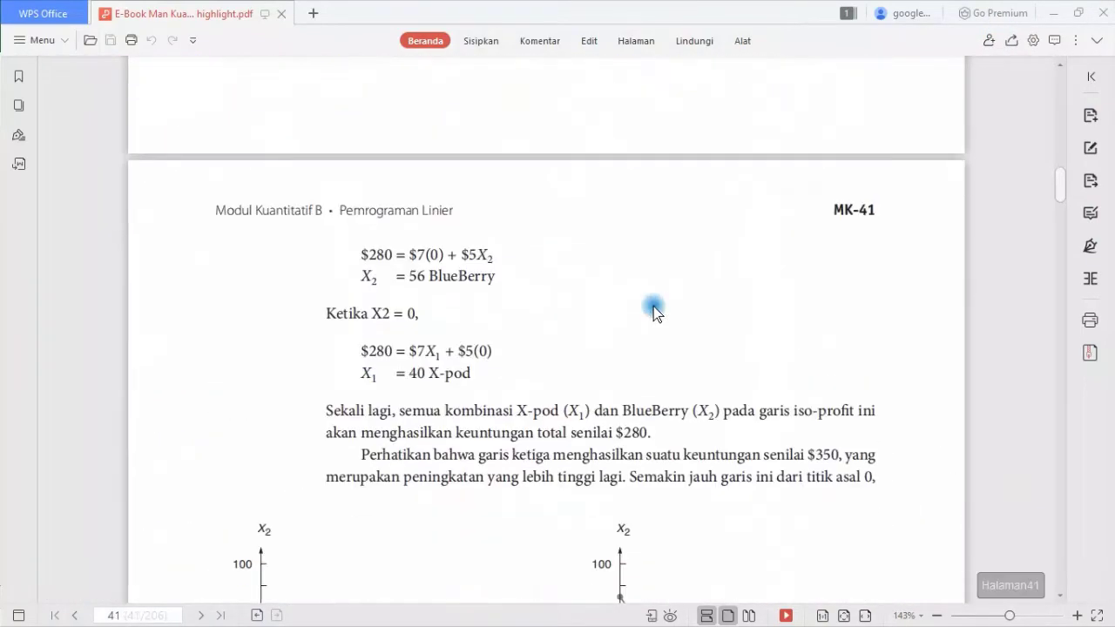
{"action": "left_click_drag", "start_coordinate": [1061, 183], "coordinate": [1060, 219]}
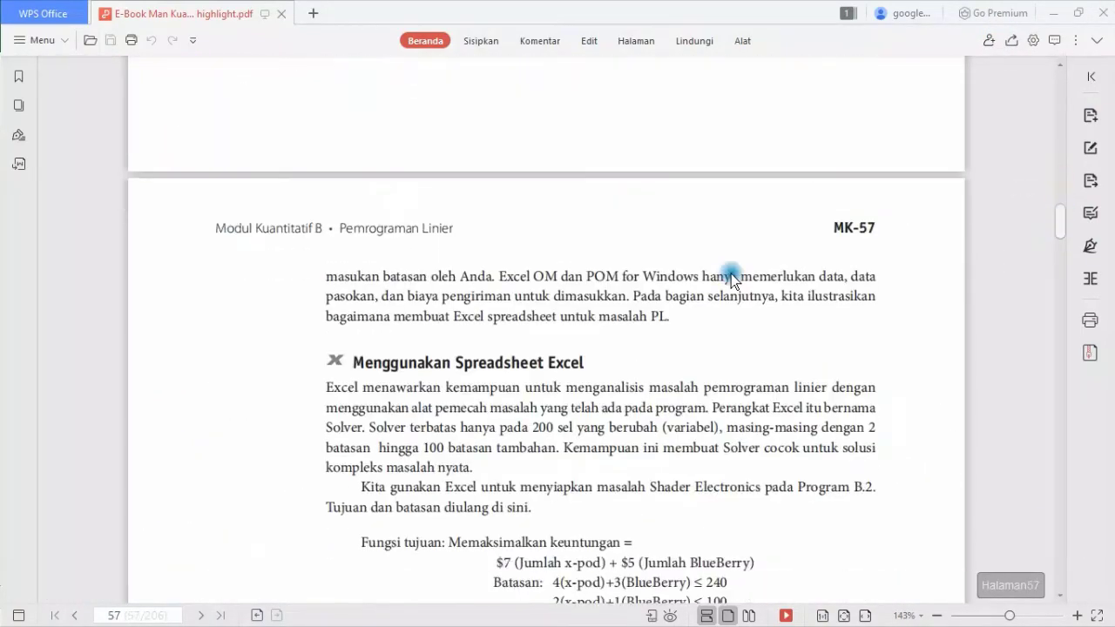
Step: Scroll to Contoh Soal B.1 on page 58 and select the word 'dua'
{"action": "scroll", "coordinate": [690, 312], "scroll_direction": "down", "scroll_amount": 5}
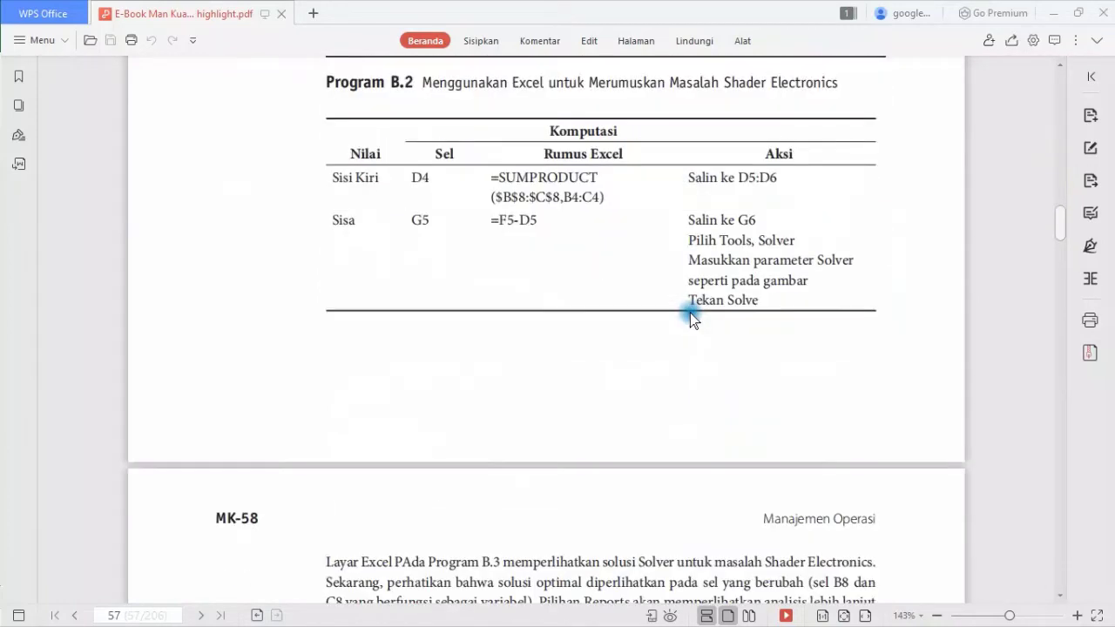
{"action": "scroll", "coordinate": [690, 313], "scroll_direction": "up", "scroll_amount": 4}
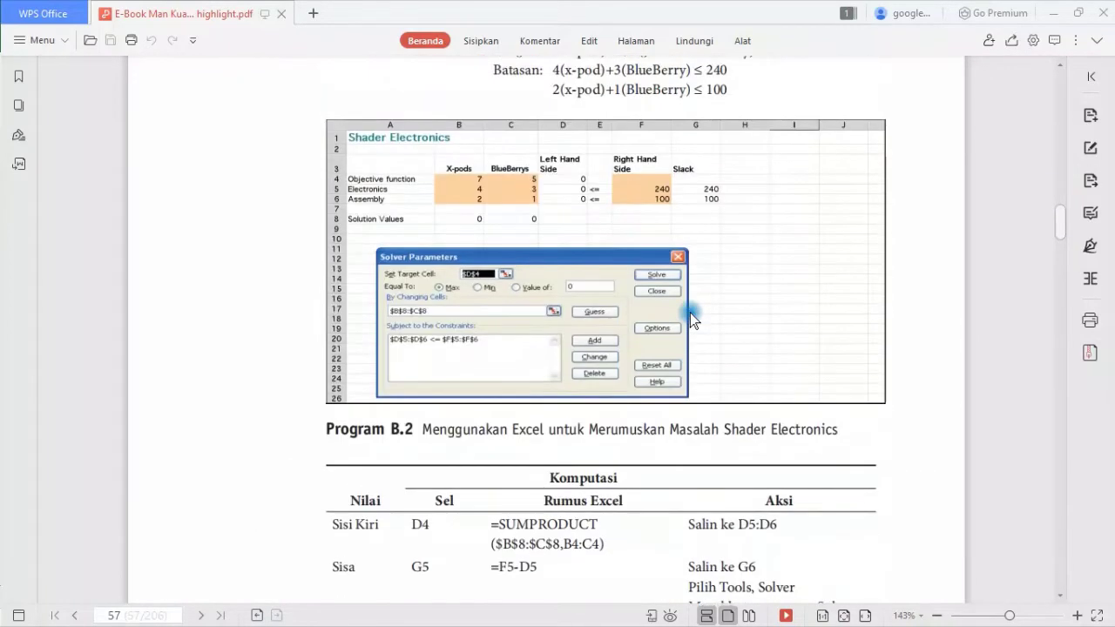
{"action": "scroll", "coordinate": [691, 315], "scroll_direction": "up", "scroll_amount": 1}
{"action": "scroll", "coordinate": [688, 315], "scroll_direction": "down", "scroll_amount": 1}
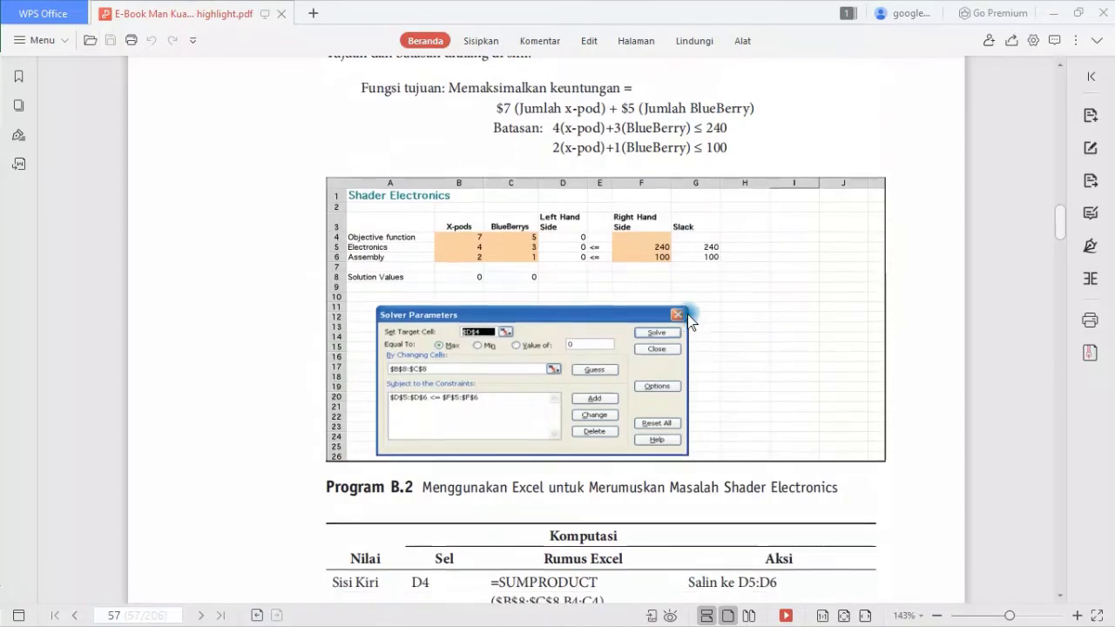
{"action": "scroll", "coordinate": [687, 314], "scroll_direction": "down", "scroll_amount": 4}
{"action": "scroll", "coordinate": [688, 314], "scroll_direction": "down", "scroll_amount": 4}
{"action": "scroll", "coordinate": [687, 314], "scroll_direction": "down", "scroll_amount": 5}
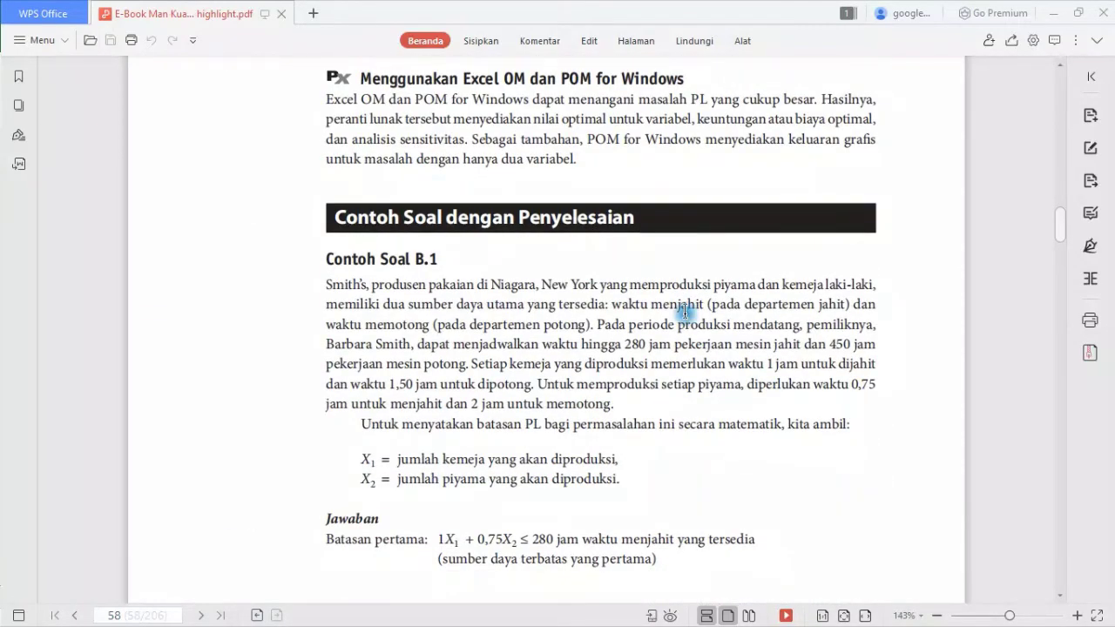
{"action": "scroll", "coordinate": [685, 312], "scroll_direction": "down", "scroll_amount": 3}
{"action": "scroll", "coordinate": [685, 313], "scroll_direction": "down", "scroll_amount": 4}
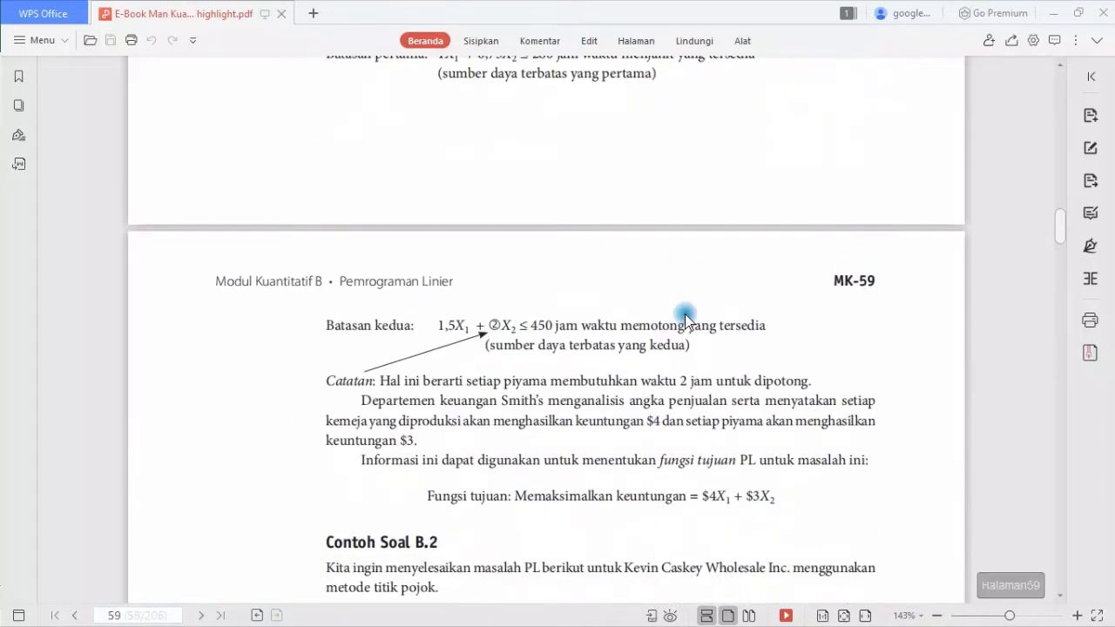
{"action": "scroll", "coordinate": [685, 314], "scroll_direction": "up", "scroll_amount": 5}
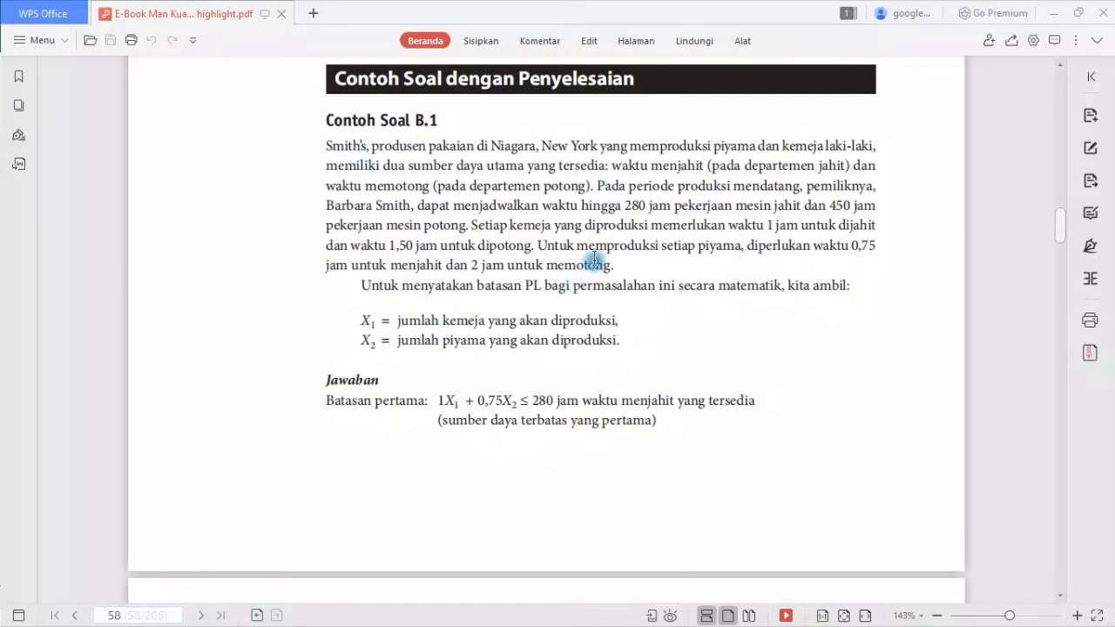
{"action": "double_click", "coordinate": [392, 166]}
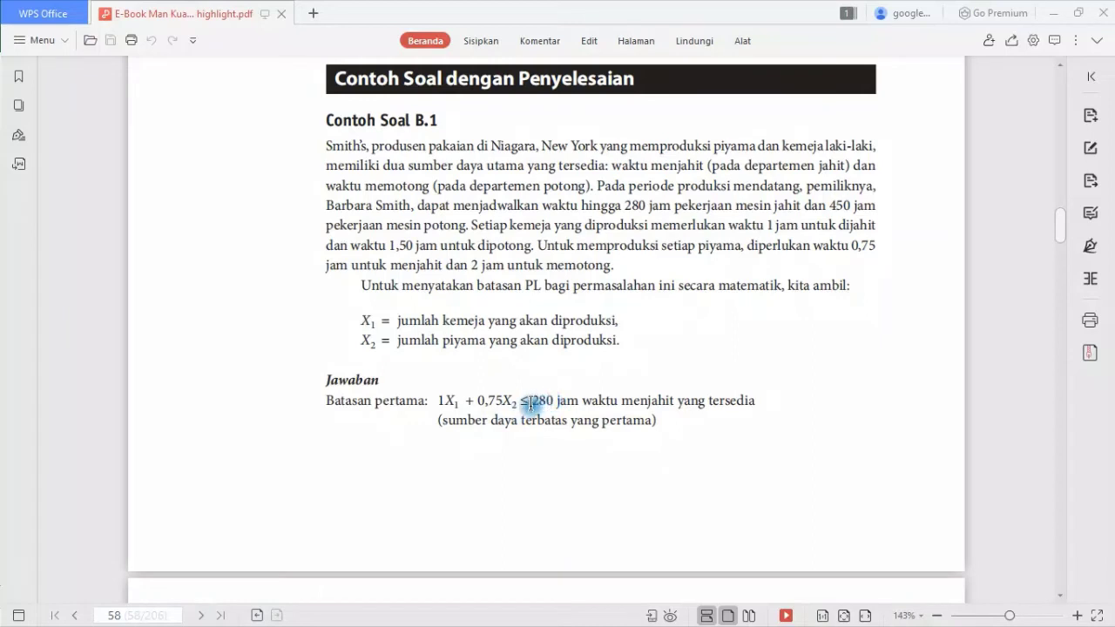
Step: Highlight 280 in the first constraint, then scroll the PDF down to page 59
{"action": "left_click_drag", "start_coordinate": [531, 402], "coordinate": [555, 401]}
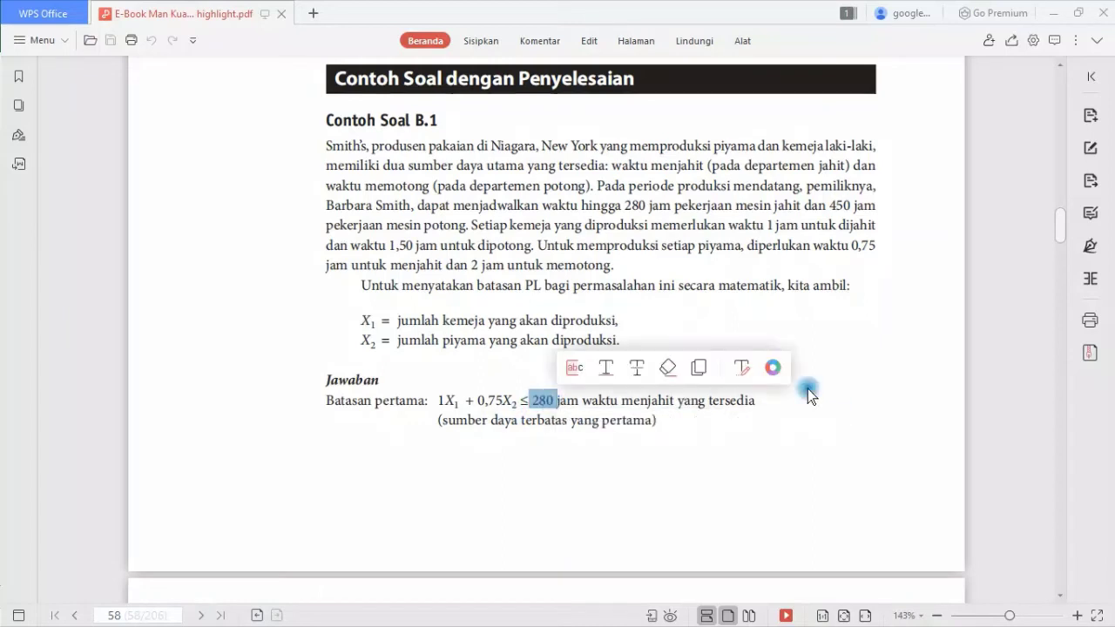
{"action": "left_click", "coordinate": [794, 439]}
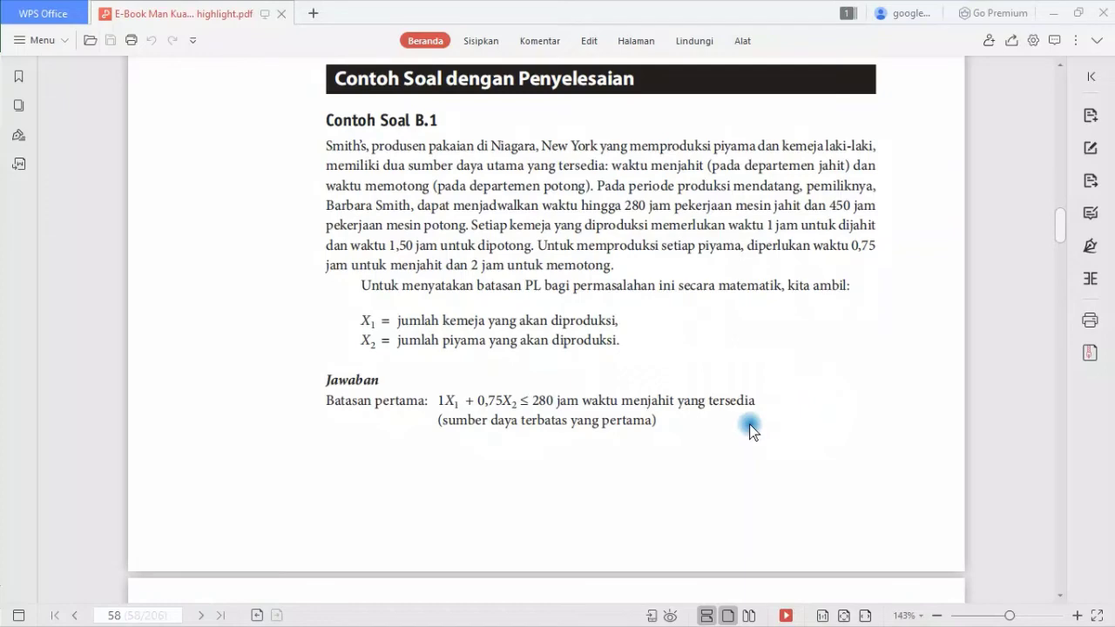
{"action": "scroll", "coordinate": [626, 411], "scroll_direction": "down", "scroll_amount": 5}
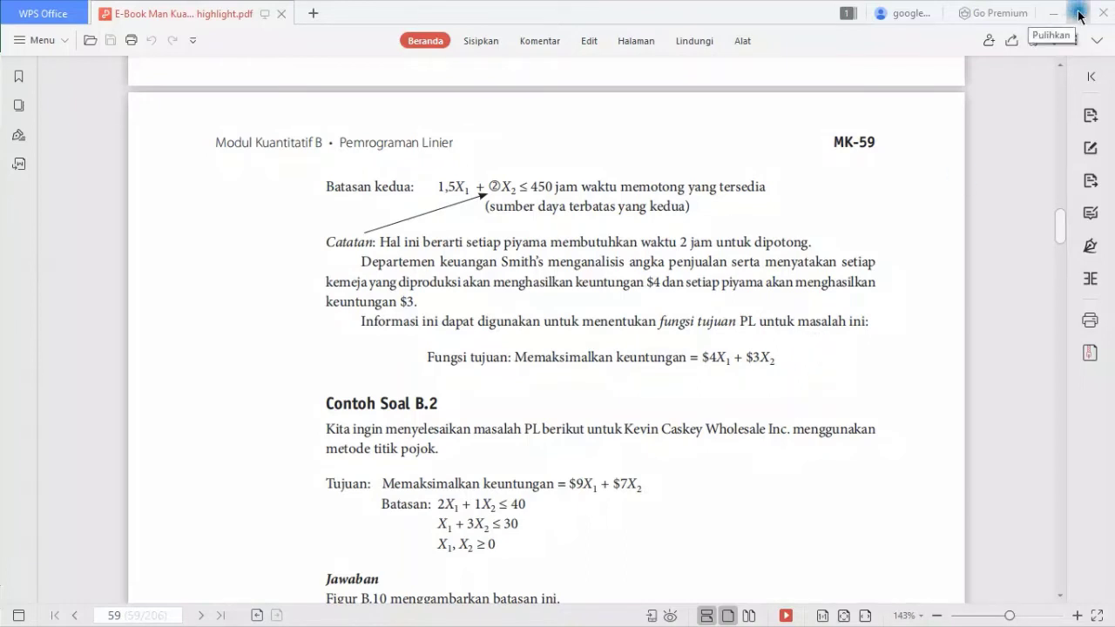
Step: Place Excel beside the PDF and add a new empty worksheet
{"action": "left_click", "coordinate": [1078, 14]}
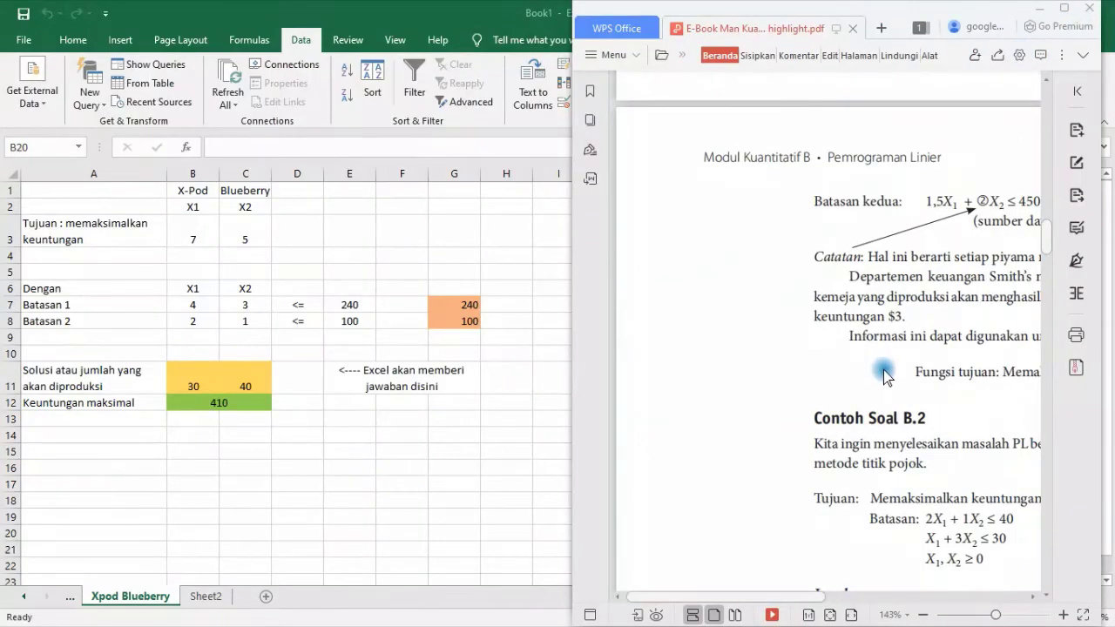
{"action": "left_click_drag", "start_coordinate": [804, 596], "coordinate": [897, 596]}
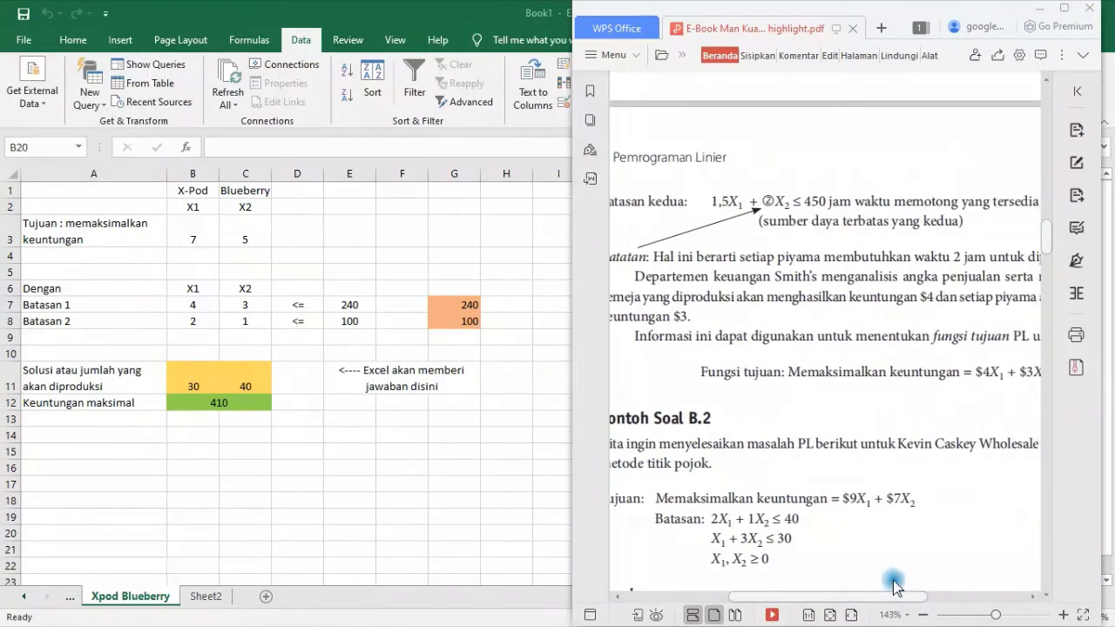
{"action": "scroll", "coordinate": [834, 506], "scroll_direction": "up", "scroll_amount": 3}
{"action": "scroll", "coordinate": [834, 505], "scroll_direction": "up", "scroll_amount": 3}
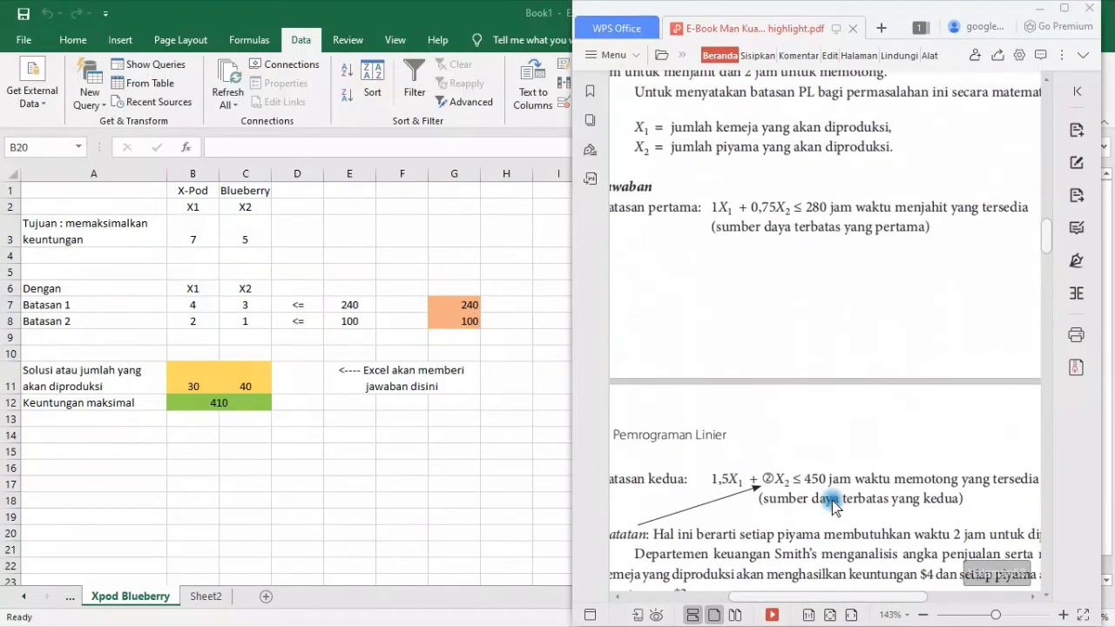
{"action": "left_click", "coordinate": [350, 491]}
{"action": "left_click", "coordinate": [214, 597]}
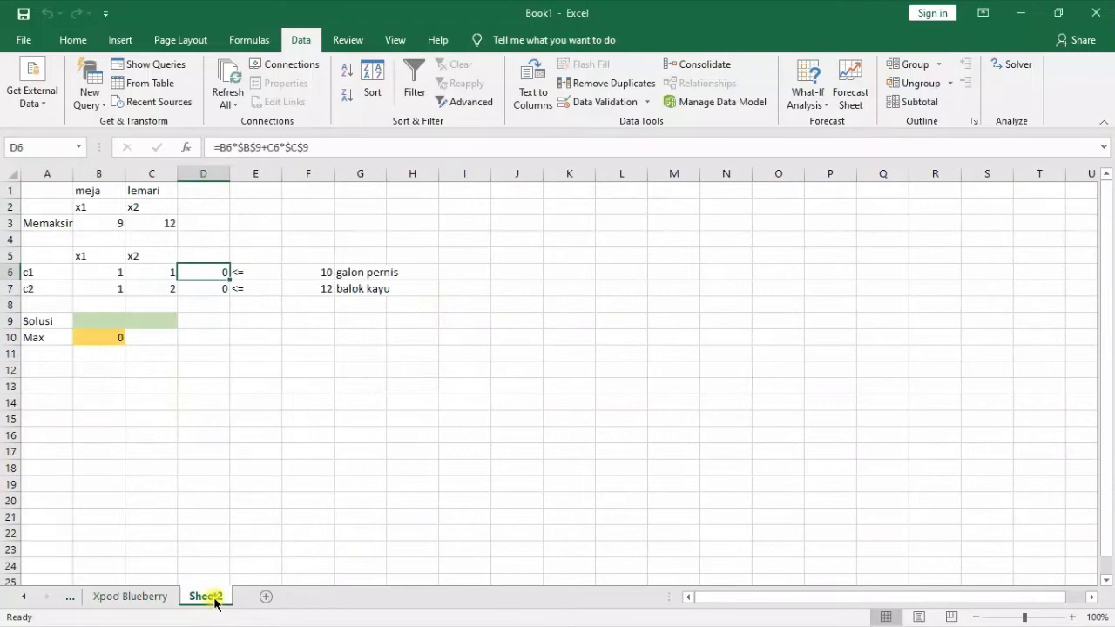
{"action": "left_click", "coordinate": [265, 598]}
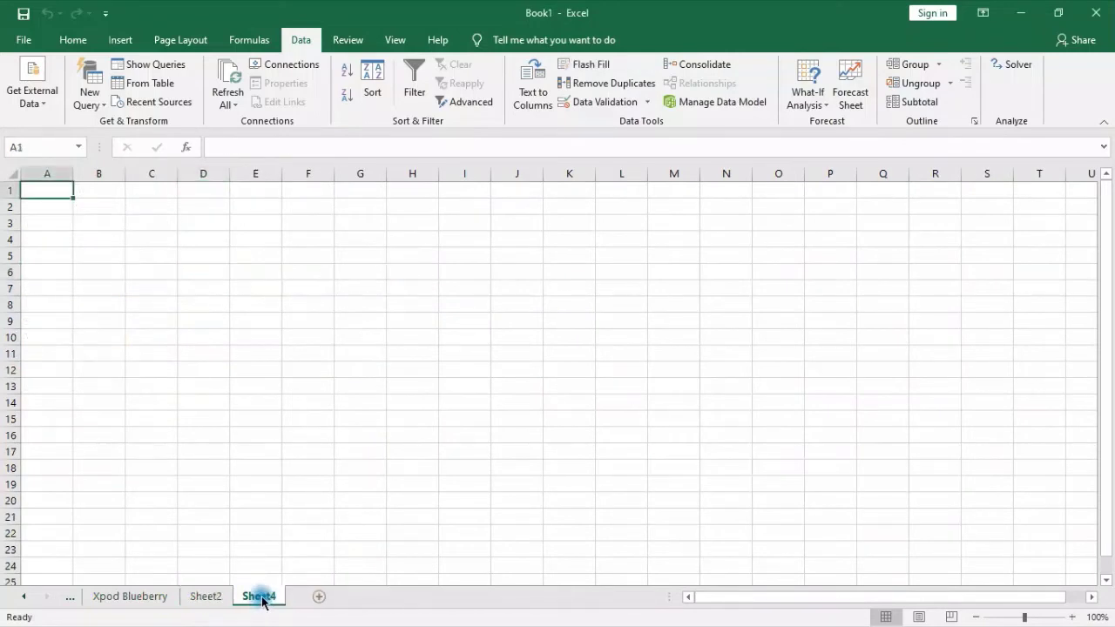
Step: Move Sheet2 ahead of the Xpod Blueberry sheet
{"action": "left_click", "coordinate": [24, 597]}
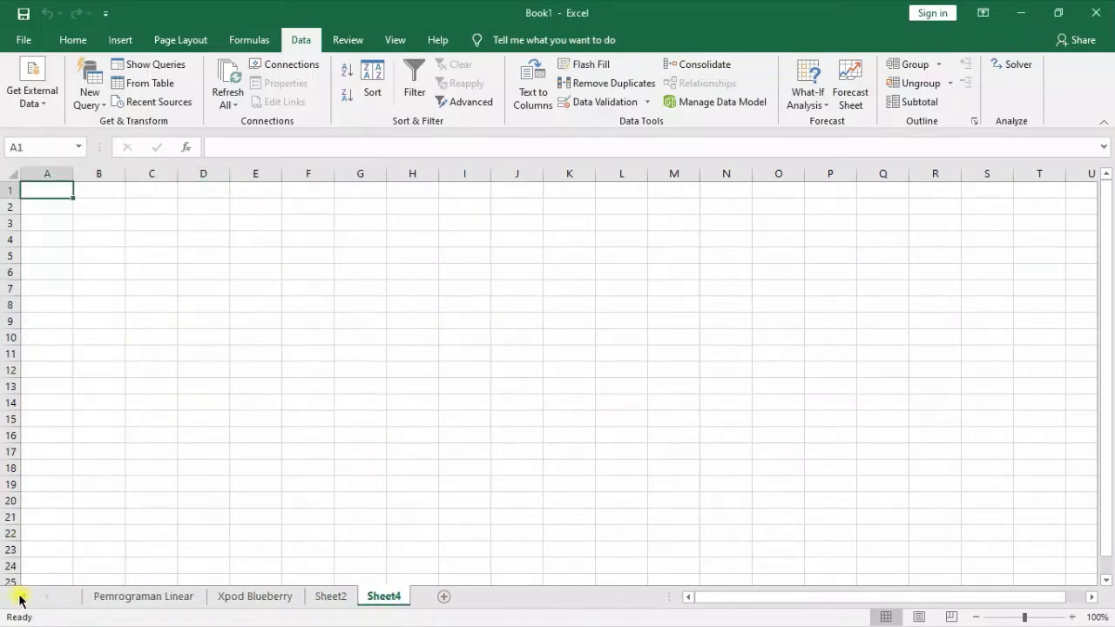
{"action": "left_click", "coordinate": [254, 597]}
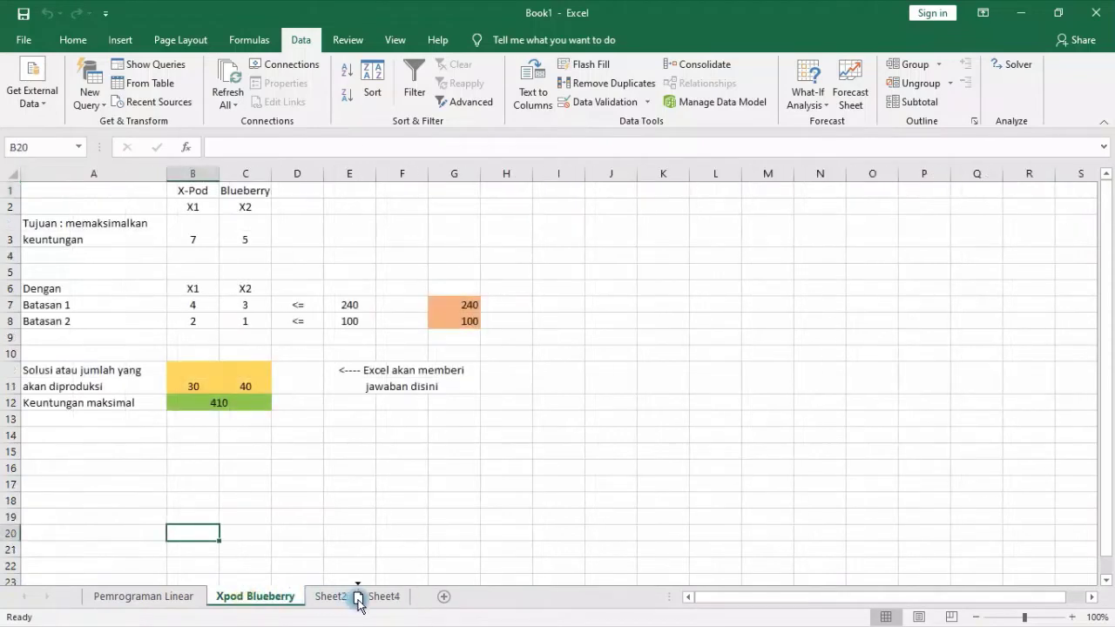
{"action": "left_click_drag", "start_coordinate": [342, 599], "coordinate": [213, 597]}
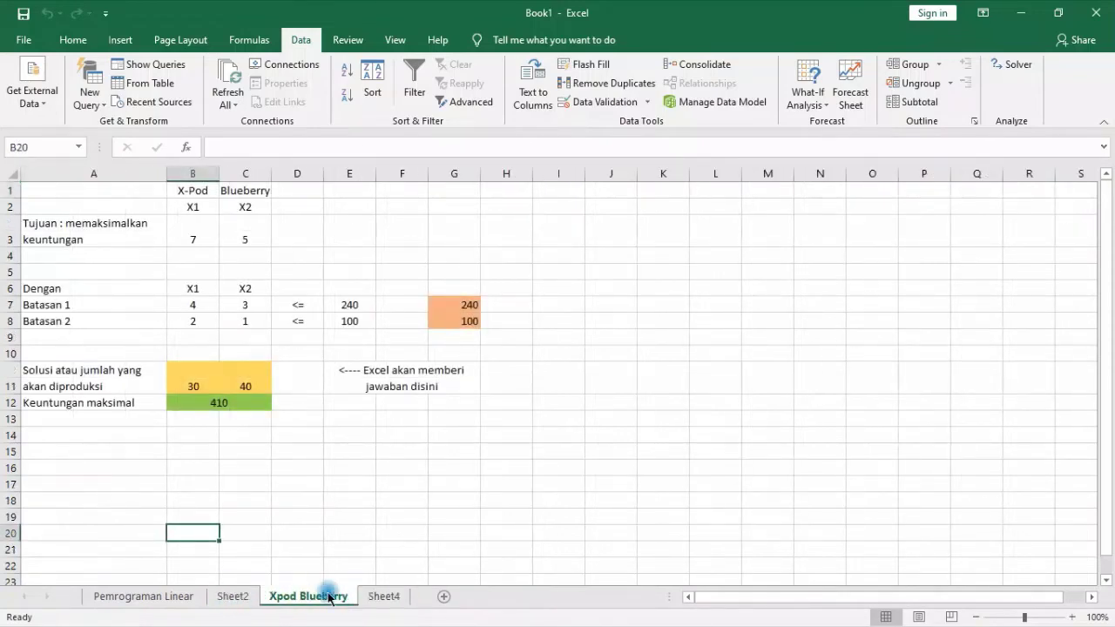
Step: Rename Sheet4 to 'Kemeja Piyama' and select cell B1
{"action": "left_click", "coordinate": [380, 595]}
{"action": "double_click", "coordinate": [380, 596]}
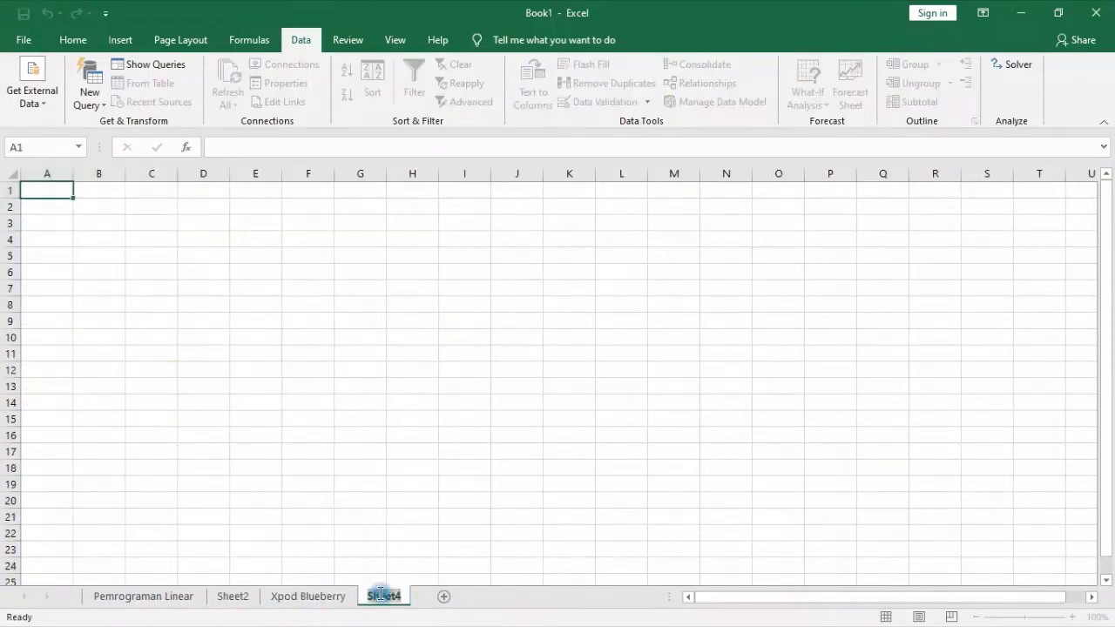
{"action": "type", "text": "Ke"}
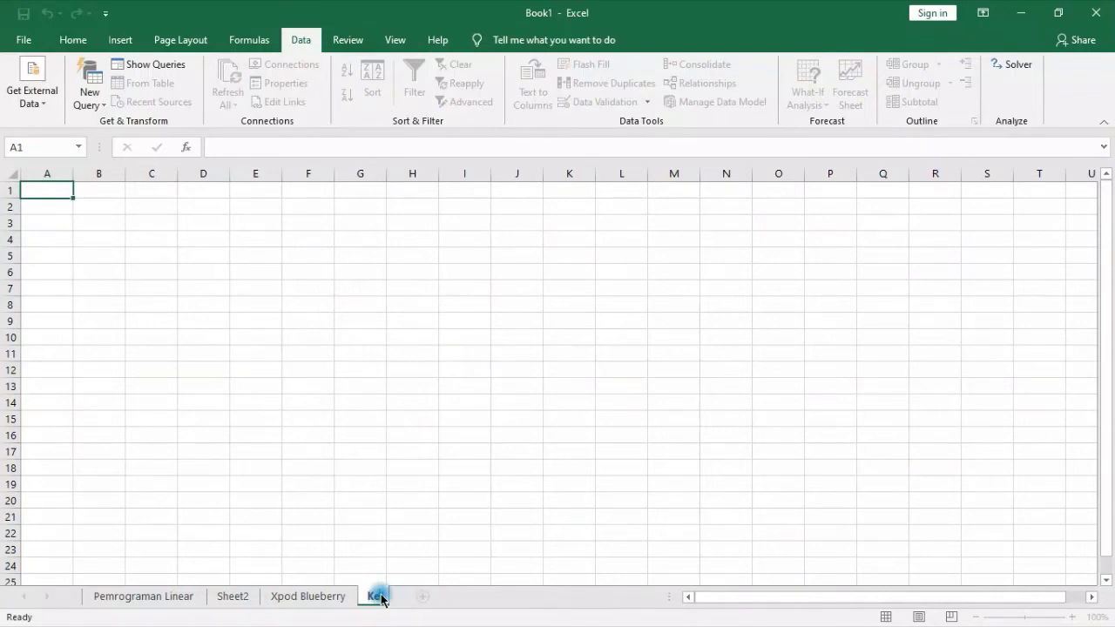
{"action": "type", "text": "meja"}
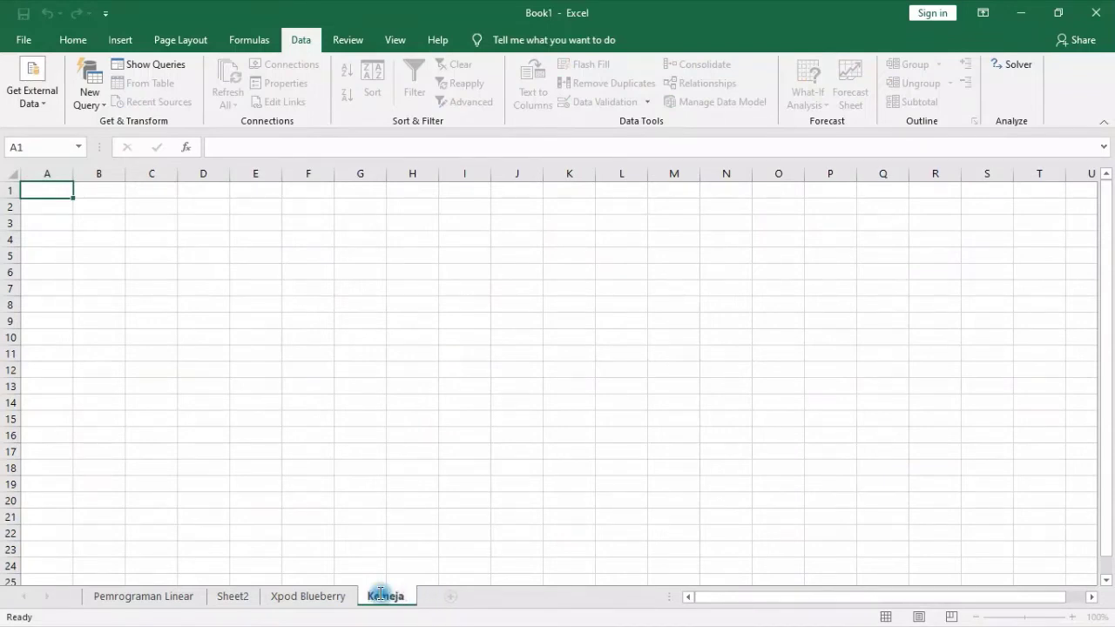
{"action": "type", "text": " Piyama"}
{"action": "key", "text": "Return"}
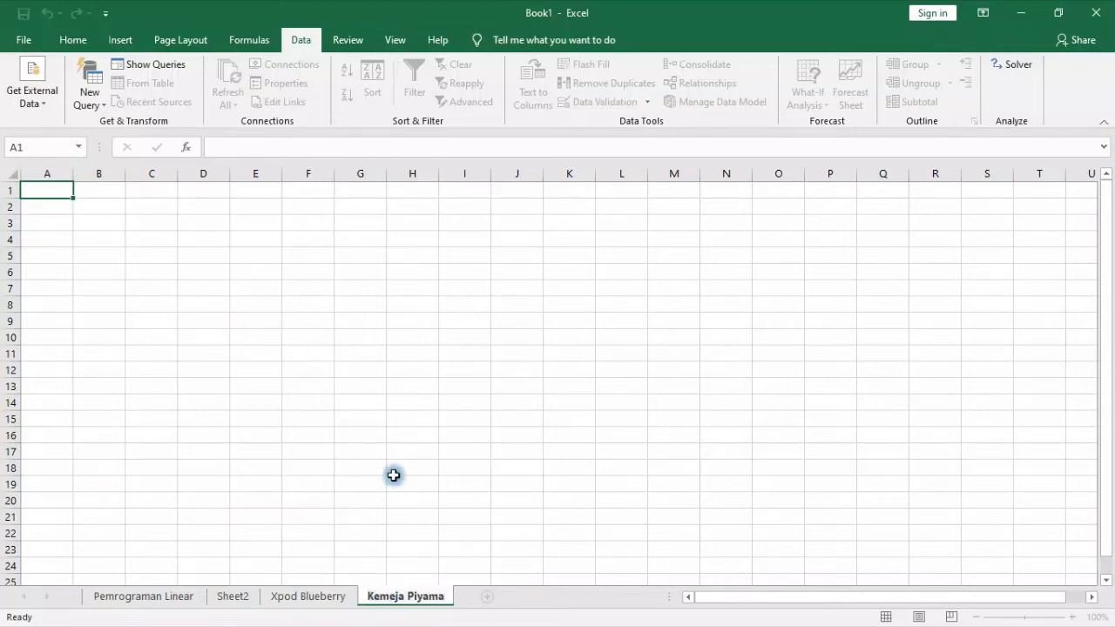
{"action": "left_click", "coordinate": [393, 475]}
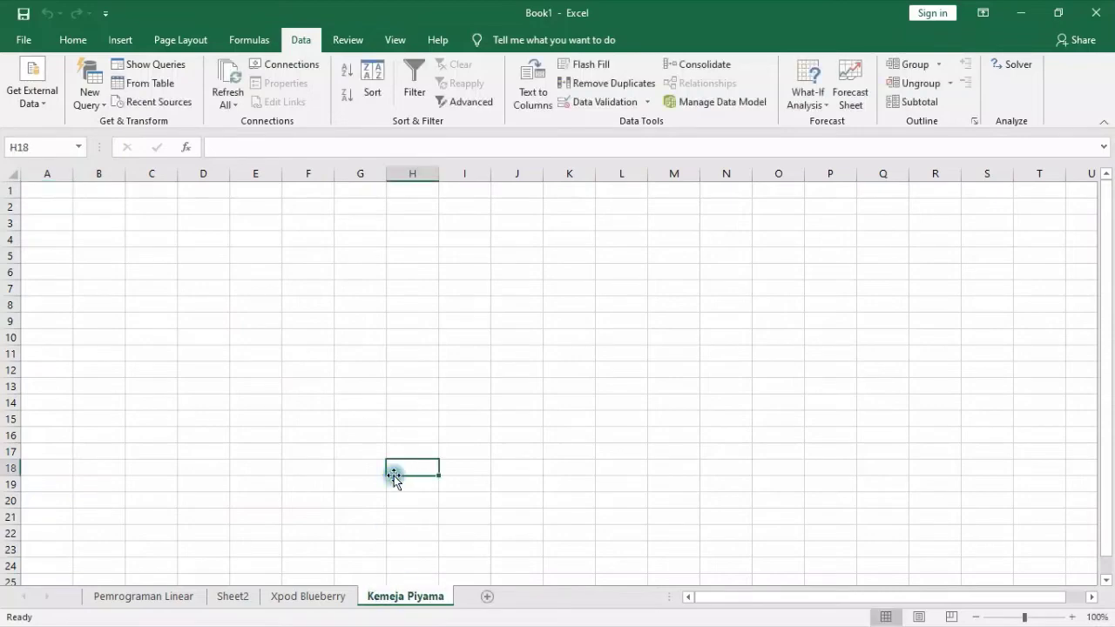
{"action": "left_click", "coordinate": [104, 193]}
Step: Enter the column headings Kemeja and Piyama in B1:C1, correcting the Piyama spelling
{"action": "left_click", "coordinate": [1059, 13]}
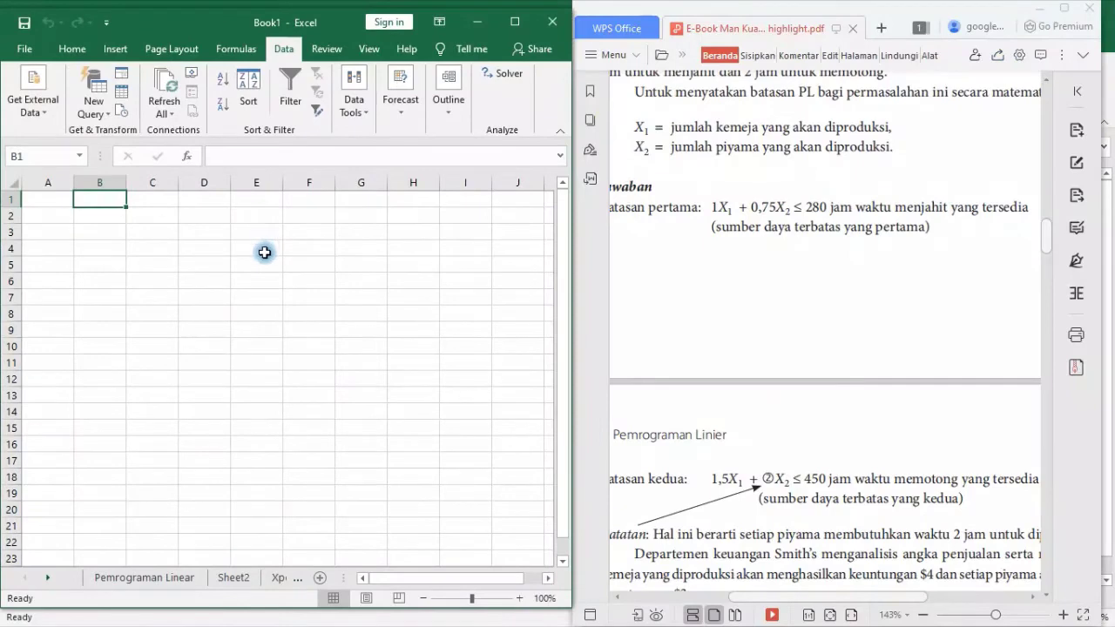
{"action": "type", "text": "Kemu"}
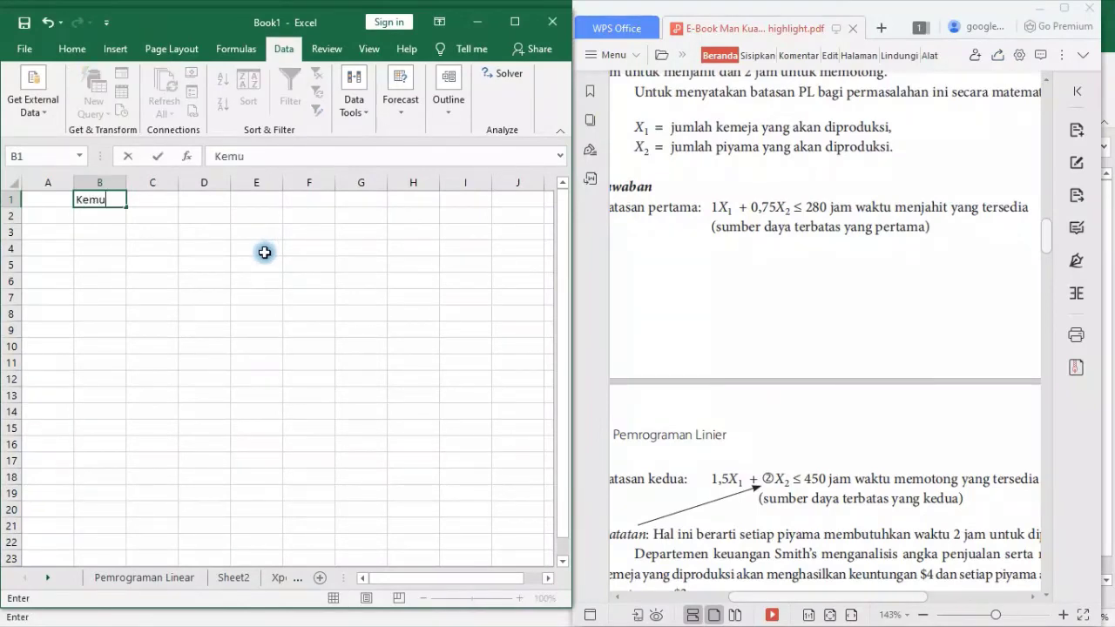
{"action": "key", "text": "BackSpace"}
{"action": "type", "text": "eja"}
{"action": "key", "text": "Tab"}
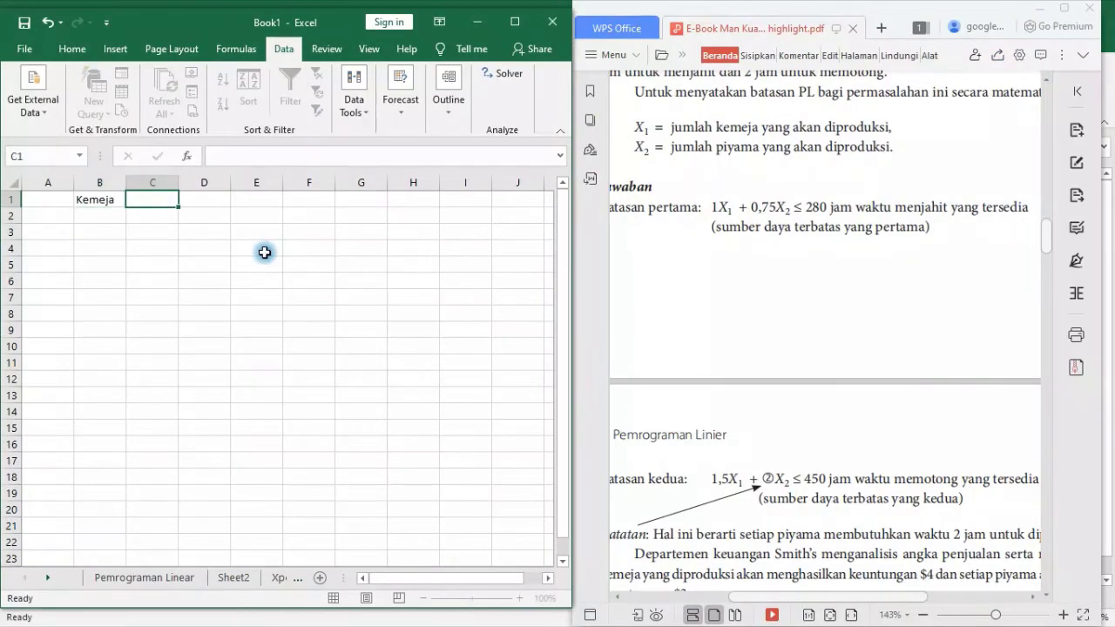
{"action": "type", "text": "Pimaya"}
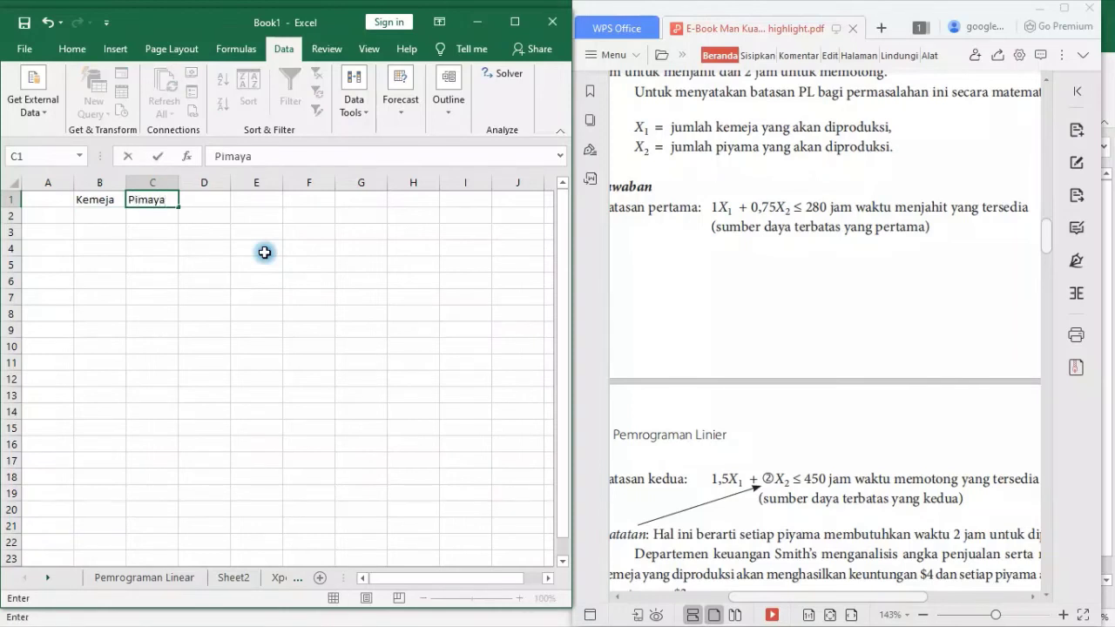
{"action": "key", "text": "Return"}
{"action": "left_click", "coordinate": [152, 200]}
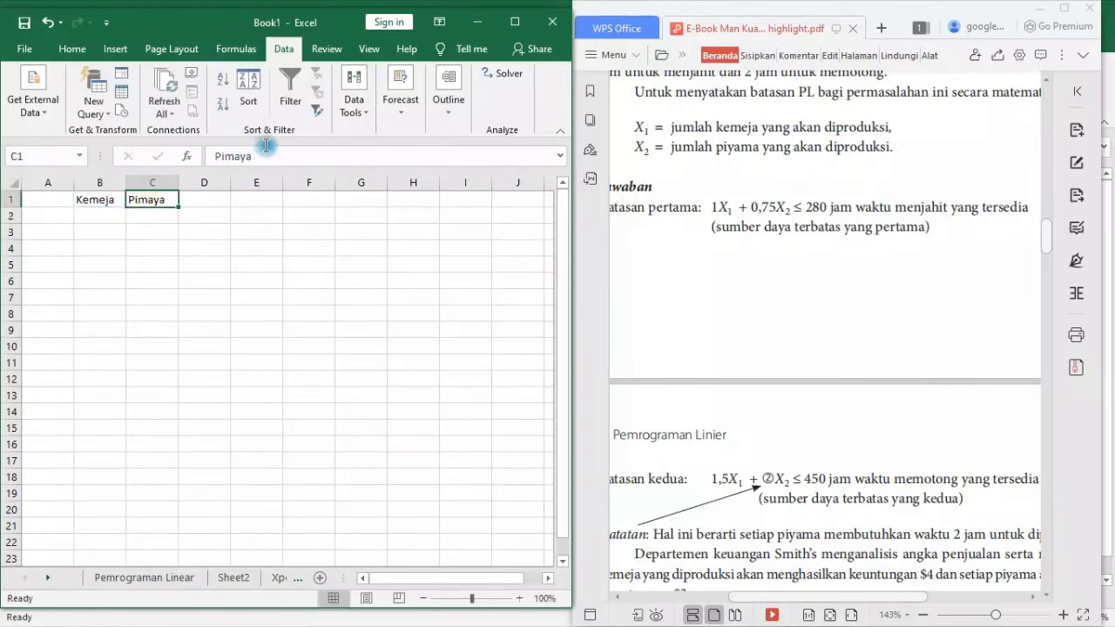
{"action": "left_click", "coordinate": [227, 157]}
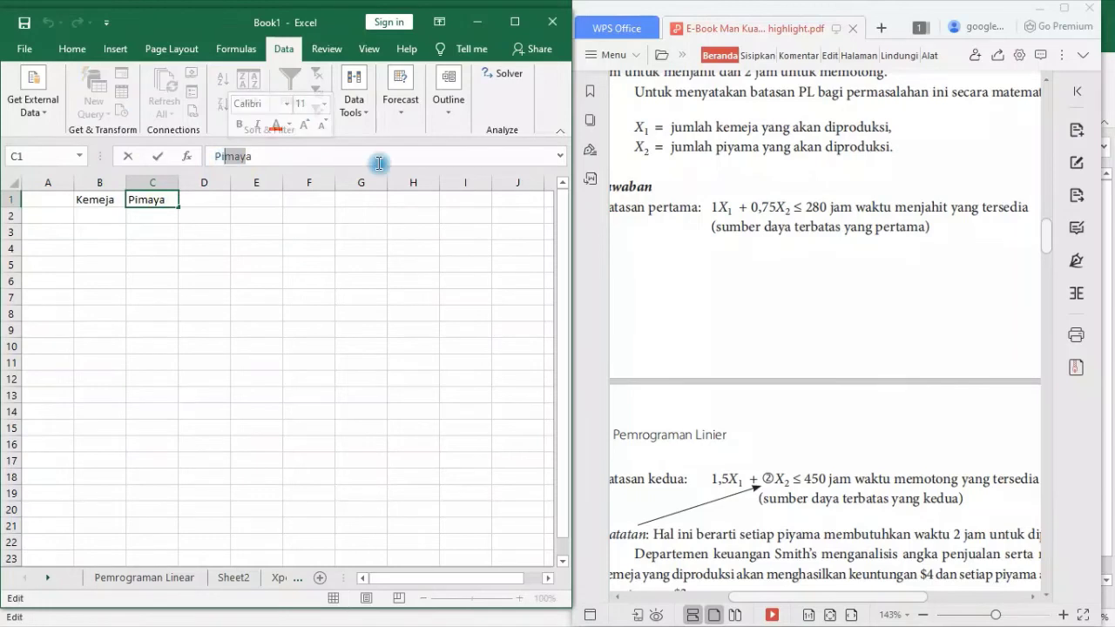
{"action": "key", "text": "Delete"}
{"action": "key", "text": "Delete"}
{"action": "type", "text": "m"}
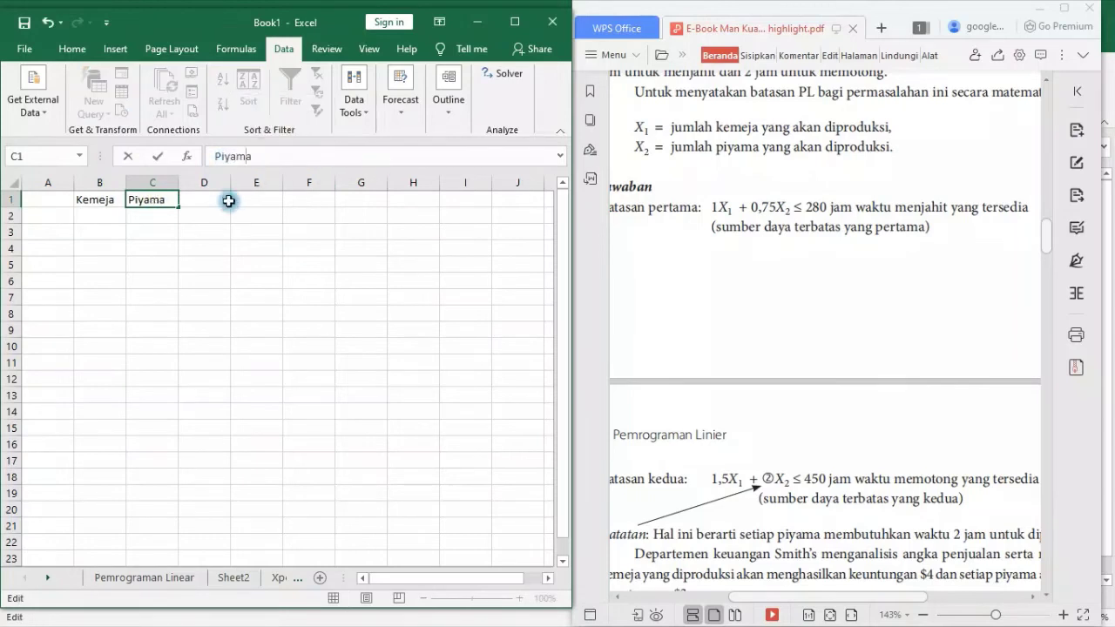
{"action": "left_click", "coordinate": [111, 213]}
Step: Add X1 and X2 in B2:C2 and 'Memaksimalkan keuntungan' in A3, widening column A
{"action": "type", "text": "X1"}
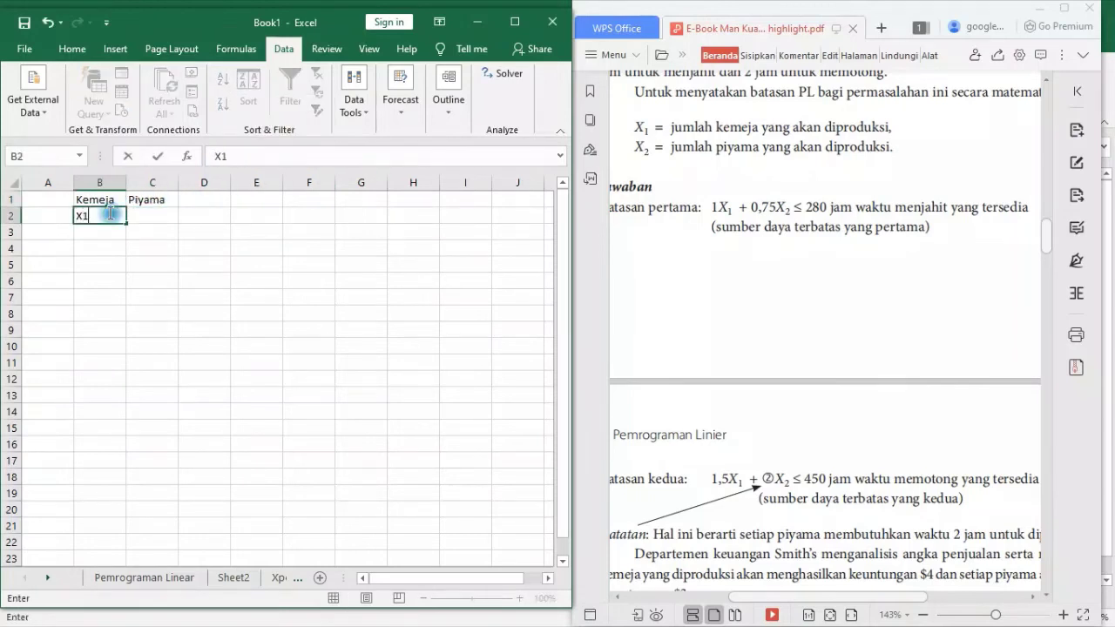
{"action": "key", "text": "Tab"}
{"action": "type", "text": "X"}
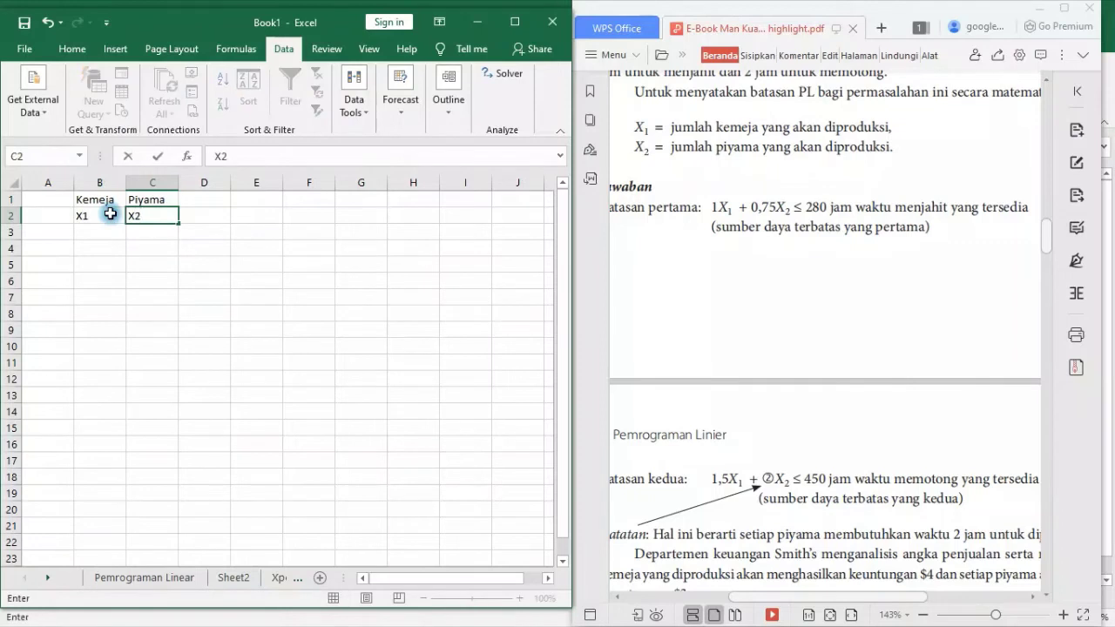
{"action": "key", "text": "Return"}
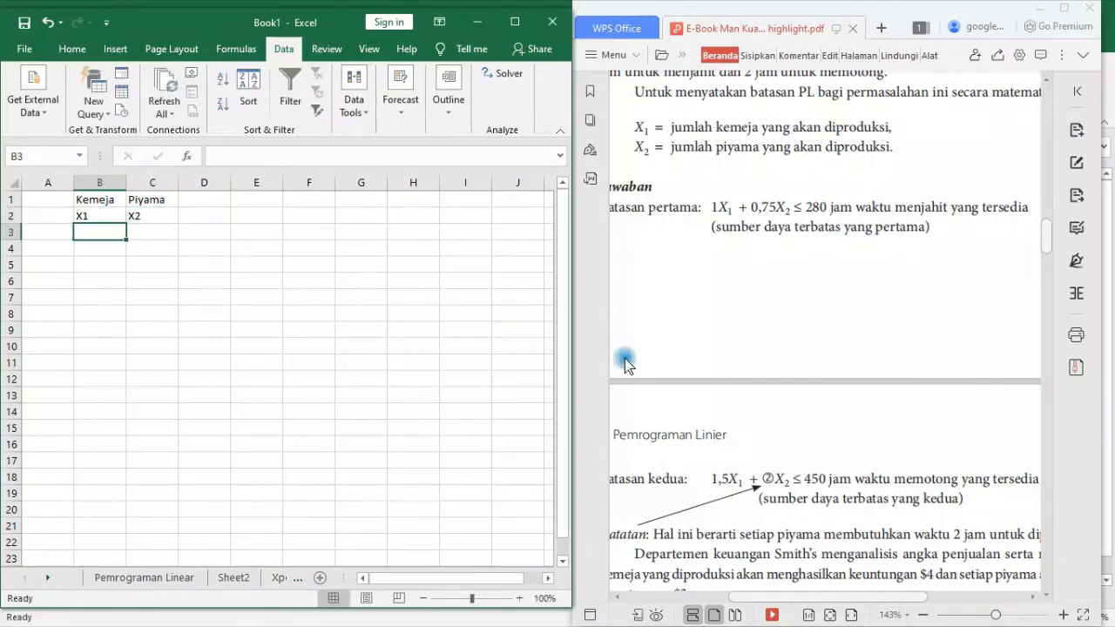
{"action": "left_click", "coordinate": [41, 234]}
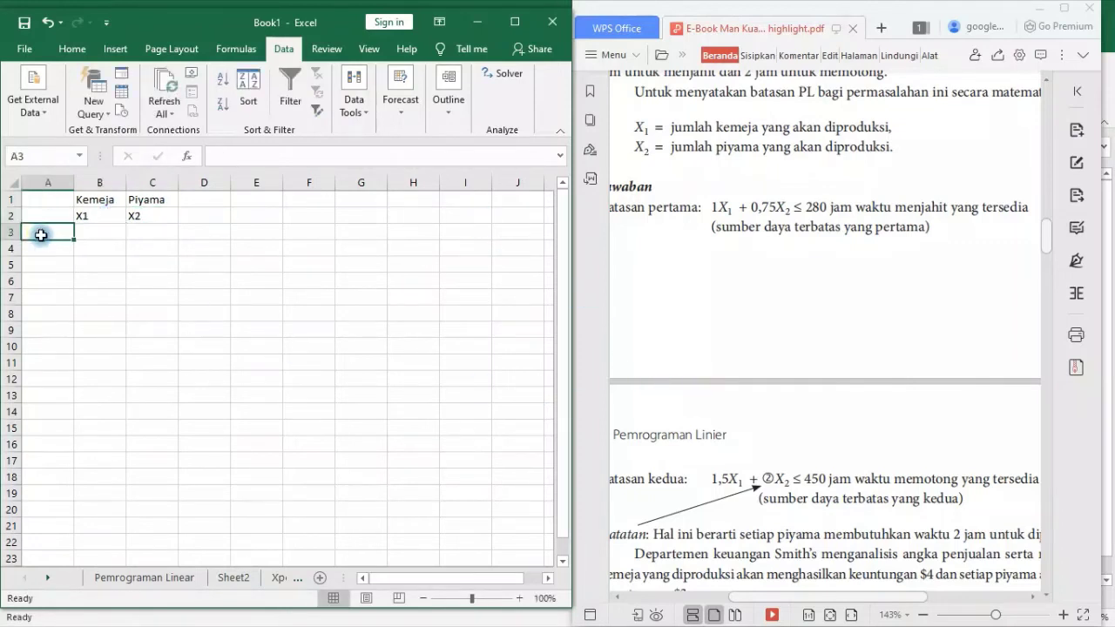
{"action": "type", "text": "Memak"}
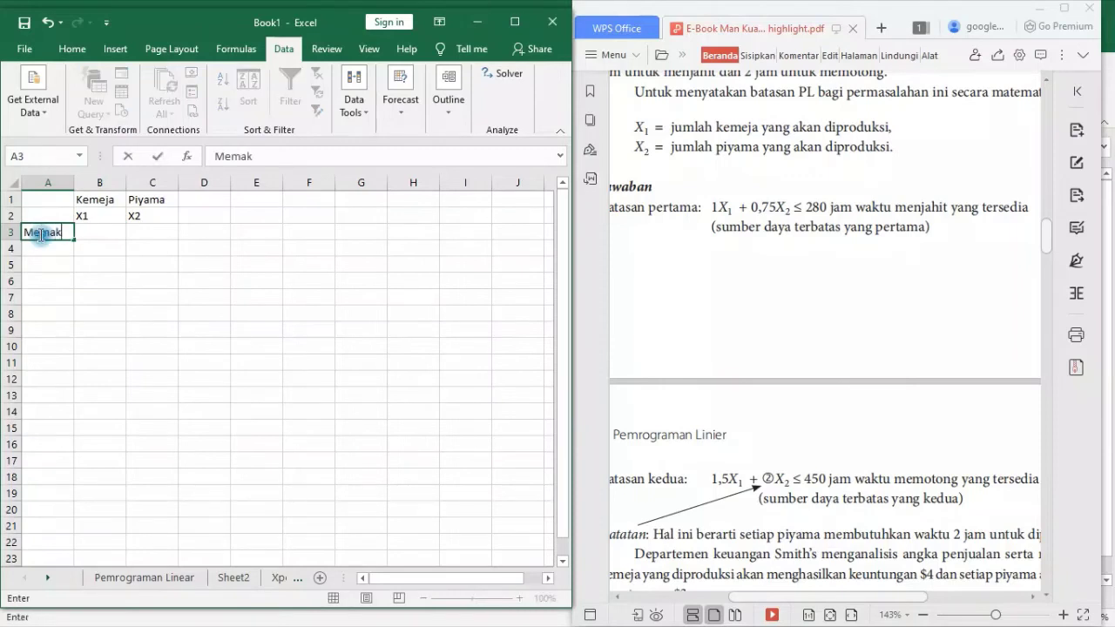
{"action": "type", "text": "simalkan keunt"}
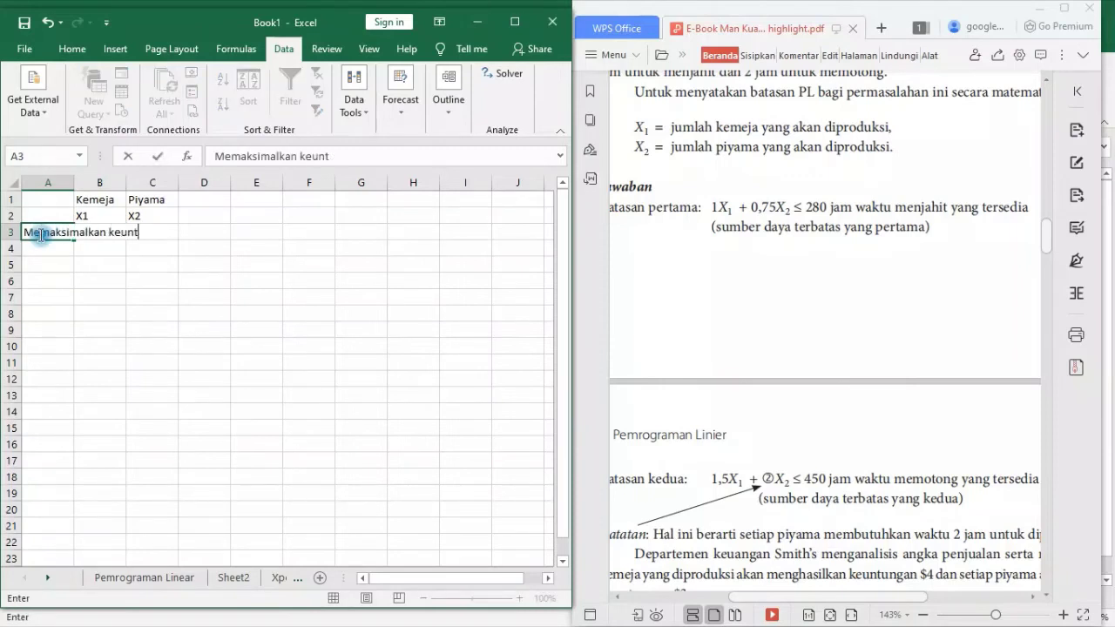
{"action": "type", "text": "ungan"}
{"action": "key", "text": "Tab"}
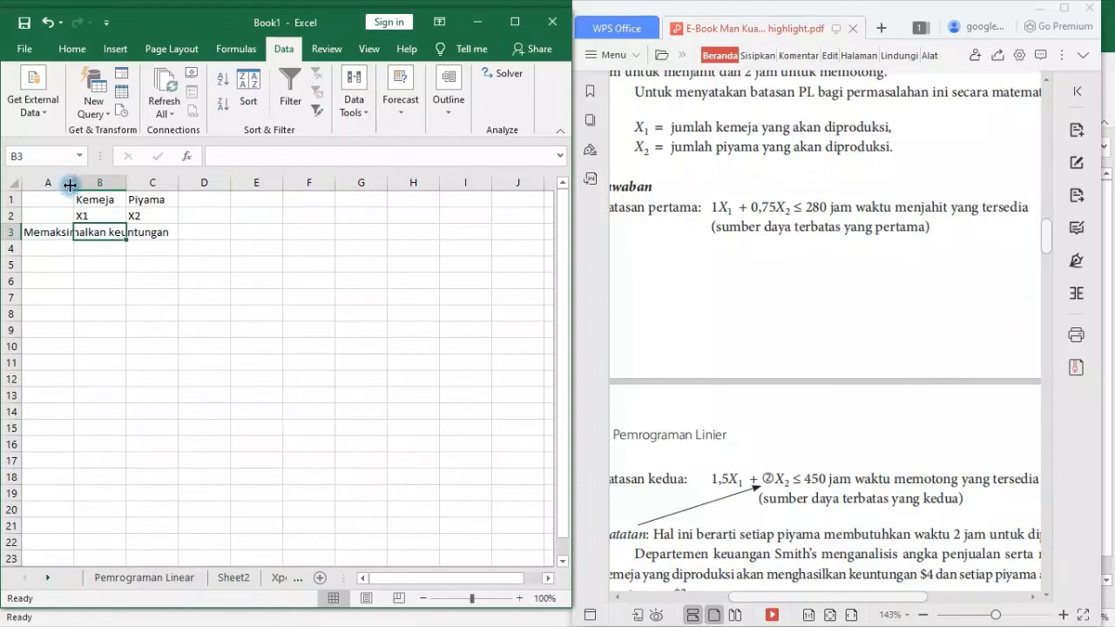
{"action": "double_click", "coordinate": [74, 182]}
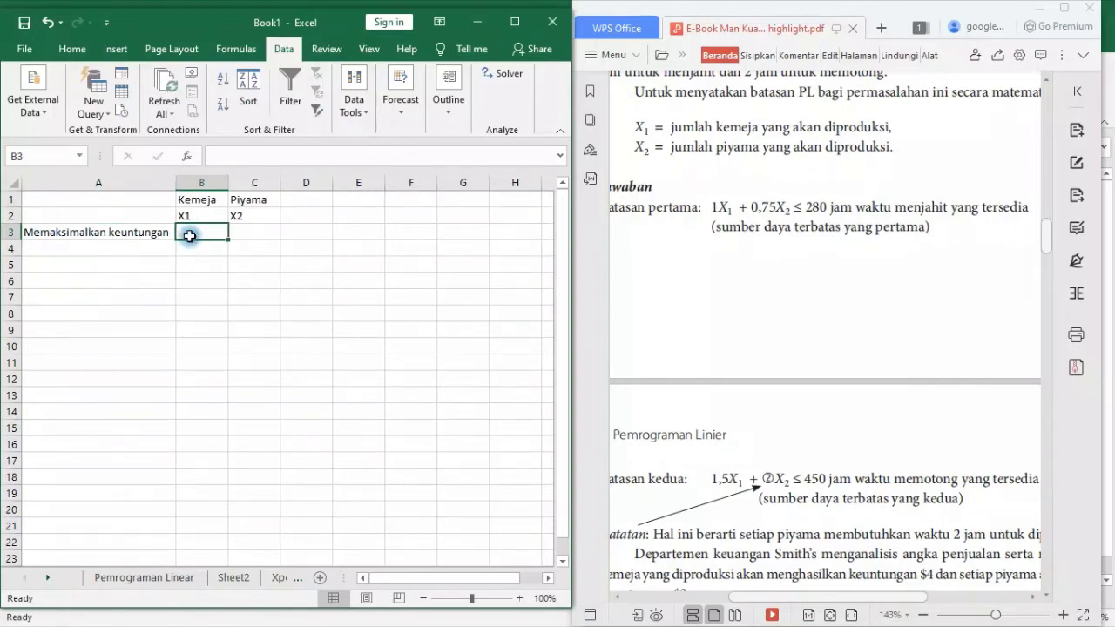
{"action": "scroll", "coordinate": [749, 422], "scroll_direction": "down", "scroll_amount": 1}
{"action": "scroll", "coordinate": [784, 496], "scroll_direction": "down", "scroll_amount": 3}
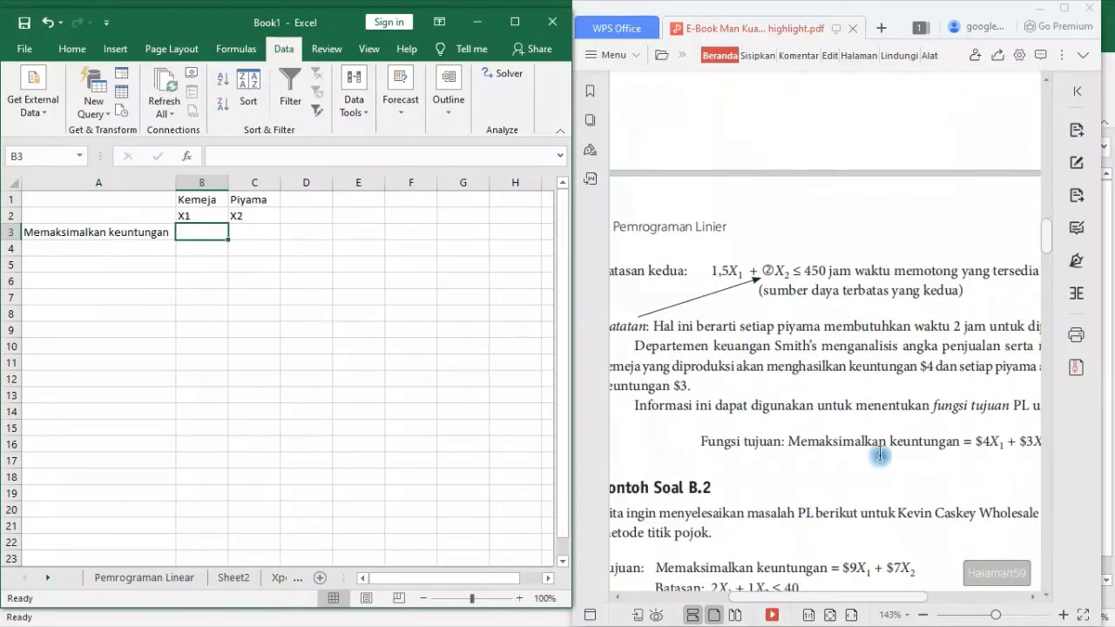
{"action": "left_click_drag", "start_coordinate": [841, 598], "coordinate": [858, 597]}
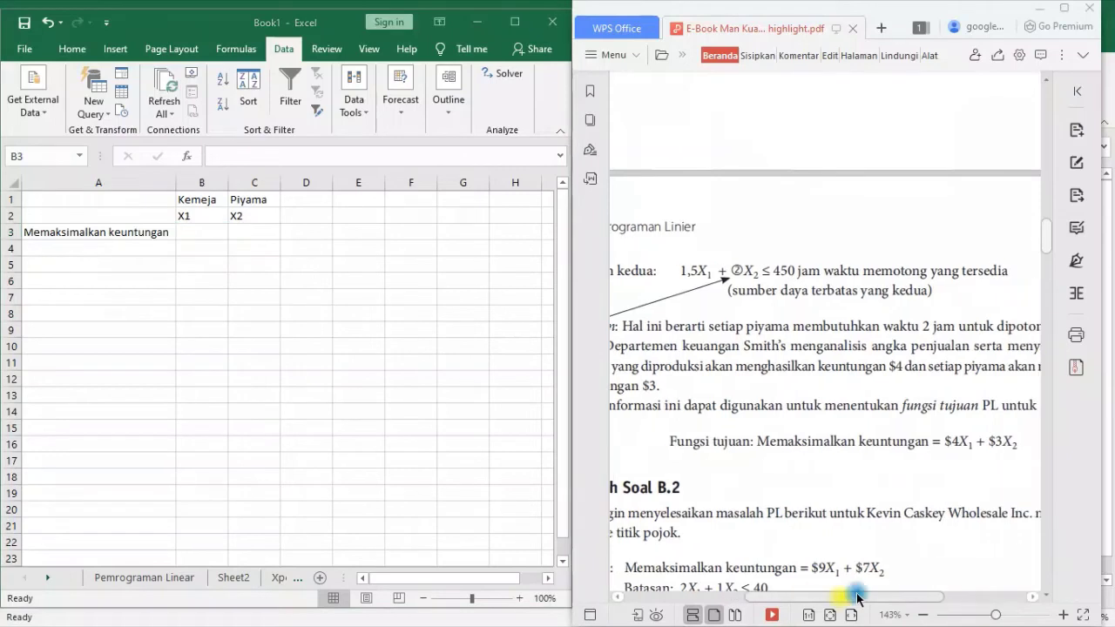
Step: Enter the profit coefficients 4 for Kemeja and 3 for Piyama in B3:C3
{"action": "left_click", "coordinate": [187, 233]}
{"action": "type", "text": "4"}
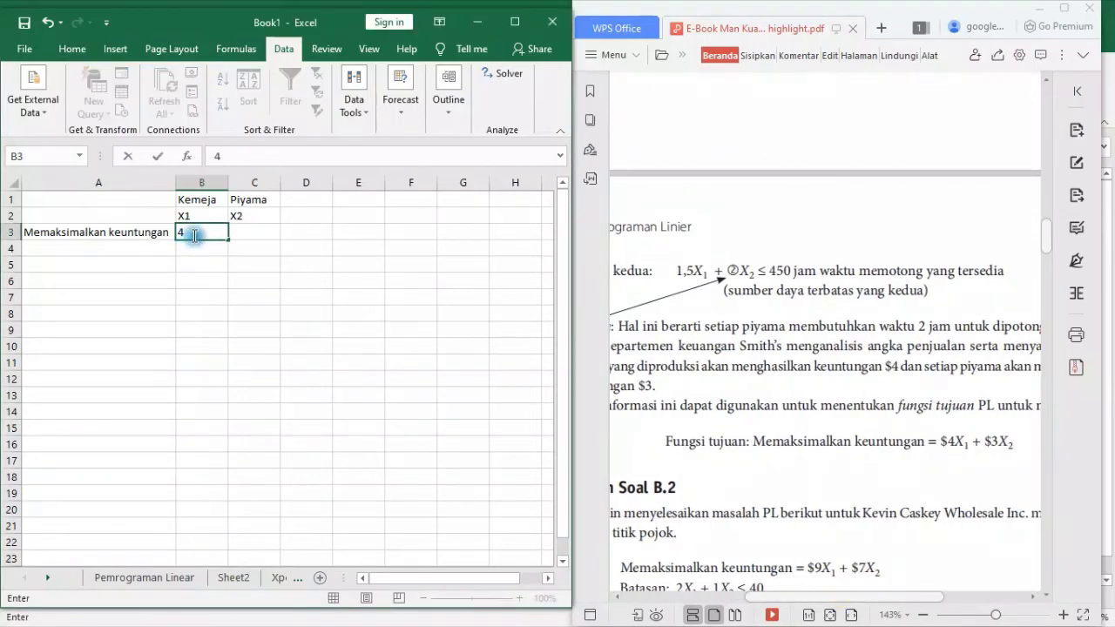
{"action": "left_click", "coordinate": [247, 234]}
{"action": "type", "text": "3"}
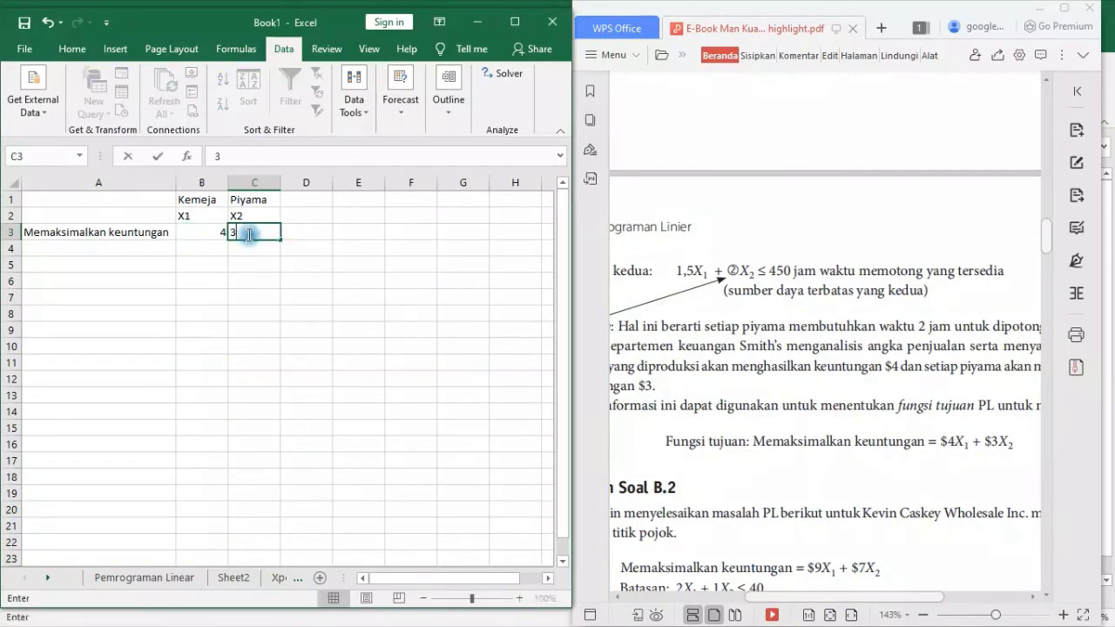
{"action": "left_click", "coordinate": [294, 257]}
{"action": "left_click", "coordinate": [68, 275]}
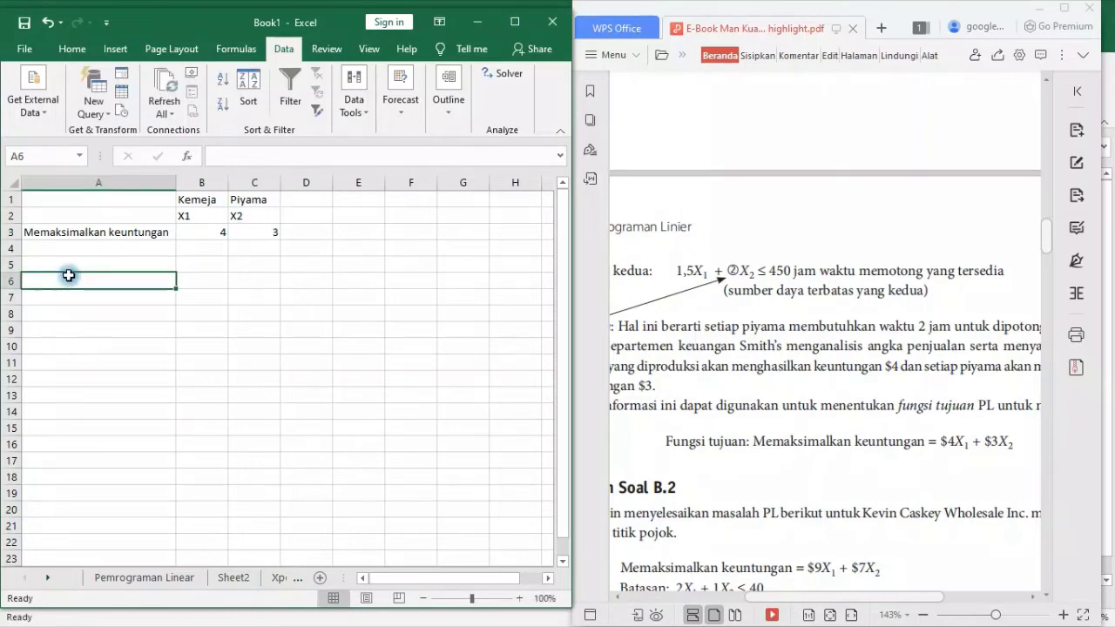
Step: Fill row 6 with 'Batasan waktu menjahit', 1, 0,75 and the <= sign
{"action": "type", "text": "Ba"}
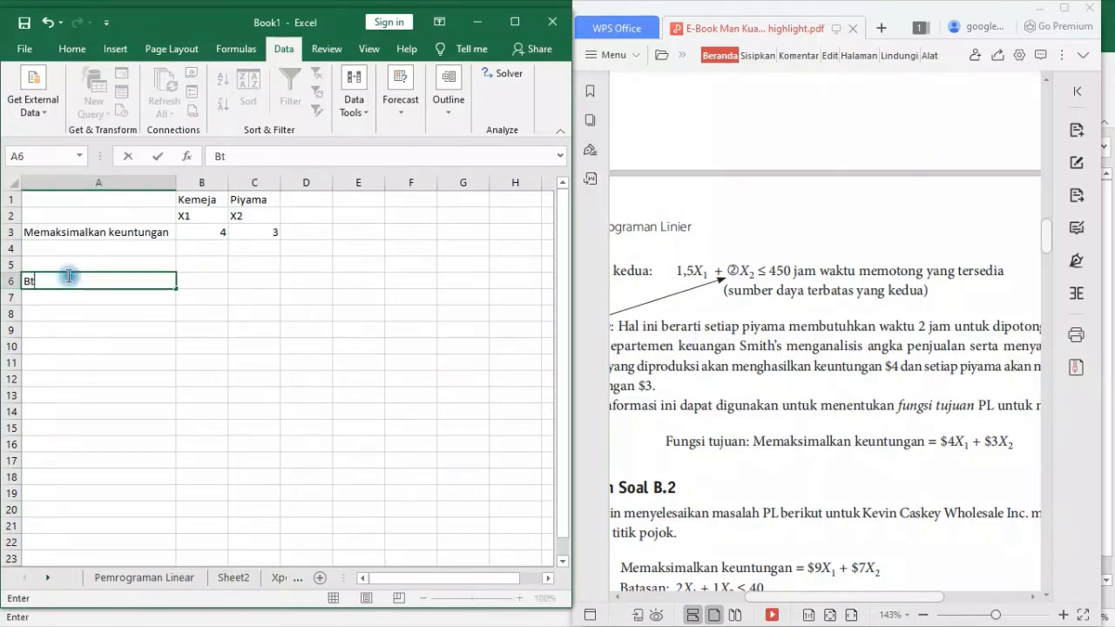
{"action": "type", "text": "tas"}
{"action": "type", "text": "an"}
{"action": "scroll", "coordinate": [651, 327], "scroll_direction": "up", "scroll_amount": 3}
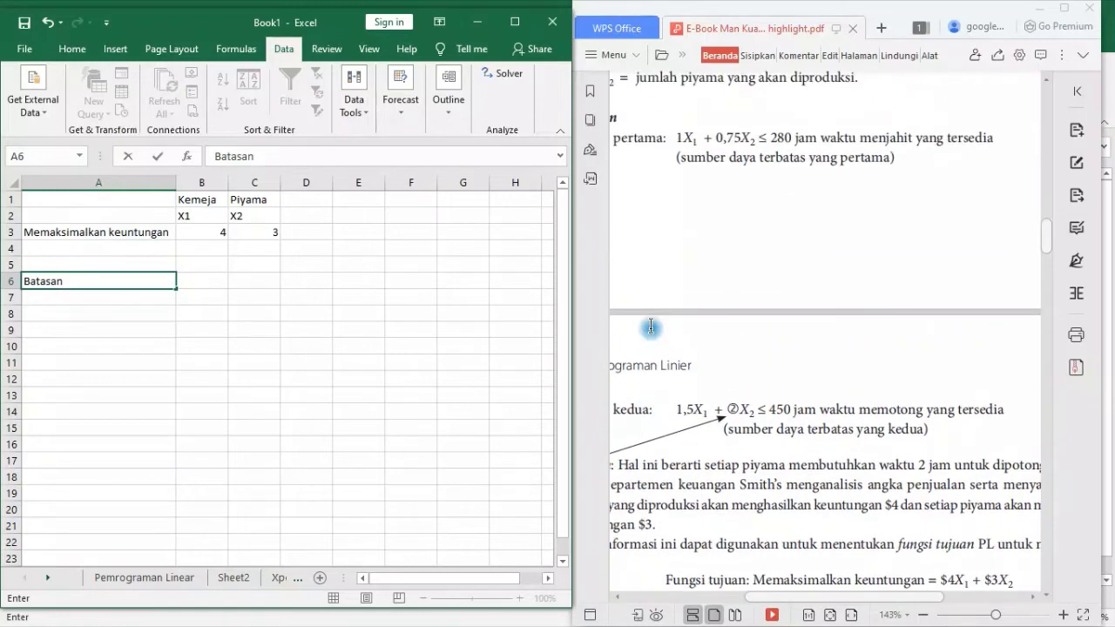
{"action": "type", "text": " wak"}
{"action": "type", "text": "tu menjait"}
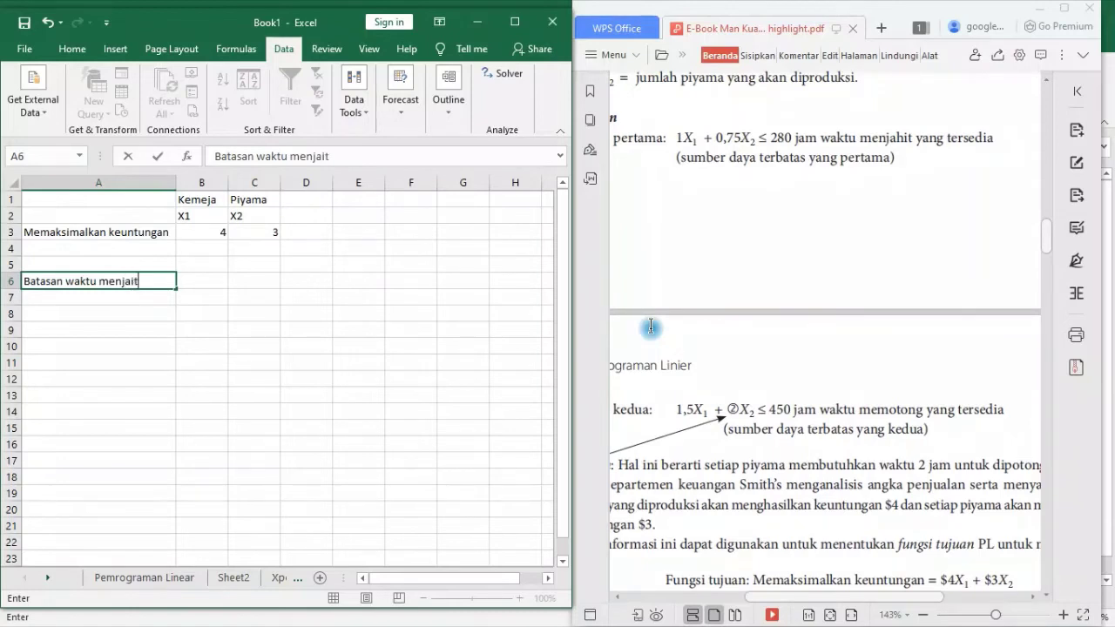
{"action": "key", "text": "BackSpace"}
{"action": "key", "text": "BackSpace"}
{"action": "type", "text": "hit"}
{"action": "key", "text": "Tab"}
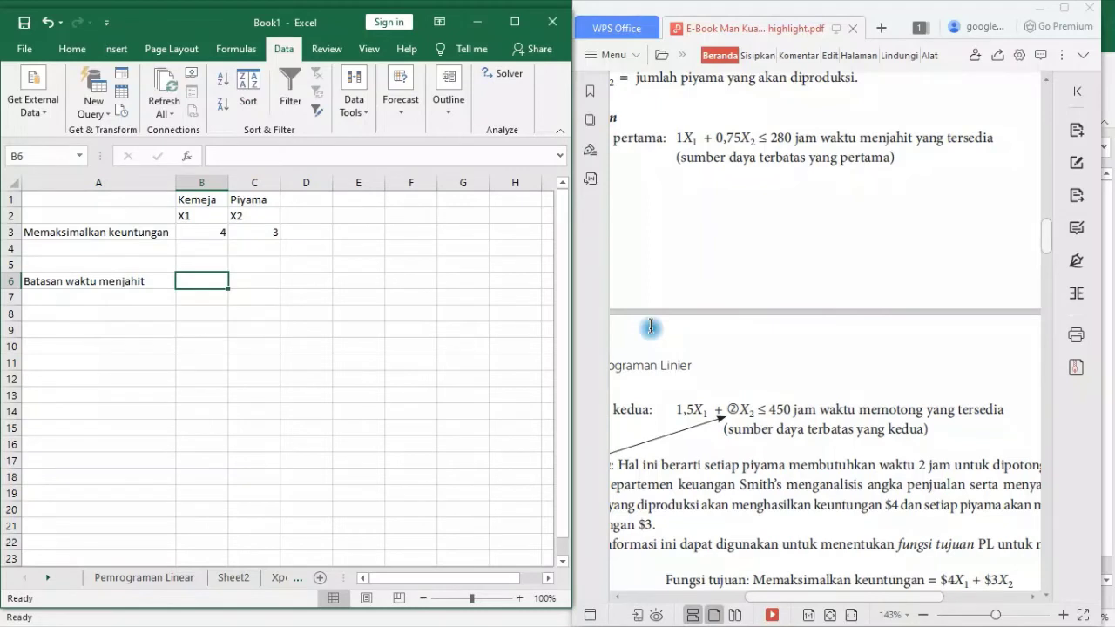
{"action": "type", "text": "1"}
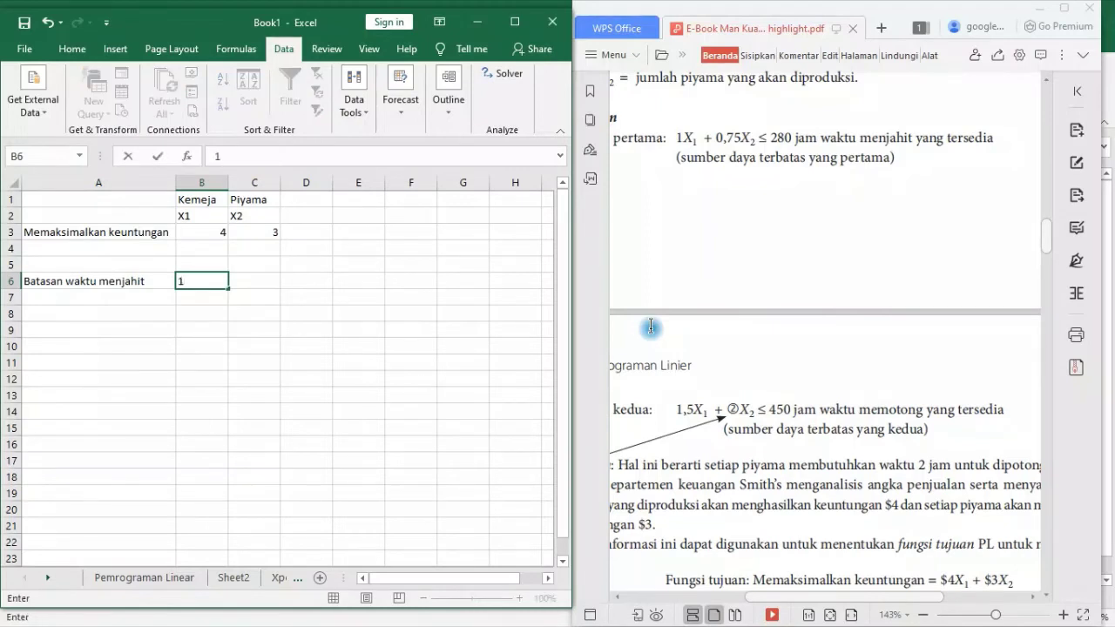
{"action": "key", "text": "Tab"}
{"action": "type", "text": "0"}
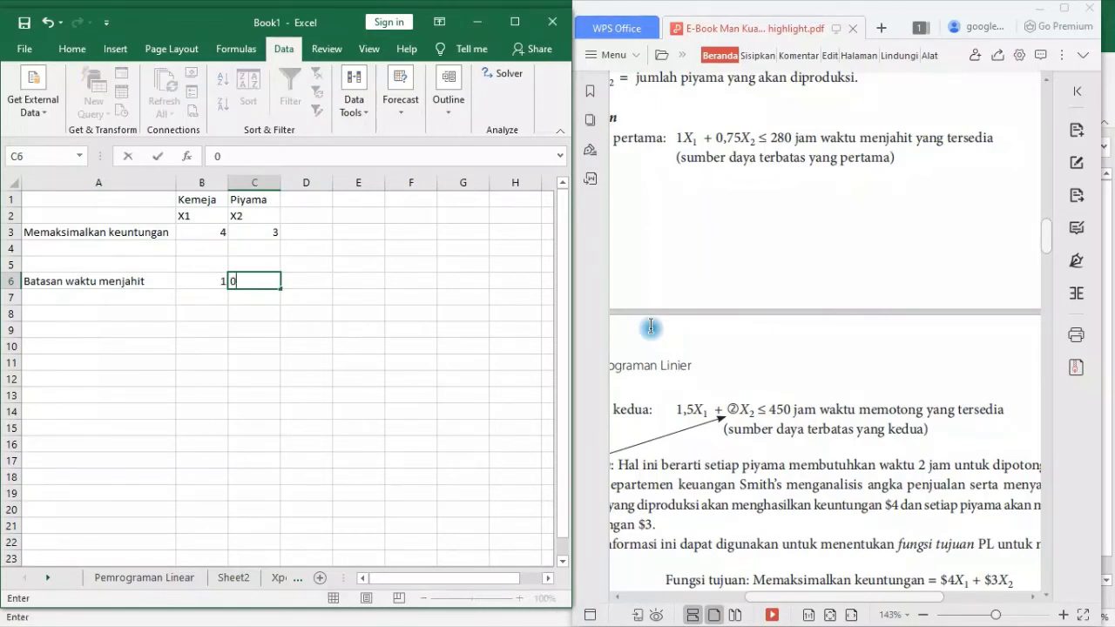
{"action": "type", "text": ",75"}
{"action": "key", "text": "Tab"}
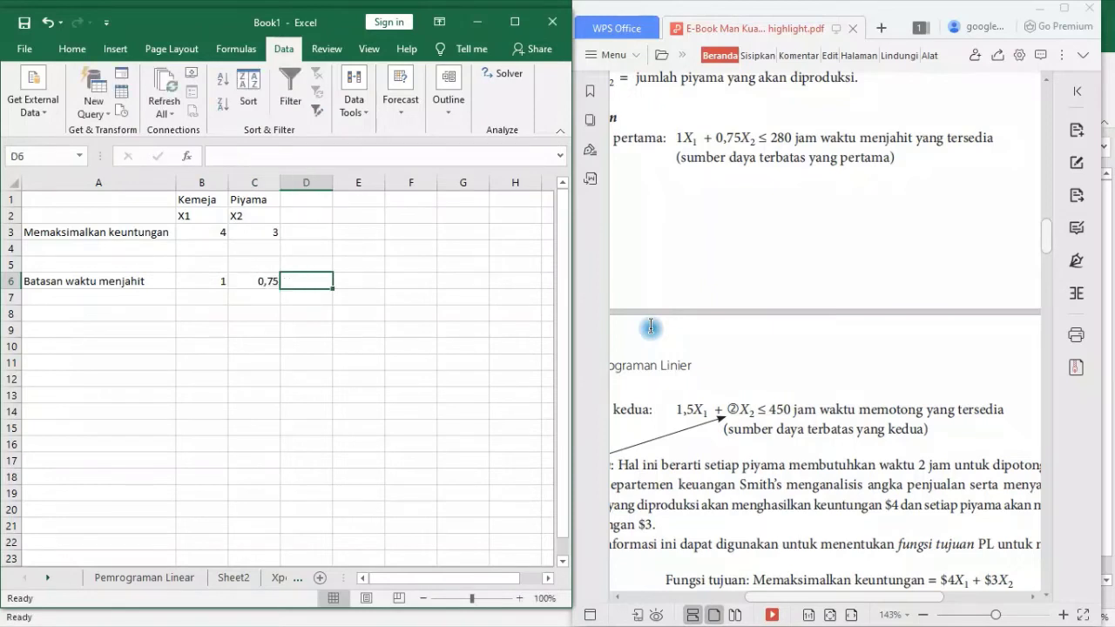
{"action": "type", "text": "<="}
{"action": "key", "text": "Tab"}
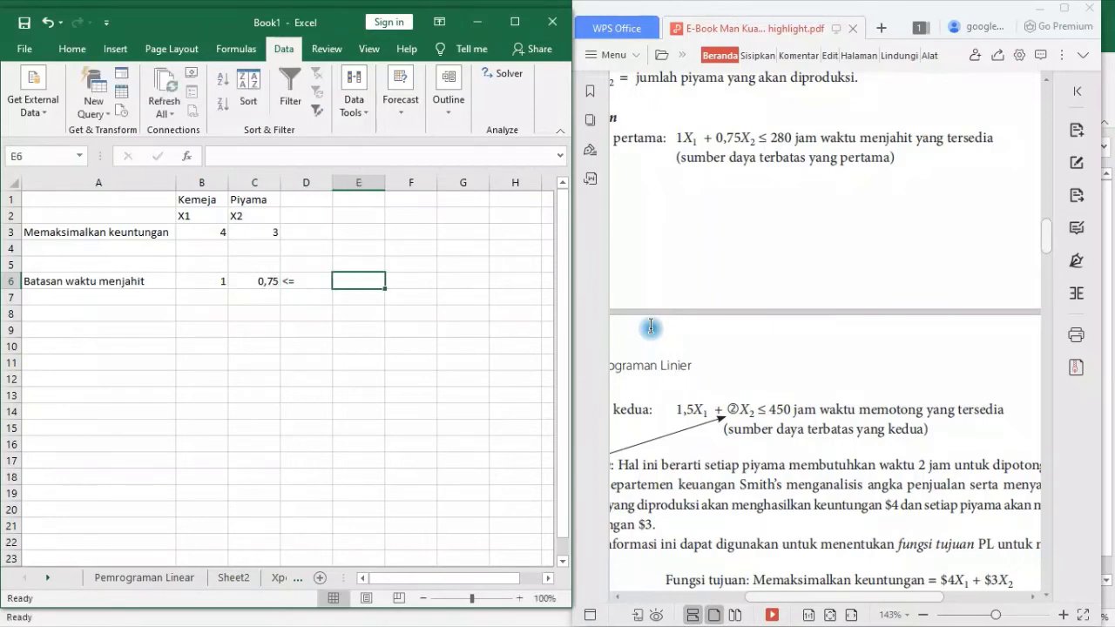
Step: Enter the 280 sewing limit and copy the label to A7 as 'Batasan waktu memotong'
{"action": "type", "text": "28"}
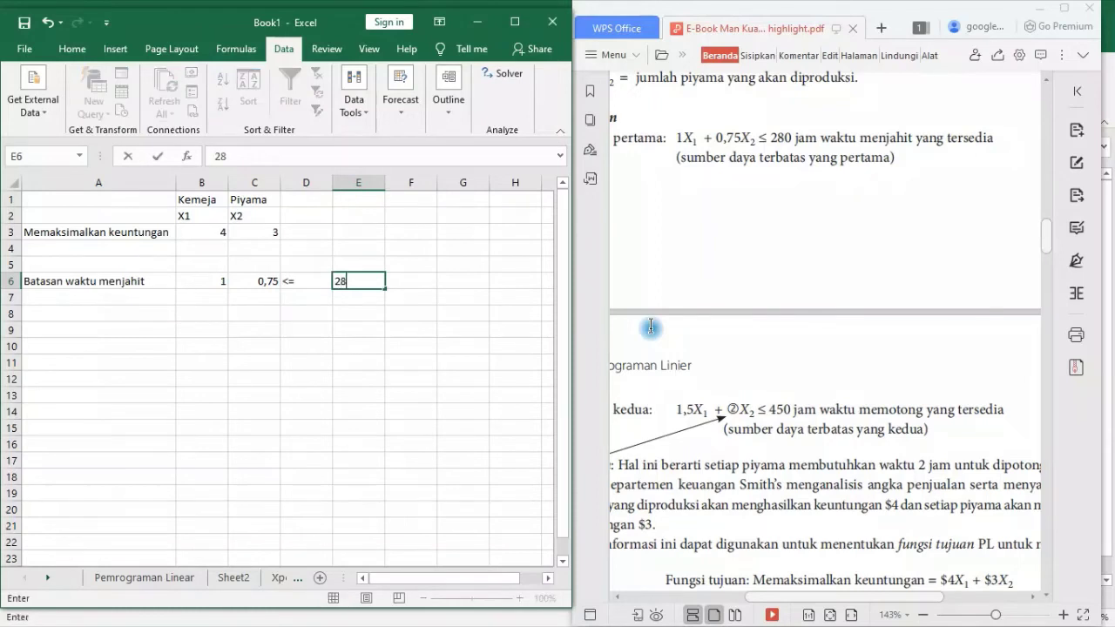
{"action": "type", "text": "0"}
{"action": "left_click", "coordinate": [150, 281]}
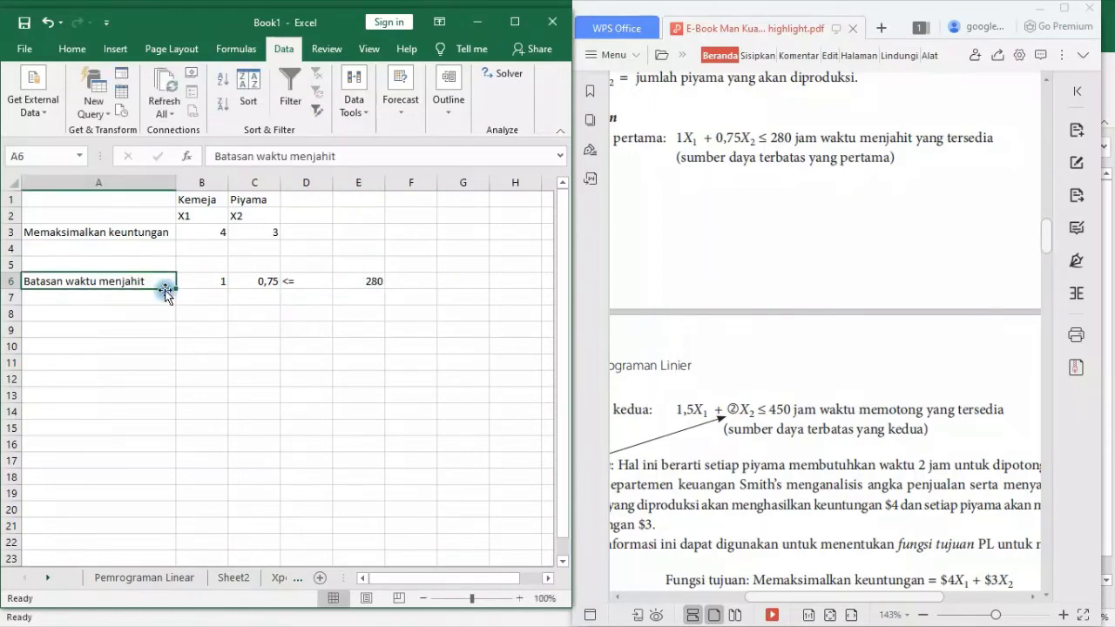
{"action": "left_click_drag", "start_coordinate": [176, 288], "coordinate": [163, 301]}
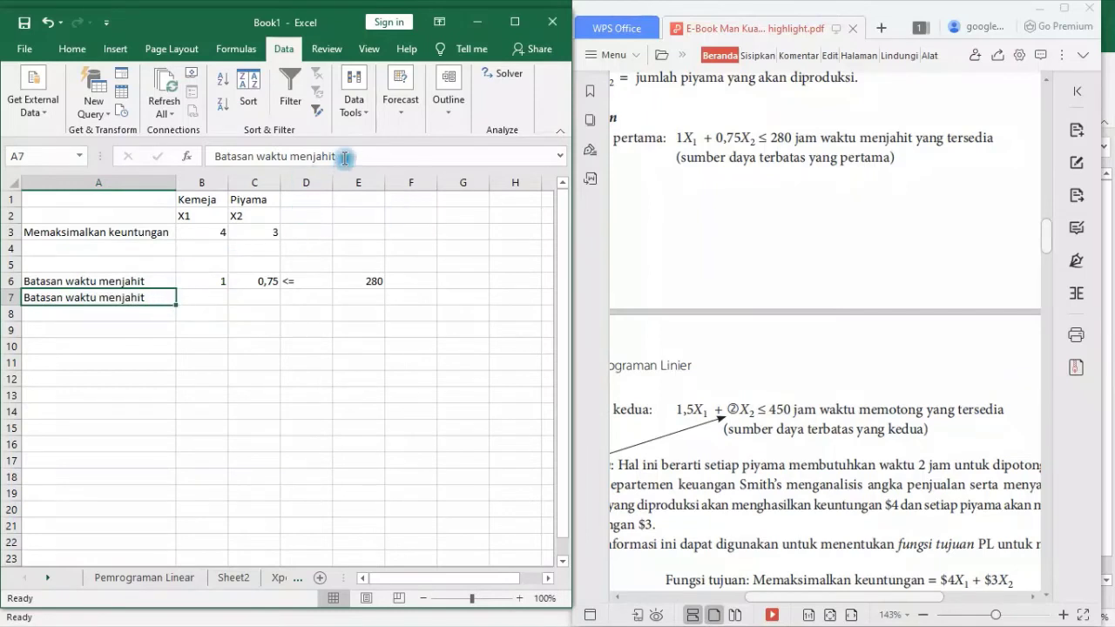
{"action": "left_click_drag", "start_coordinate": [338, 156], "coordinate": [307, 156]}
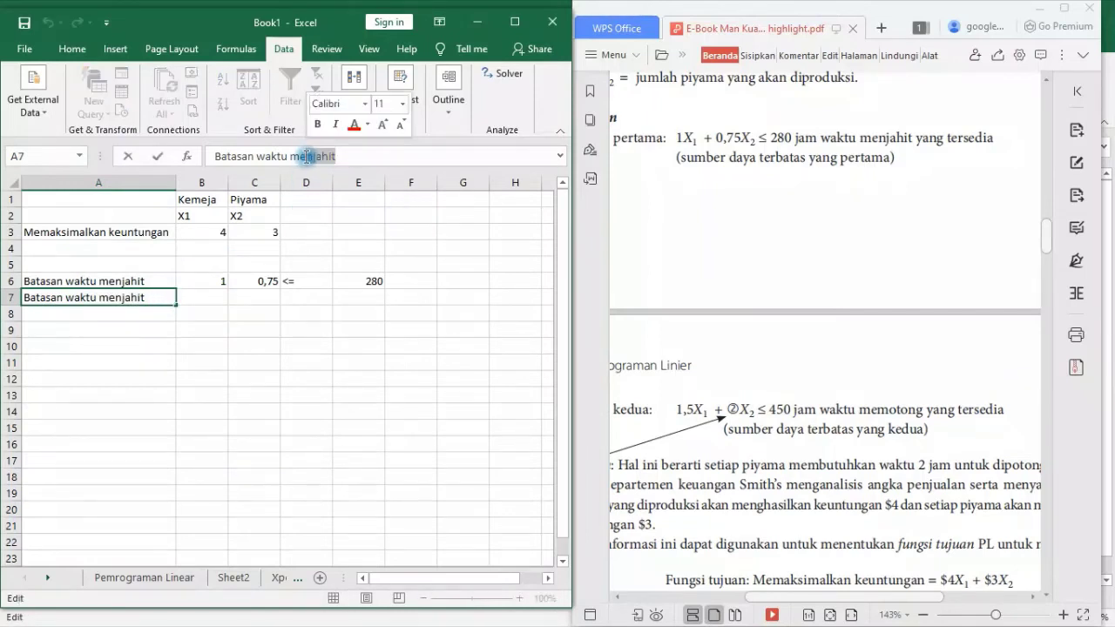
{"action": "type", "text": "moto"}
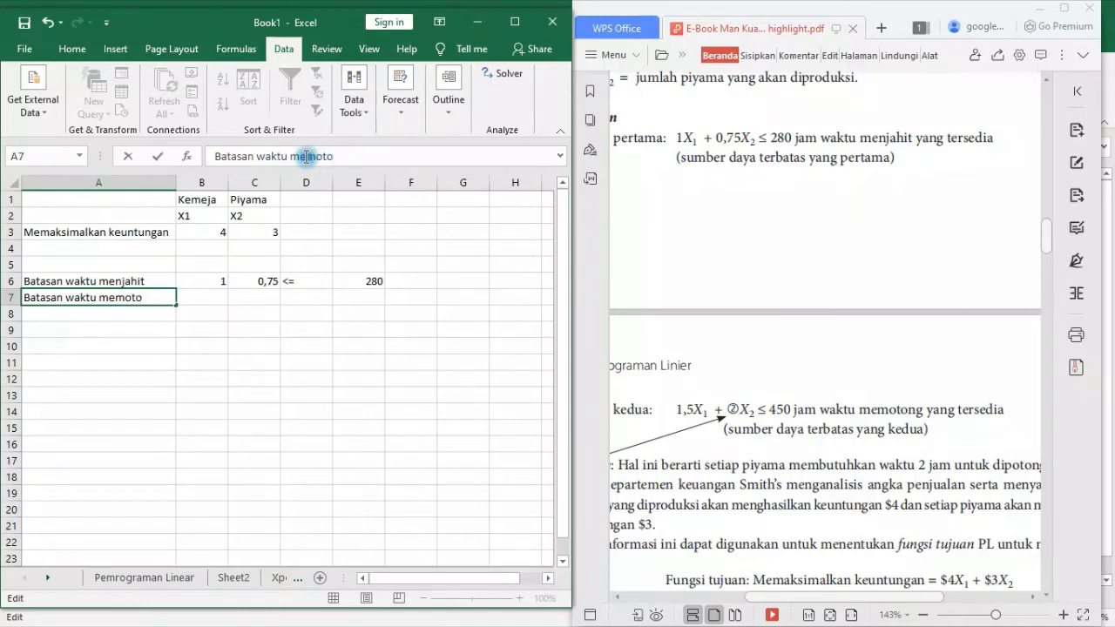
{"action": "type", "text": "ng"}
{"action": "key", "text": "Tab"}
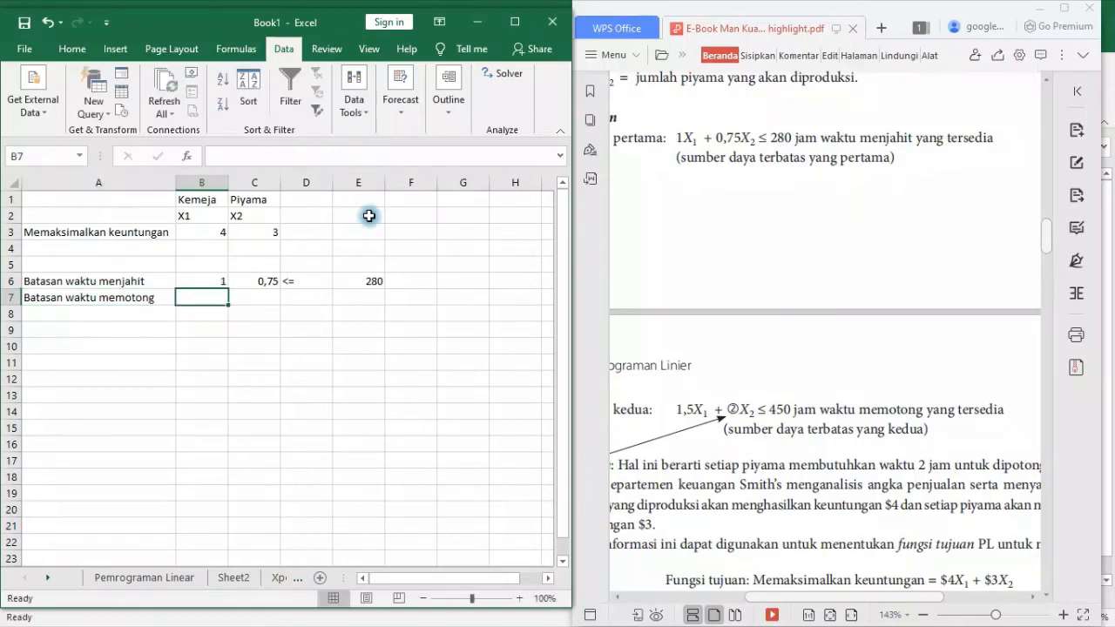
Step: Fill B7:E7 with the cutting-time values 1,5, 2, <= and 450
{"action": "type", "text": "1,5"}
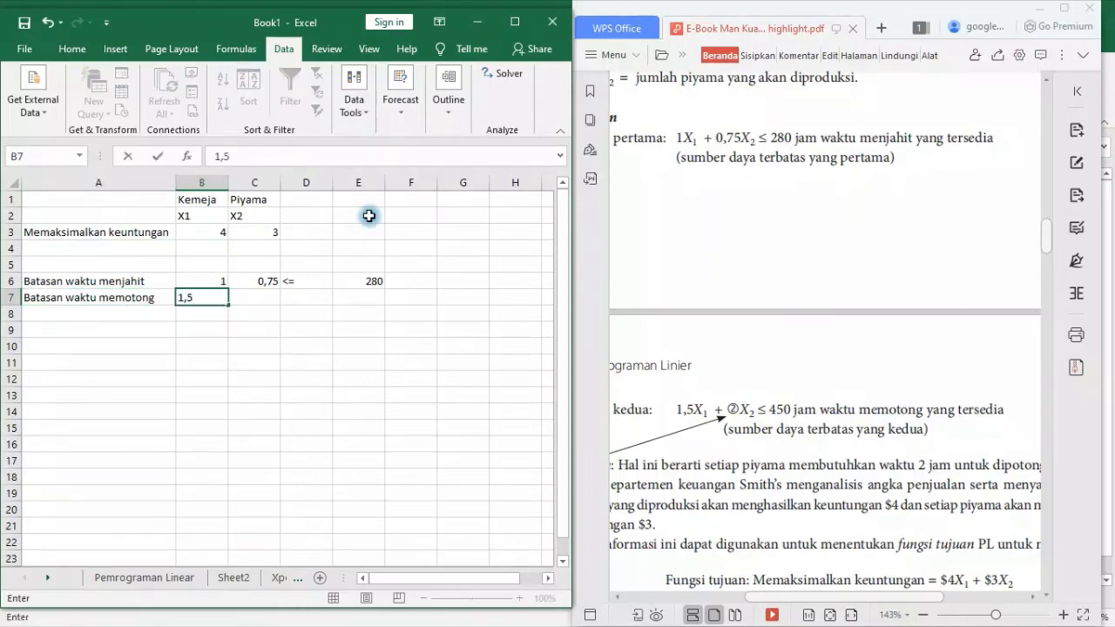
{"action": "key", "text": "Tab"}
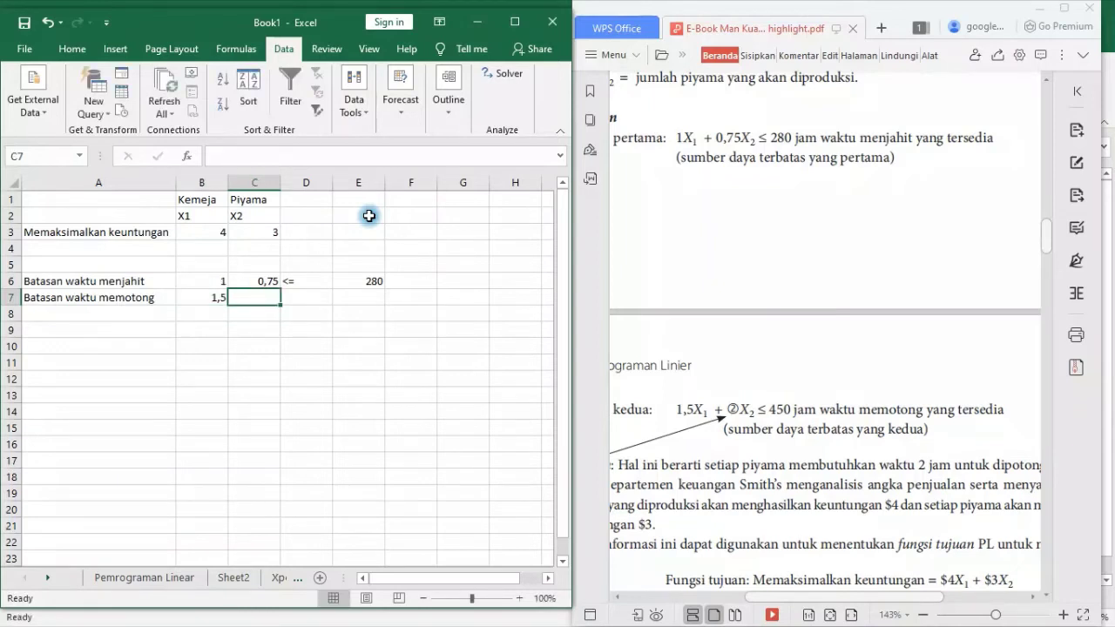
{"action": "type", "text": "2"}
{"action": "key", "text": "Tab"}
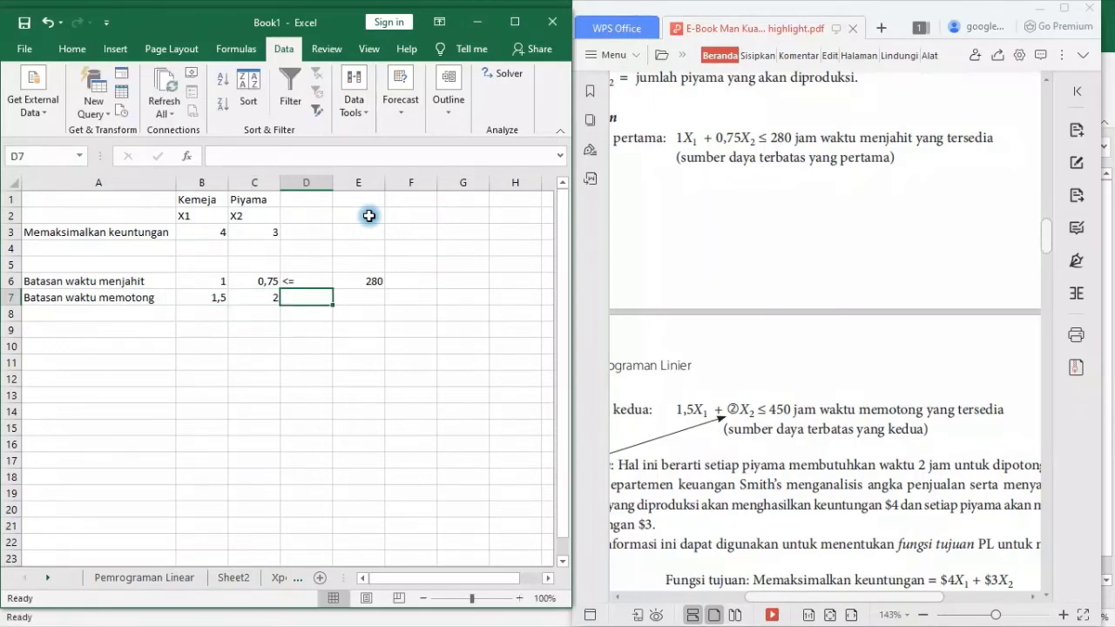
{"action": "type", "text": "<="}
{"action": "key", "text": "Tab"}
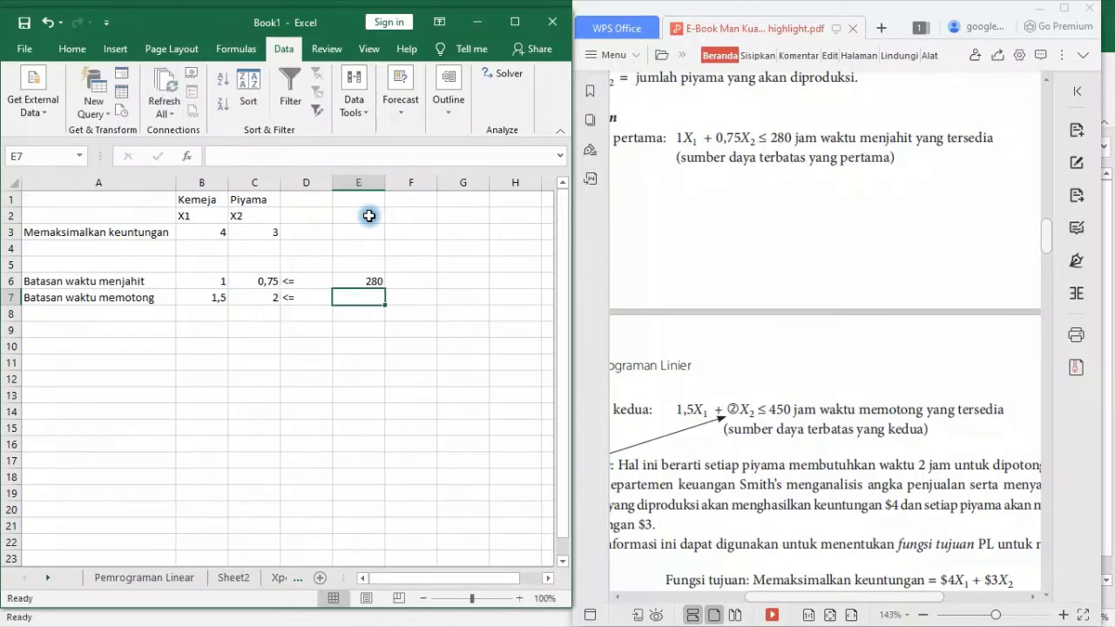
{"action": "type", "text": "450"}
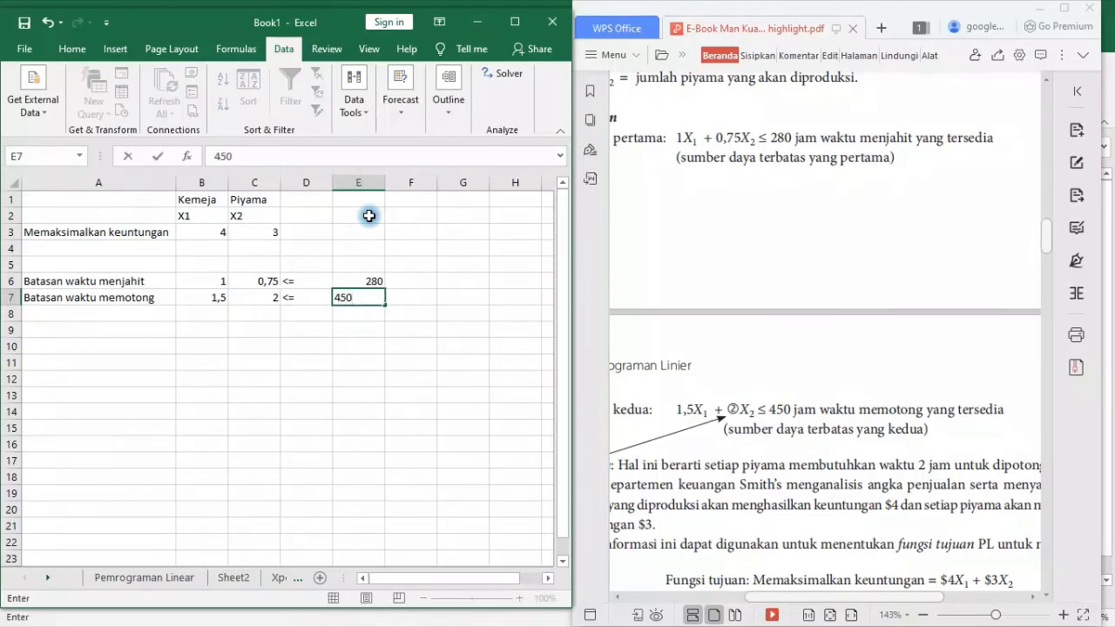
{"action": "key", "text": "Return"}
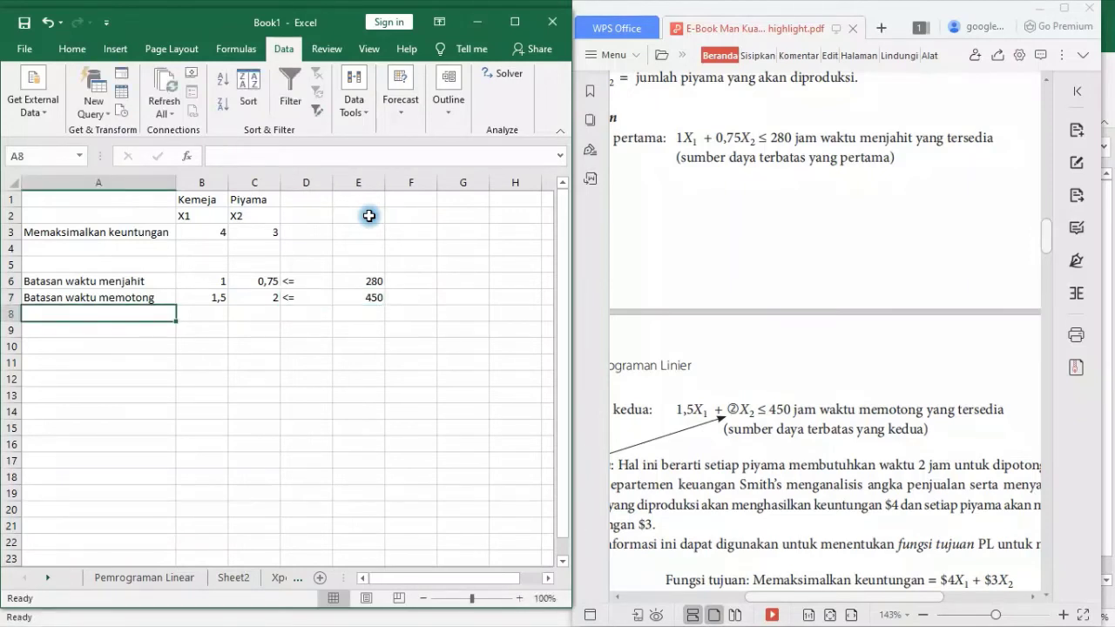
{"action": "left_click_drag", "start_coordinate": [462, 278], "coordinate": [460, 301]}
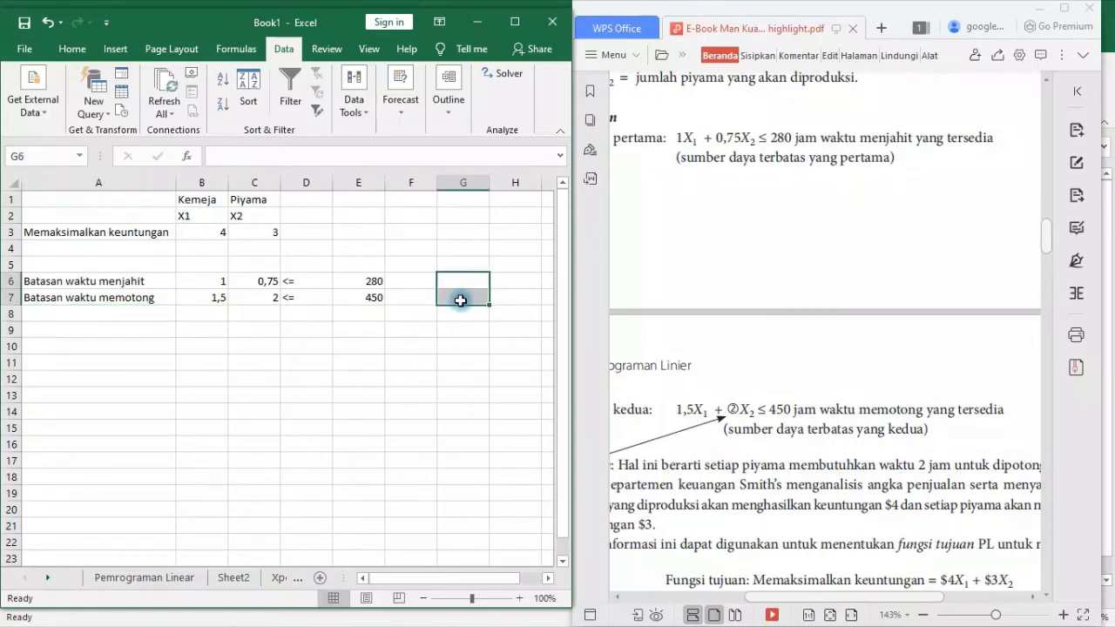
Step: Shade the constraint usage cells G6:G7 orange
{"action": "left_click", "coordinate": [73, 52]}
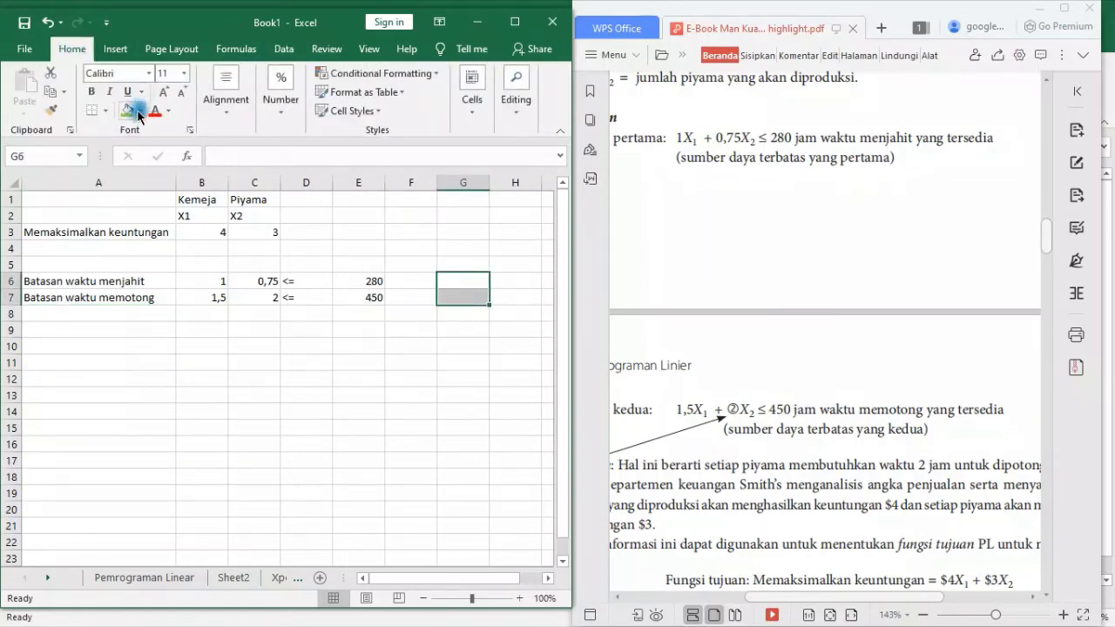
{"action": "left_click", "coordinate": [141, 111]}
{"action": "left_click", "coordinate": [195, 190]}
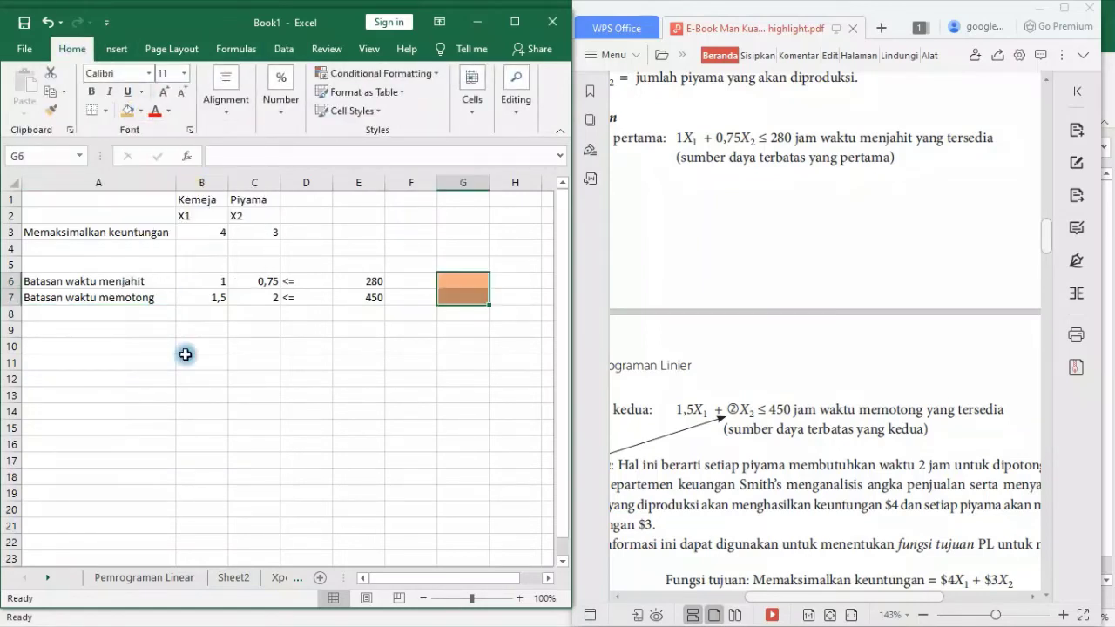
Step: Label A10 'Solusi pakaian yang diproduksi', shade B10:C10 gold, and widen column A
{"action": "left_click", "coordinate": [70, 347]}
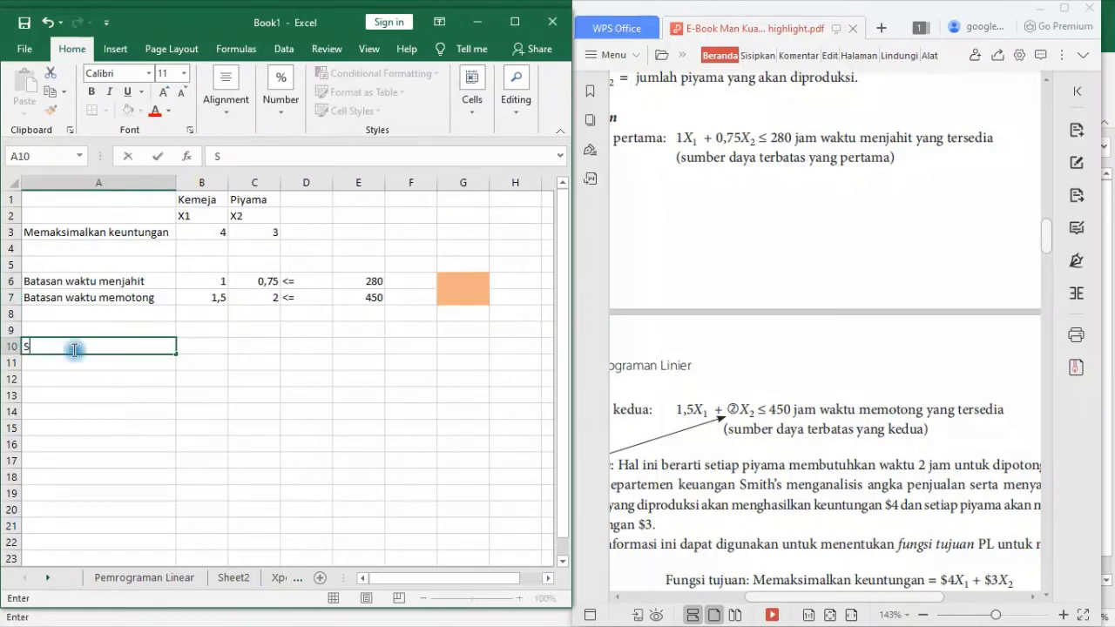
{"action": "type", "text": "Solusi"}
{"action": "type", "text": " pakaian"}
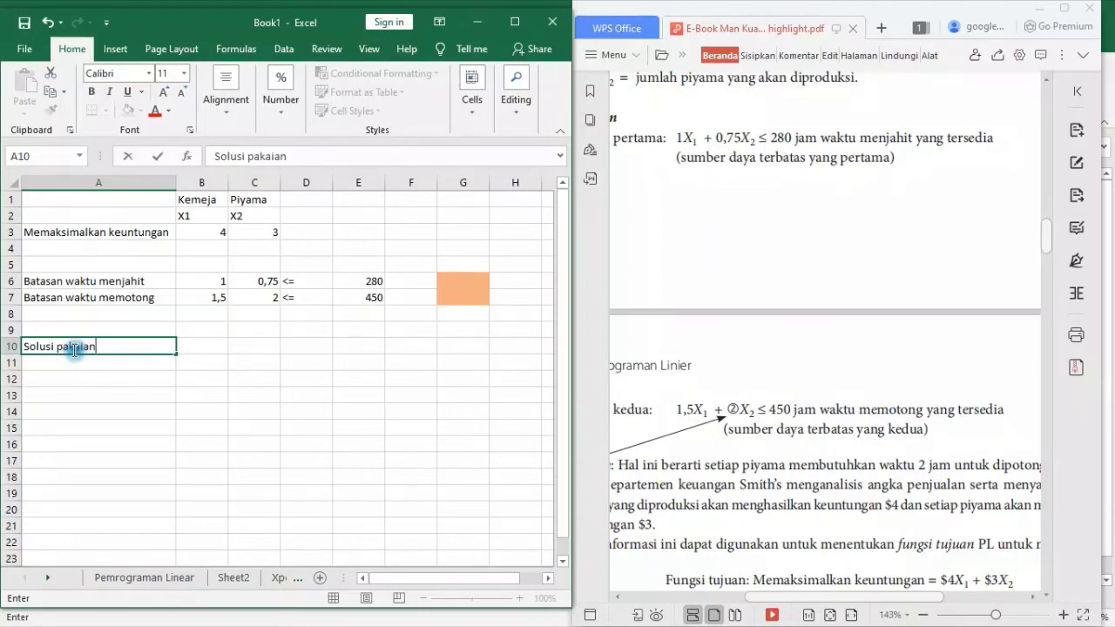
{"action": "type", "text": "yang dipr"}
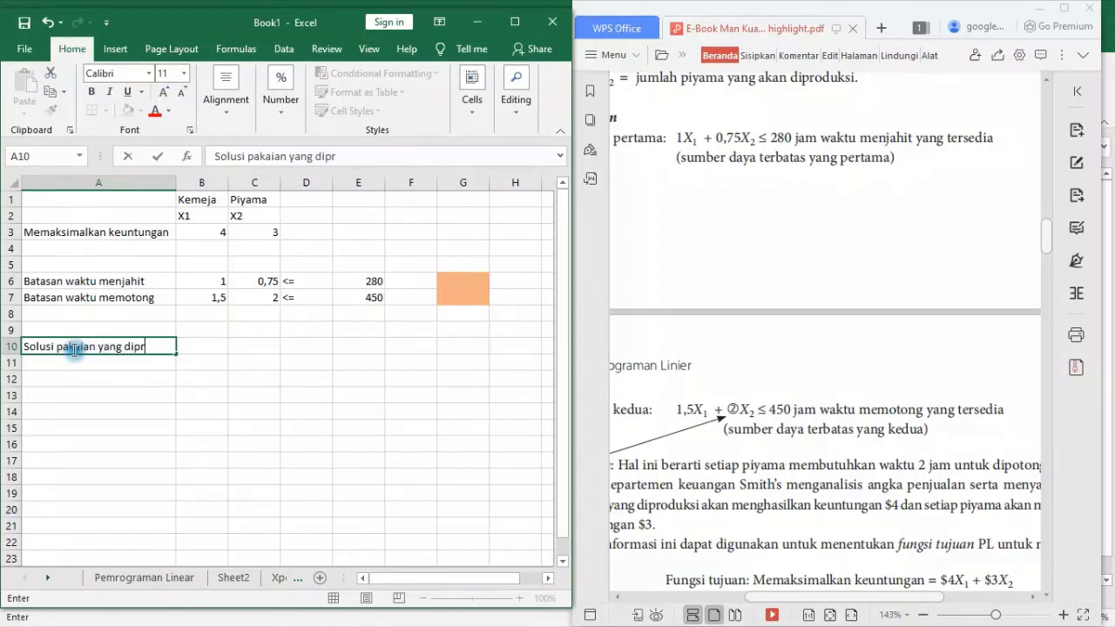
{"action": "type", "text": "oduksi"}
{"action": "key", "text": "Tab"}
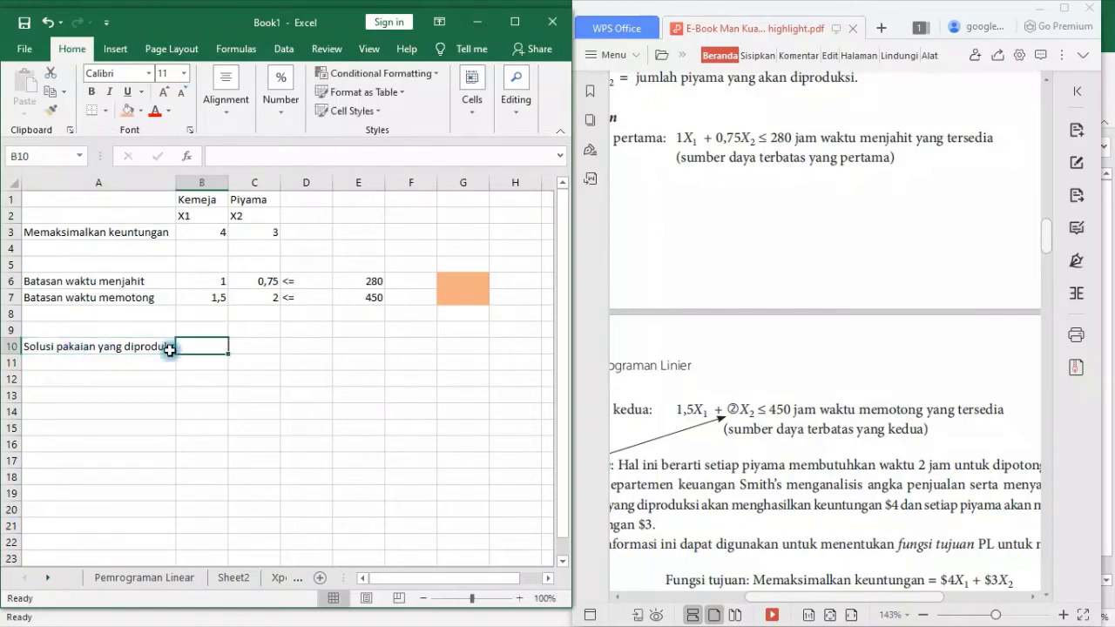
{"action": "left_click_drag", "start_coordinate": [203, 346], "coordinate": [252, 346]}
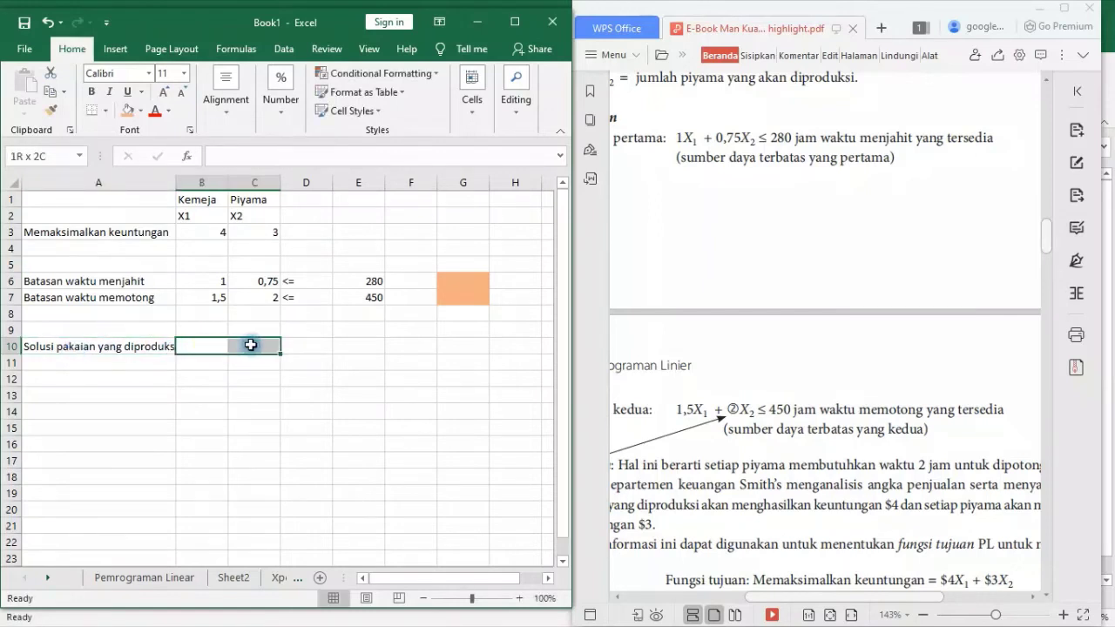
{"action": "left_click", "coordinate": [140, 110]}
{"action": "left_click", "coordinate": [224, 172]}
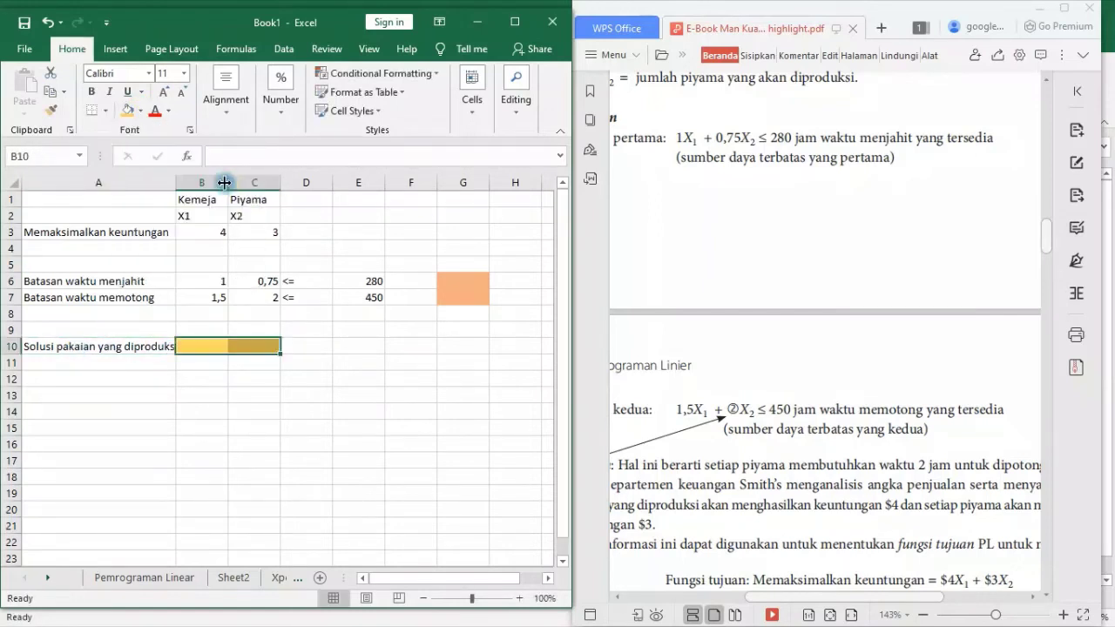
{"action": "left_click_drag", "start_coordinate": [175, 182], "coordinate": [186, 182]}
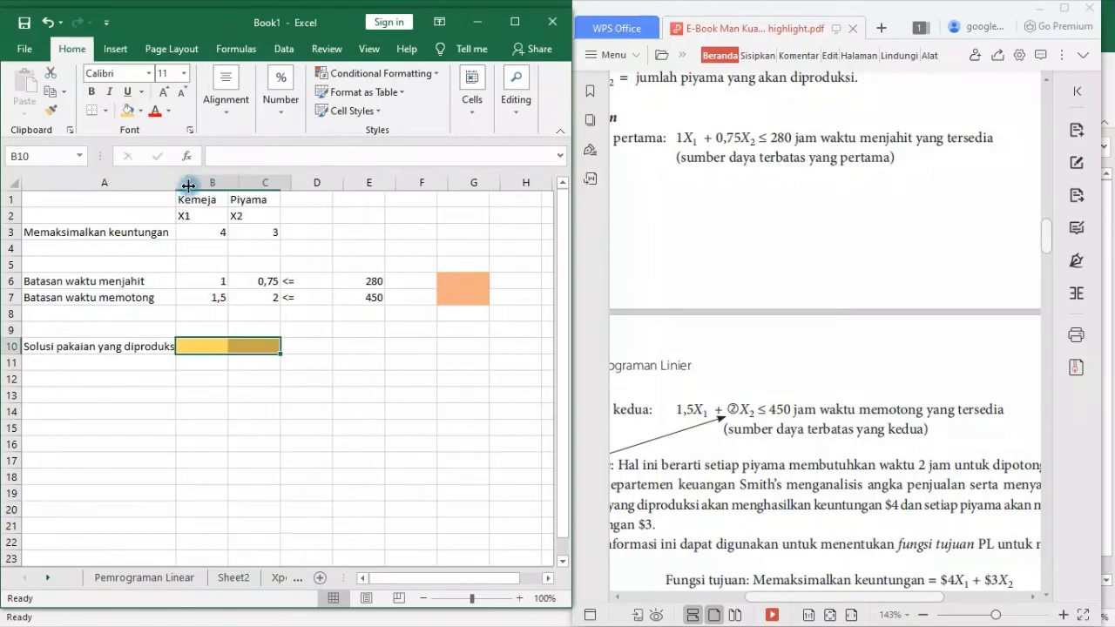
Step: Label A11 'Keuntungan maksimal' and shade B11 green
{"action": "left_click", "coordinate": [77, 364]}
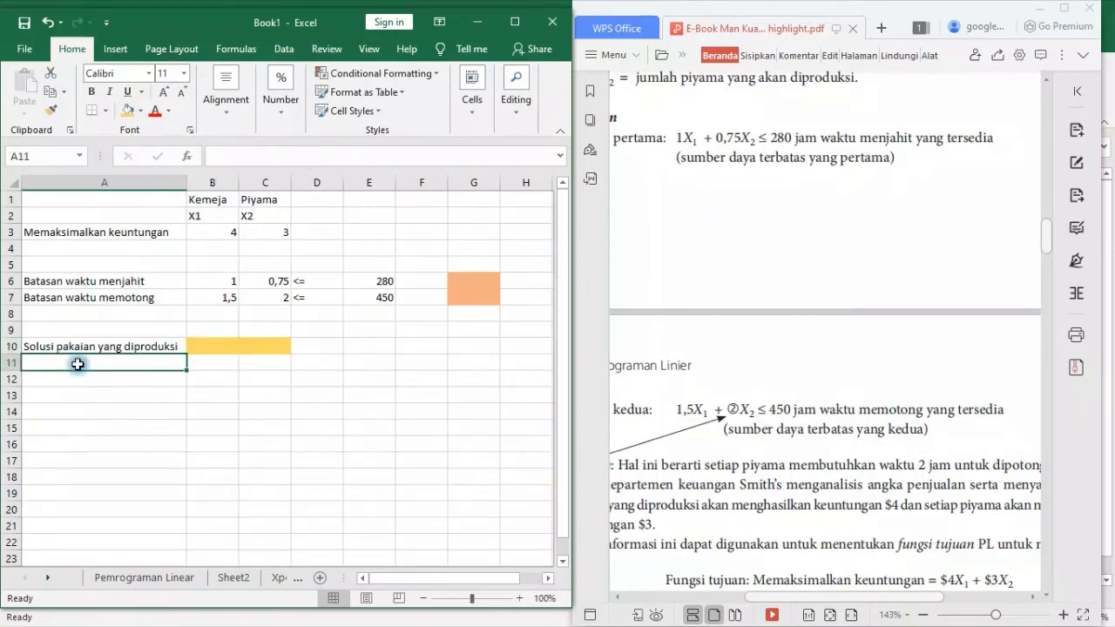
{"action": "type", "text": "Keunung"}
{"action": "key", "text": "BackSpace"}
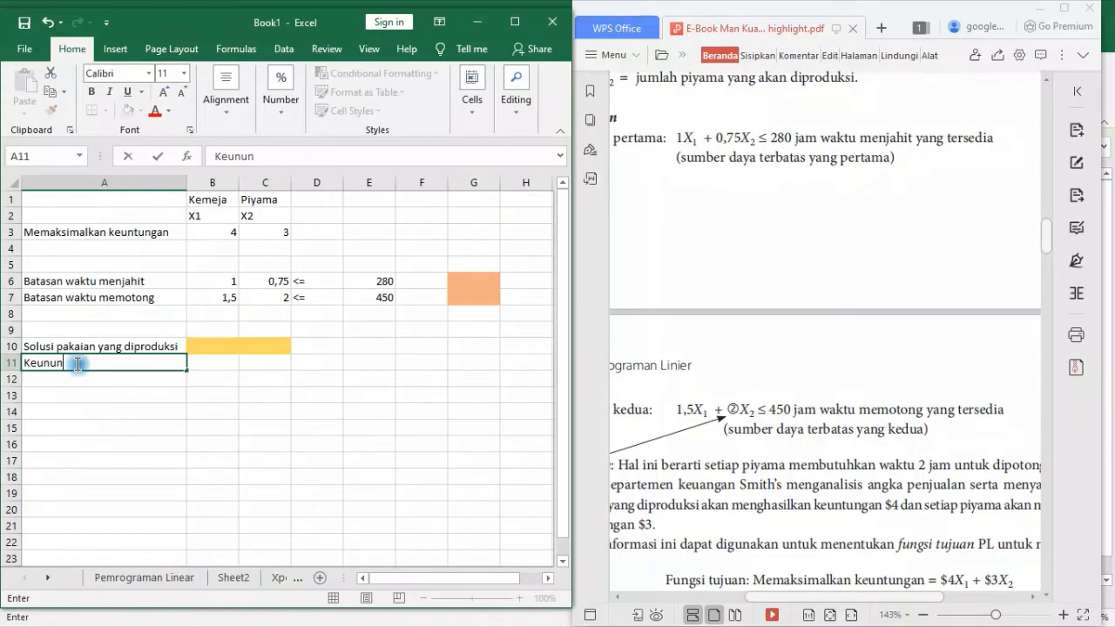
{"action": "key", "text": "BackSpace"}
{"action": "key", "text": "BackSpace"}
{"action": "type", "text": "tungan"}
{"action": "type", "text": " maksimal"}
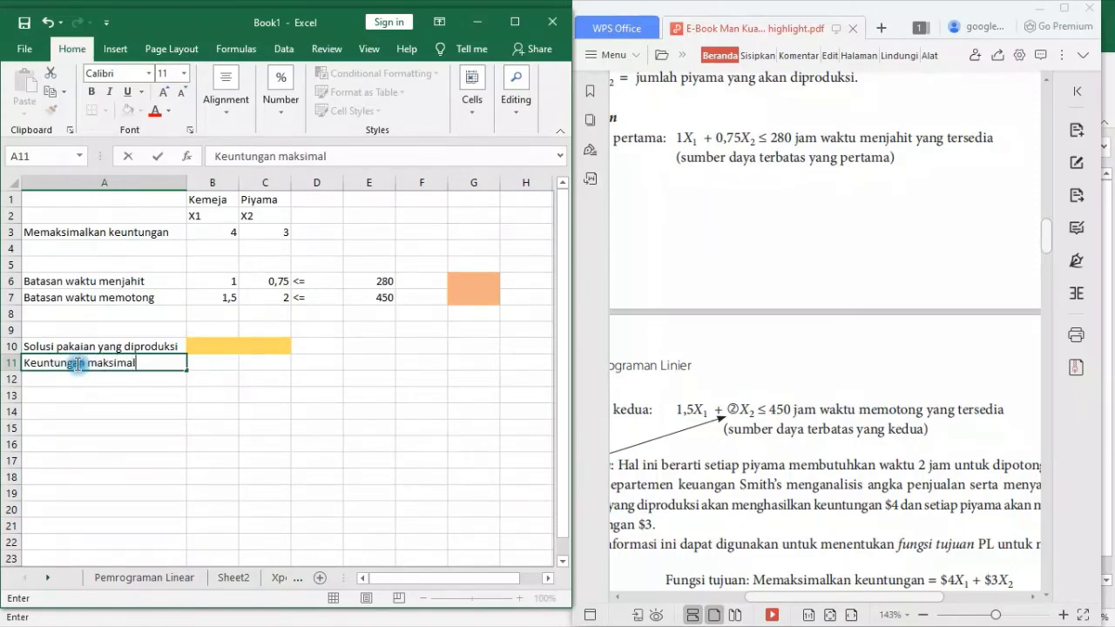
{"action": "key", "text": "Tab"}
{"action": "left_click", "coordinate": [137, 111]}
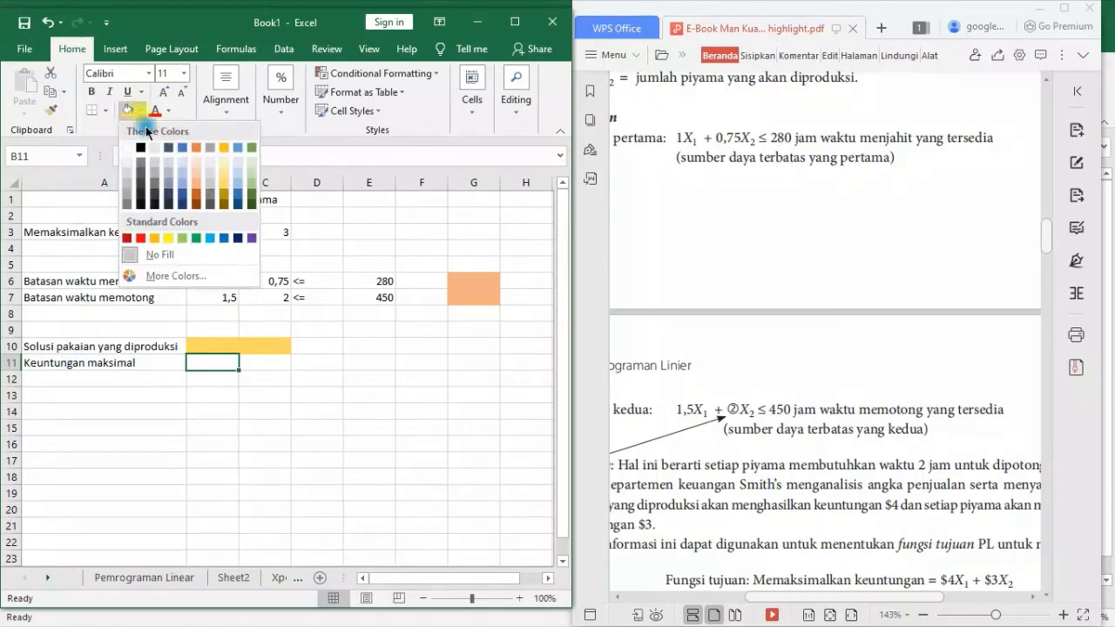
{"action": "left_click", "coordinate": [180, 239]}
{"action": "left_click_drag", "start_coordinate": [391, 436], "coordinate": [376, 458]}
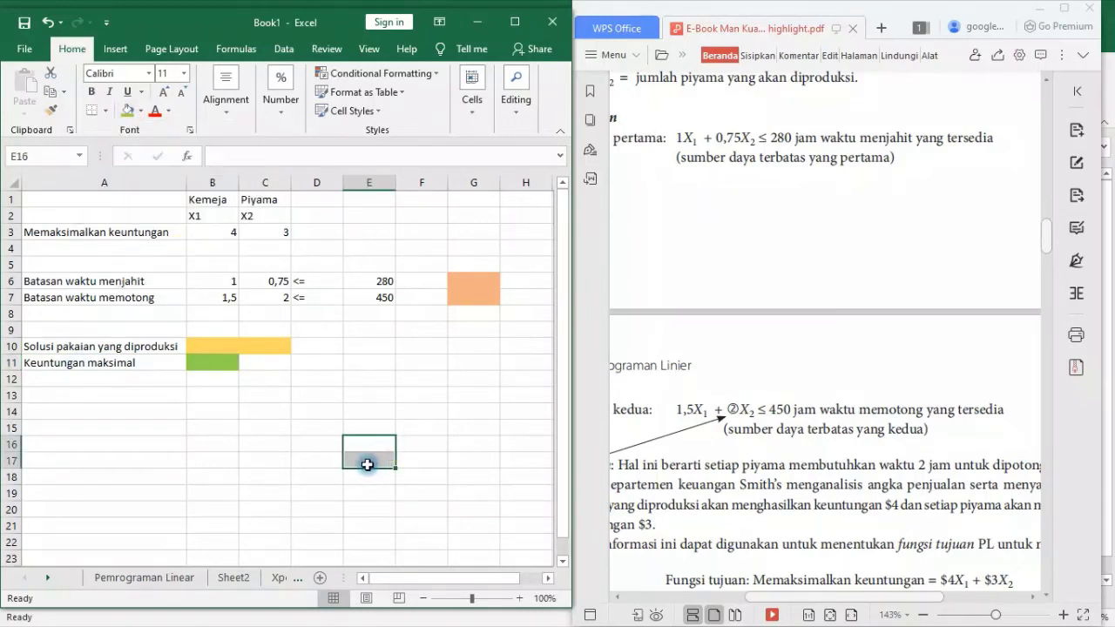
{"action": "left_click", "coordinate": [476, 366]}
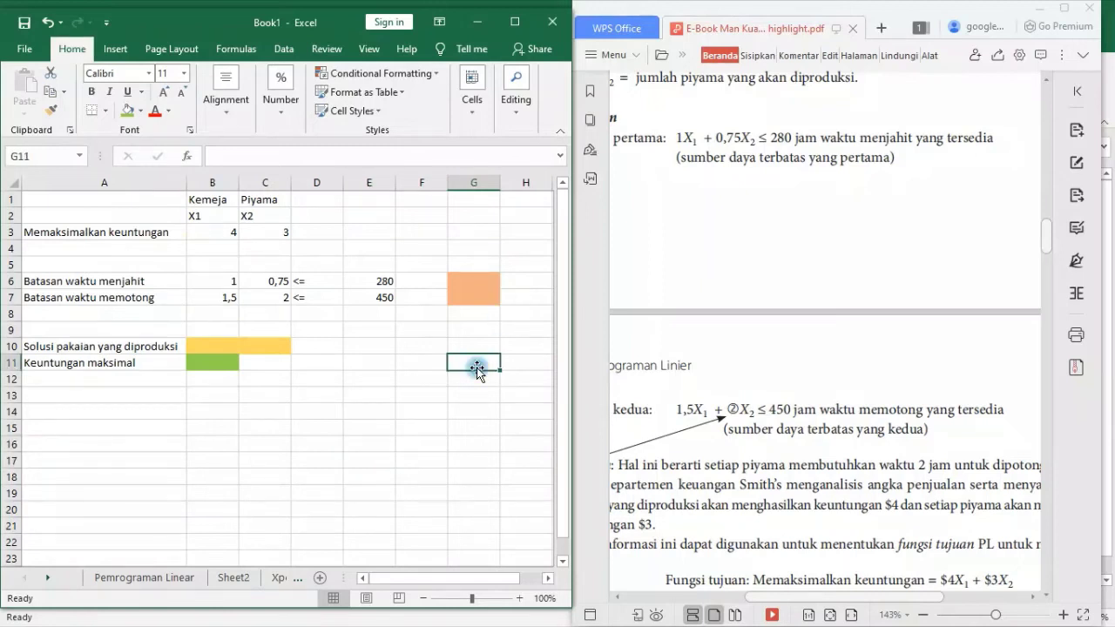
{"action": "left_click", "coordinate": [466, 279]}
{"action": "left_click", "coordinate": [779, 435]}
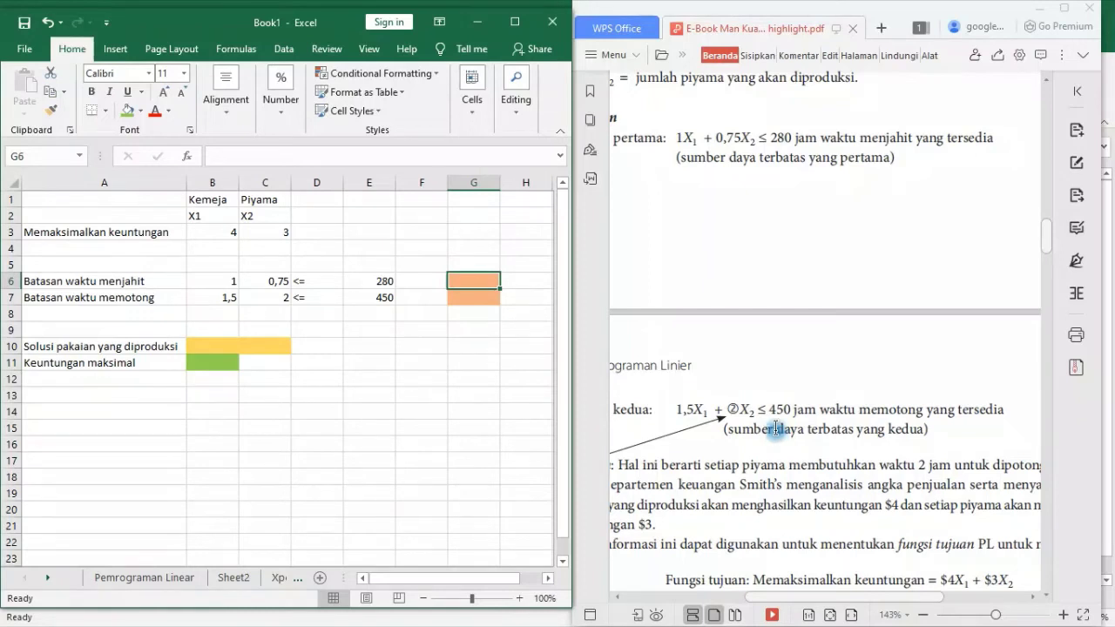
Step: Build the G6 formula multiplying B6 by B10 and C6 by C10
{"action": "type", "text": "="}
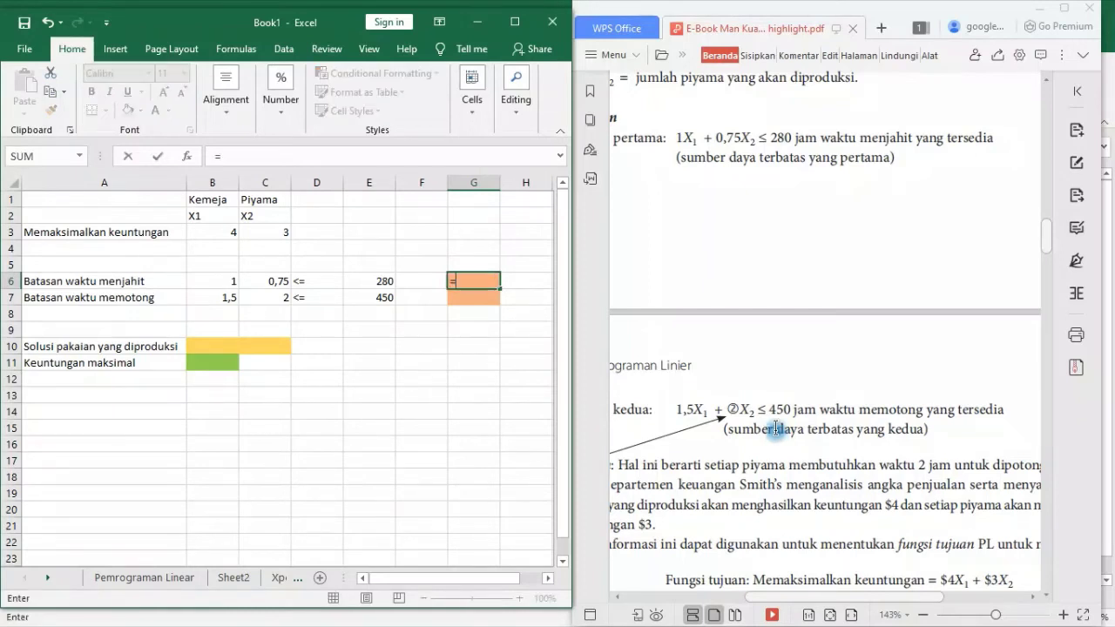
{"action": "left_click", "coordinate": [223, 283]}
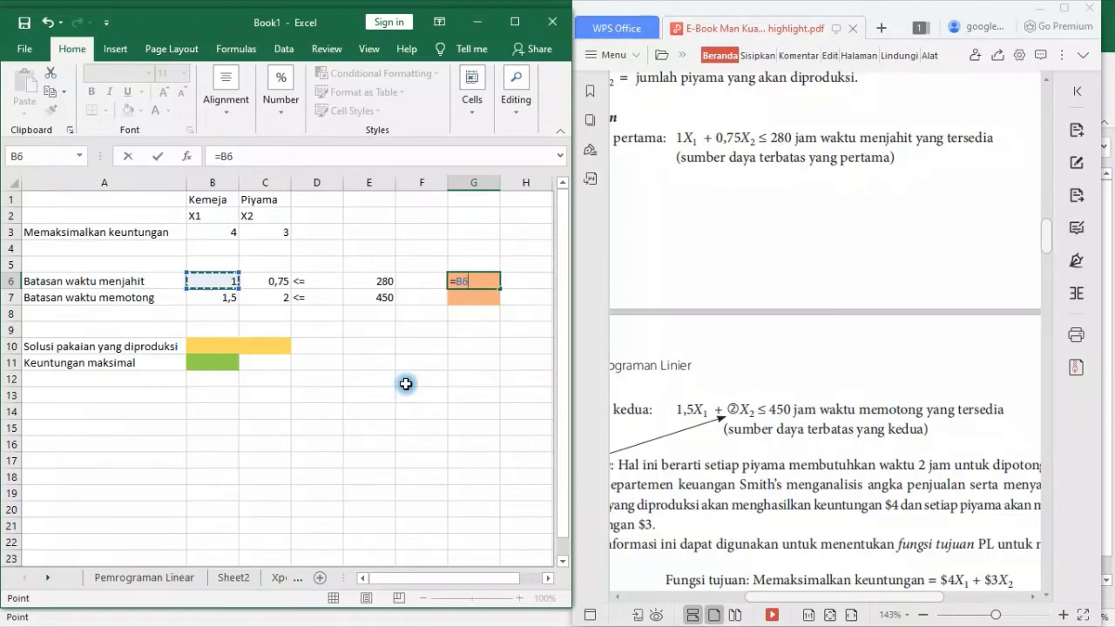
{"action": "type", "text": "*"}
{"action": "left_click", "coordinate": [200, 346]}
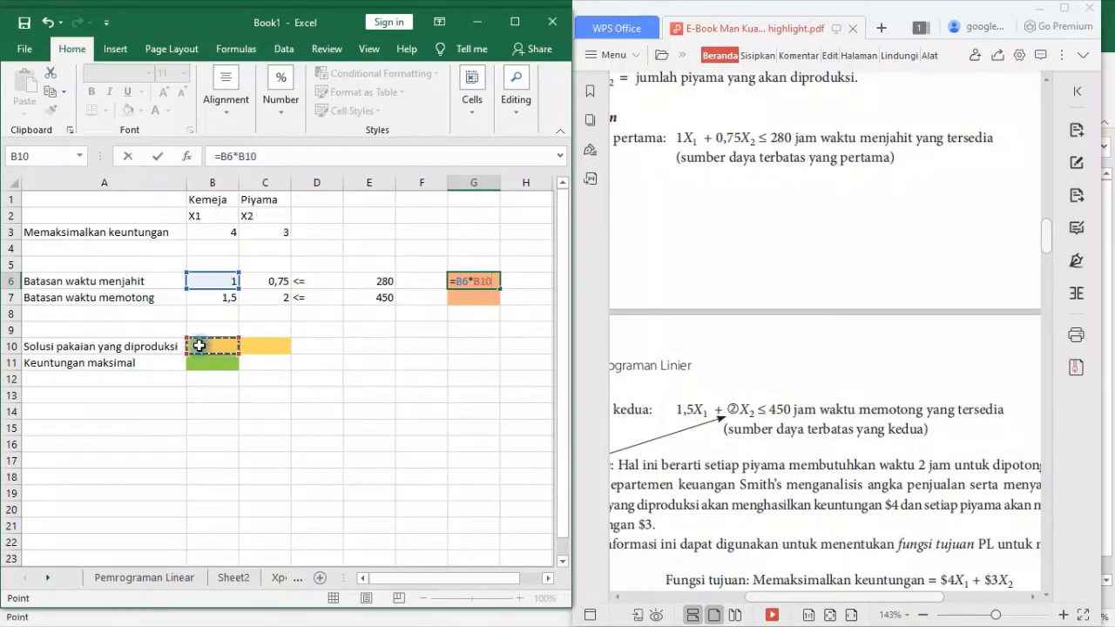
{"action": "left_click", "coordinate": [290, 155]}
{"action": "type", "text": "+"}
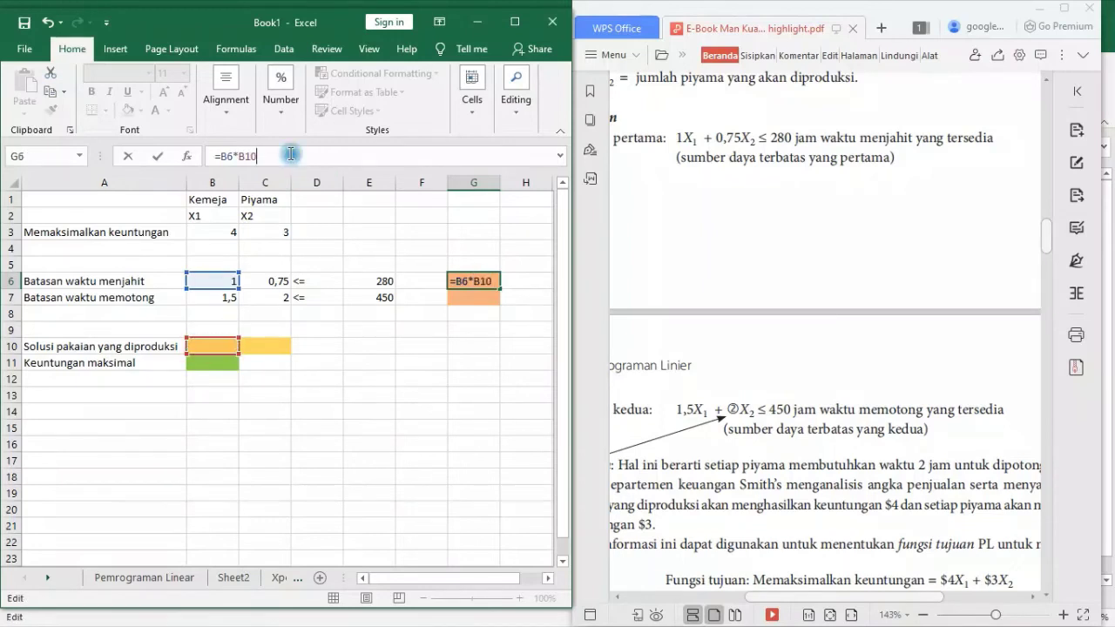
{"action": "left_click", "coordinate": [263, 280]}
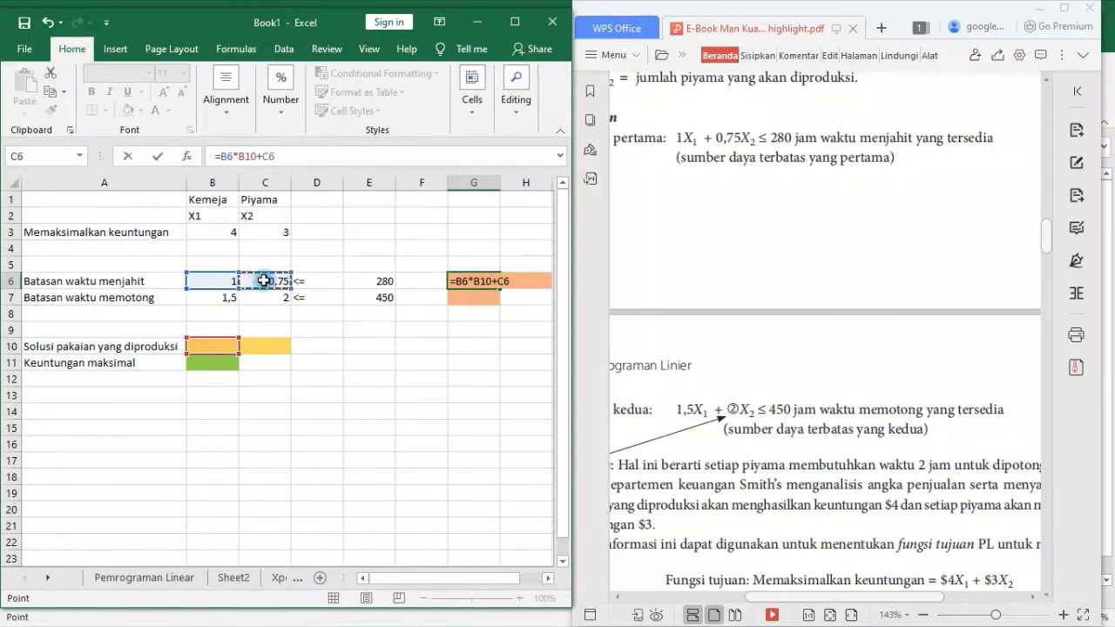
{"action": "type", "text": "*"}
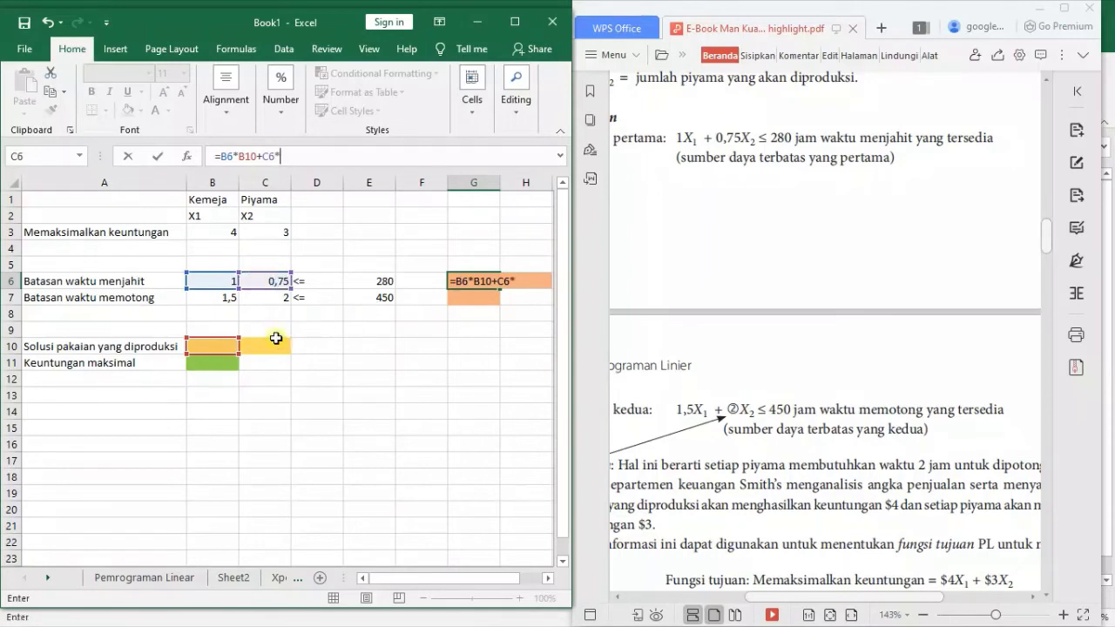
{"action": "left_click", "coordinate": [272, 345]}
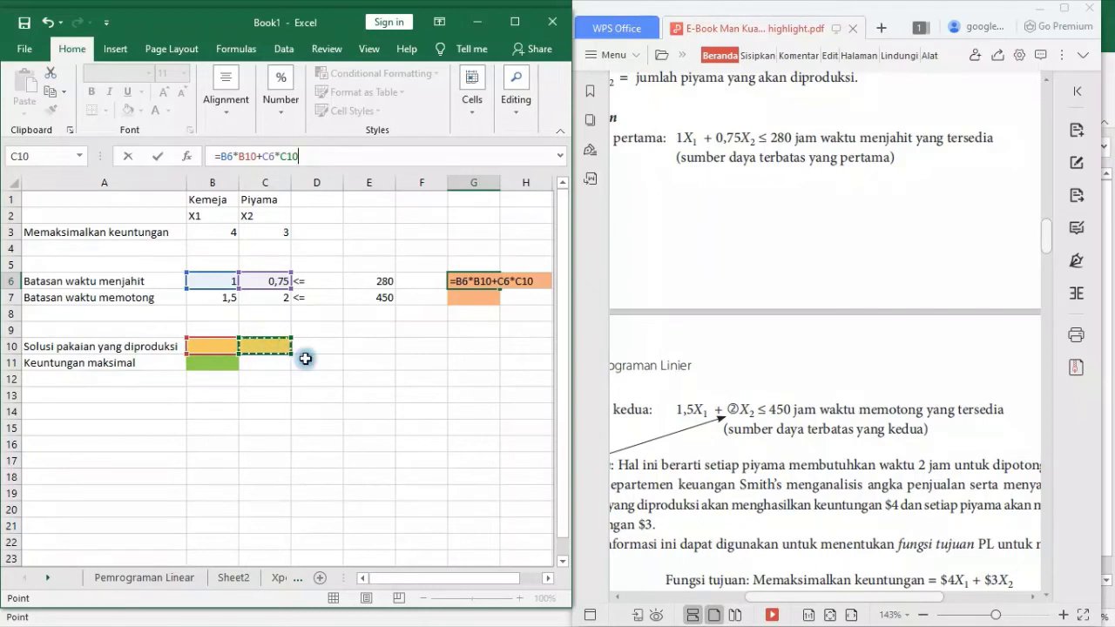
Step: Make B10 and C10 absolute and bracket the terms, giving =(B6*$B$10)+(C6*$C$10)
{"action": "double_click", "coordinate": [287, 157]}
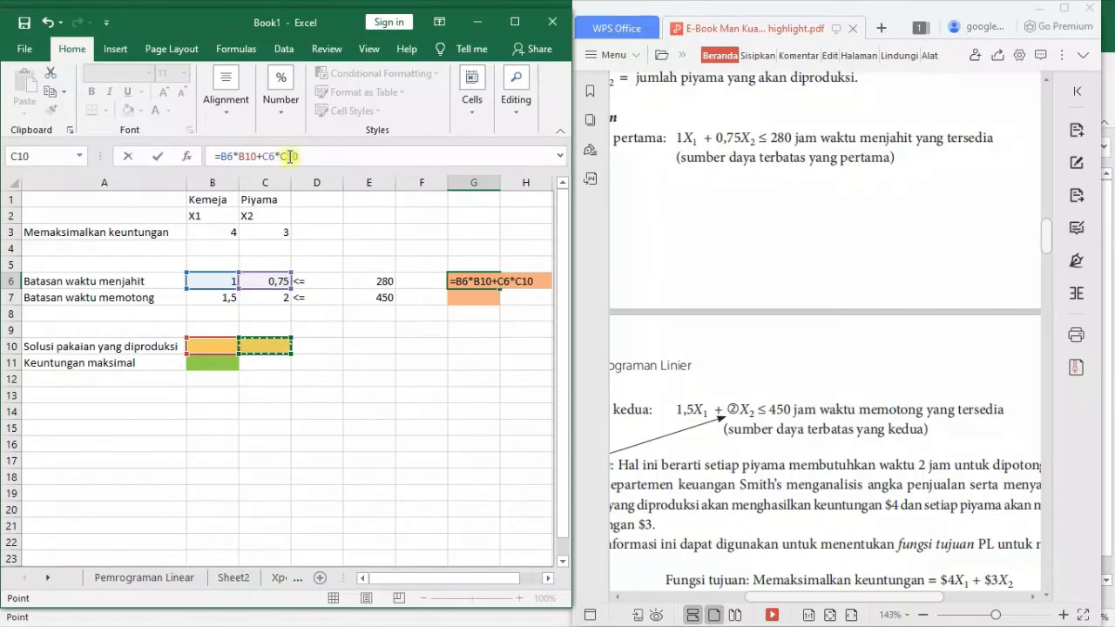
{"action": "double_click", "coordinate": [290, 157]}
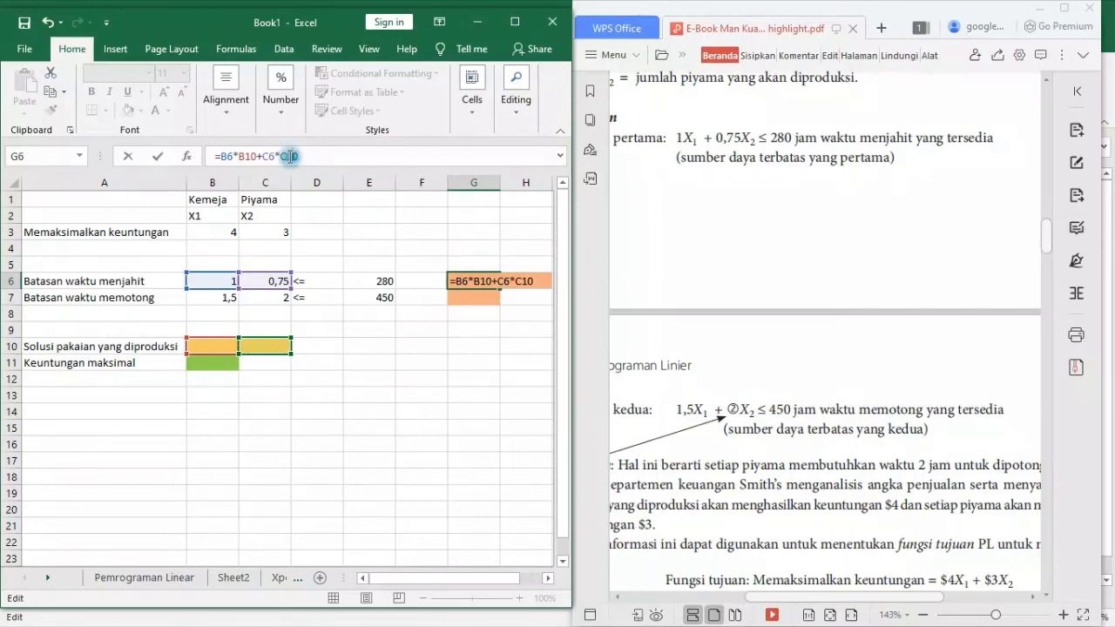
{"action": "left_click", "coordinate": [290, 157]}
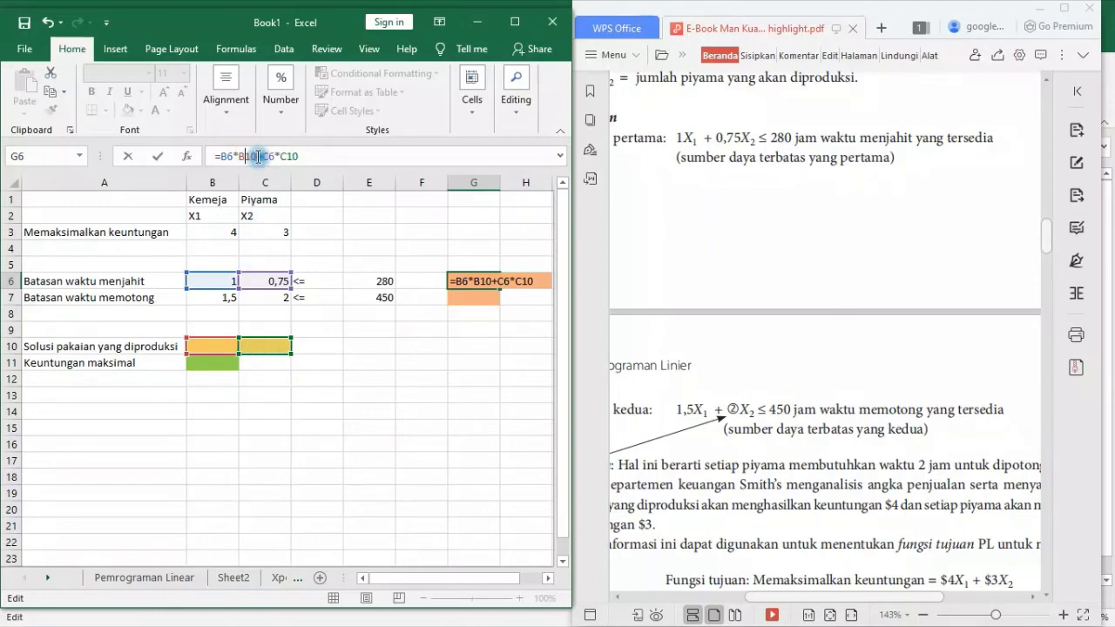
{"action": "key", "text": "F4"}
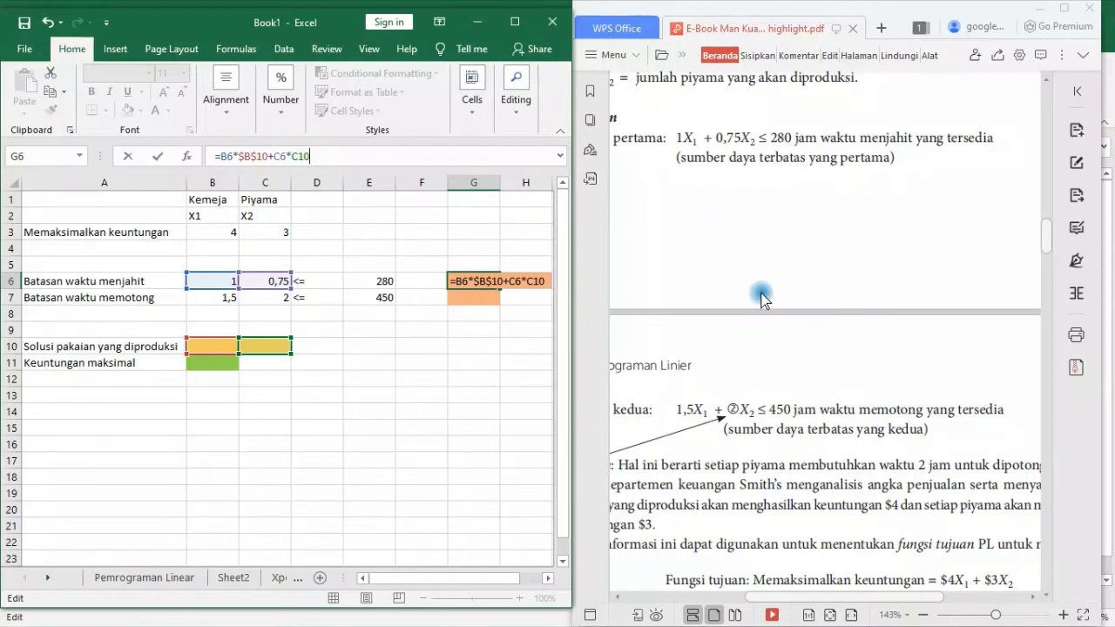
{"action": "key", "text": "F4"}
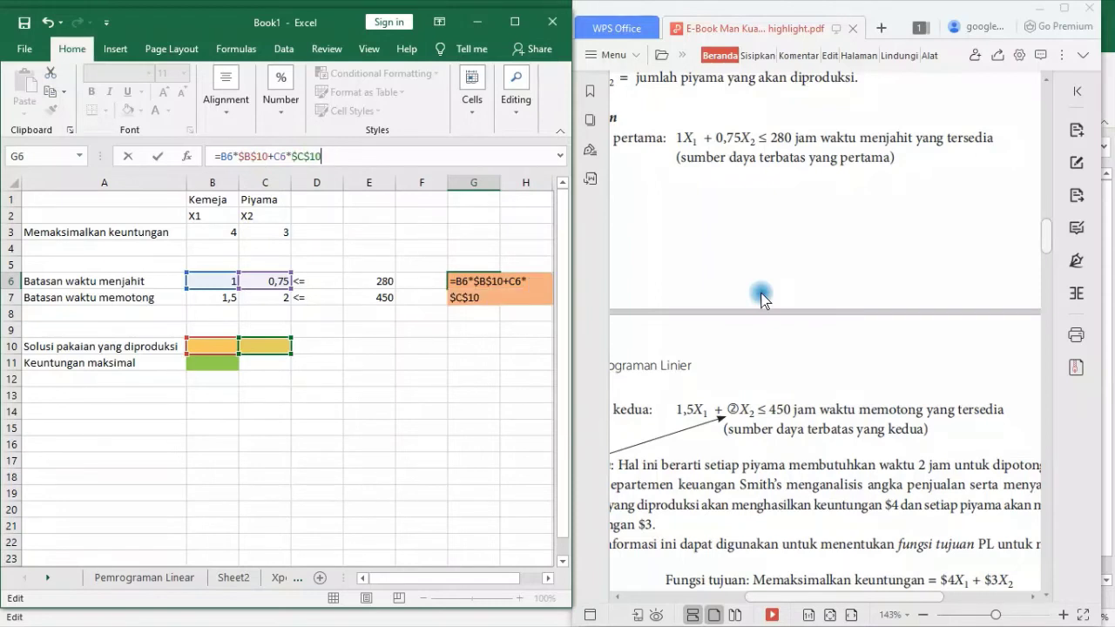
{"action": "left_click", "coordinate": [273, 156]}
{"action": "type", "text": "("}
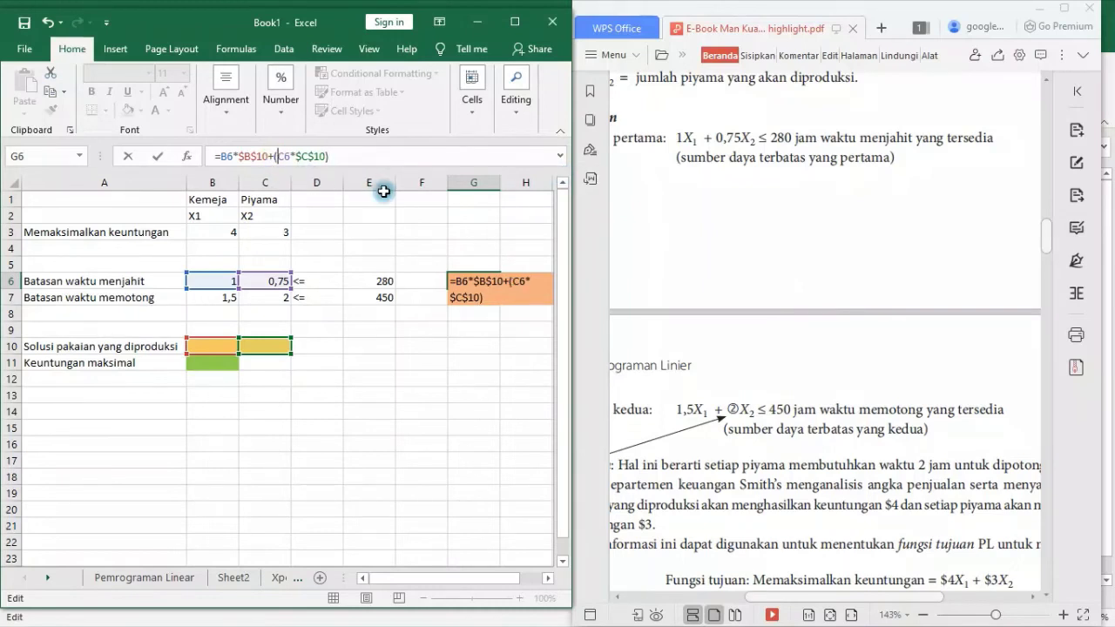
{"action": "type", "text": ")"}
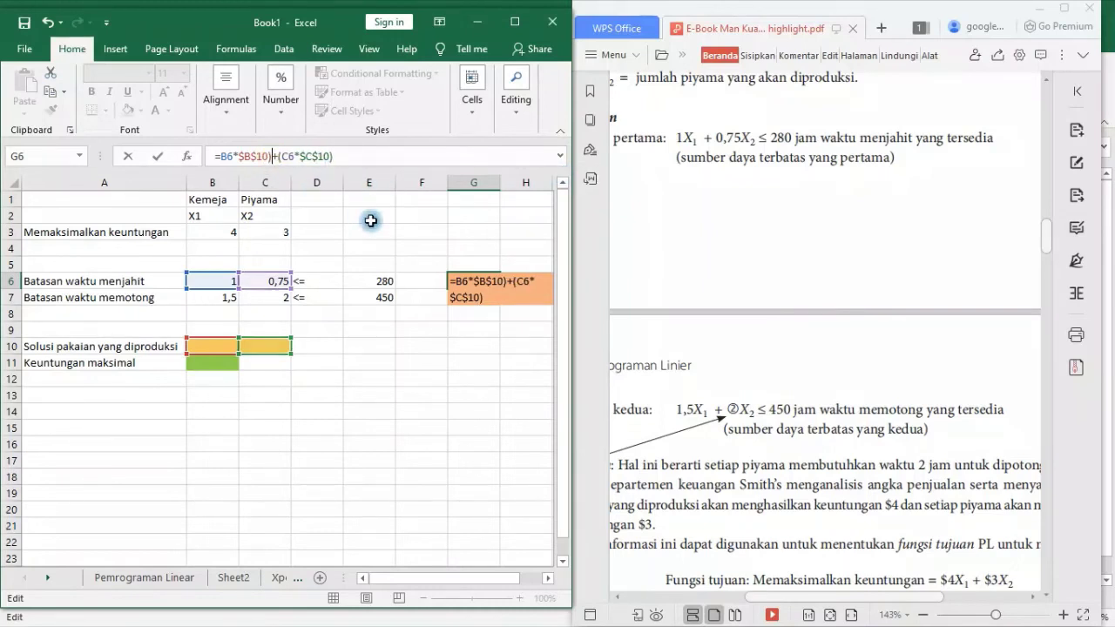
{"action": "left_click", "coordinate": [219, 156]}
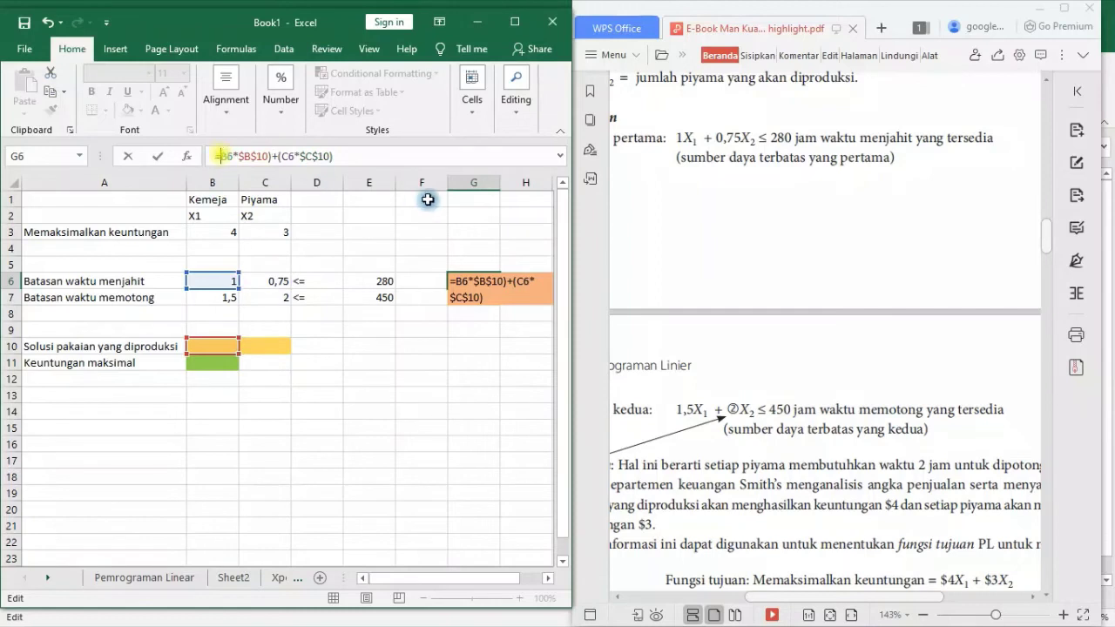
{"action": "type", "text": "("}
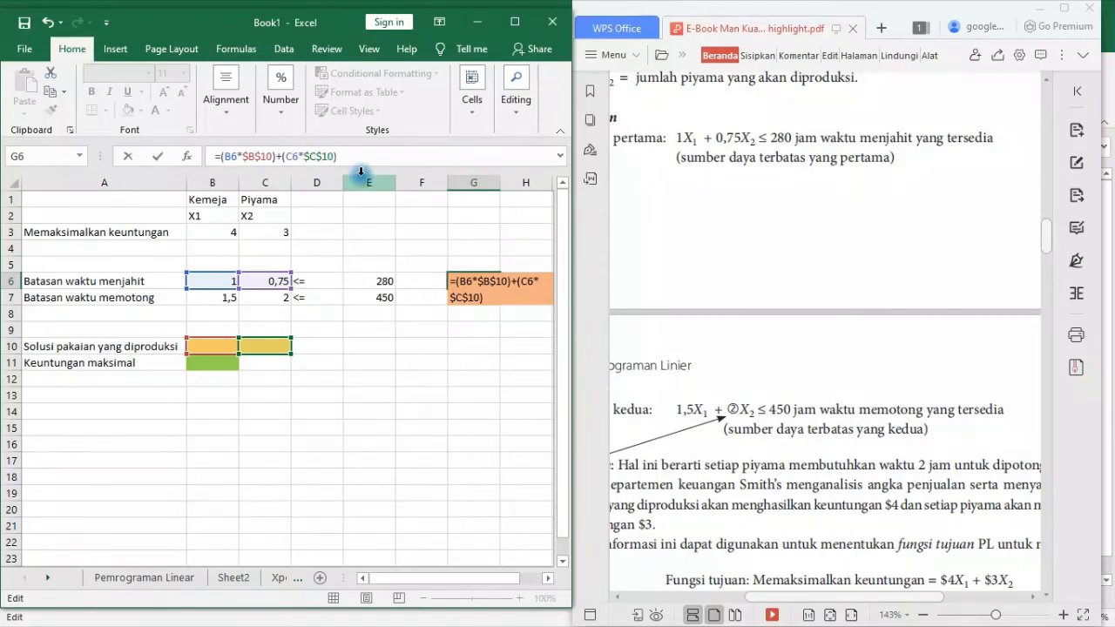
{"action": "key", "text": "Return"}
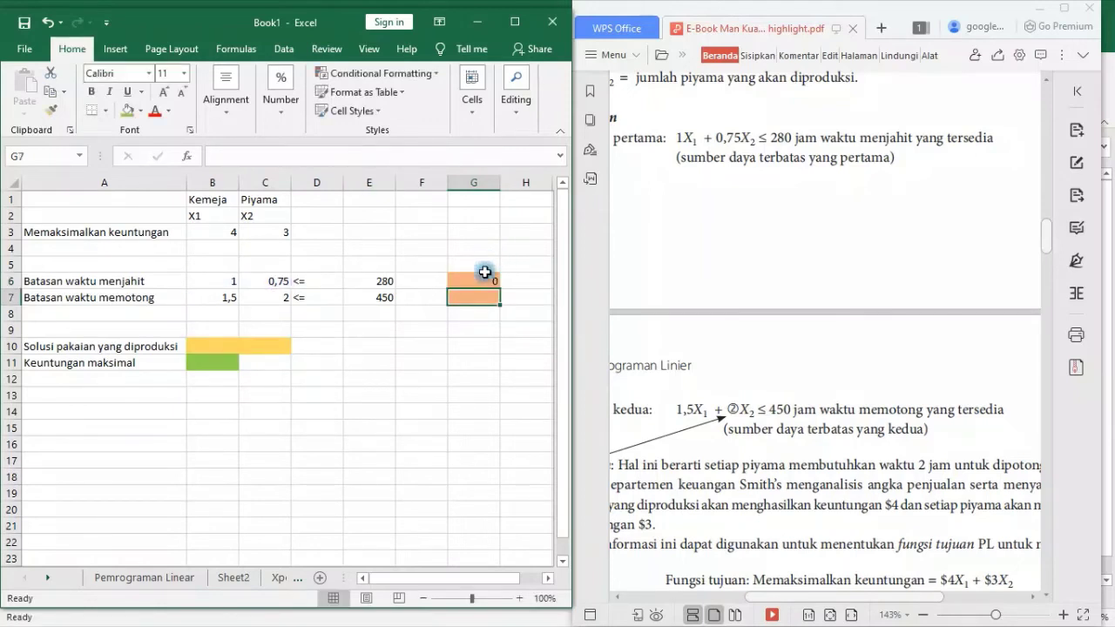
Step: Copy the G6 formula down into G7 and check the copied cutting-time formula
{"action": "left_click", "coordinate": [489, 279]}
{"action": "left_click_drag", "start_coordinate": [497, 290], "coordinate": [494, 305]}
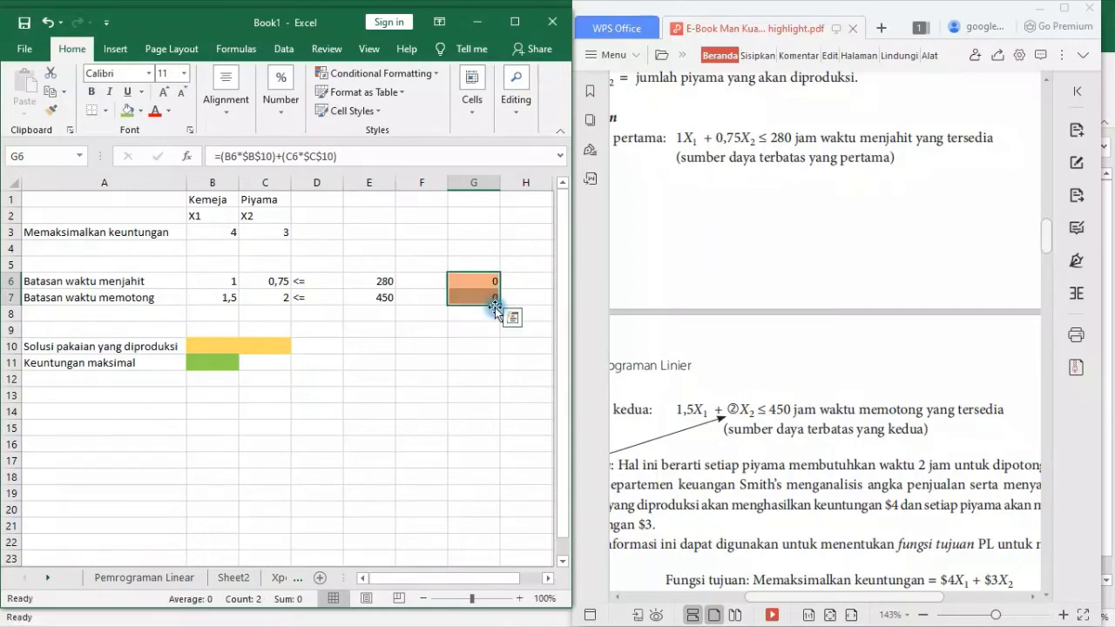
{"action": "left_click", "coordinate": [489, 300]}
{"action": "left_click", "coordinate": [350, 157]}
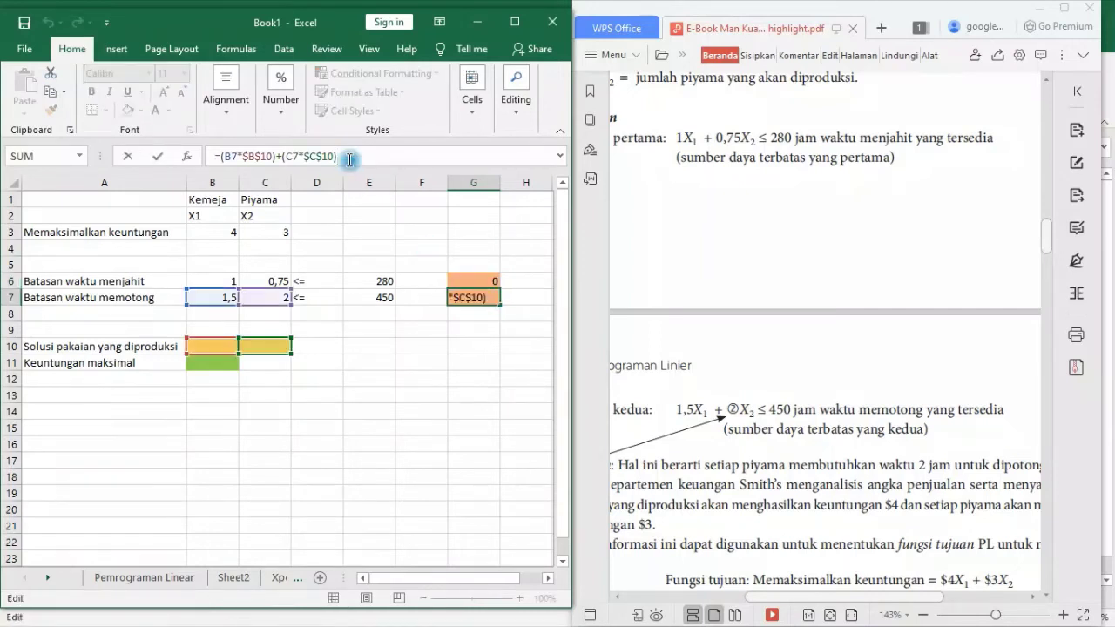
{"action": "key", "text": "Return"}
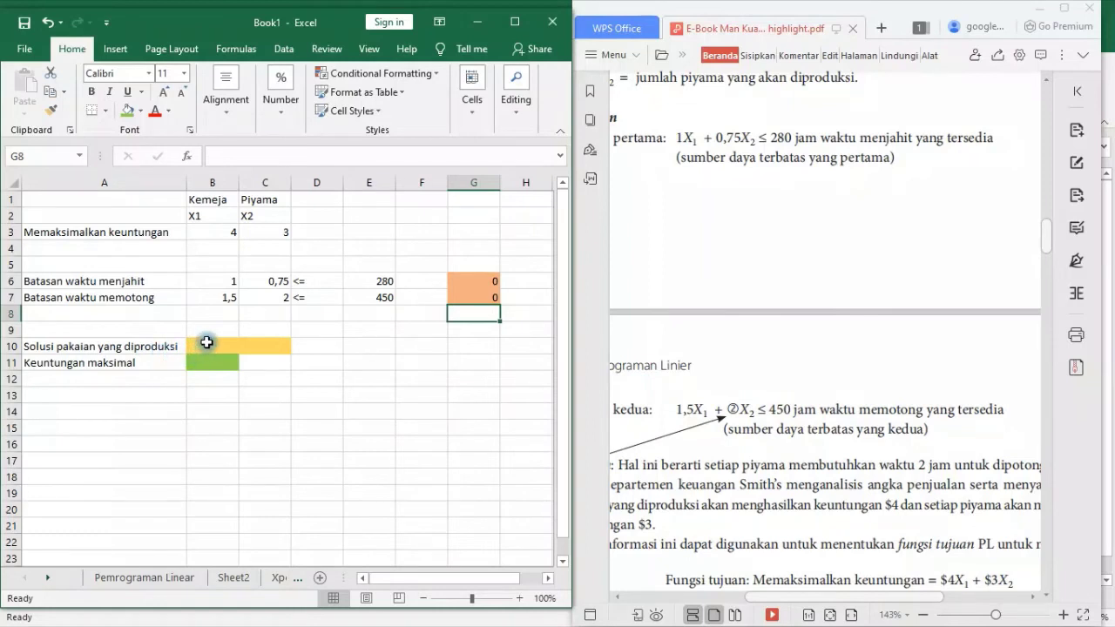
Step: Select the quantity cells B10:C10, then begin a formula in B11
{"action": "left_click_drag", "start_coordinate": [198, 350], "coordinate": [262, 344]}
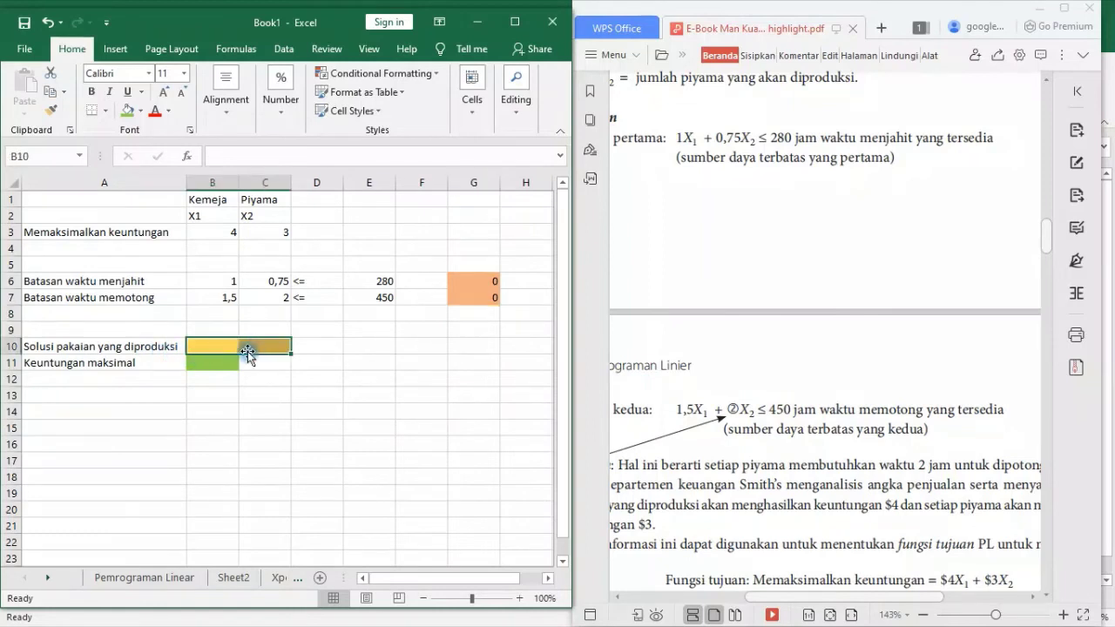
{"action": "left_click", "coordinate": [214, 364]}
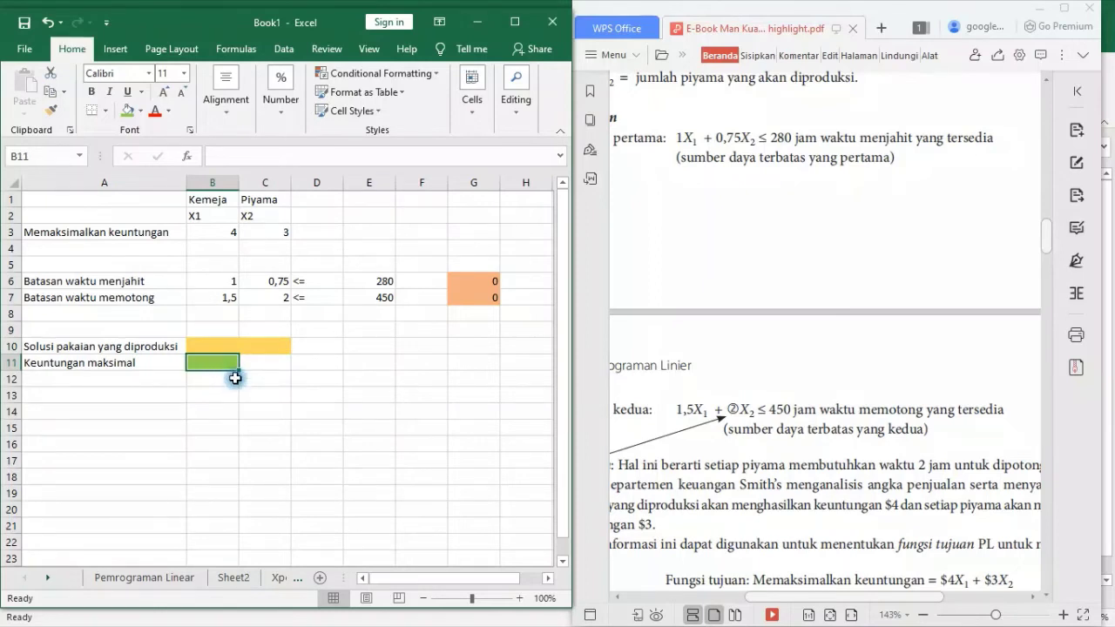
{"action": "type", "text": "="}
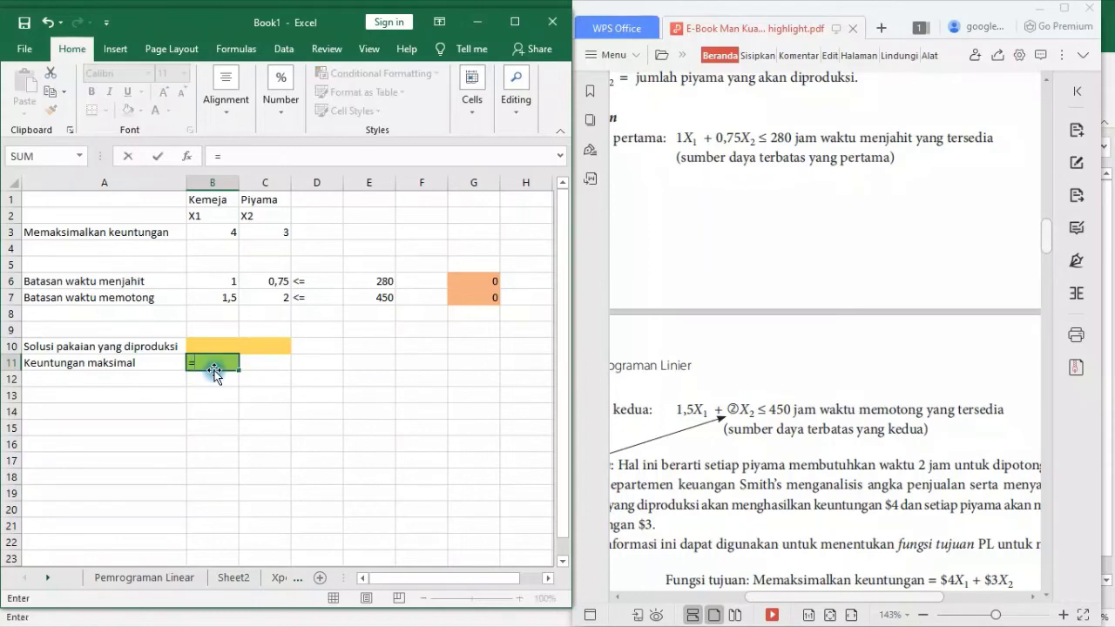
Step: Complete B11 as =B3*B10+C3*C10 and maximize the Excel window
{"action": "left_click", "coordinate": [216, 234]}
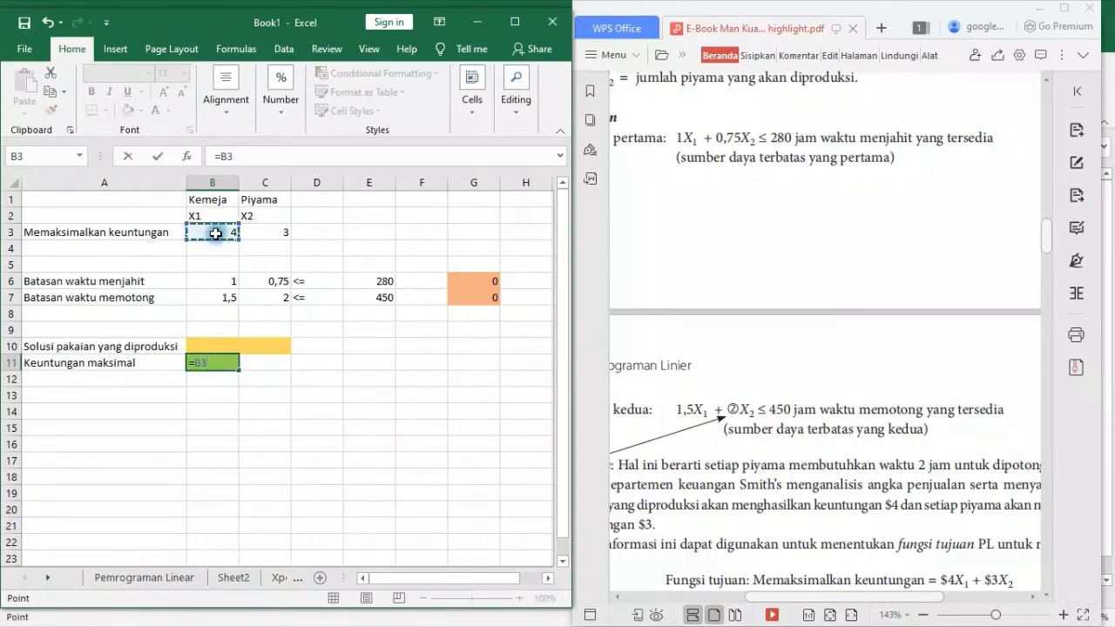
{"action": "type", "text": "*"}
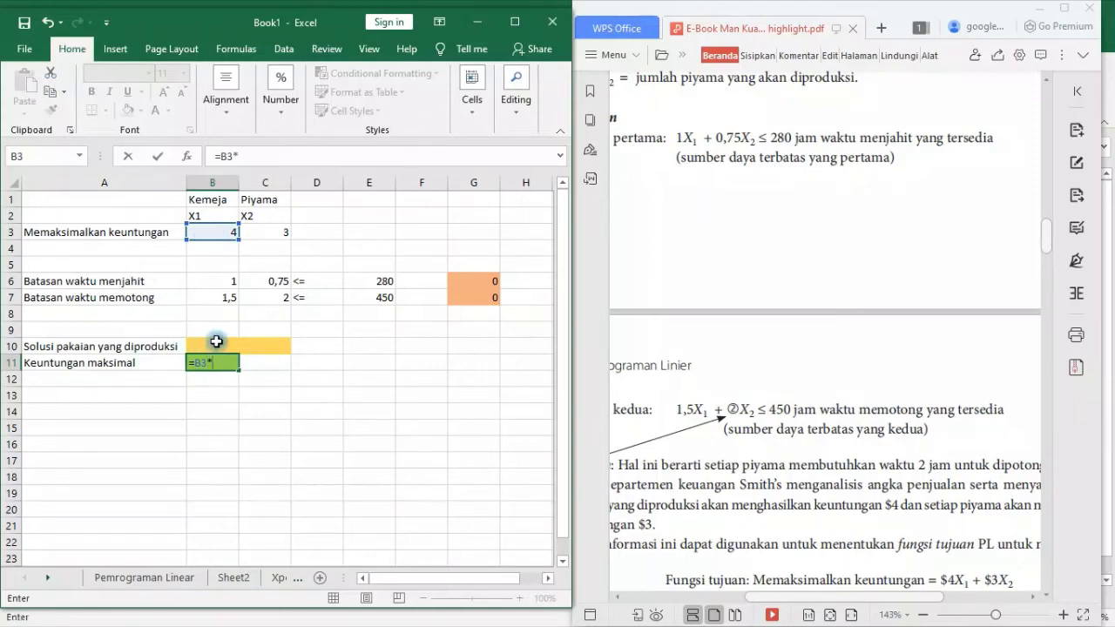
{"action": "left_click", "coordinate": [217, 345]}
{"action": "type", "text": "+"}
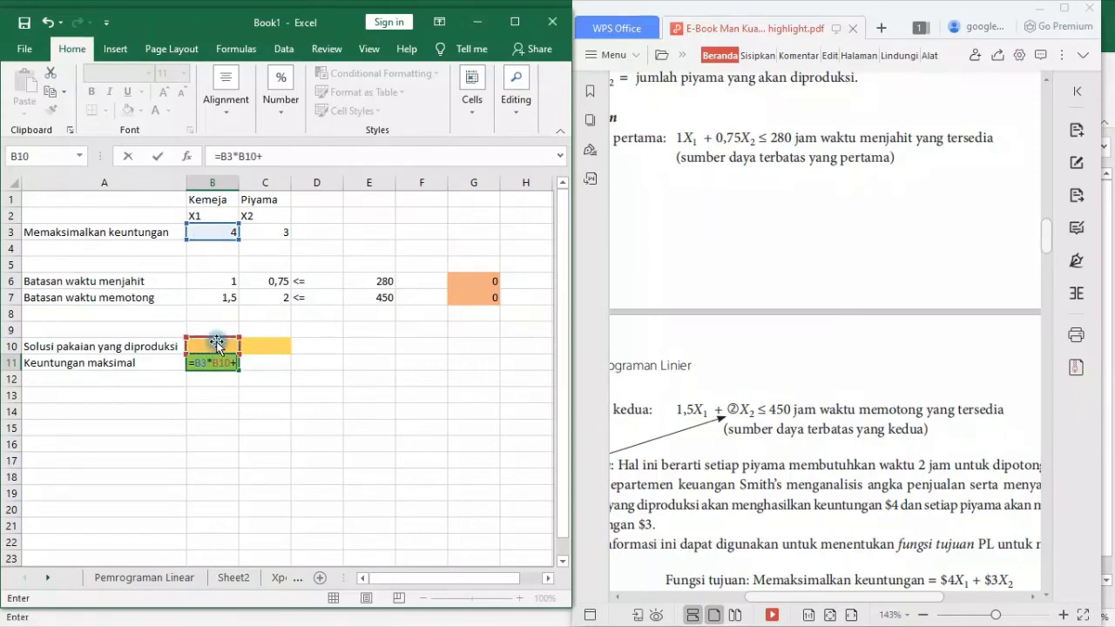
{"action": "left_click", "coordinate": [270, 231]}
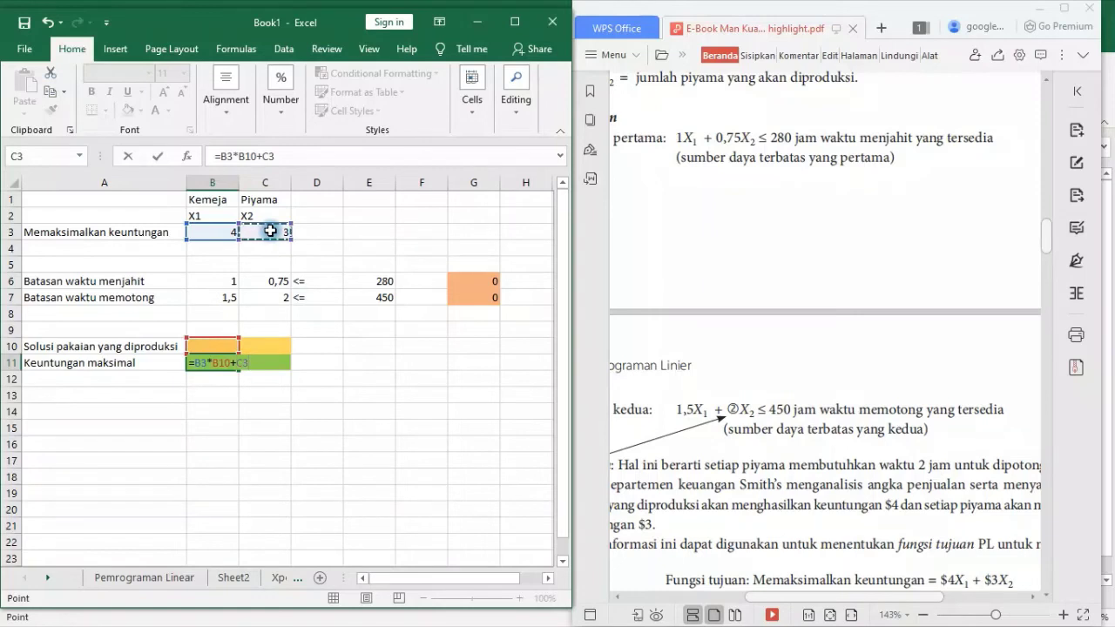
{"action": "type", "text": "*"}
{"action": "left_click", "coordinate": [266, 345]}
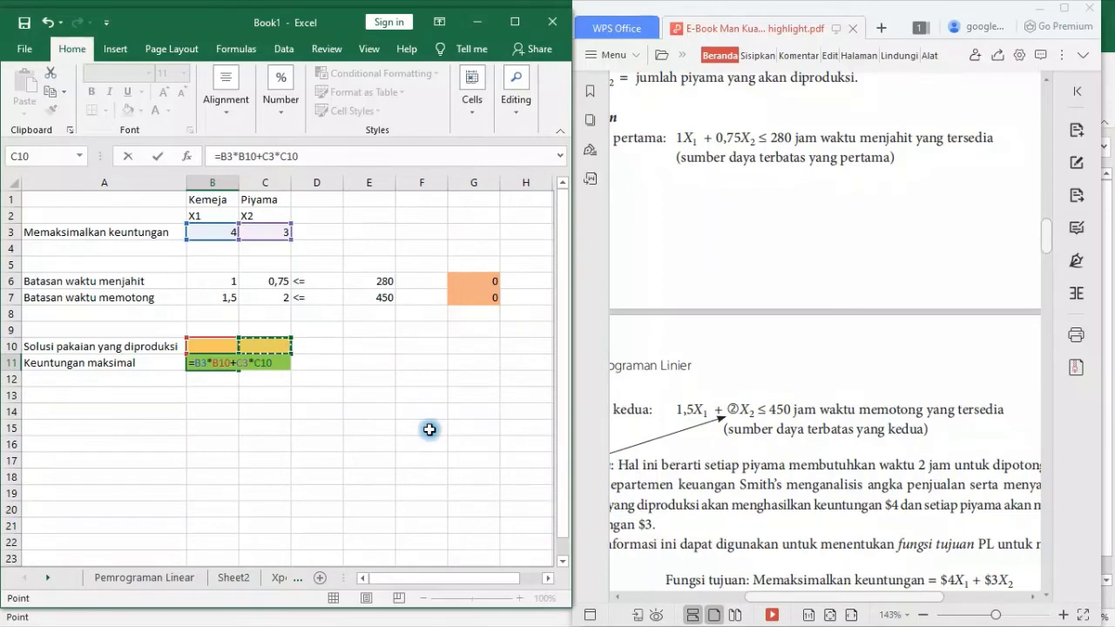
{"action": "key", "text": "Return"}
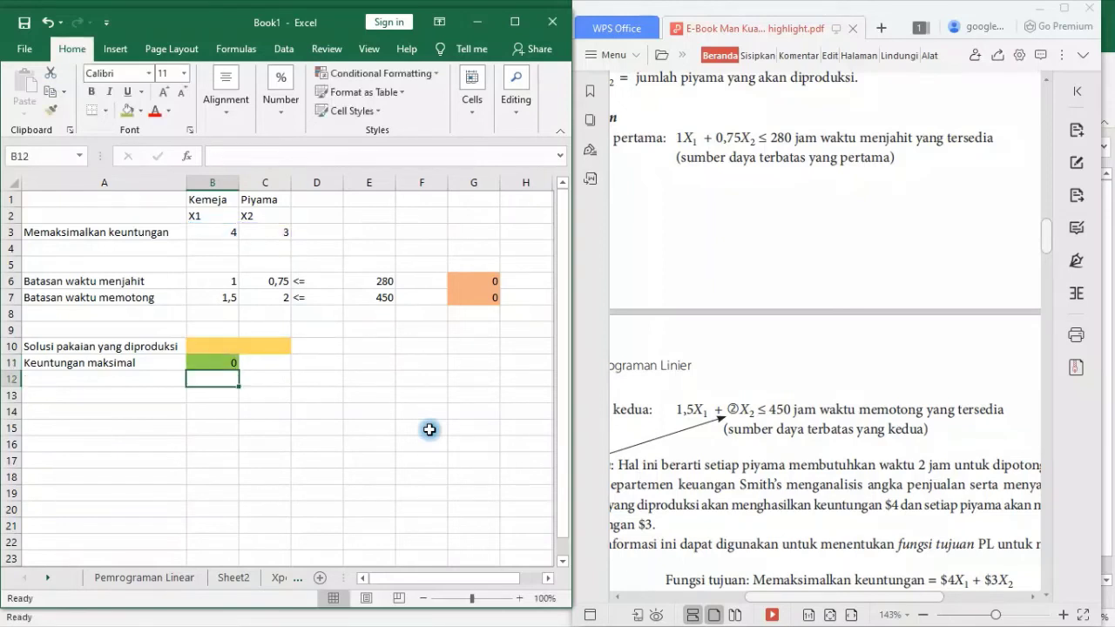
{"action": "left_click", "coordinate": [430, 430]}
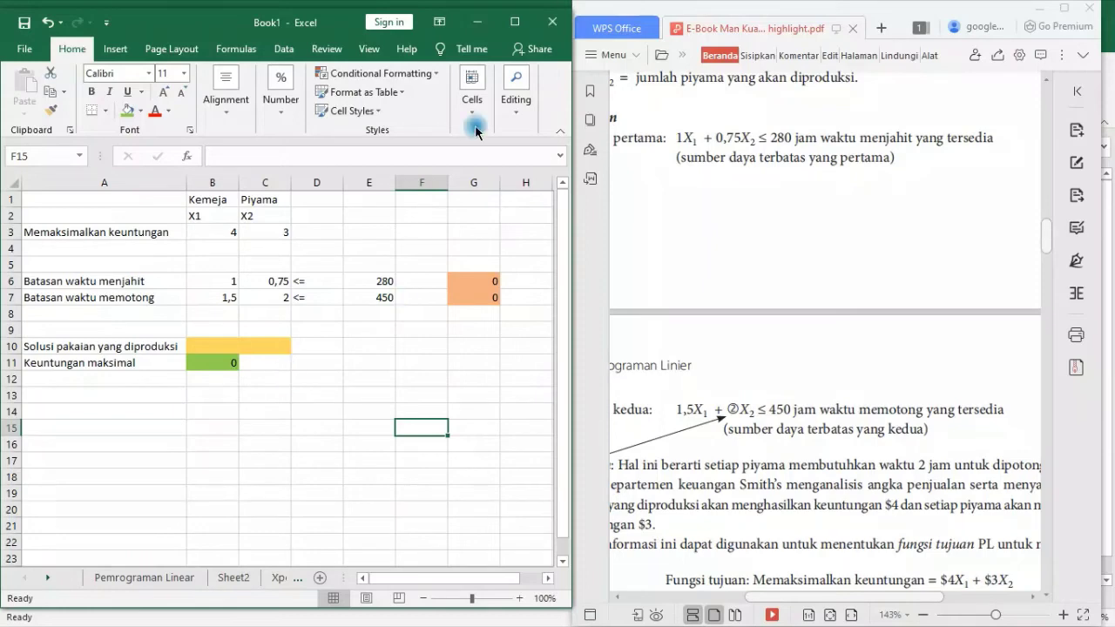
{"action": "left_click", "coordinate": [519, 21]}
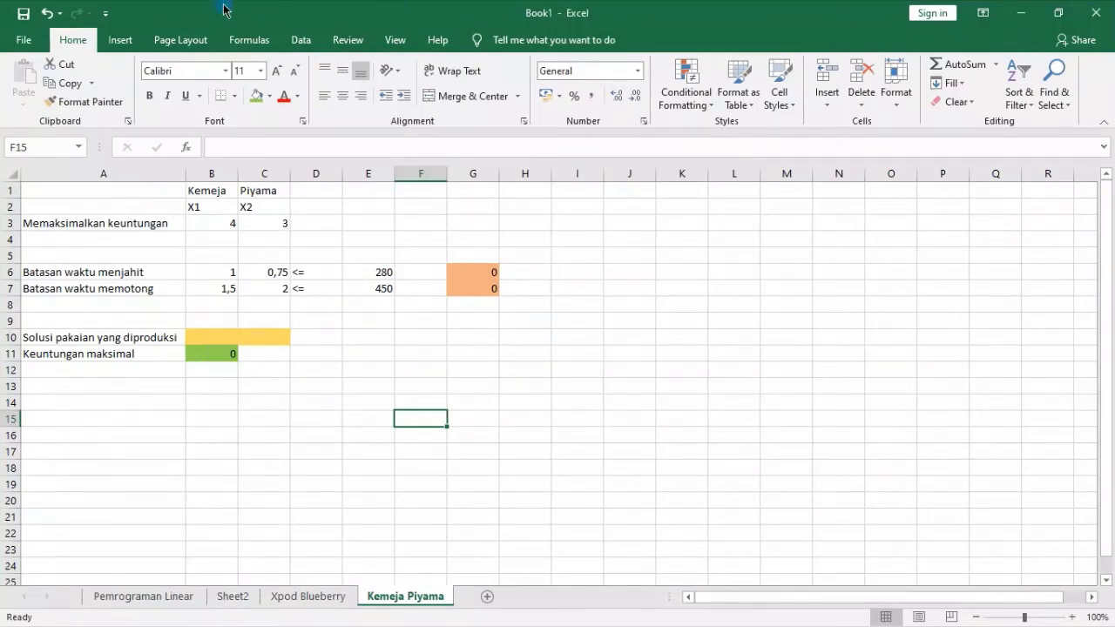
Step: Check the profit formula in B11, then bring up the Solver Parameters dialog from the Data tab
{"action": "left_click", "coordinate": [206, 352]}
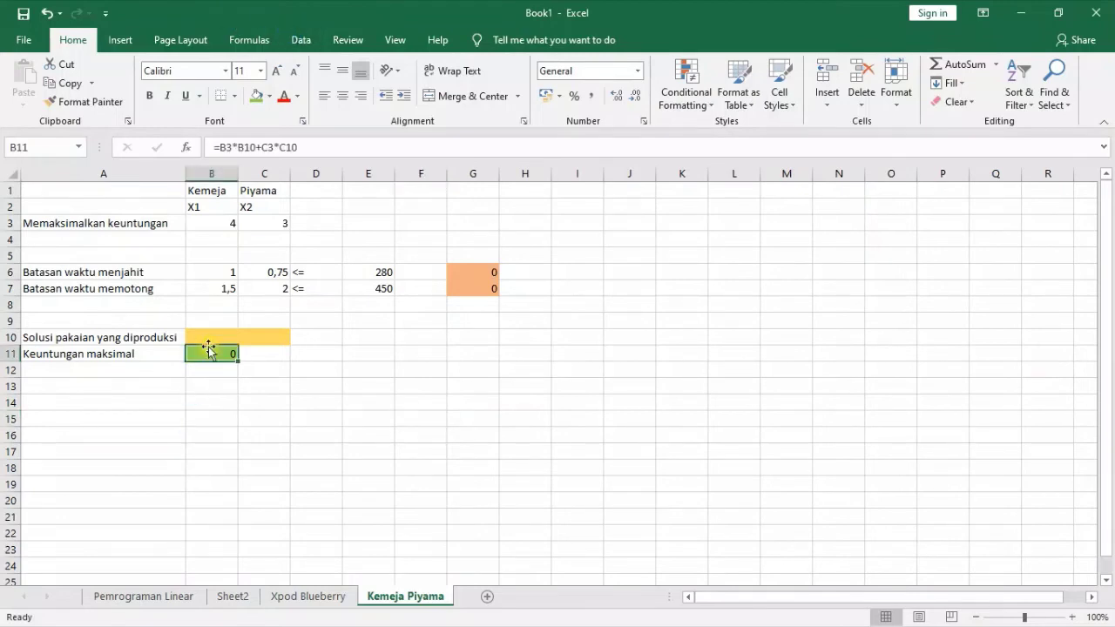
{"action": "left_click", "coordinate": [296, 465]}
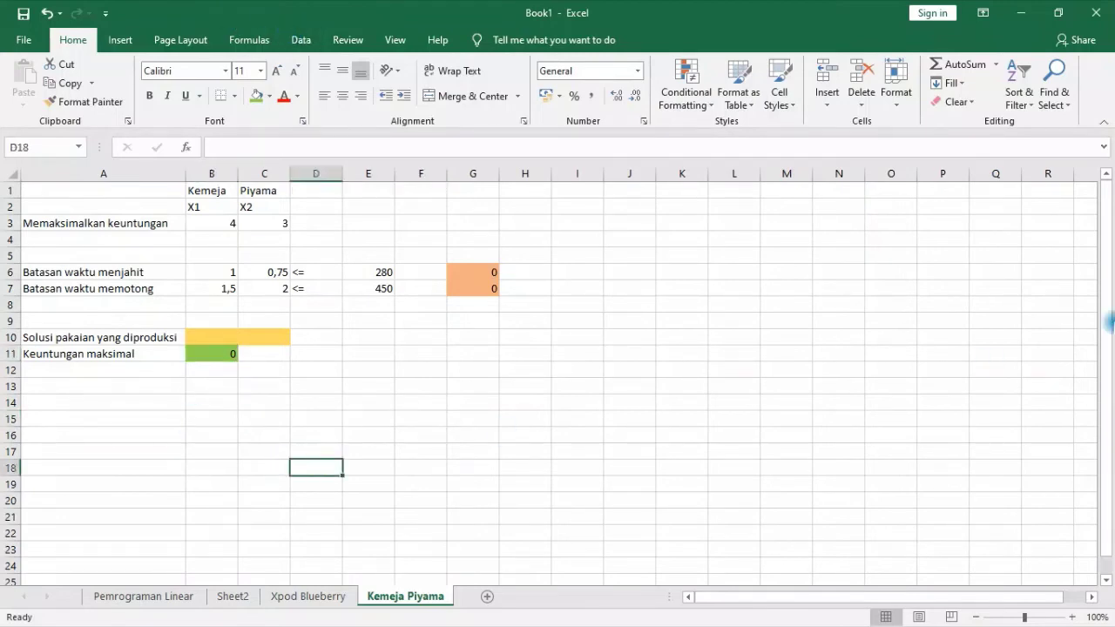
{"action": "left_click", "coordinate": [301, 41]}
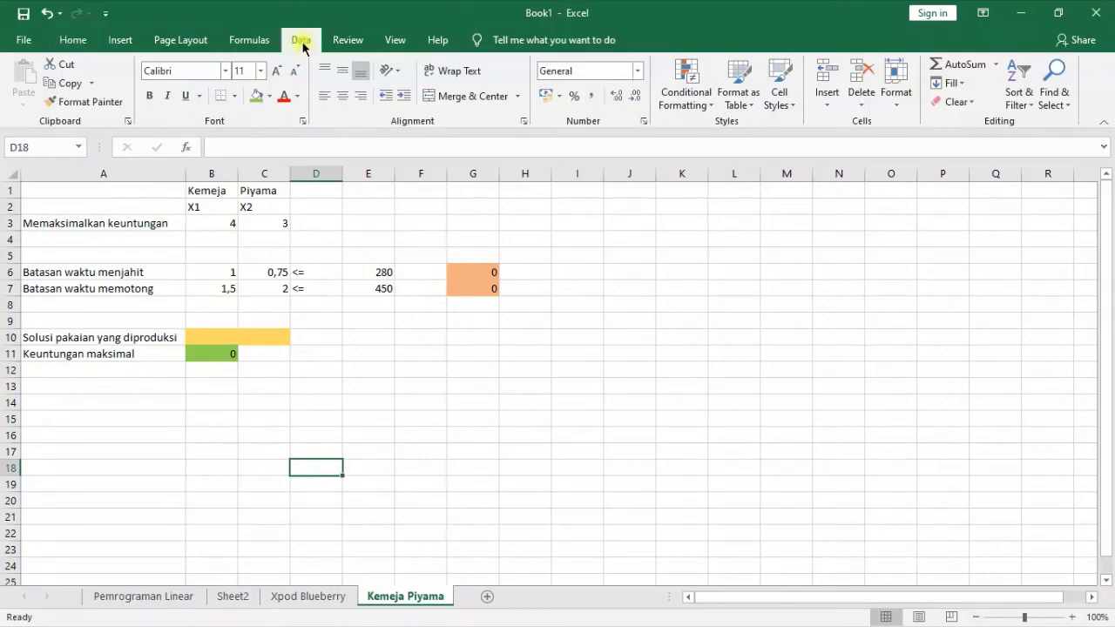
{"action": "left_click", "coordinate": [993, 66]}
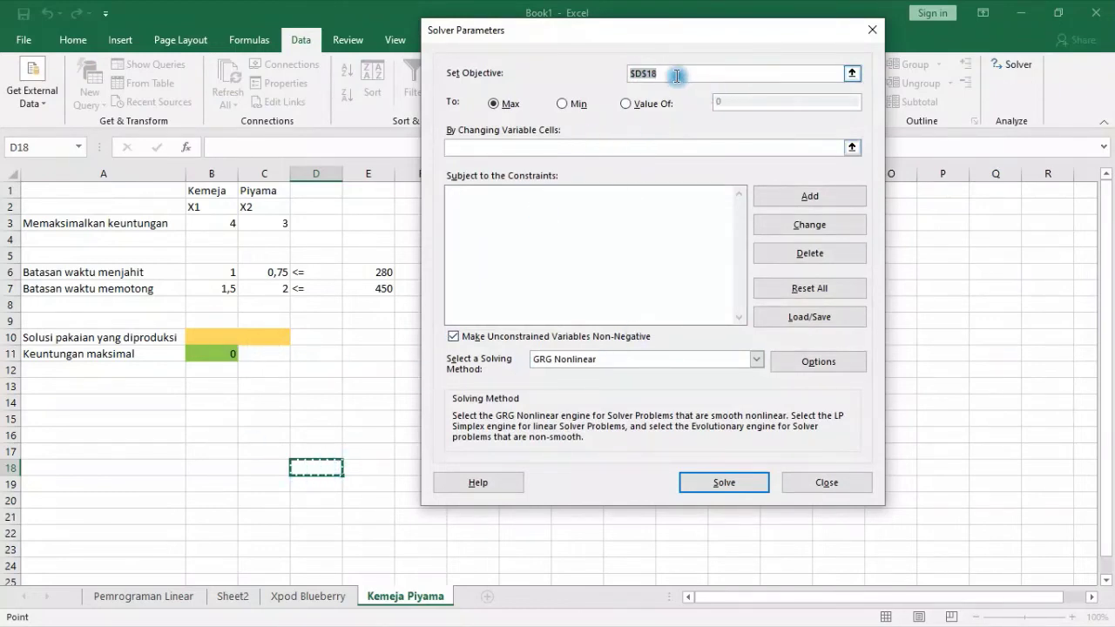
Step: Replace the Solver objective $D$18 with the profit cell $B$11
{"action": "left_click_drag", "start_coordinate": [660, 75], "coordinate": [620, 82]}
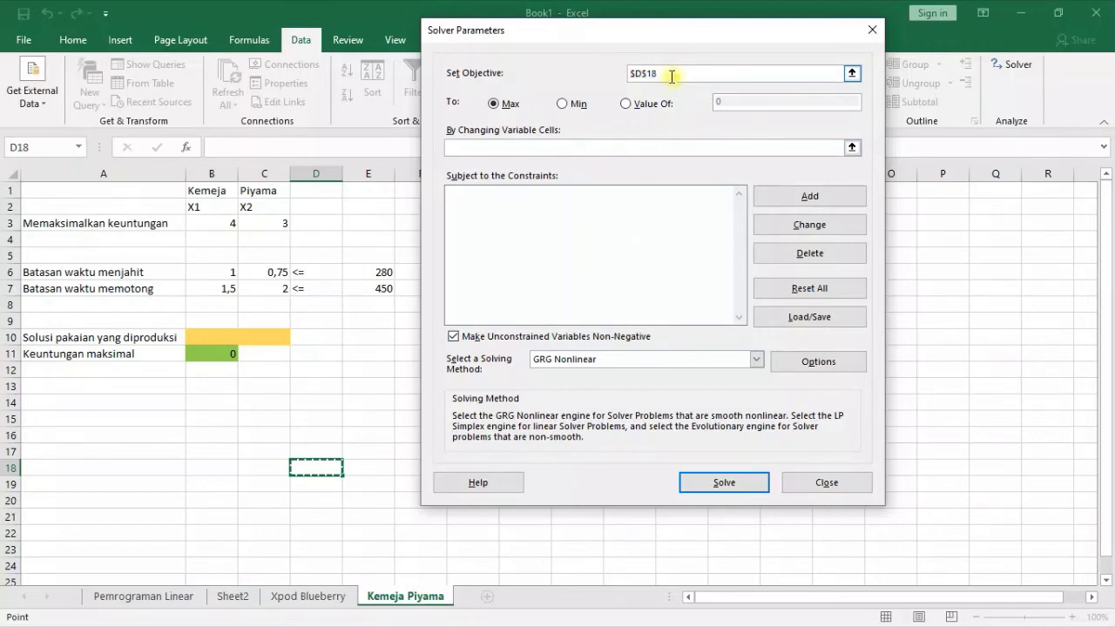
{"action": "key", "text": "BackSpace"}
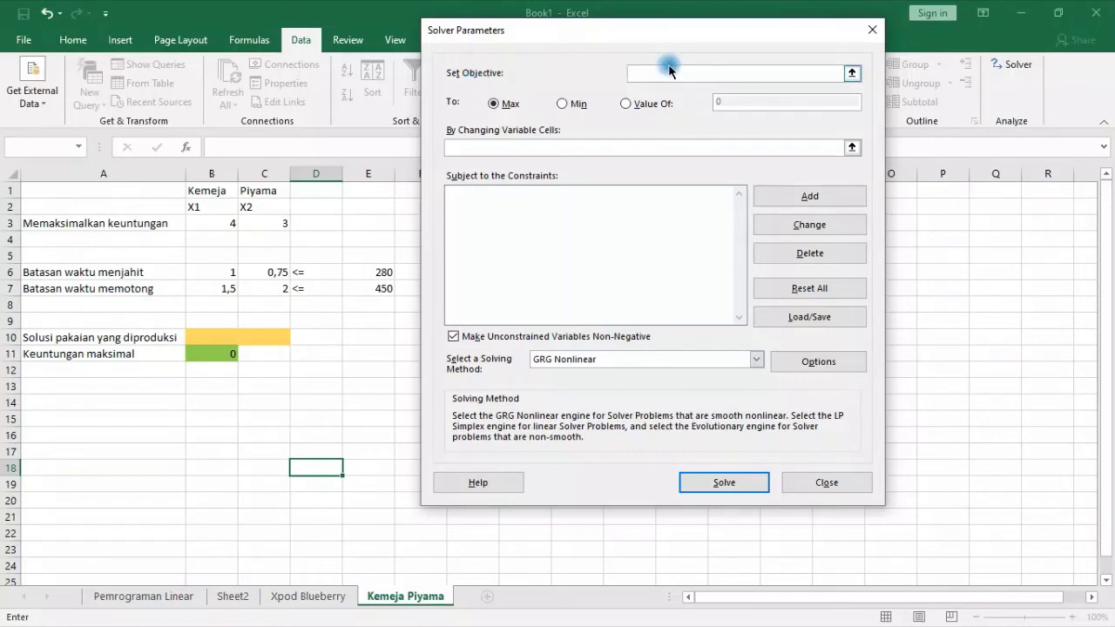
{"action": "left_click", "coordinate": [852, 75]}
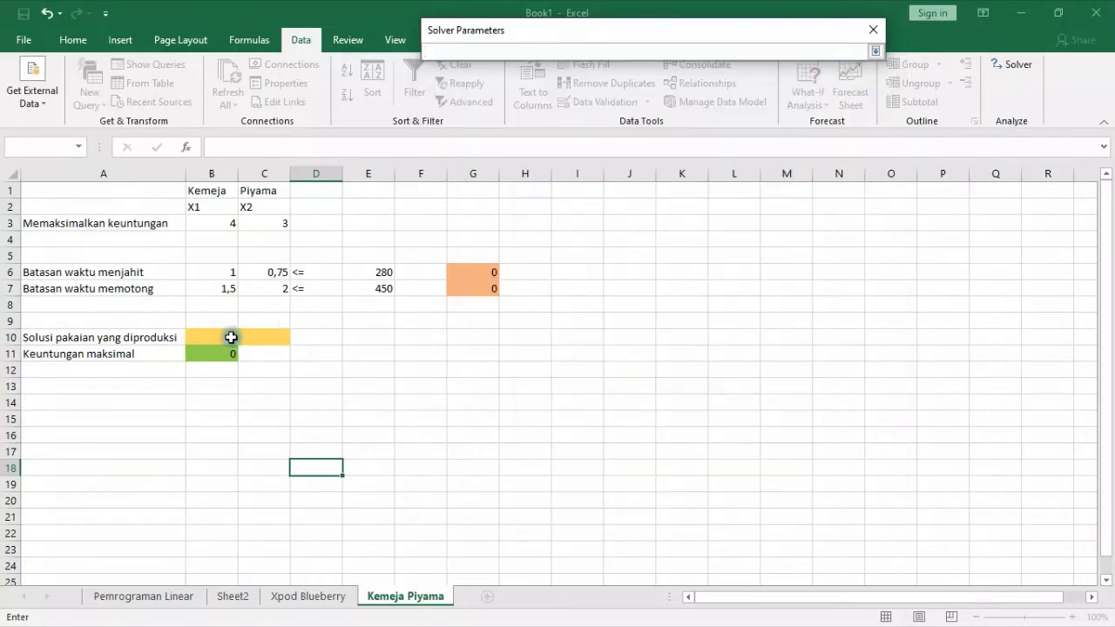
{"action": "left_click", "coordinate": [216, 353]}
{"action": "left_click", "coordinate": [876, 52]}
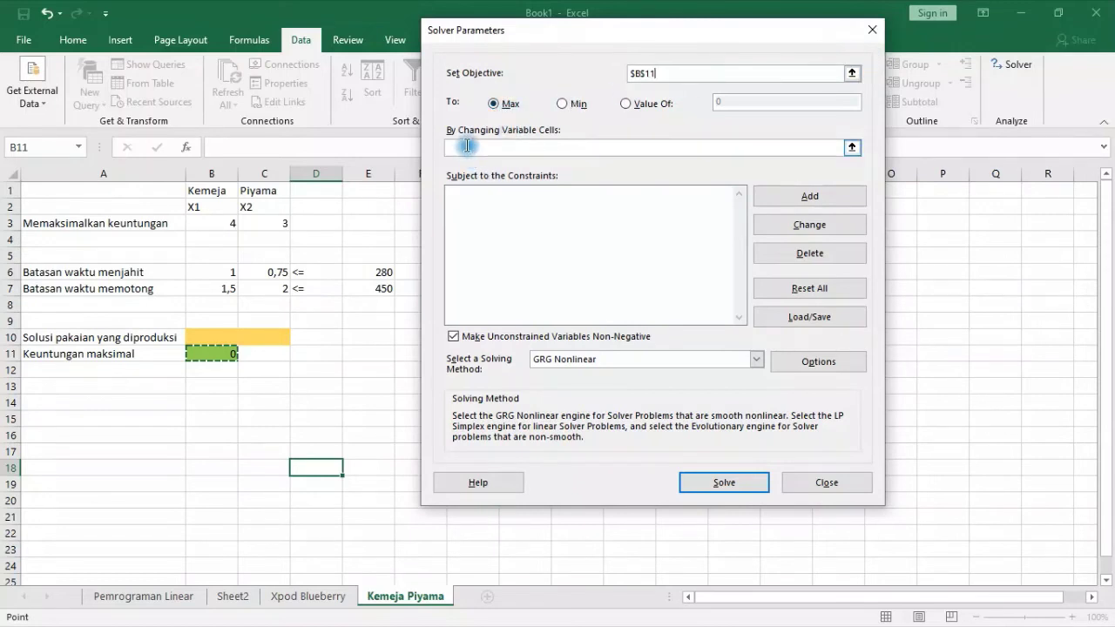
Step: Set the variable cells to the production quantities $B$10:$C$10
{"action": "left_click", "coordinate": [537, 146]}
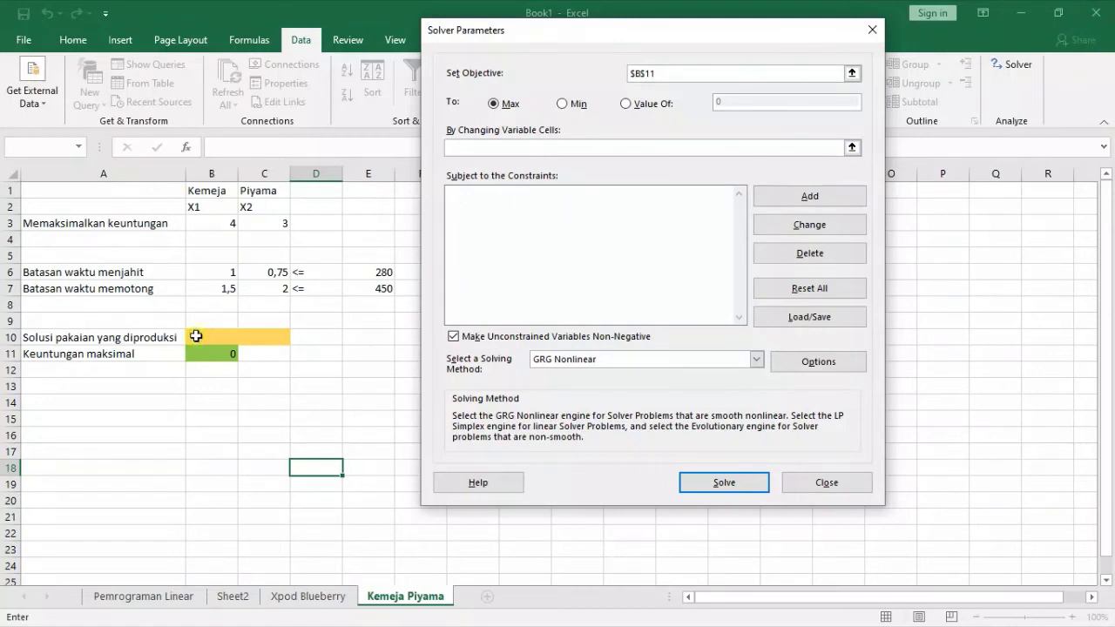
{"action": "left_click_drag", "start_coordinate": [196, 336], "coordinate": [253, 337]}
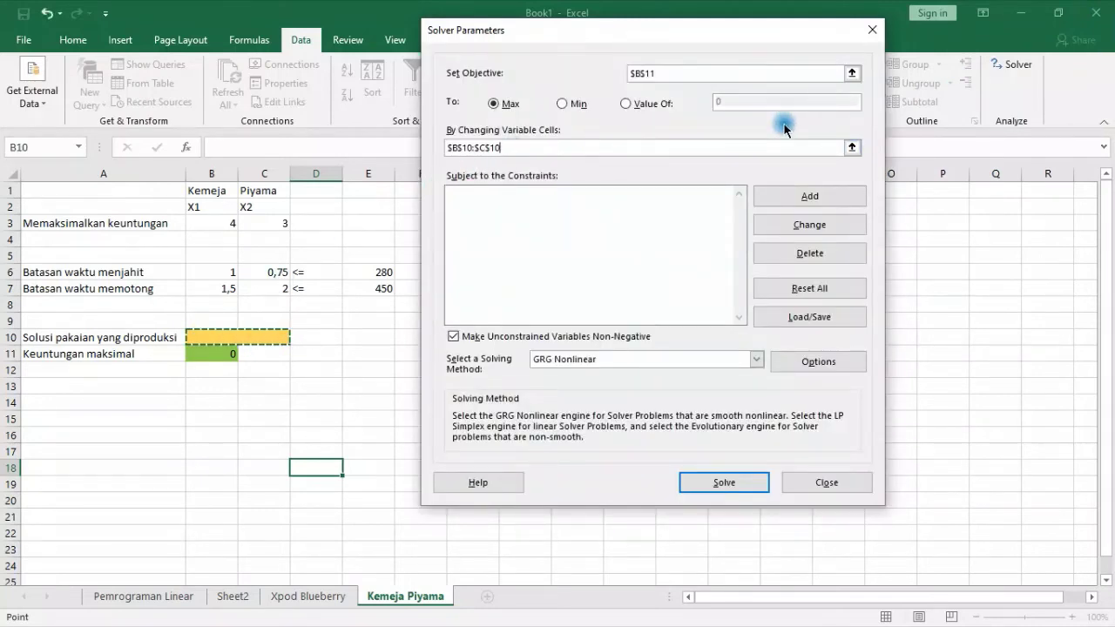
{"action": "left_click", "coordinate": [816, 195]}
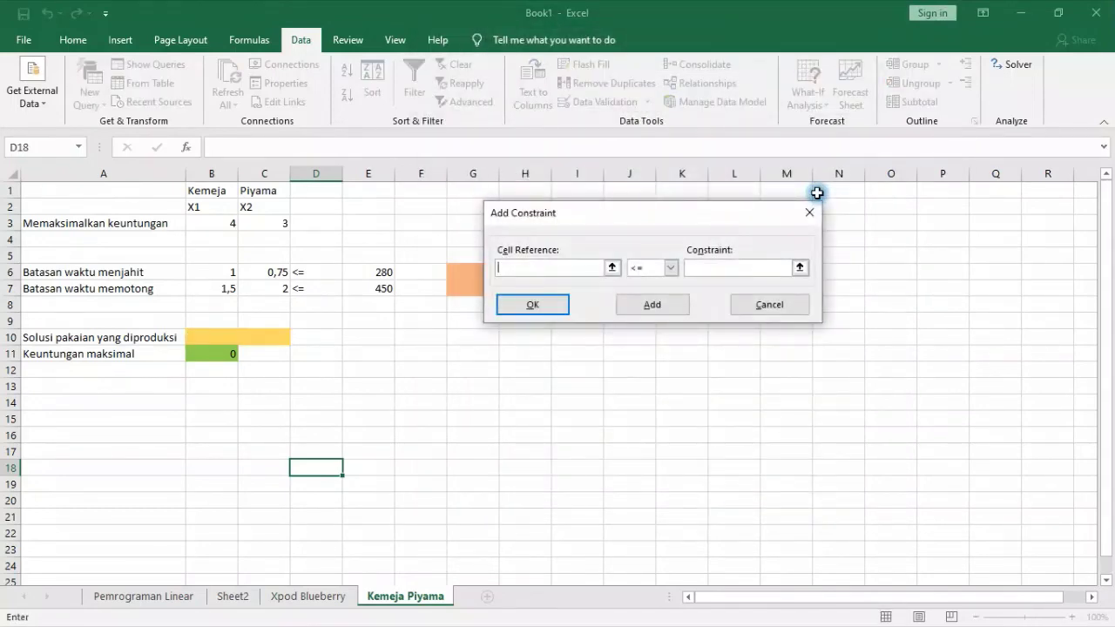
Step: Add the sewing-time constraint $G$6 <= $E$6
{"action": "left_click", "coordinate": [466, 273]}
{"action": "left_click", "coordinate": [646, 270]}
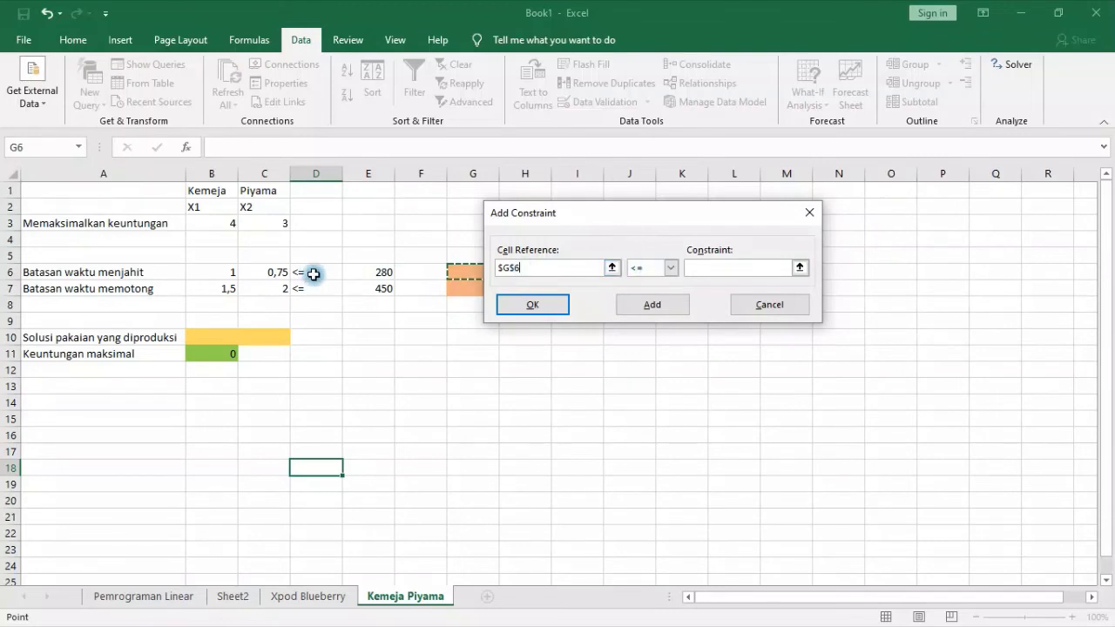
{"action": "left_click", "coordinate": [754, 272]}
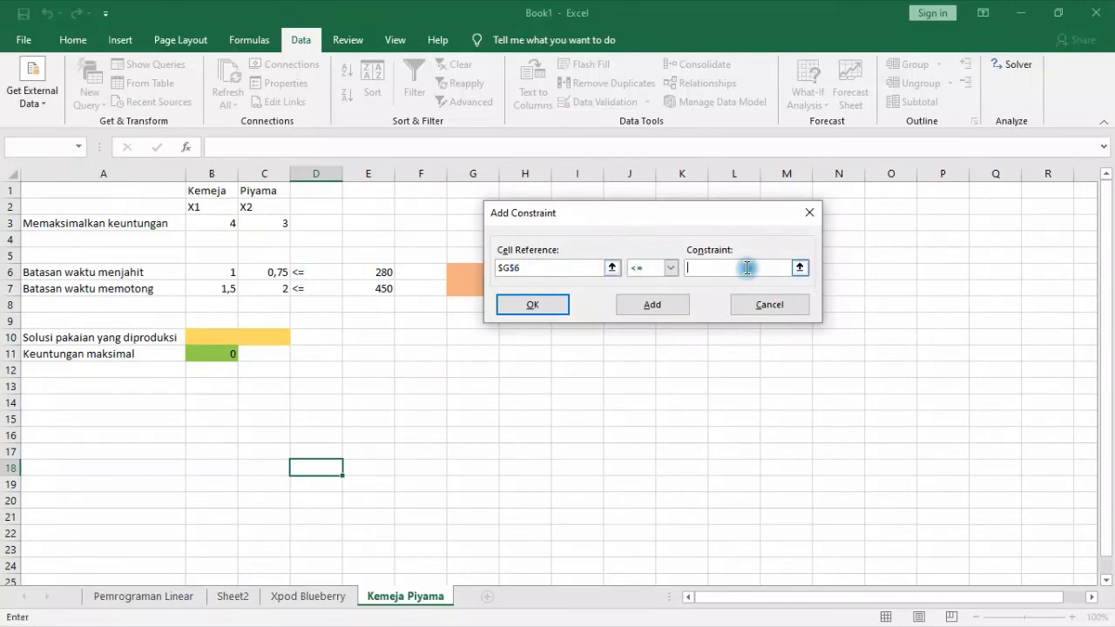
{"action": "left_click", "coordinate": [383, 271]}
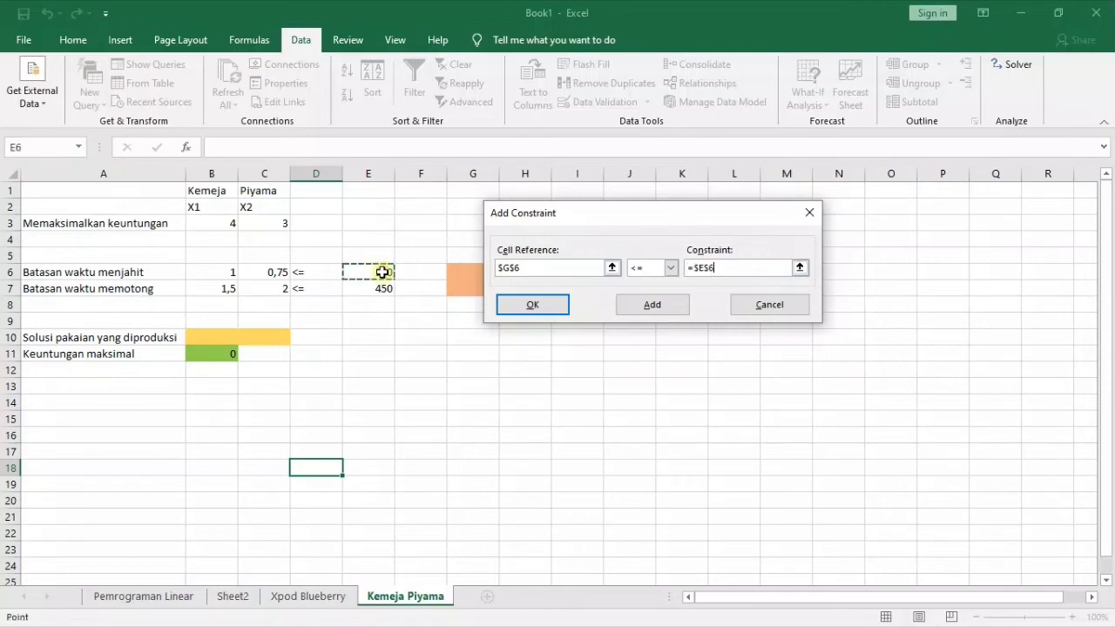
{"action": "left_click", "coordinate": [651, 307]}
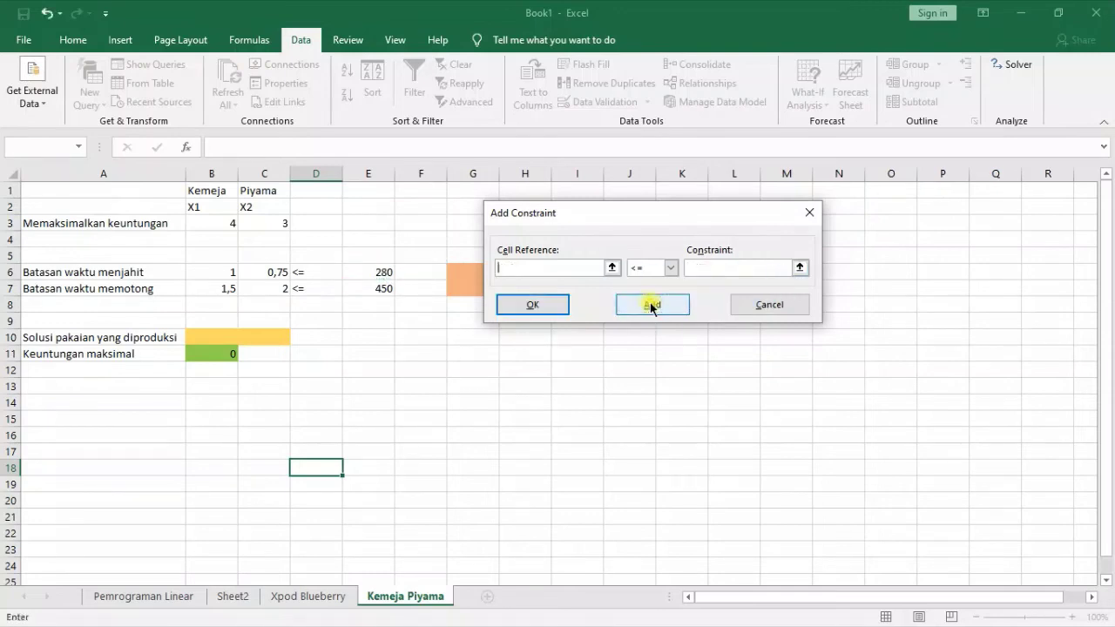
Step: Add the cutting-time constraint $G$7 <= $E$7
{"action": "left_click", "coordinate": [460, 287]}
{"action": "left_click_drag", "start_coordinate": [620, 212], "coordinate": [707, 209]}
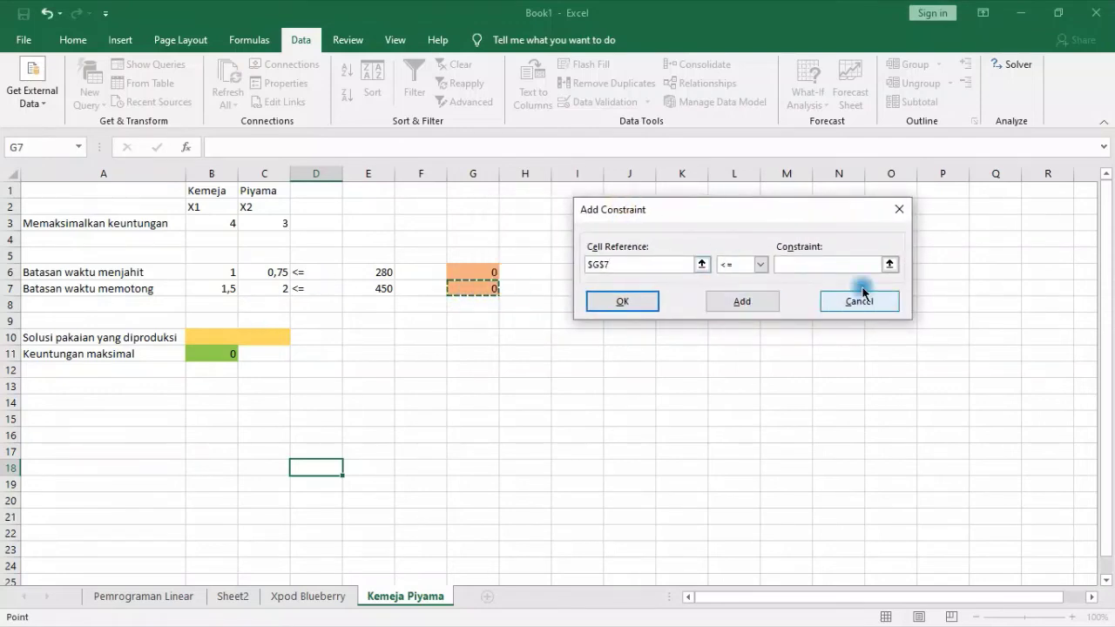
{"action": "left_click", "coordinate": [848, 261]}
{"action": "left_click", "coordinate": [357, 287]}
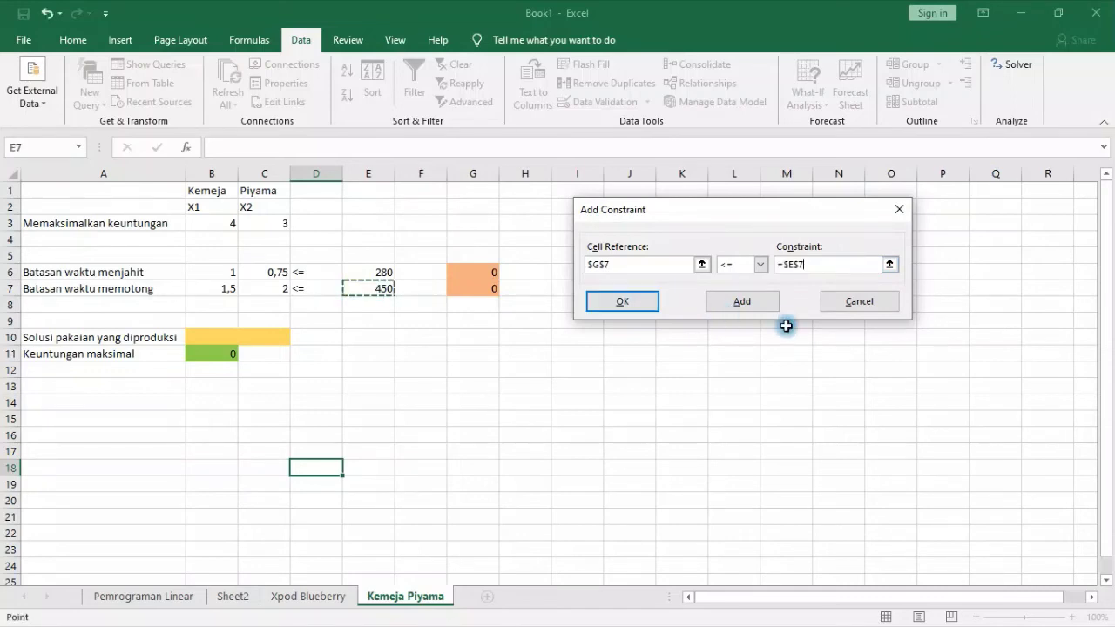
{"action": "left_click", "coordinate": [743, 301]}
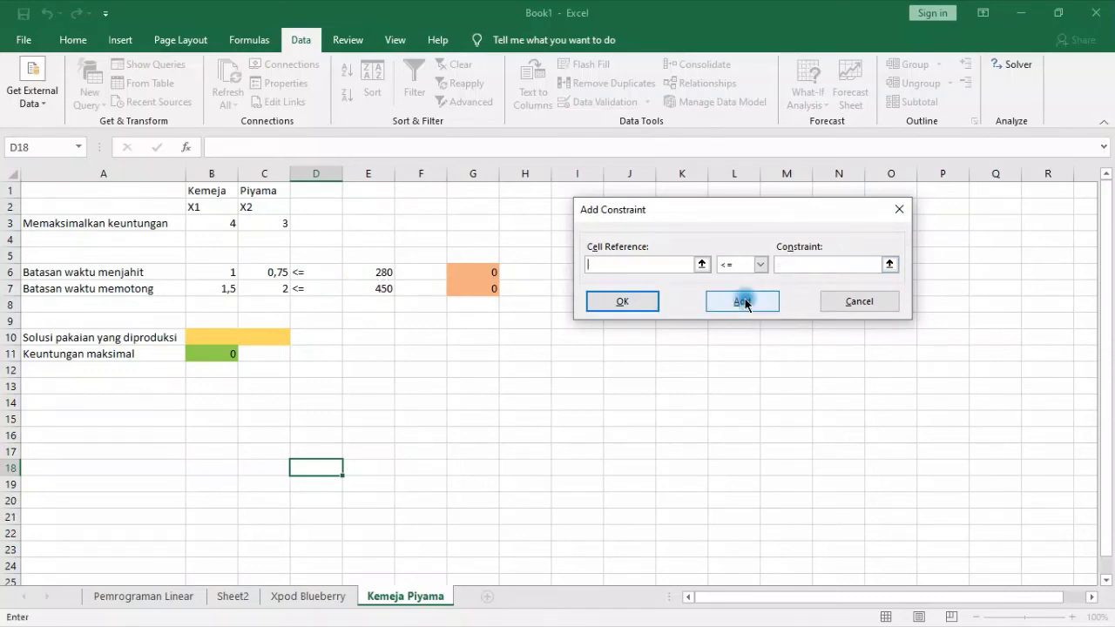
Step: Require the production cells $B$10:$C$10 to be integers
{"action": "left_click_drag", "start_coordinate": [213, 338], "coordinate": [243, 338]}
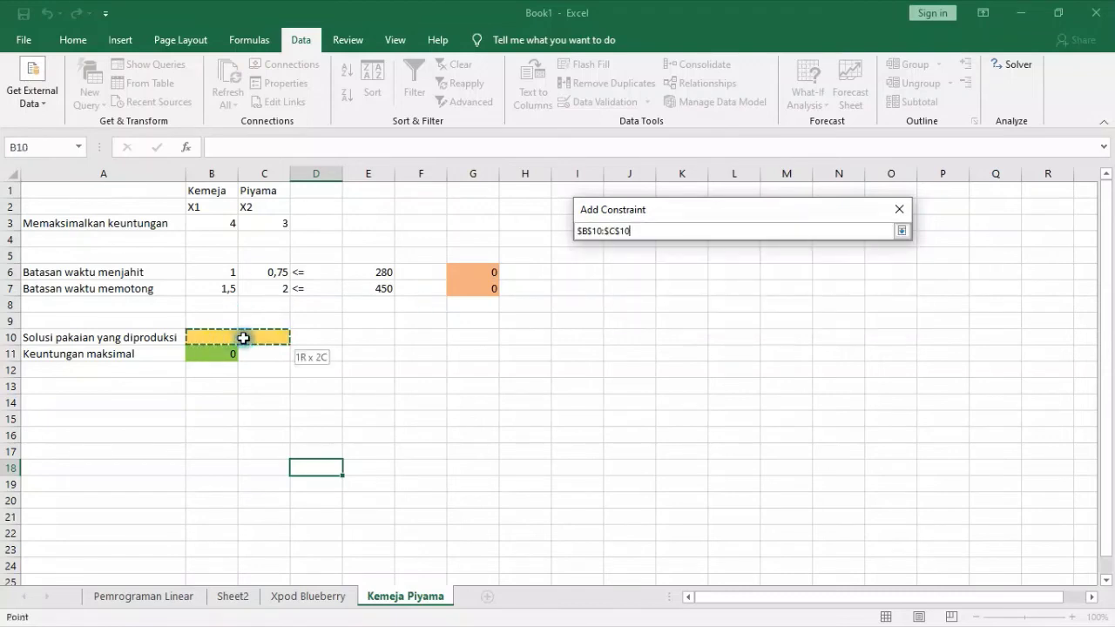
{"action": "left_click", "coordinate": [834, 282]}
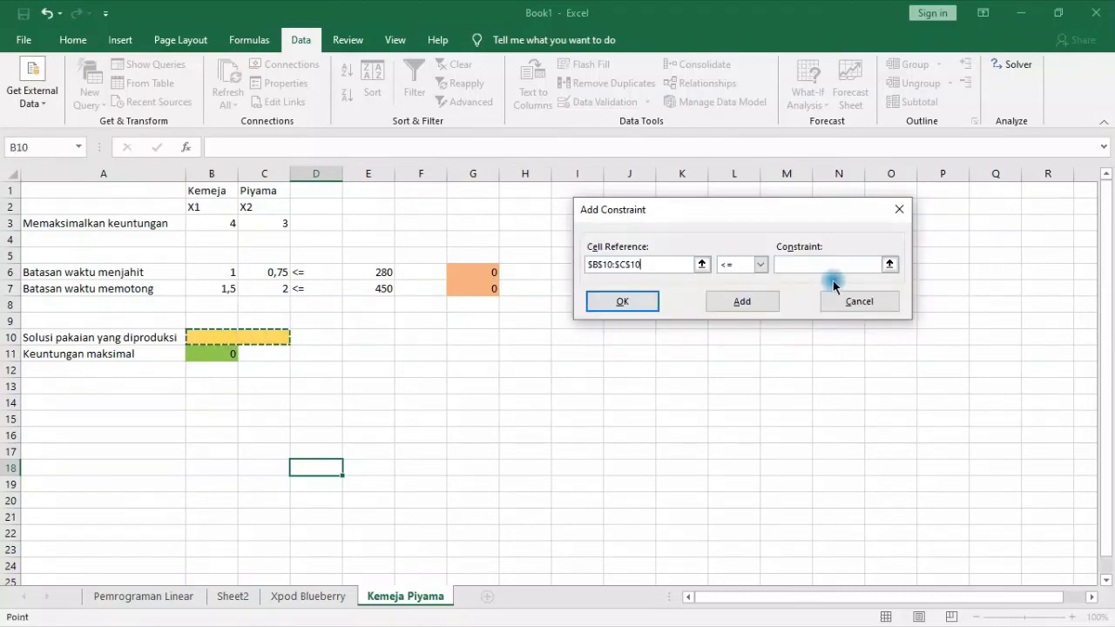
{"action": "left_click", "coordinate": [758, 265]}
{"action": "left_click", "coordinate": [734, 311]}
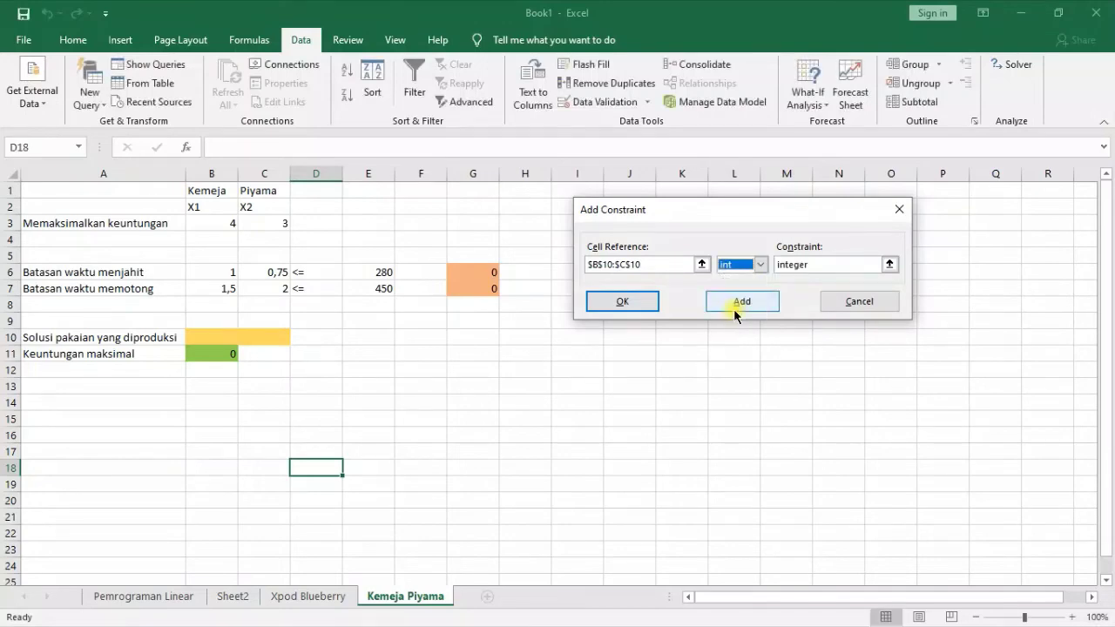
{"action": "left_click", "coordinate": [636, 296]}
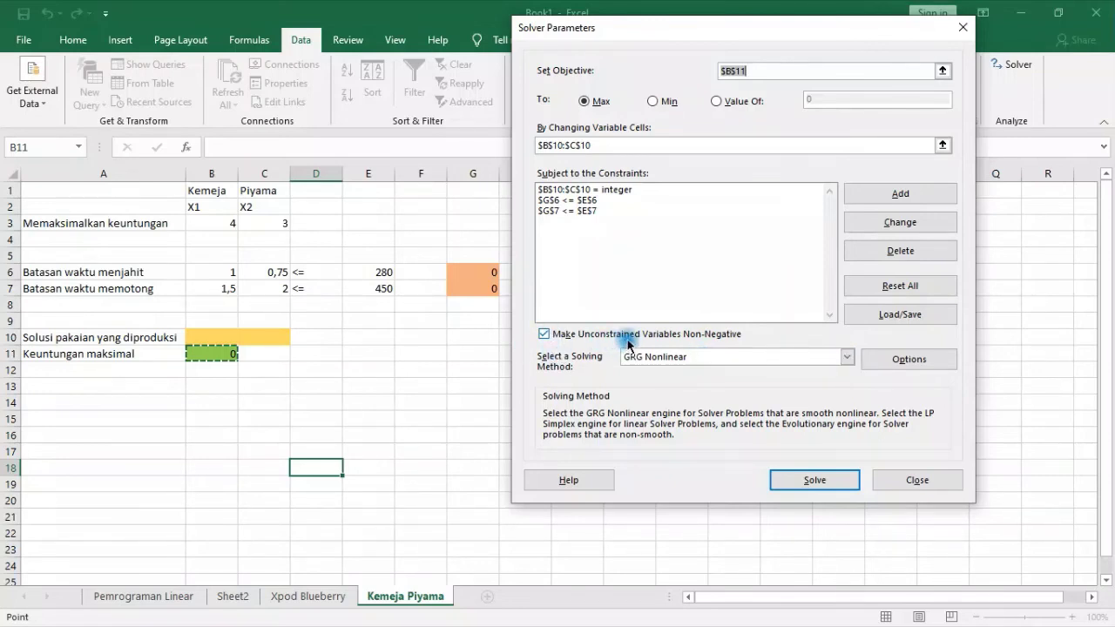
Step: Switch the solving method from GRG Nonlinear to Simplex LP and solve the model
{"action": "left_click", "coordinate": [694, 357]}
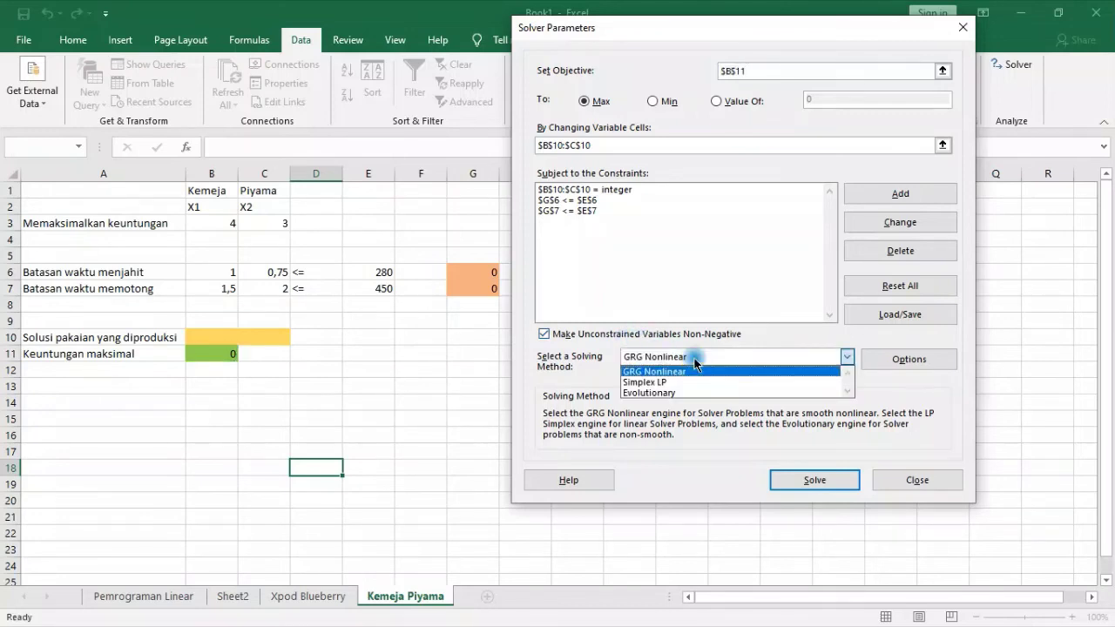
{"action": "left_click", "coordinate": [696, 380]}
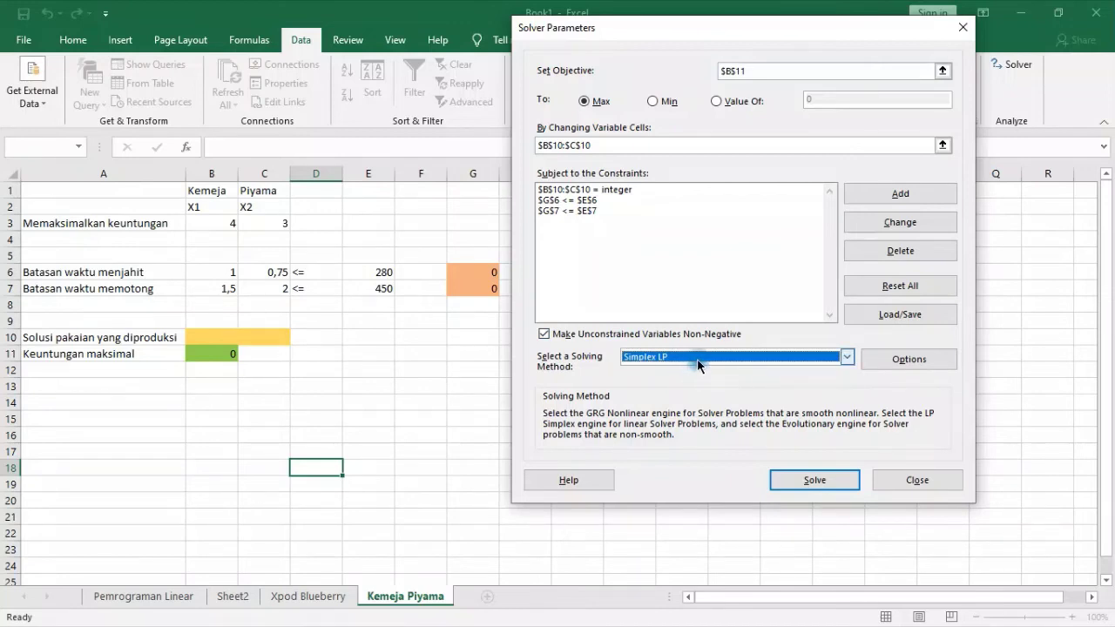
{"action": "left_click", "coordinate": [815, 480]}
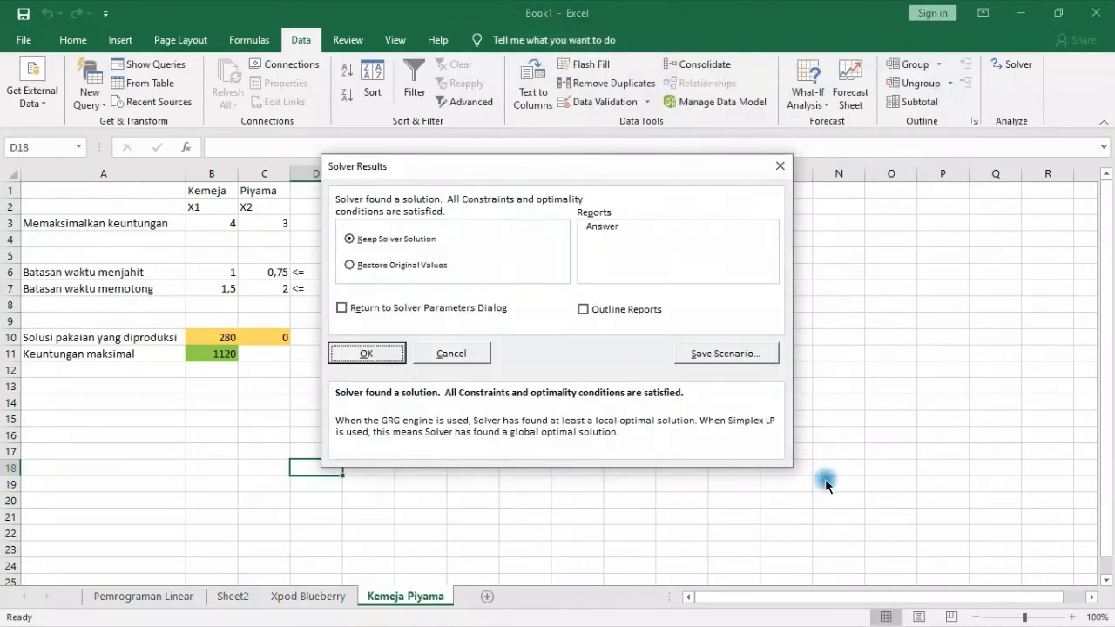
Step: Keep the Solver solution and check 0 pyjamas in C10 and 280 shirts in B10
{"action": "left_click", "coordinate": [372, 350]}
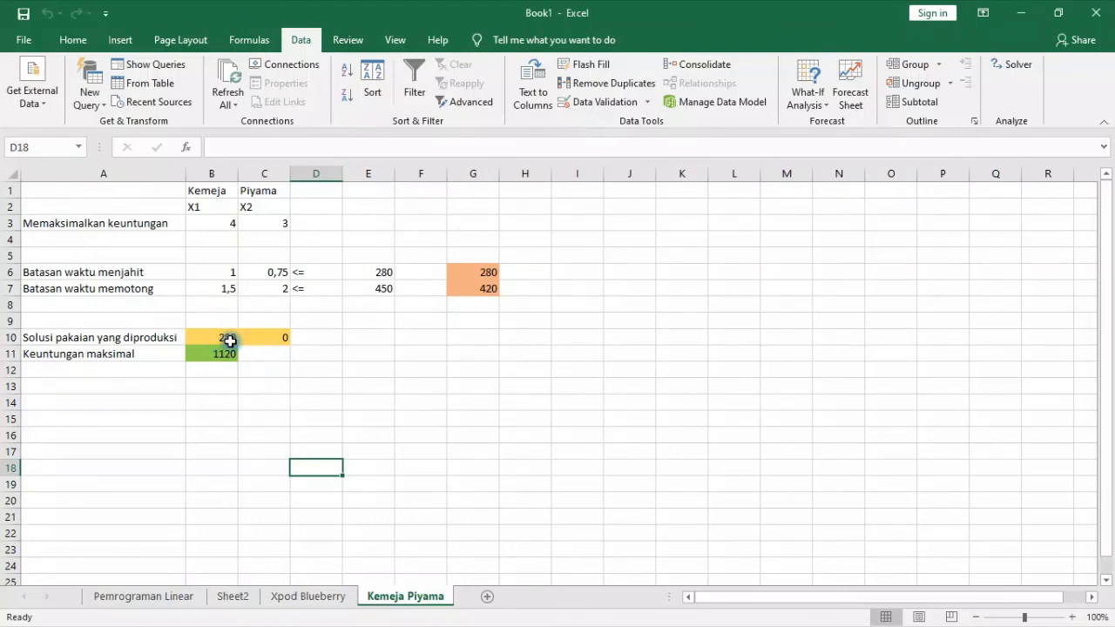
{"action": "left_click", "coordinate": [263, 339]}
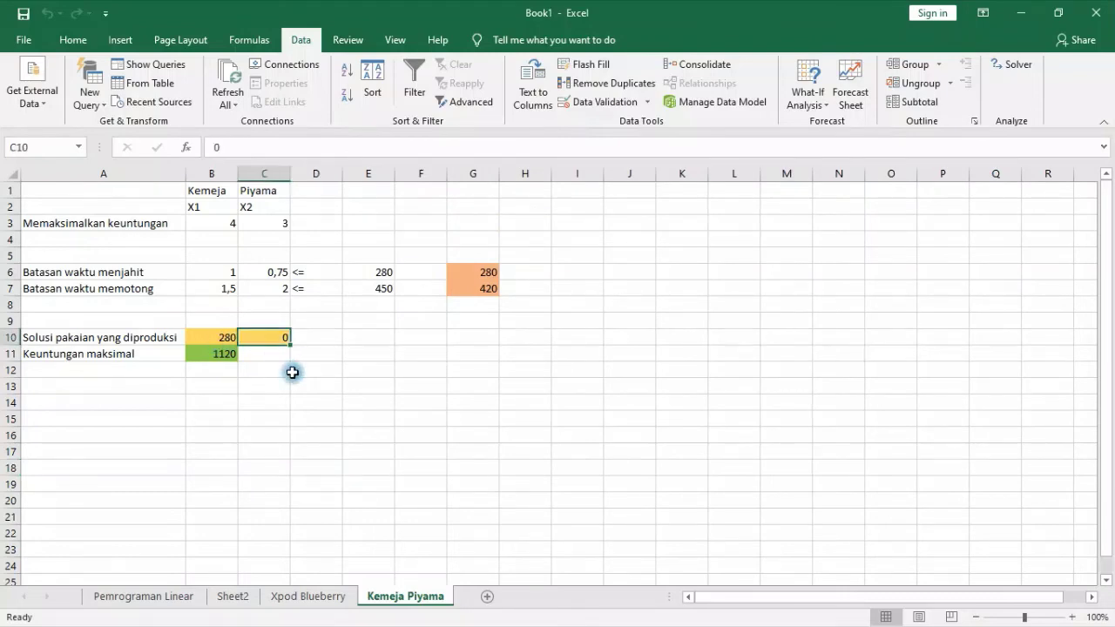
{"action": "left_click", "coordinate": [222, 335]}
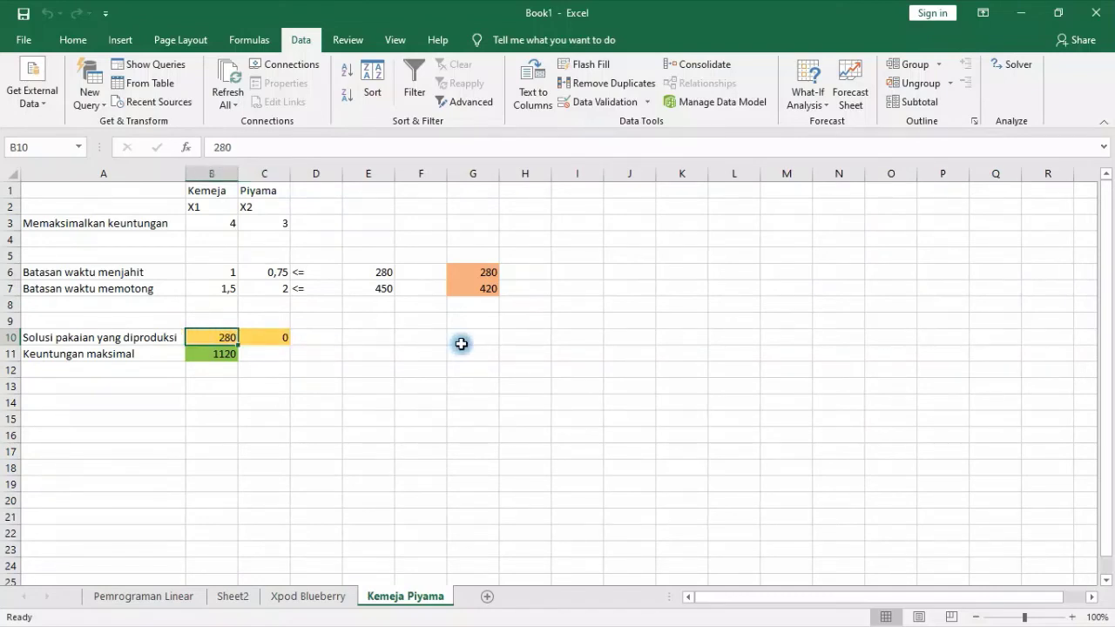
{"action": "key", "text": "alt+Tab"}
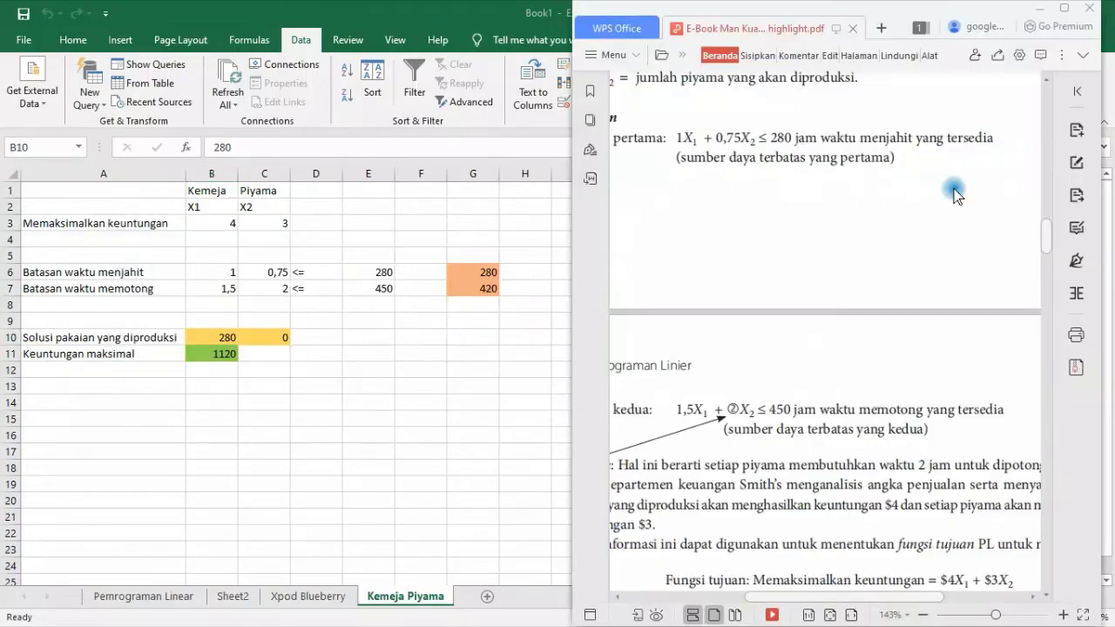
Step: Maximize the e-book PDF and read through Contoh Soal B.1, B.2 and Figure B.10
{"action": "left_click", "coordinate": [1062, 13]}
{"action": "scroll", "coordinate": [652, 394], "scroll_direction": "down", "scroll_amount": 2}
{"action": "scroll", "coordinate": [652, 394], "scroll_direction": "down", "scroll_amount": 4}
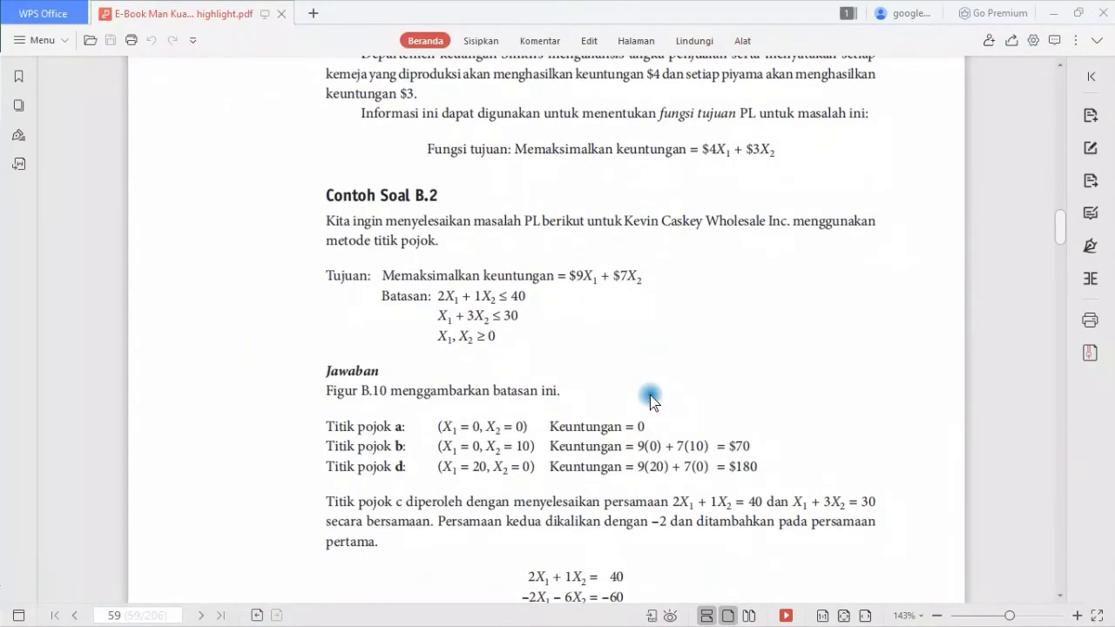
{"action": "scroll", "coordinate": [651, 396], "scroll_direction": "down", "scroll_amount": 2}
{"action": "scroll", "coordinate": [652, 399], "scroll_direction": "down", "scroll_amount": 4}
{"action": "scroll", "coordinate": [652, 397], "scroll_direction": "up", "scroll_amount": 5}
{"action": "scroll", "coordinate": [649, 395], "scroll_direction": "up", "scroll_amount": 5}
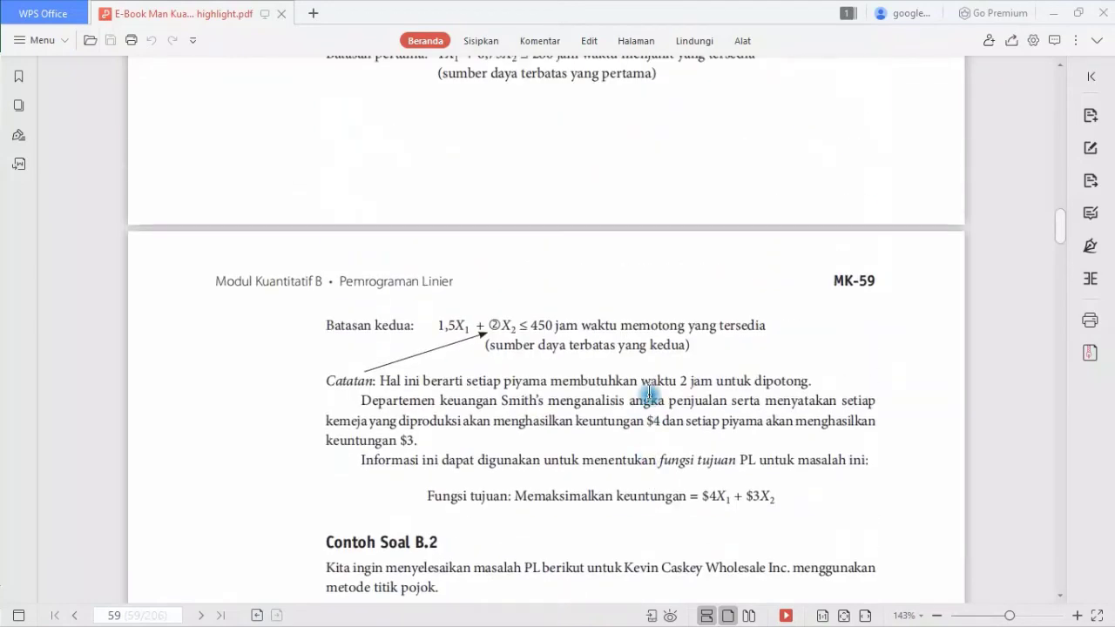
{"action": "scroll", "coordinate": [649, 395], "scroll_direction": "up", "scroll_amount": 3}
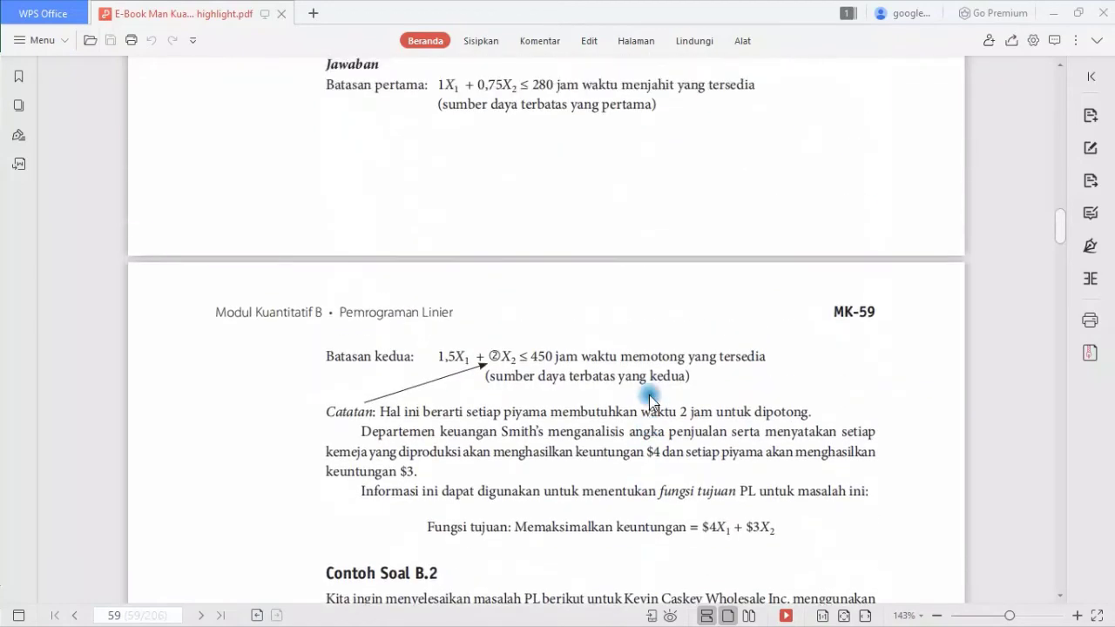
{"action": "scroll", "coordinate": [649, 394], "scroll_direction": "up", "scroll_amount": 2}
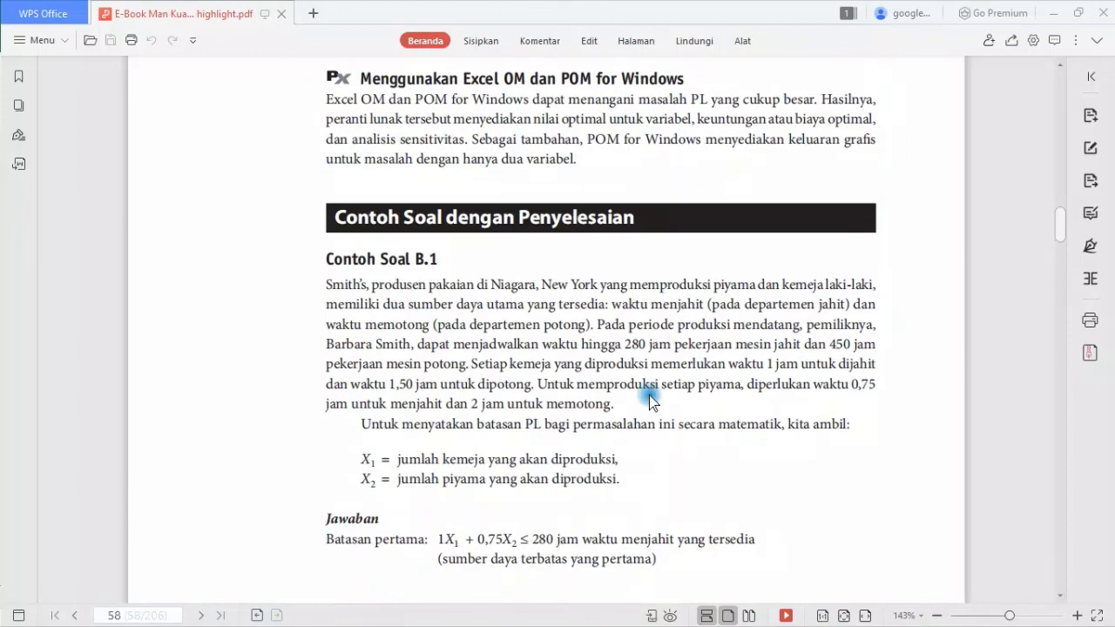
{"action": "scroll", "coordinate": [644, 409], "scroll_direction": "down", "scroll_amount": 2}
{"action": "scroll", "coordinate": [652, 374], "scroll_direction": "down", "scroll_amount": 5}
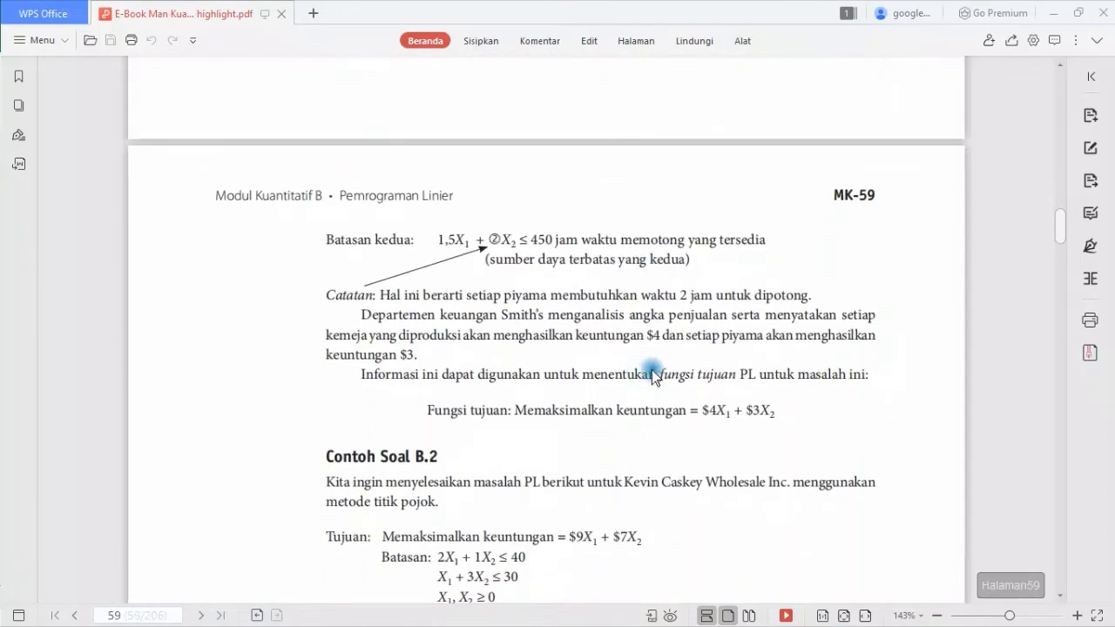
{"action": "scroll", "coordinate": [657, 371], "scroll_direction": "down", "scroll_amount": 3}
{"action": "scroll", "coordinate": [660, 370], "scroll_direction": "down", "scroll_amount": 2}
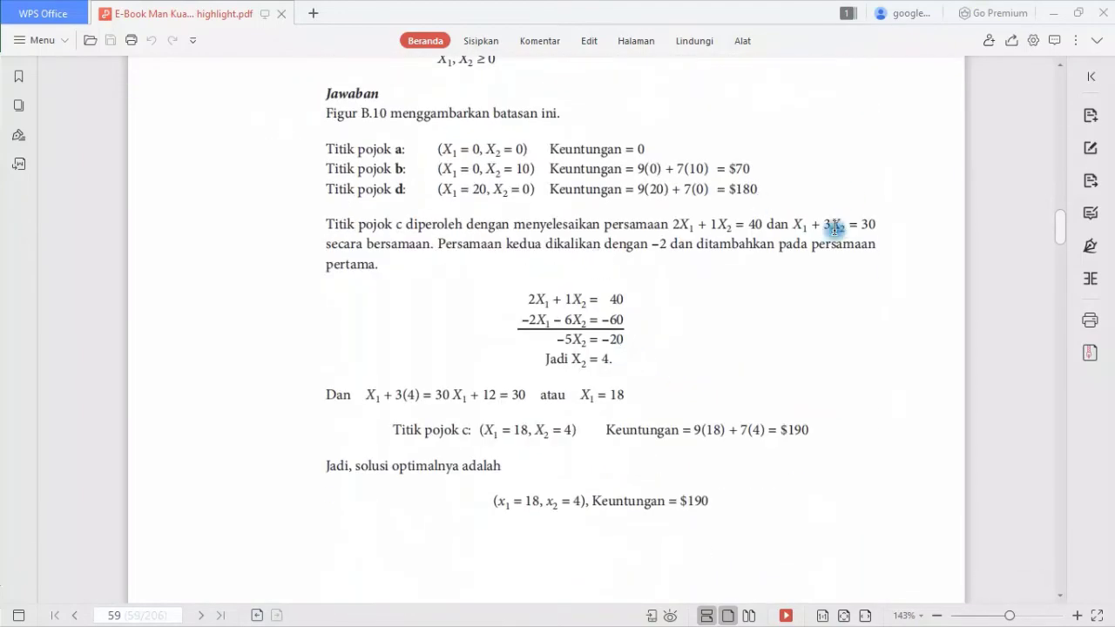
{"action": "scroll", "coordinate": [647, 575], "scroll_direction": "down", "scroll_amount": 2}
{"action": "scroll", "coordinate": [710, 440], "scroll_direction": "down", "scroll_amount": 1}
{"action": "scroll", "coordinate": [710, 434], "scroll_direction": "down", "scroll_amount": 5}
{"action": "scroll", "coordinate": [712, 435], "scroll_direction": "down", "scroll_amount": 6}
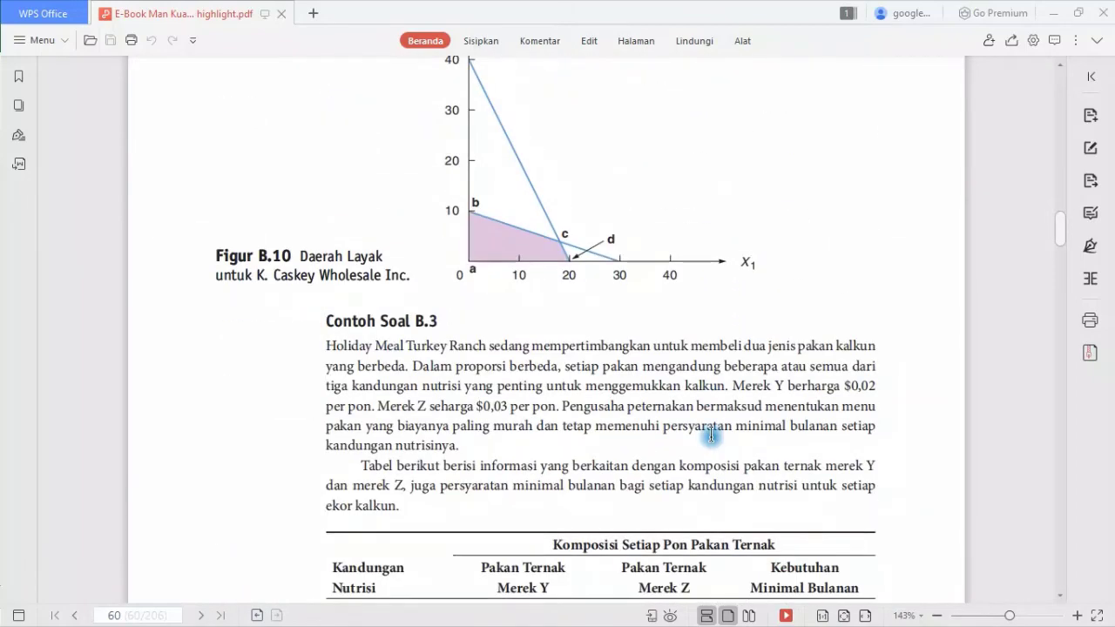
{"action": "scroll", "coordinate": [710, 435], "scroll_direction": "up", "scroll_amount": 5}
{"action": "scroll", "coordinate": [712, 430], "scroll_direction": "up", "scroll_amount": 5}
{"action": "scroll", "coordinate": [715, 428], "scroll_direction": "up", "scroll_amount": 5}
{"action": "scroll", "coordinate": [714, 431], "scroll_direction": "up", "scroll_amount": 5}
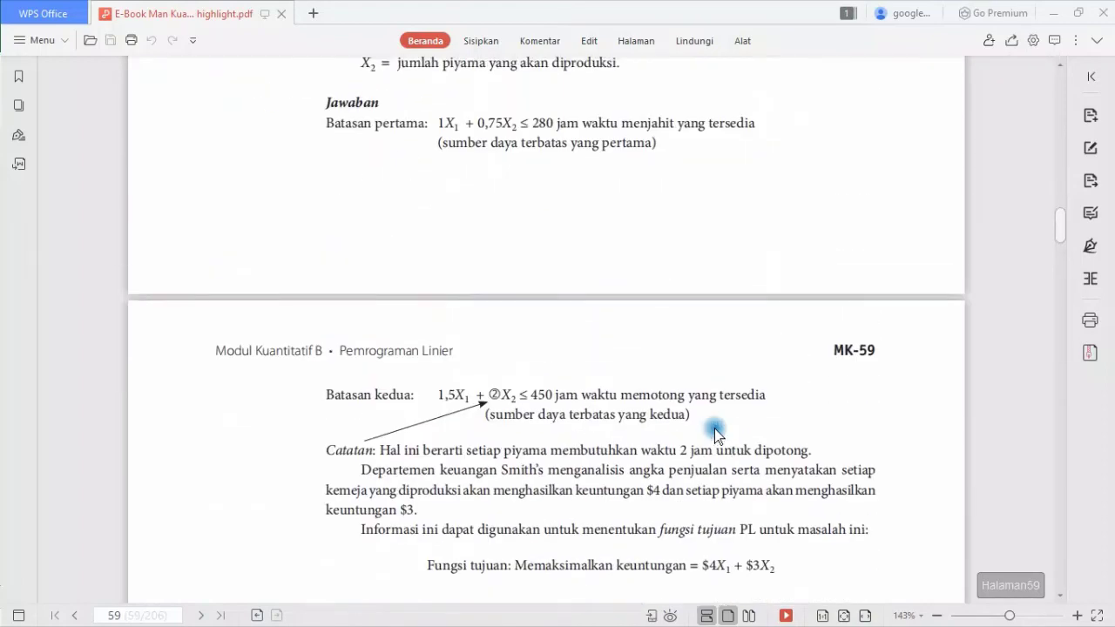
{"action": "scroll", "coordinate": [714, 430], "scroll_direction": "up", "scroll_amount": 3}
{"action": "scroll", "coordinate": [713, 434], "scroll_direction": "up", "scroll_amount": 2}
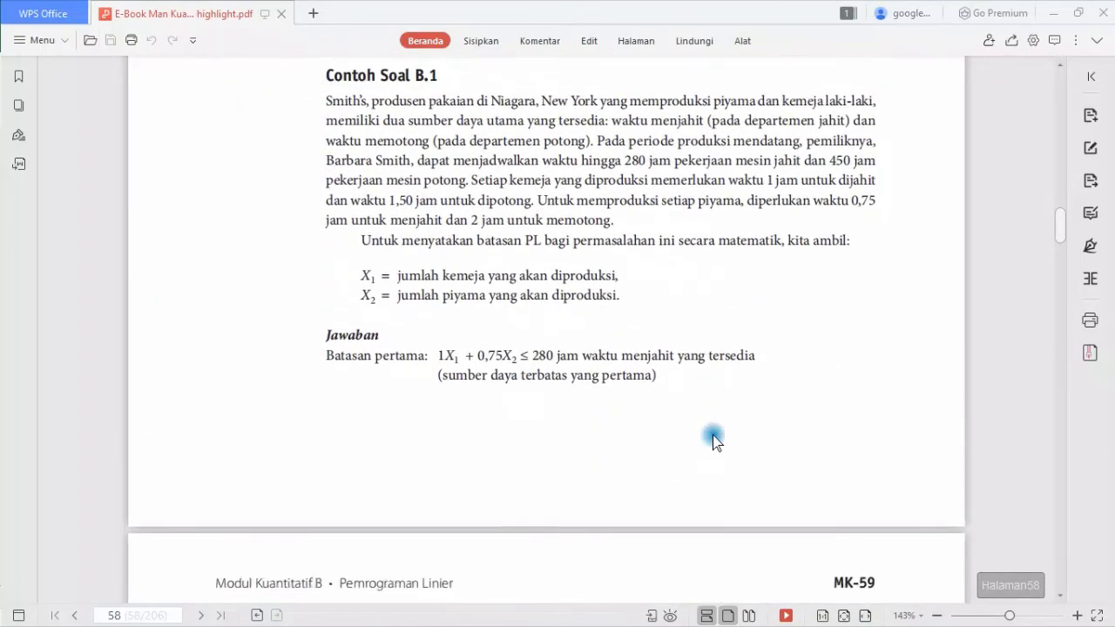
{"action": "scroll", "coordinate": [713, 439], "scroll_direction": "down", "scroll_amount": 3}
{"action": "scroll", "coordinate": [712, 439], "scroll_direction": "down", "scroll_amount": 2}
{"action": "scroll", "coordinate": [710, 438], "scroll_direction": "down", "scroll_amount": 2}
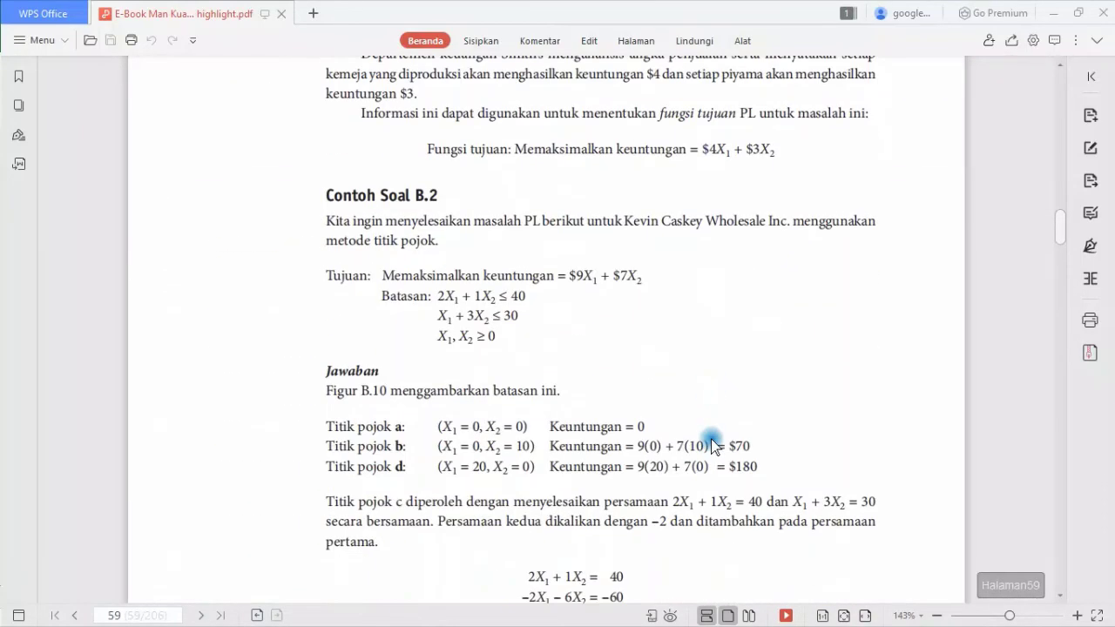
{"action": "scroll", "coordinate": [541, 333], "scroll_direction": "up", "scroll_amount": 1}
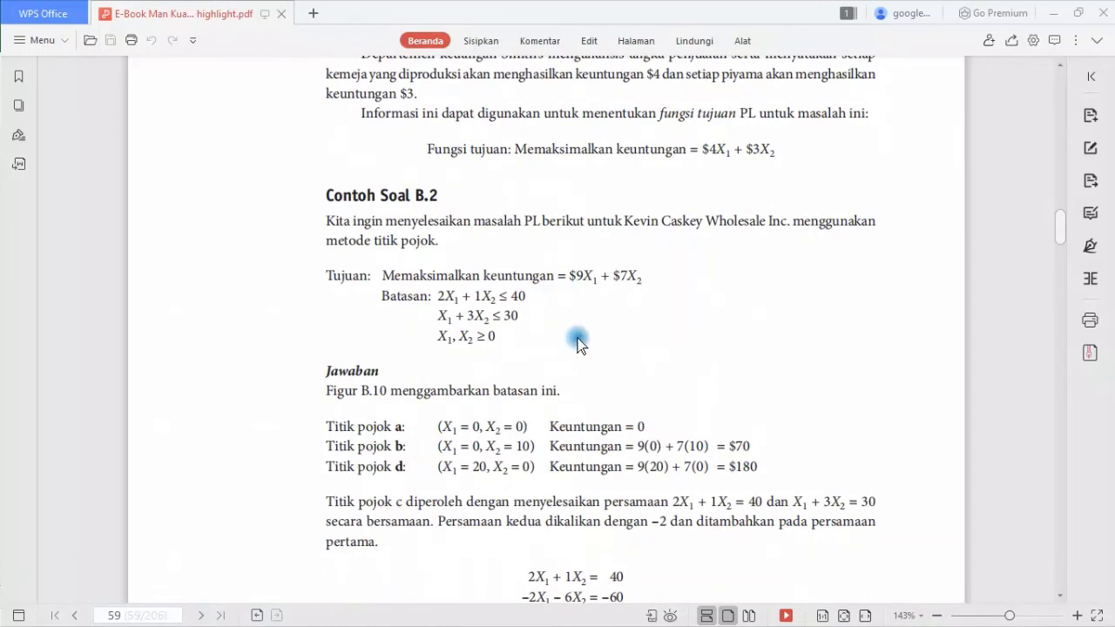
{"action": "scroll", "coordinate": [578, 340], "scroll_direction": "down", "scroll_amount": 1}
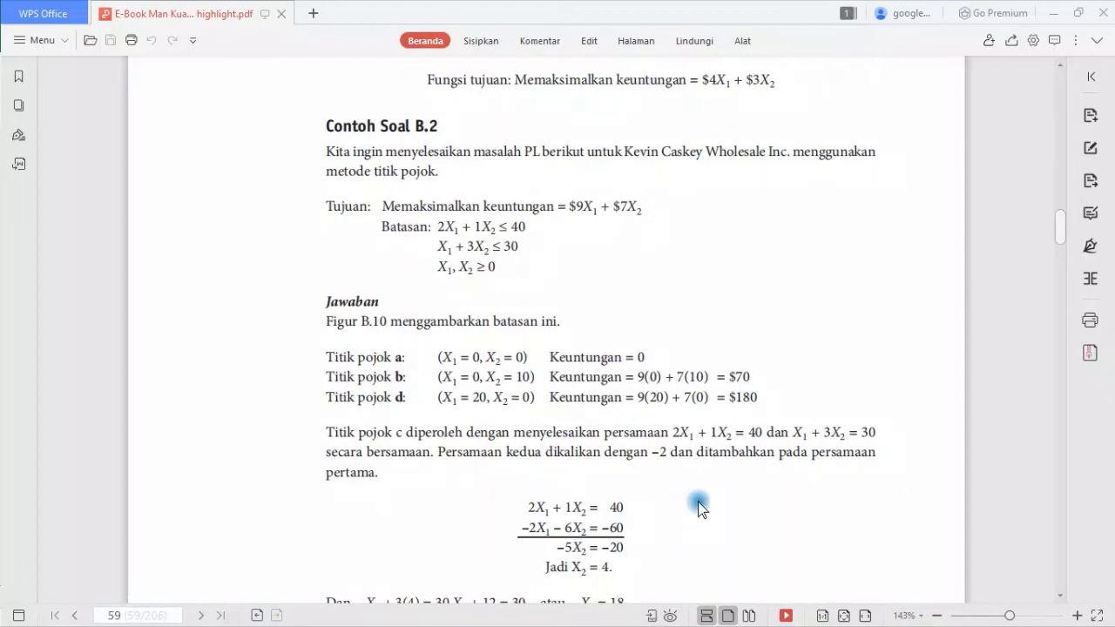
{"action": "scroll", "coordinate": [700, 508], "scroll_direction": "down", "scroll_amount": 3}
{"action": "scroll", "coordinate": [700, 507], "scroll_direction": "down", "scroll_amount": 5}
{"action": "scroll", "coordinate": [699, 508], "scroll_direction": "down", "scroll_amount": 5}
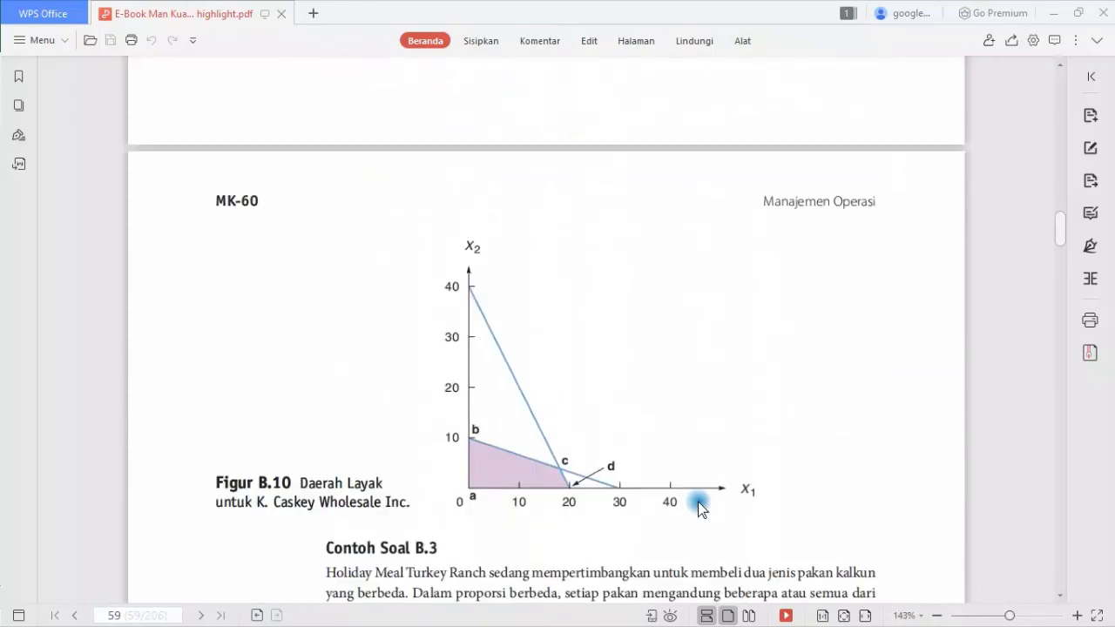
{"action": "scroll", "coordinate": [699, 508], "scroll_direction": "down", "scroll_amount": 5}
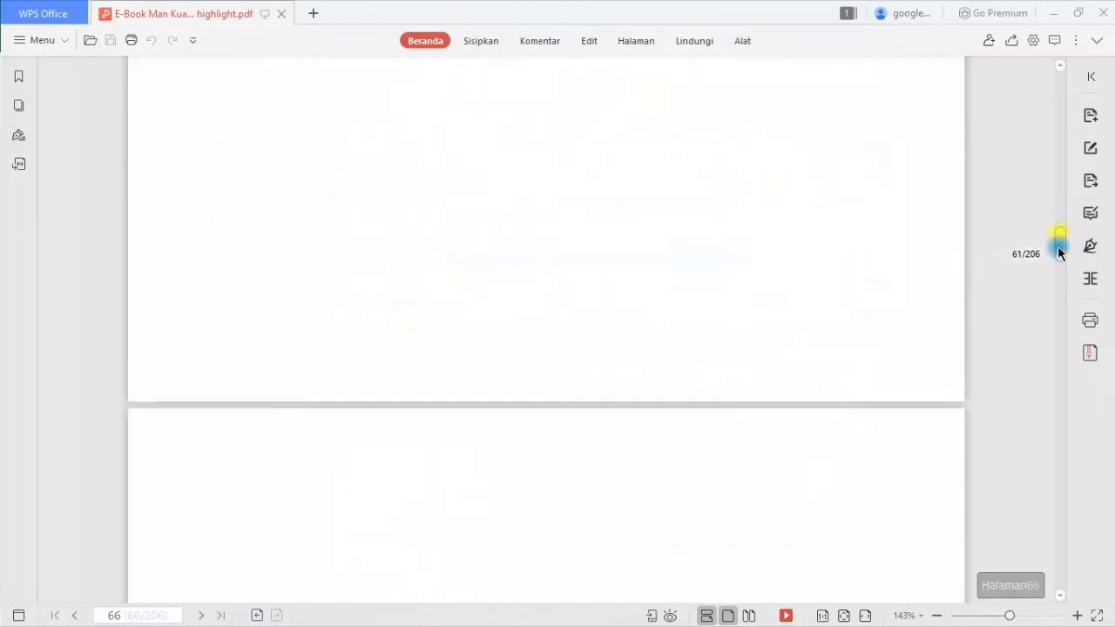
Step: Scroll the e-book back to page 64, where the Soal-soal exercises B.1–B.3 begin
{"action": "left_click_drag", "start_coordinate": [1064, 235], "coordinate": [1050, 256]}
{"action": "scroll", "coordinate": [709, 424], "scroll_direction": "down", "scroll_amount": 5}
{"action": "scroll", "coordinate": [709, 423], "scroll_direction": "down", "scroll_amount": 5}
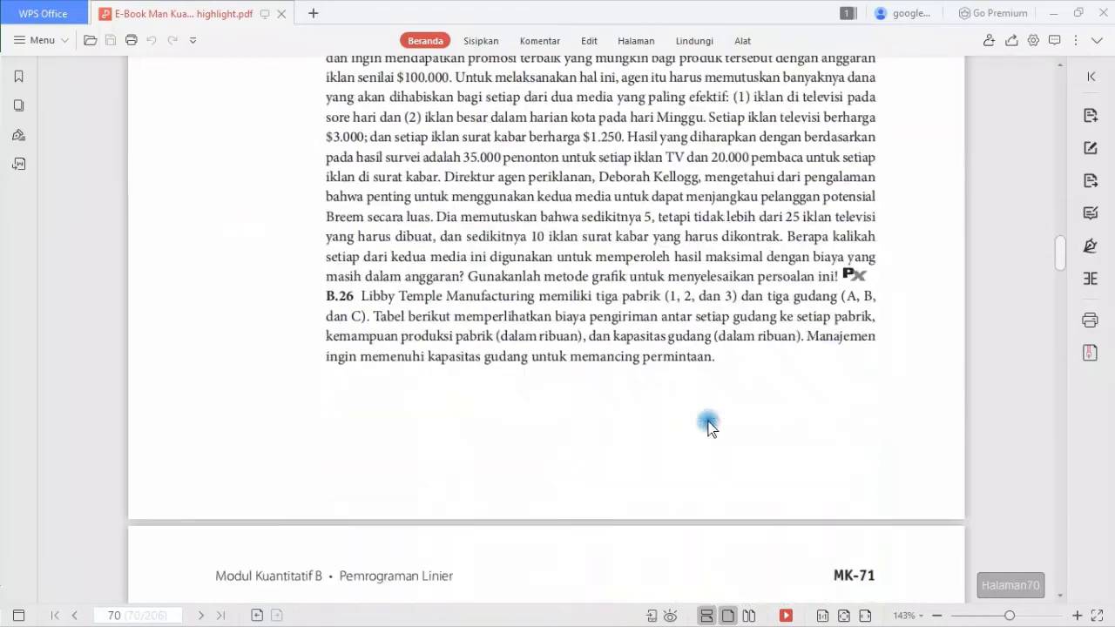
{"action": "scroll", "coordinate": [709, 423], "scroll_direction": "up", "scroll_amount": 10}
{"action": "scroll", "coordinate": [709, 427], "scroll_direction": "up", "scroll_amount": 4}
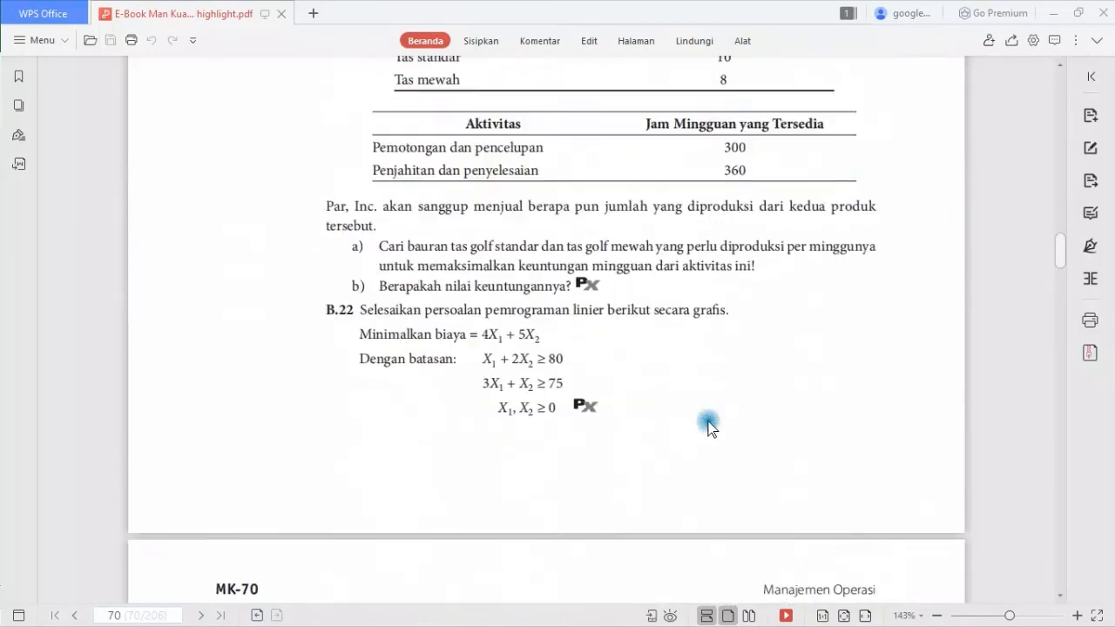
{"action": "scroll", "coordinate": [709, 427], "scroll_direction": "up", "scroll_amount": 5}
{"action": "scroll", "coordinate": [709, 427], "scroll_direction": "up", "scroll_amount": 2}
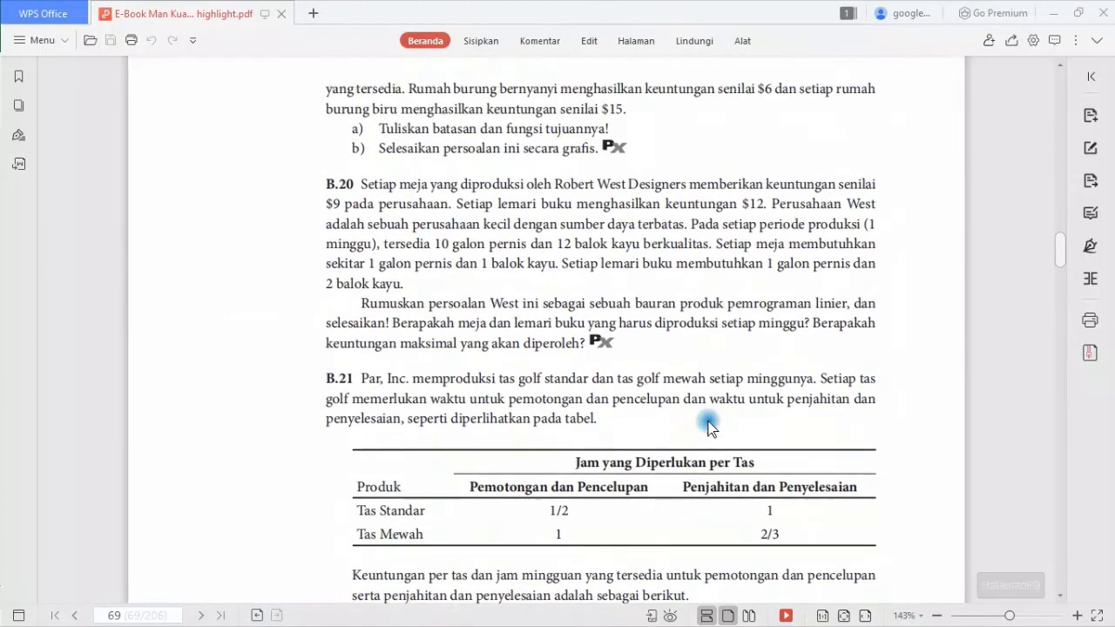
{"action": "scroll", "coordinate": [708, 427], "scroll_direction": "up", "scroll_amount": 1}
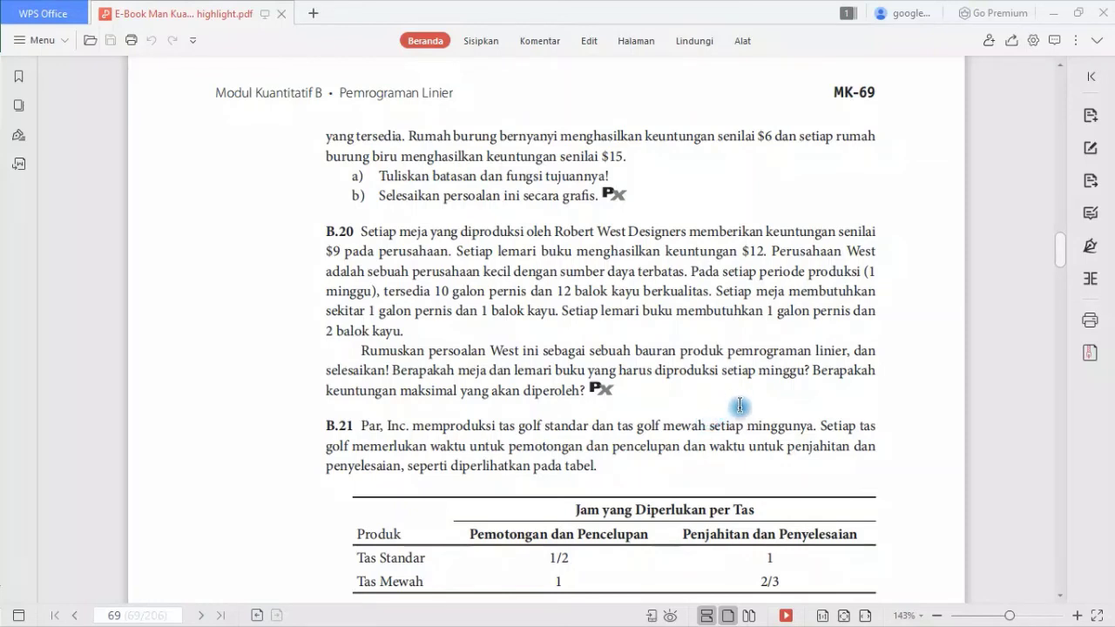
{"action": "scroll", "coordinate": [740, 406], "scroll_direction": "down", "scroll_amount": 3}
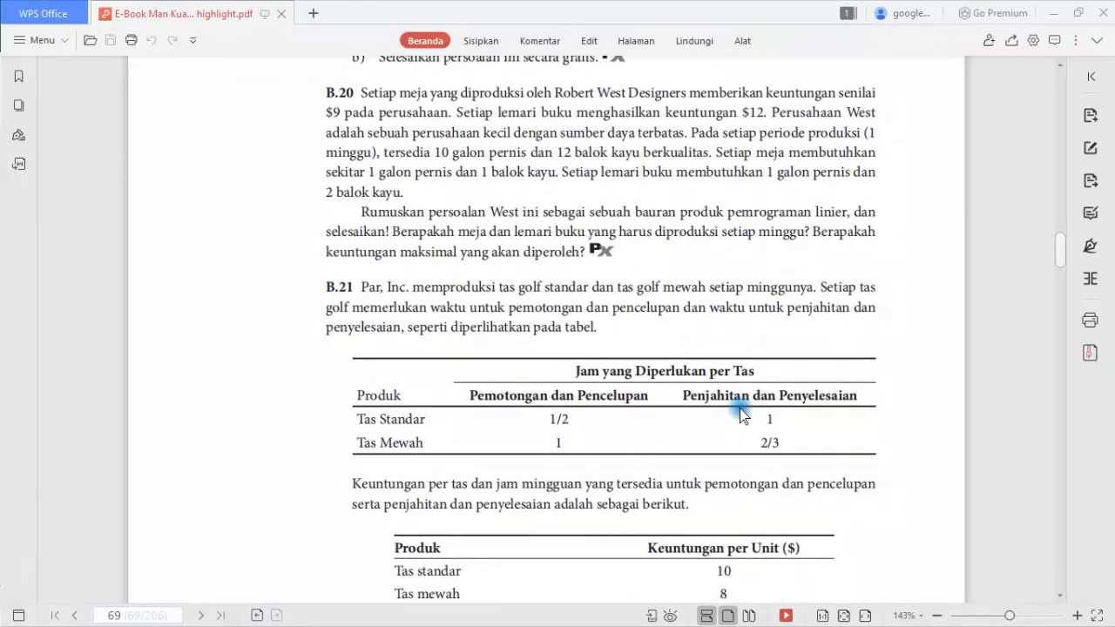
{"action": "scroll", "coordinate": [740, 415], "scroll_direction": "down", "scroll_amount": 3}
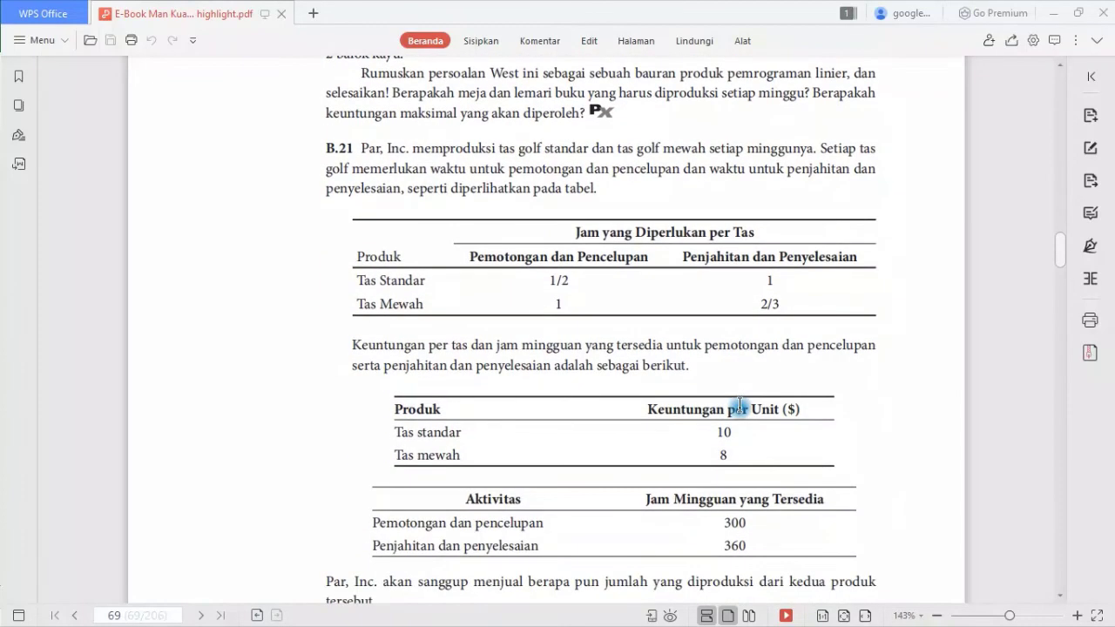
{"action": "scroll", "coordinate": [739, 406], "scroll_direction": "down", "scroll_amount": 5}
{"action": "scroll", "coordinate": [739, 406], "scroll_direction": "up", "scroll_amount": 9}
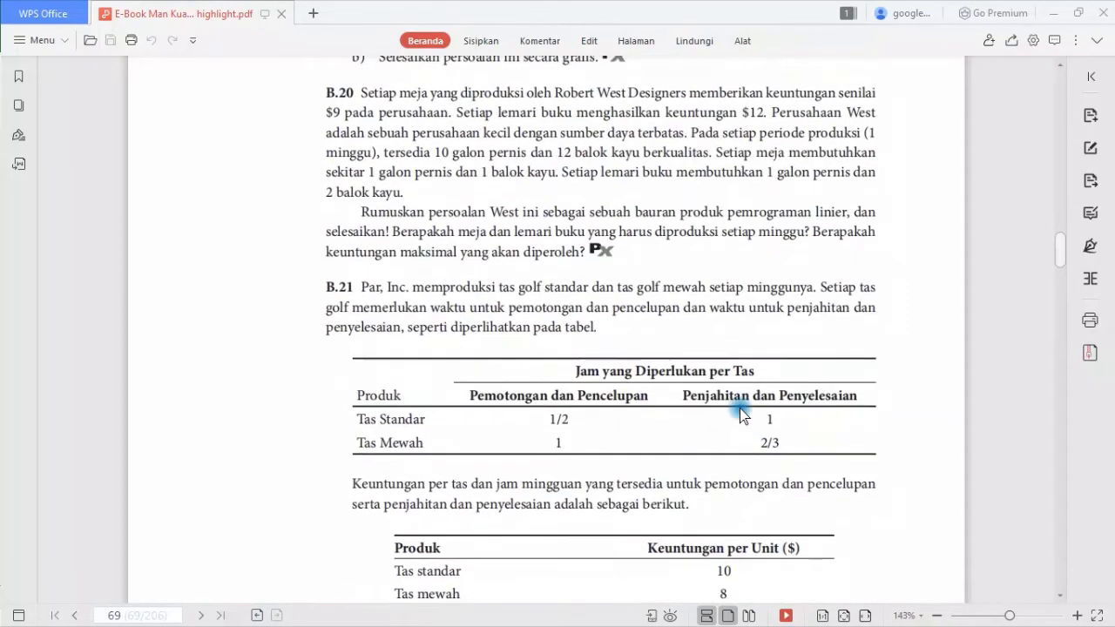
{"action": "scroll", "coordinate": [739, 405], "scroll_direction": "up", "scroll_amount": 5}
{"action": "scroll", "coordinate": [740, 410], "scroll_direction": "up", "scroll_amount": 15}
{"action": "scroll", "coordinate": [739, 471], "scroll_direction": "up", "scroll_amount": 10}
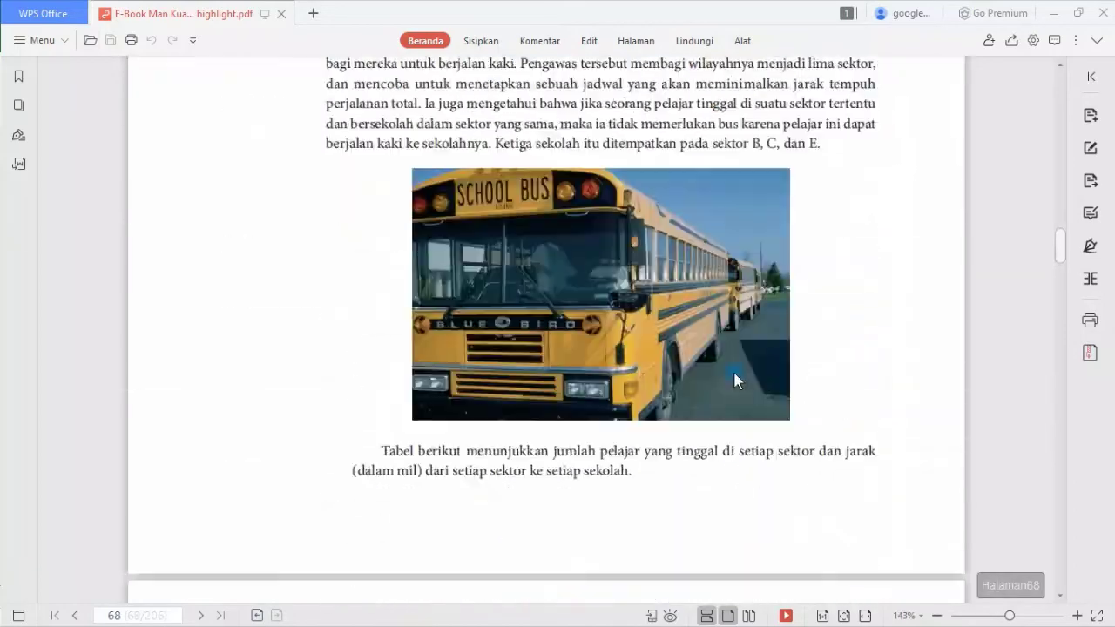
{"action": "scroll", "coordinate": [732, 368], "scroll_direction": "up", "scroll_amount": 15}
{"action": "scroll", "coordinate": [725, 376], "scroll_direction": "up", "scroll_amount": 10}
{"action": "scroll", "coordinate": [725, 376], "scroll_direction": "up", "scroll_amount": 10}
{"action": "scroll", "coordinate": [725, 376], "scroll_direction": "up", "scroll_amount": 10}
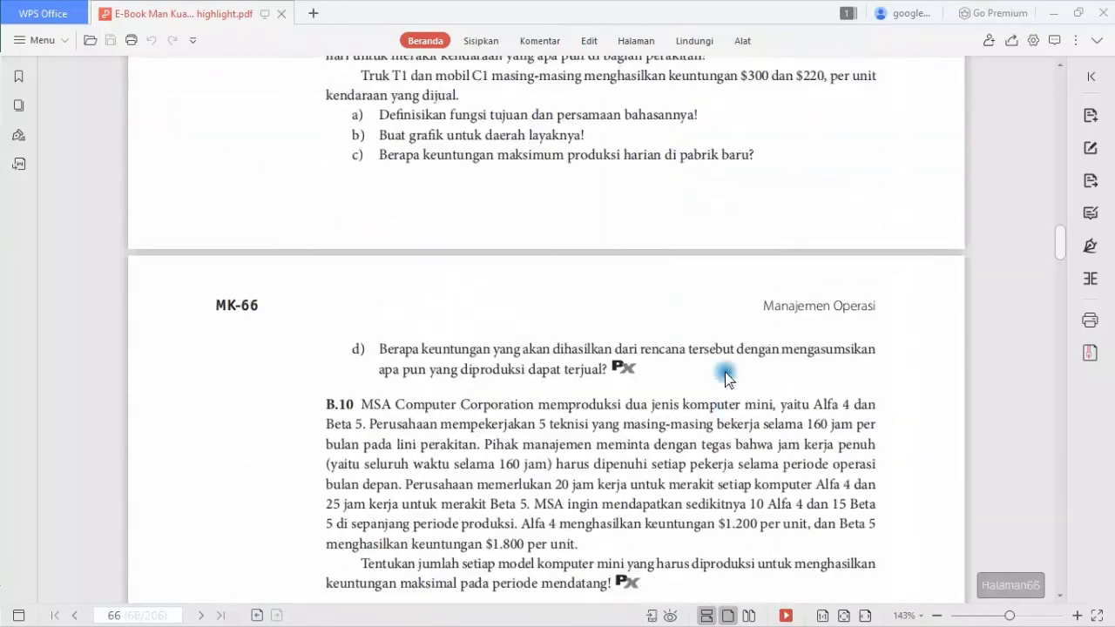
{"action": "scroll", "coordinate": [725, 377], "scroll_direction": "up", "scroll_amount": 10}
{"action": "scroll", "coordinate": [725, 375], "scroll_direction": "up", "scroll_amount": 10}
{"action": "scroll", "coordinate": [725, 375], "scroll_direction": "up", "scroll_amount": 10}
{"action": "scroll", "coordinate": [724, 374], "scroll_direction": "up", "scroll_amount": 10}
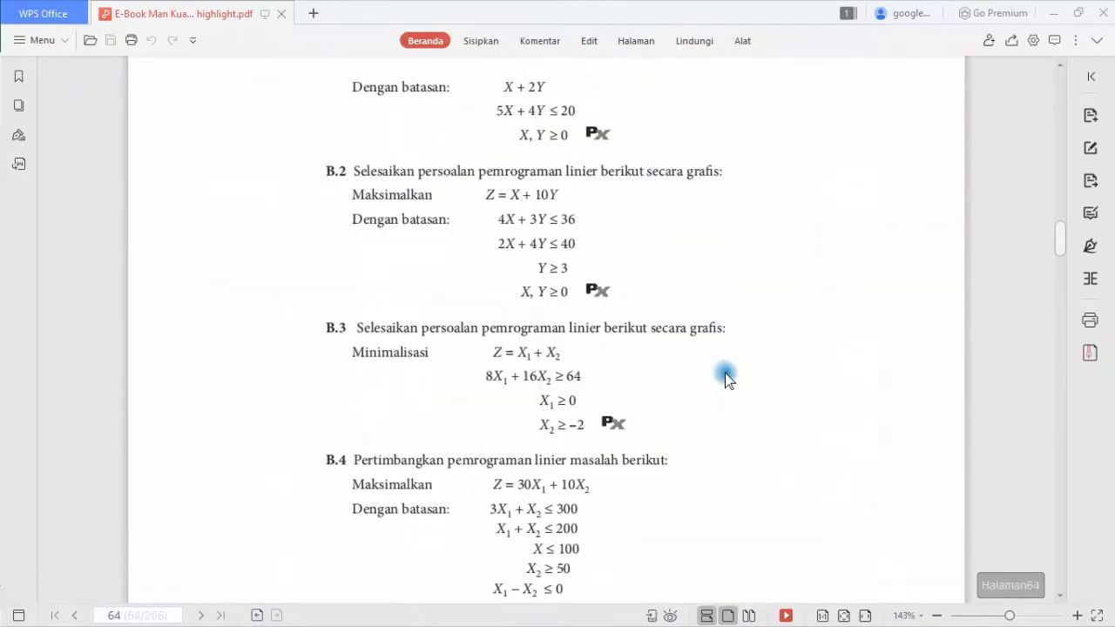
{"action": "scroll", "coordinate": [724, 374], "scroll_direction": "up", "scroll_amount": 5}
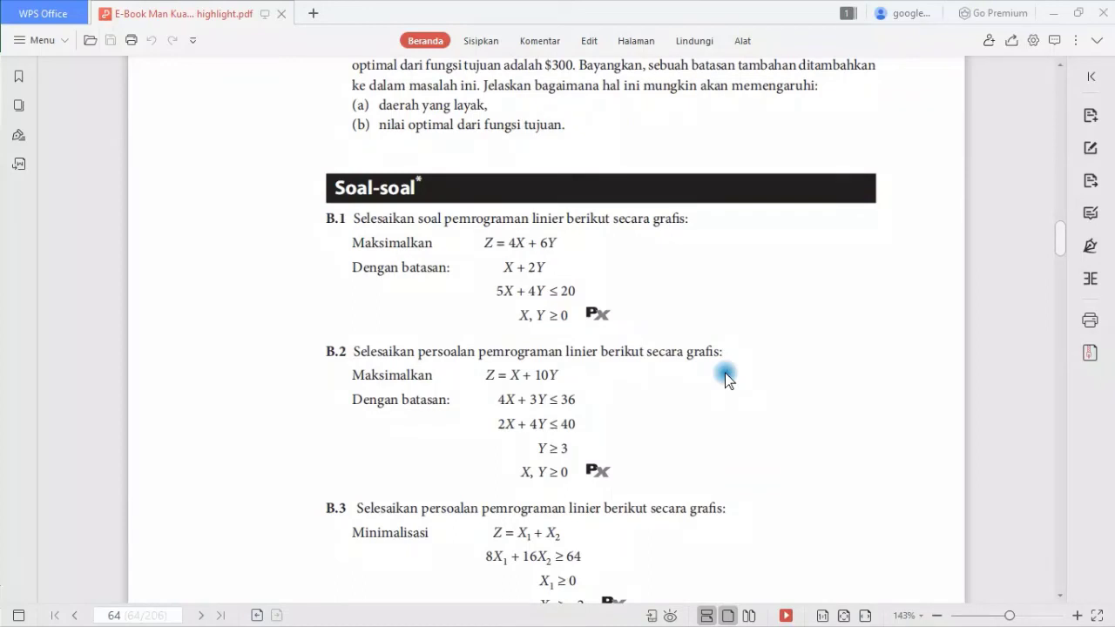
Step: Highlight the X + 2Y expression in B.1 and the B.2 exercise text, then return to Excel
{"action": "scroll", "coordinate": [725, 373], "scroll_direction": "down", "scroll_amount": 3}
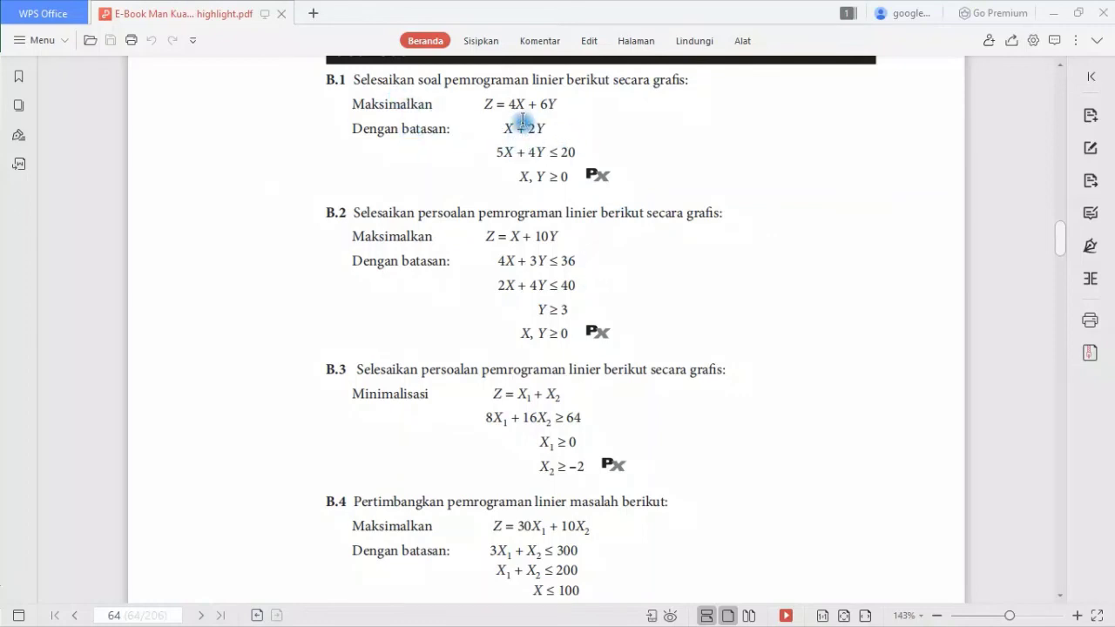
{"action": "left_click_drag", "start_coordinate": [504, 127], "coordinate": [552, 126]}
{"action": "left_click", "coordinate": [564, 126]}
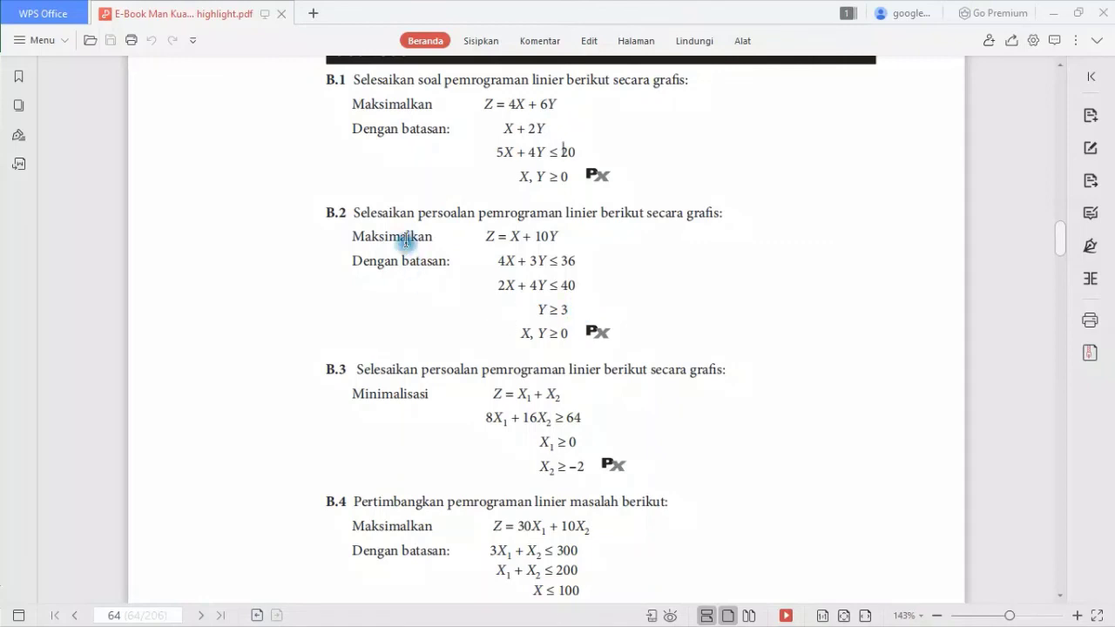
{"action": "left_click_drag", "start_coordinate": [356, 214], "coordinate": [620, 342]}
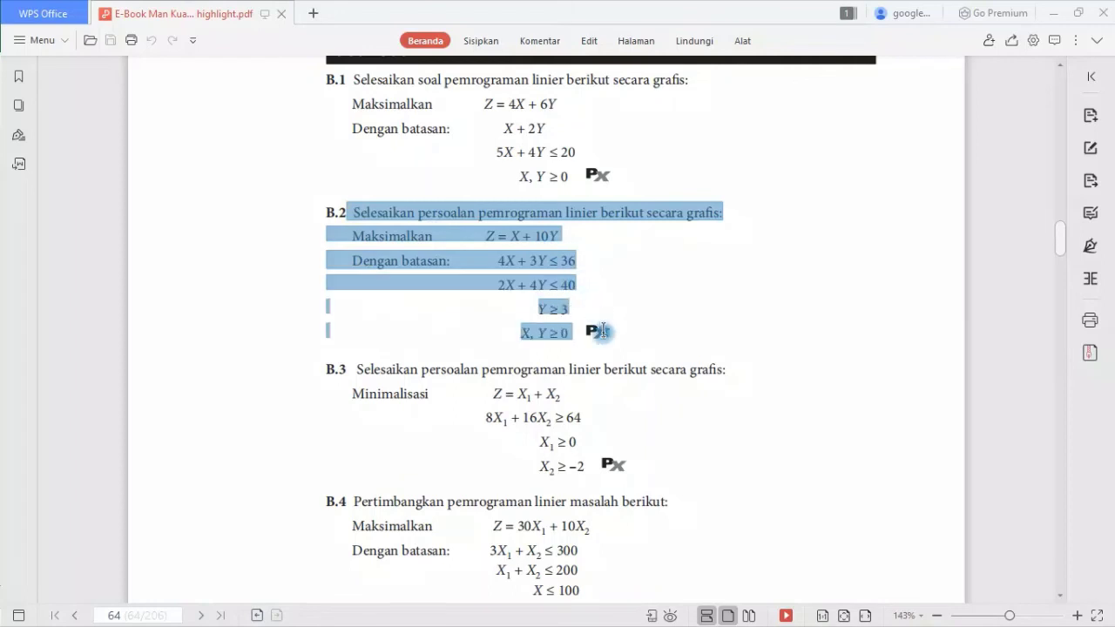
{"action": "left_click", "coordinate": [627, 315]}
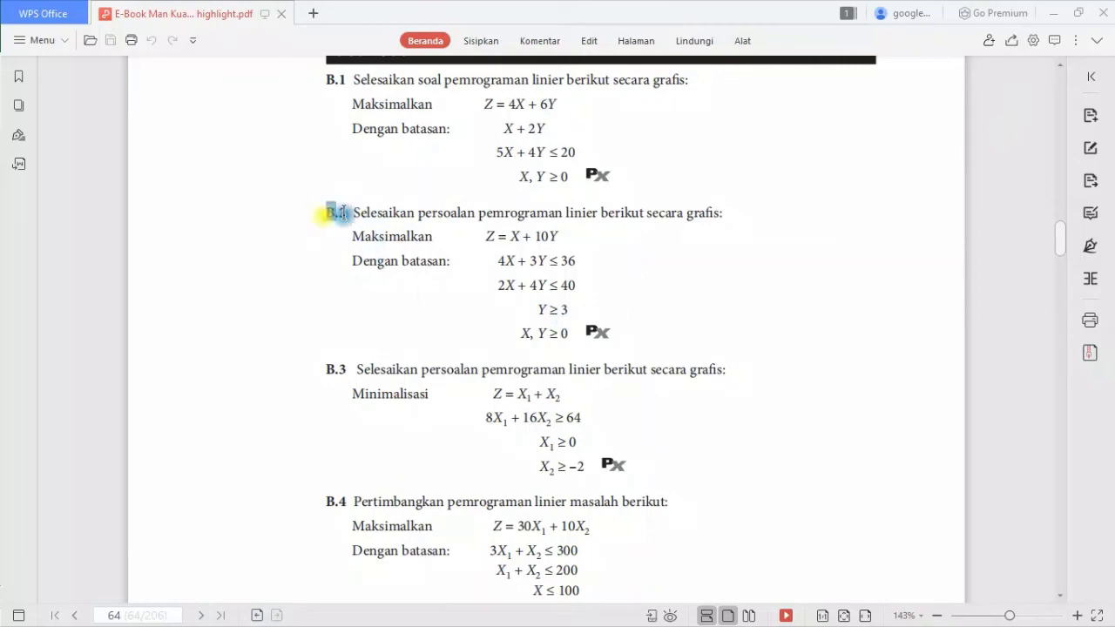
{"action": "mouse_move", "coordinate": [324, 212]}
{"action": "left_mouse_down"}
{"action": "mouse_move", "coordinate": [650, 310]}
{"action": "mouse_move", "coordinate": [652, 328]}
{"action": "left_mouse_up"}
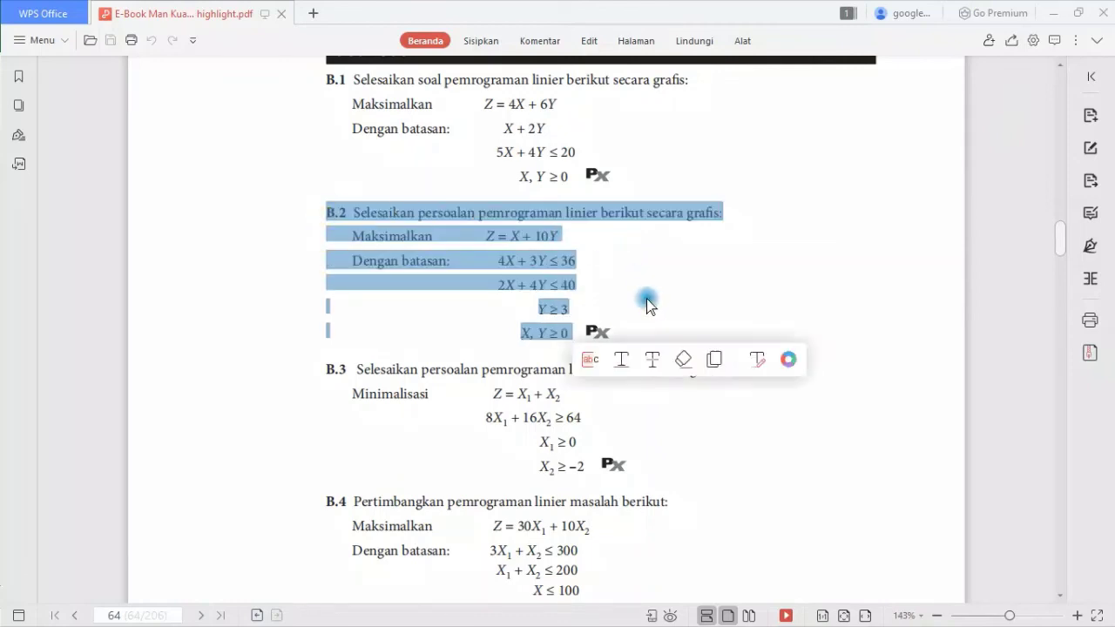
{"action": "left_click", "coordinate": [623, 264]}
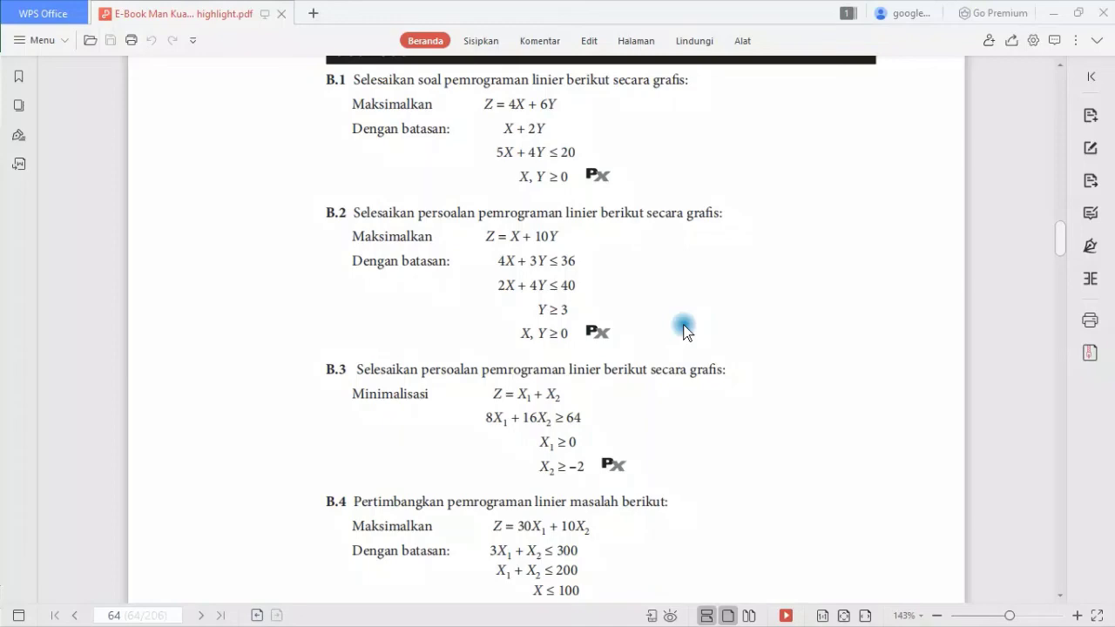
{"action": "key", "text": "alt+Tab"}
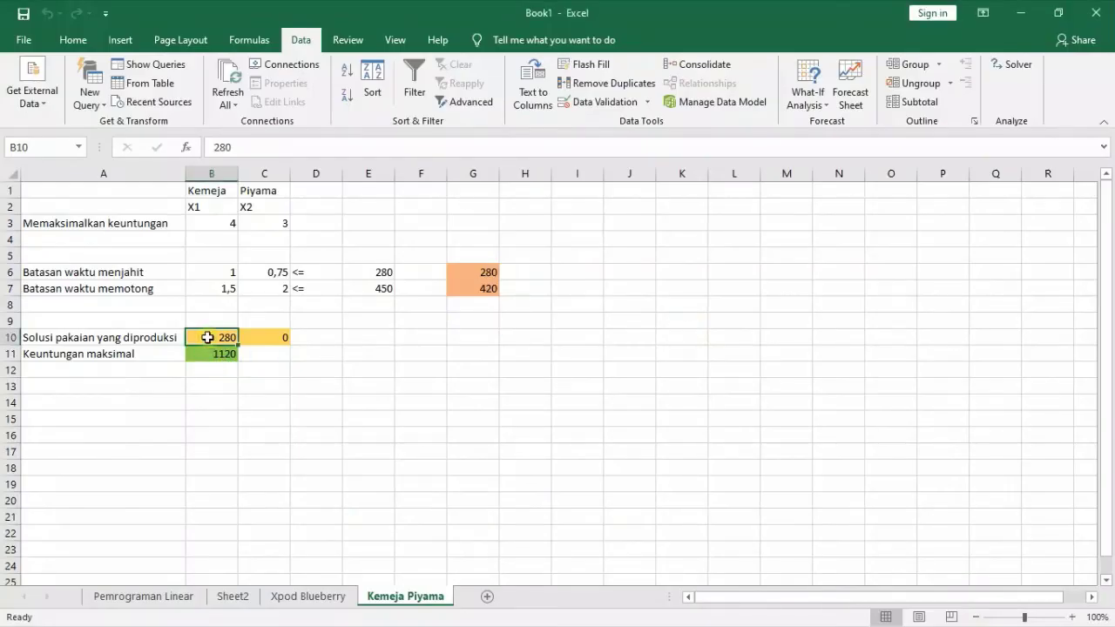
{"action": "left_click", "coordinate": [256, 337]}
{"action": "left_click", "coordinate": [200, 351]}
{"action": "left_click", "coordinate": [261, 339]}
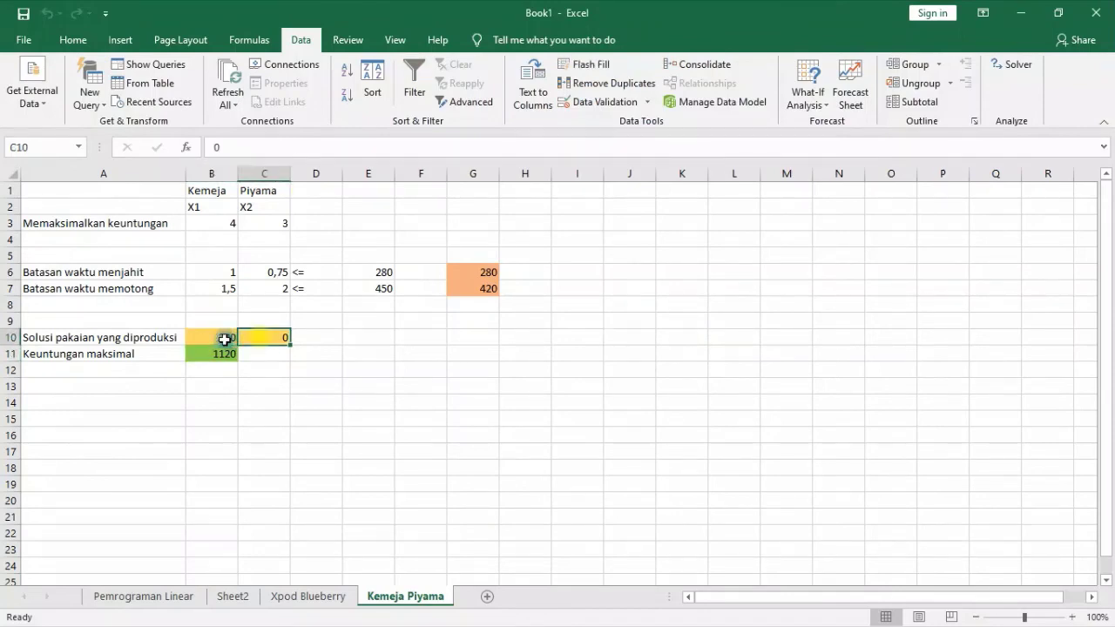
{"action": "left_click", "coordinate": [224, 339]}
{"action": "left_click", "coordinate": [269, 339]}
{"action": "left_click_drag", "start_coordinate": [218, 337], "coordinate": [260, 336]}
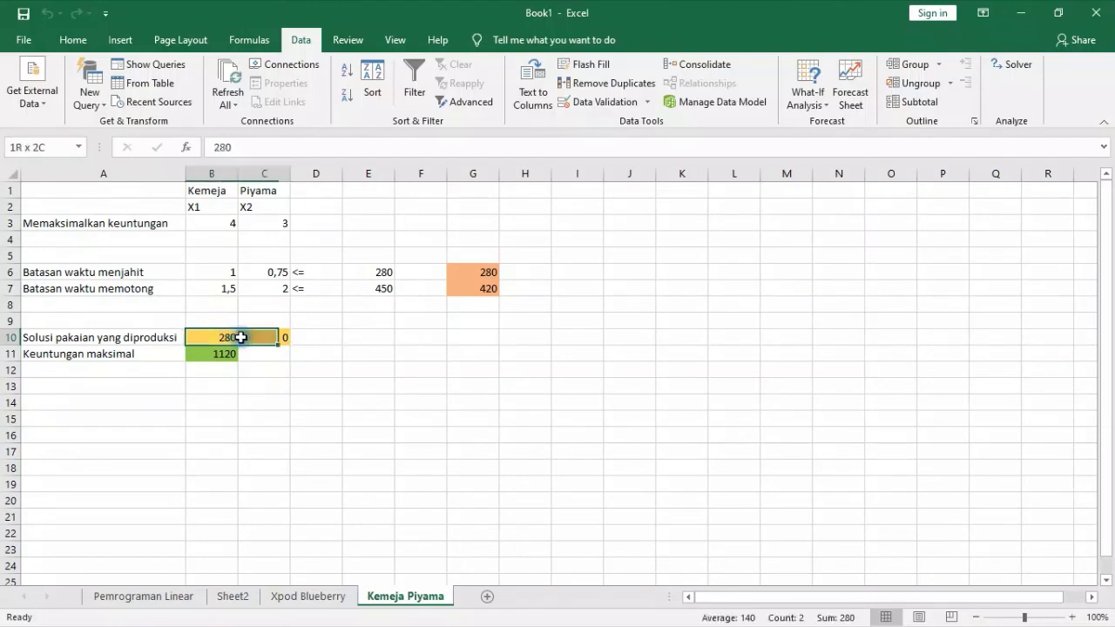
{"action": "left_click", "coordinate": [212, 335]}
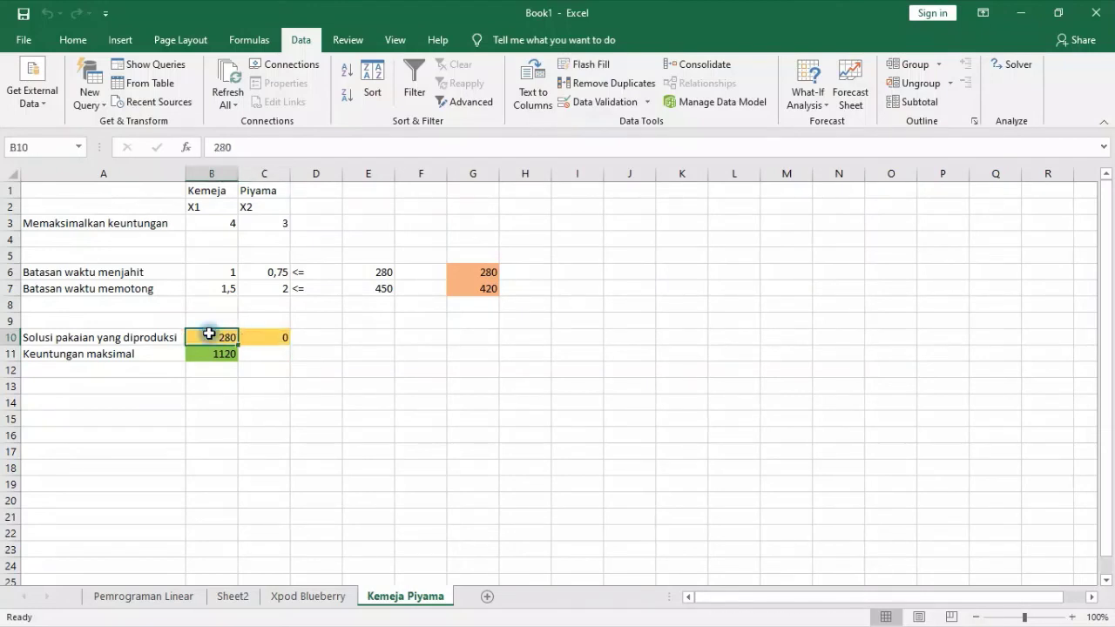
{"action": "left_click", "coordinate": [264, 335]}
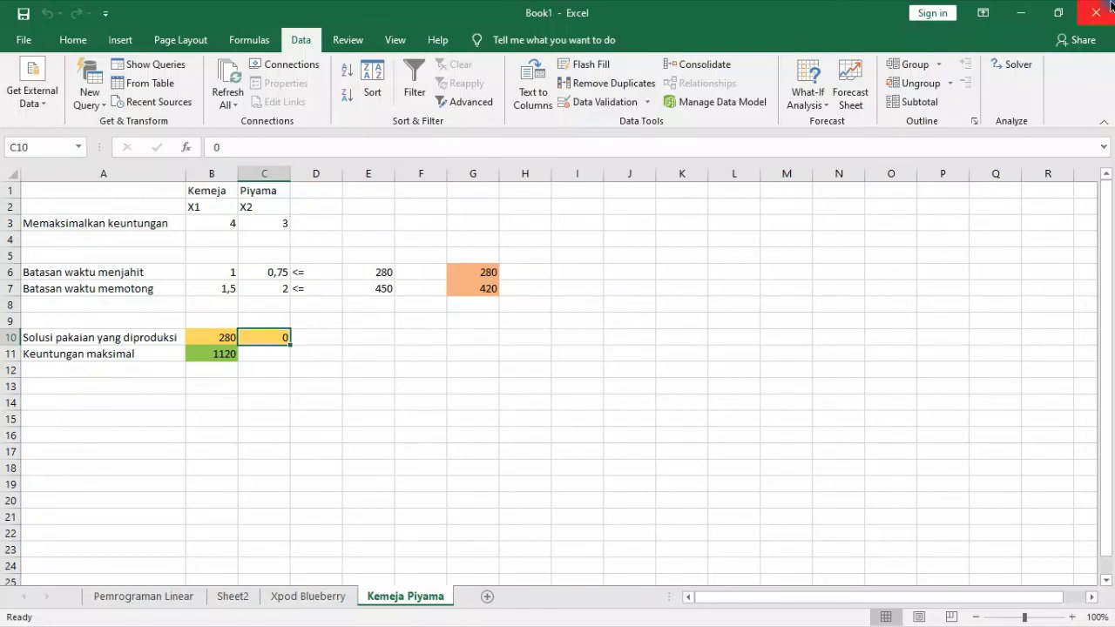
{"action": "left_click", "coordinate": [1020, 67]}
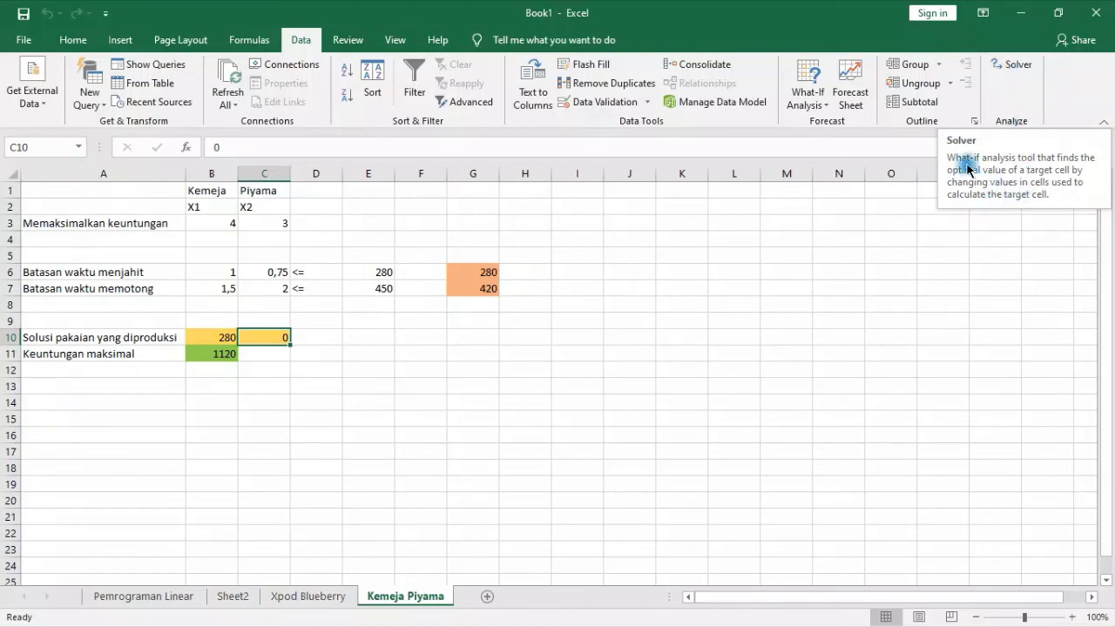
{"action": "left_click", "coordinate": [438, 399]}
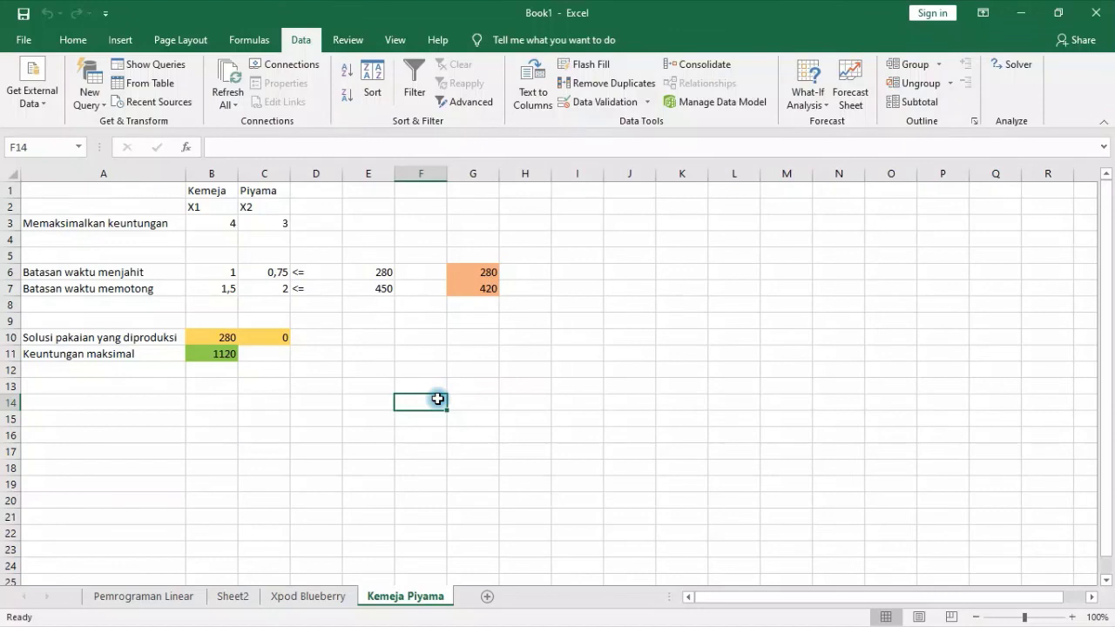
{"action": "left_click", "coordinate": [275, 497]}
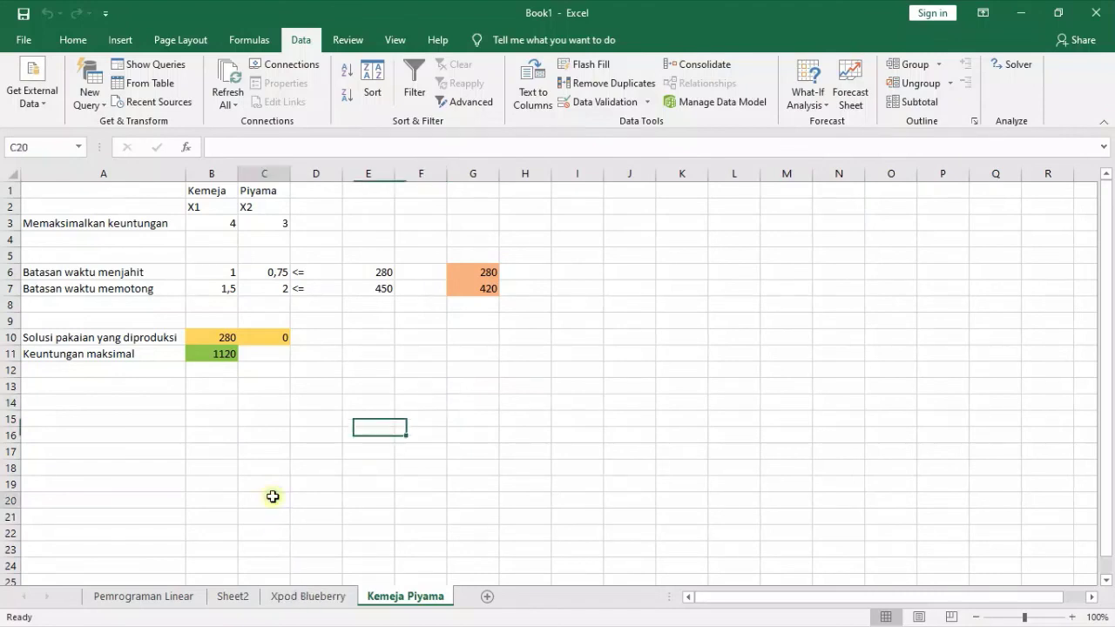
Step: Add Sheet5 with a No header in A1 and fill A2:A14 with 1 to 13
{"action": "left_click", "coordinate": [488, 597]}
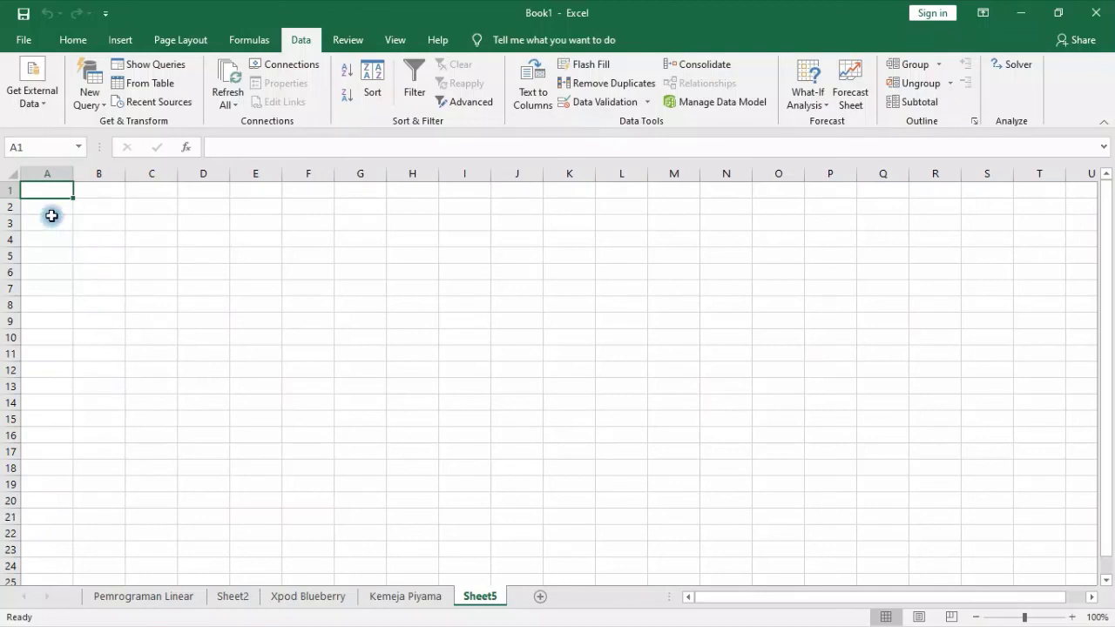
{"action": "type", "text": "No"}
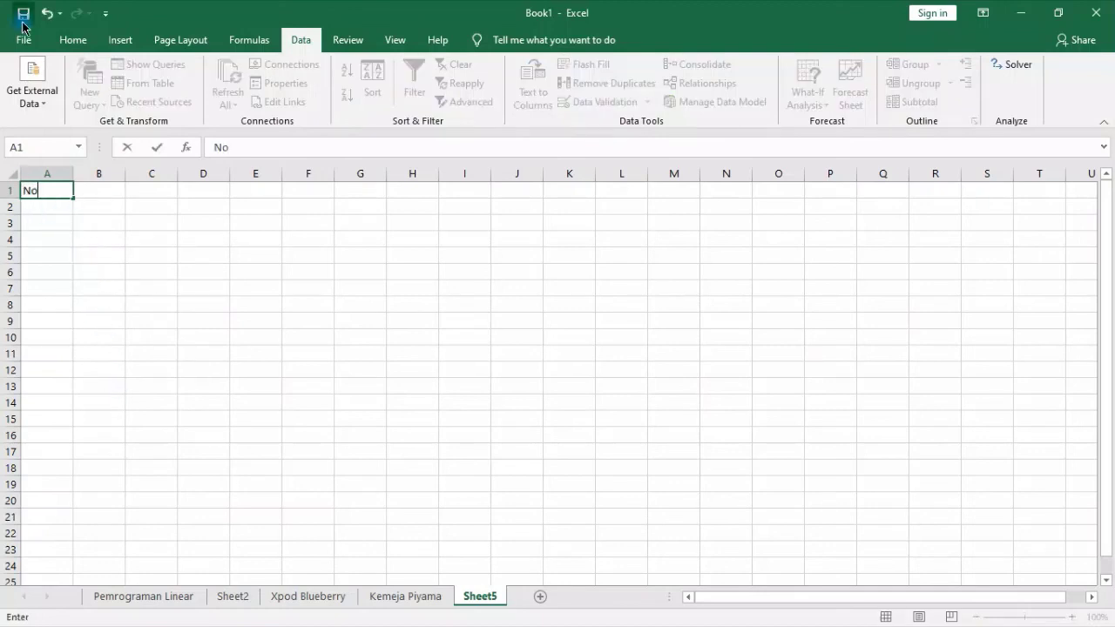
{"action": "key", "text": "Return"}
{"action": "type", "text": "1"}
{"action": "key", "text": "Return"}
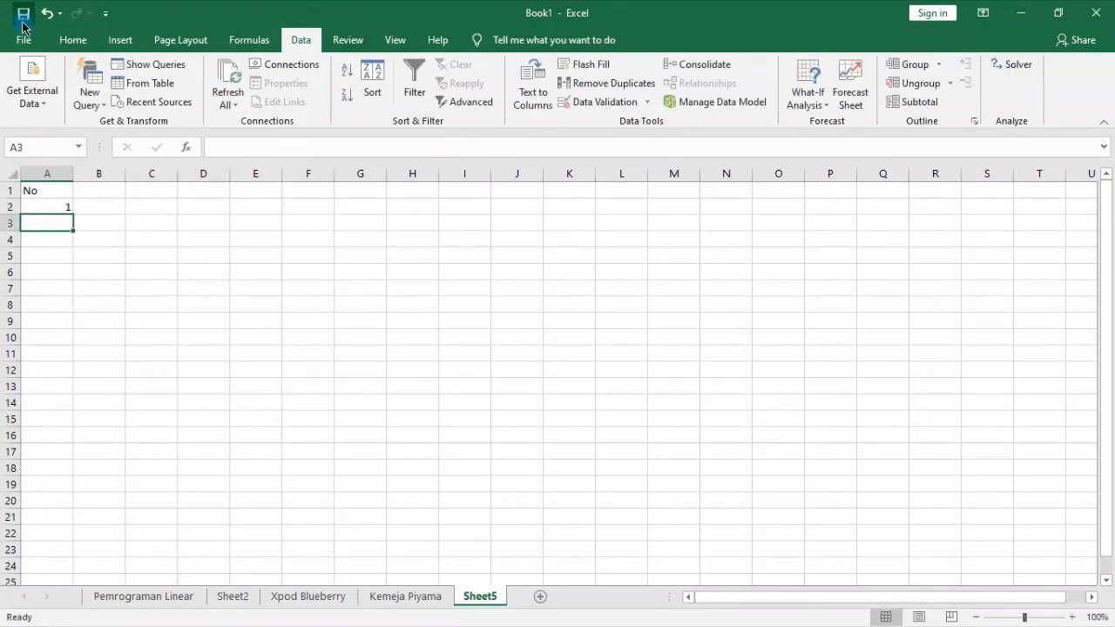
{"action": "type", "text": "2"}
{"action": "key", "text": "Return"}
{"action": "left_click_drag", "start_coordinate": [52, 209], "coordinate": [77, 406]}
{"action": "left_click", "coordinate": [157, 328]}
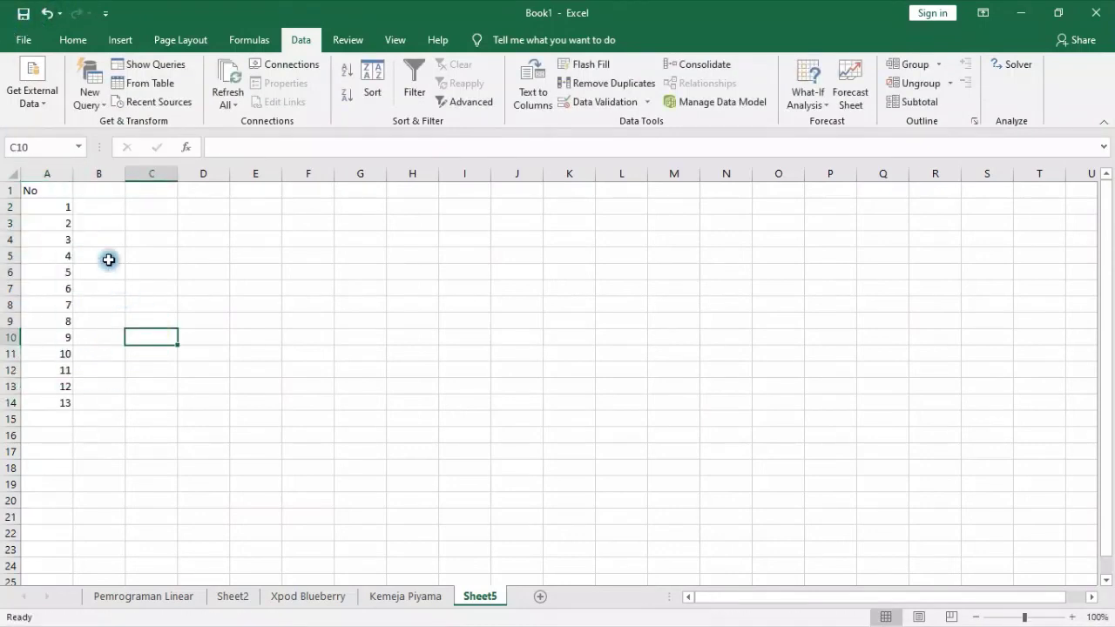
Step: Enter the same person's name in cells B2 and B7
{"action": "left_click", "coordinate": [92, 207]}
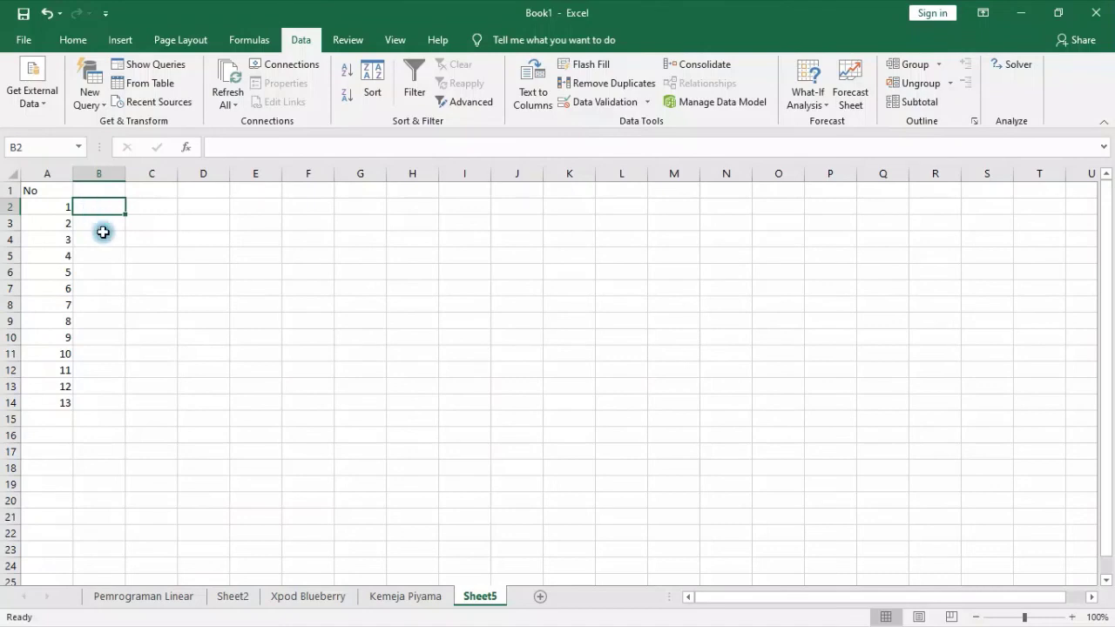
{"action": "left_click", "coordinate": [106, 400]}
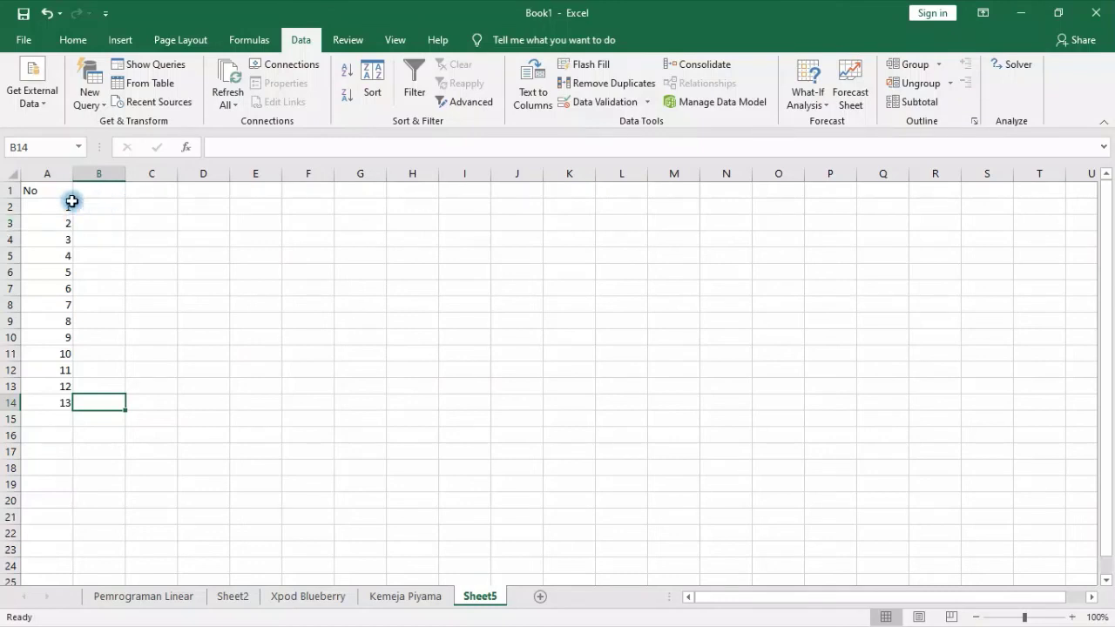
{"action": "left_click", "coordinate": [101, 211]}
{"action": "type", "text": "Ima"}
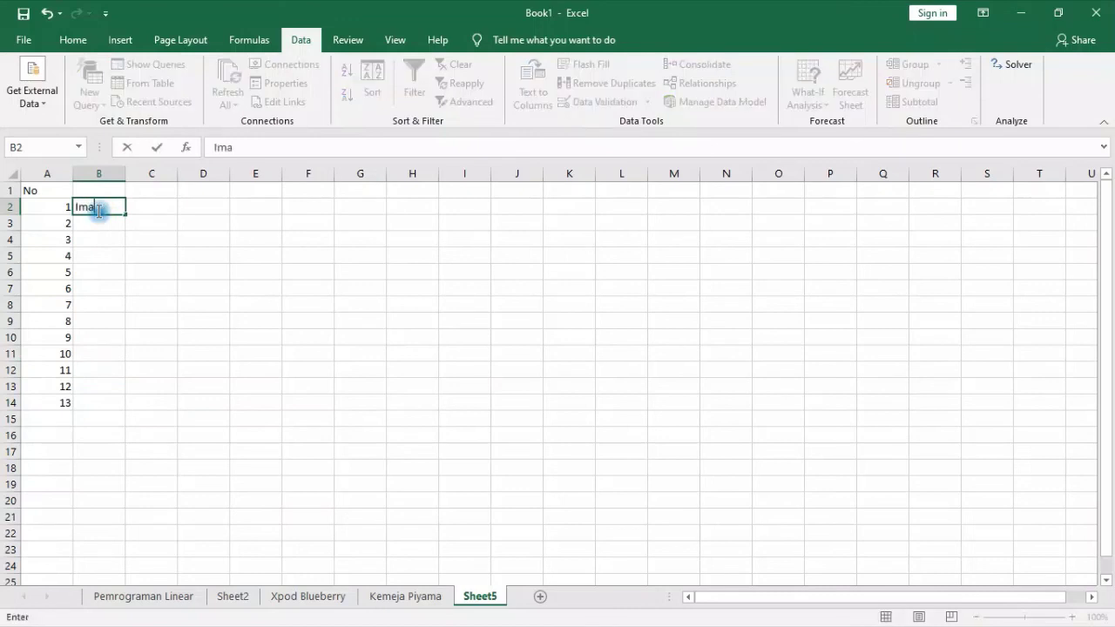
{"action": "key", "text": "Return"}
{"action": "key", "text": "Down"}
{"action": "key", "text": "Down"}
{"action": "key", "text": "Down"}
{"action": "key", "text": "Down"}
{"action": "type", "text": "I"}
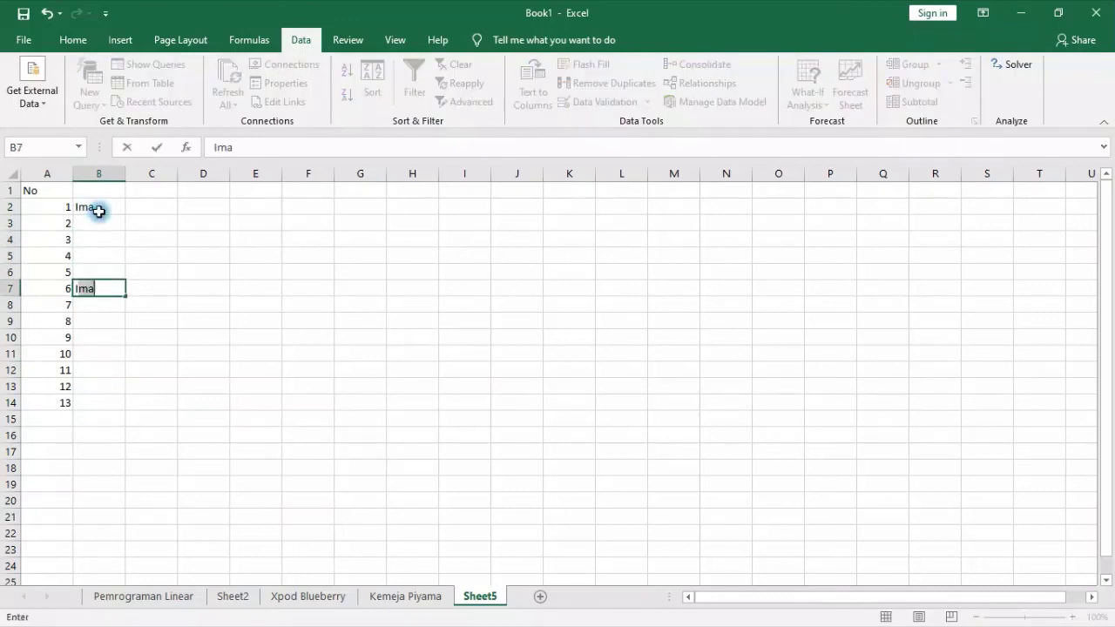
{"action": "type", "text": "ma"}
{"action": "key", "text": "Return"}
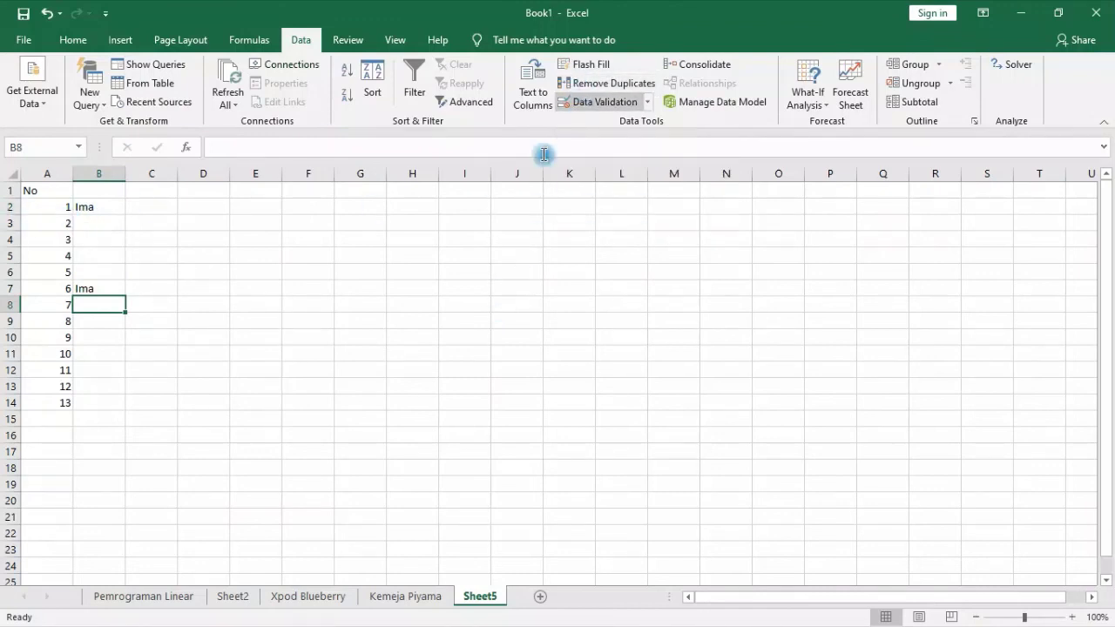
{"action": "left_click", "coordinate": [500, 302]}
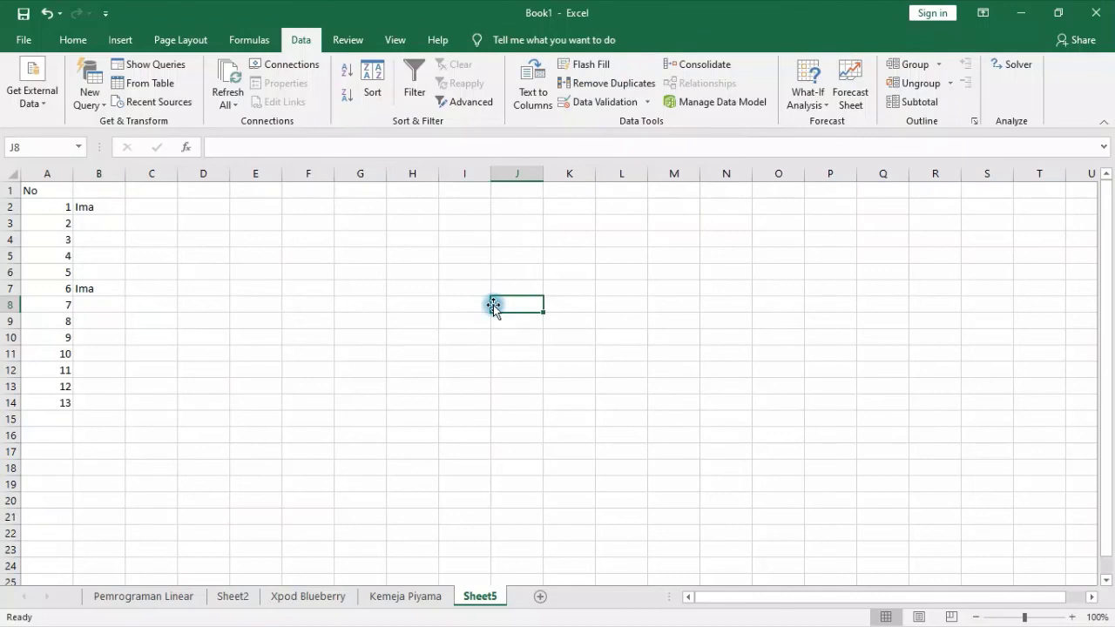